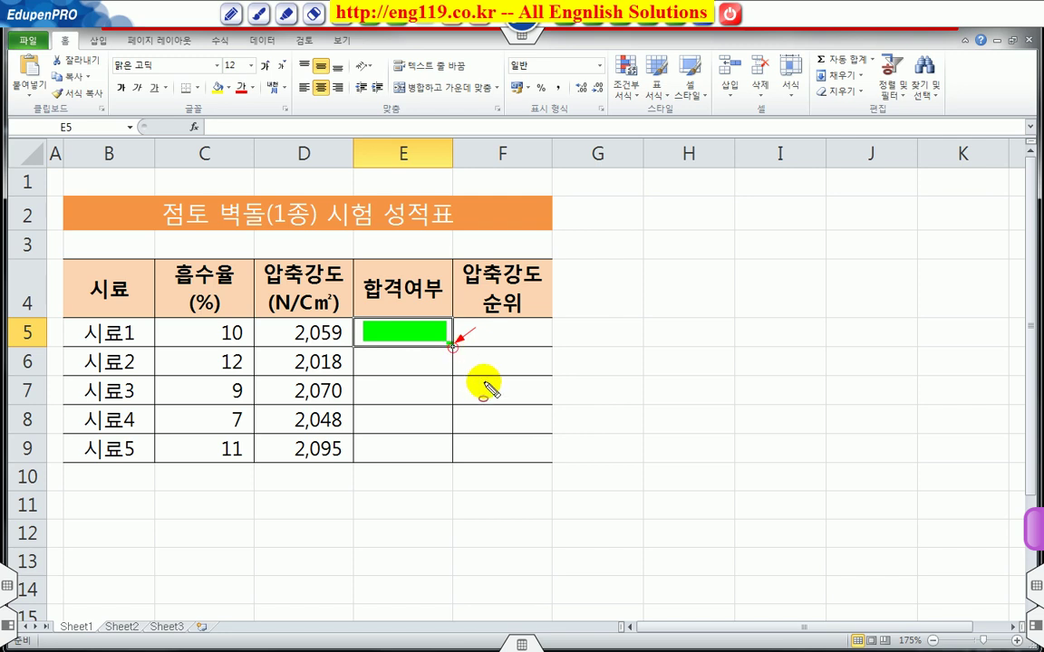
Step: Mark the empty 합격여부 cells E5 to E9 in green with the screen pen and outline the first cell
{"action": "key", "text": "Escape"}
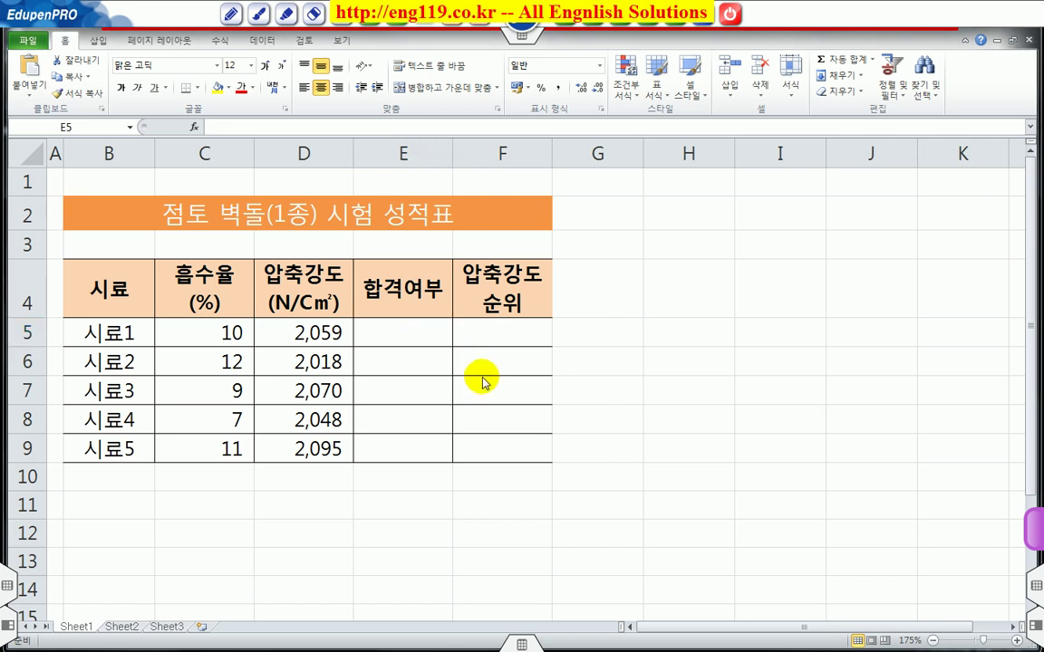
{"action": "key", "text": "ctrl+2"}
{"action": "key", "text": "g"}
{"action": "mouse_move", "coordinate": [361, 324]}
{"action": "left_mouse_down"}
{"action": "mouse_move", "coordinate": [428, 379]}
{"action": "mouse_move", "coordinate": [449, 461]}
{"action": "left_mouse_up"}
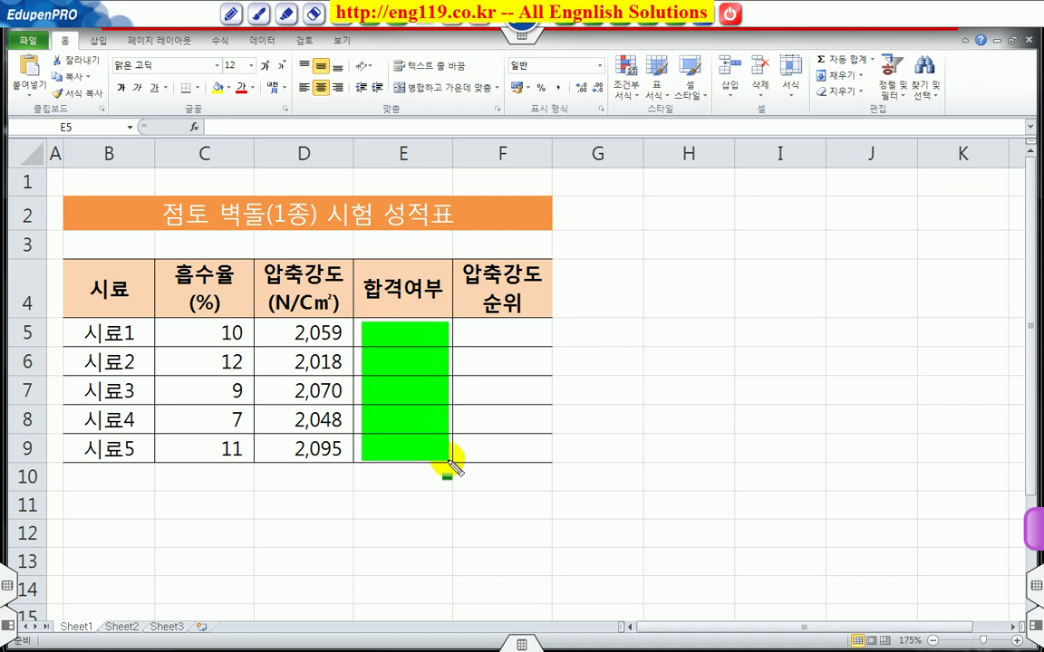
{"action": "left_click_drag", "start_coordinate": [367, 326], "coordinate": [446, 344]}
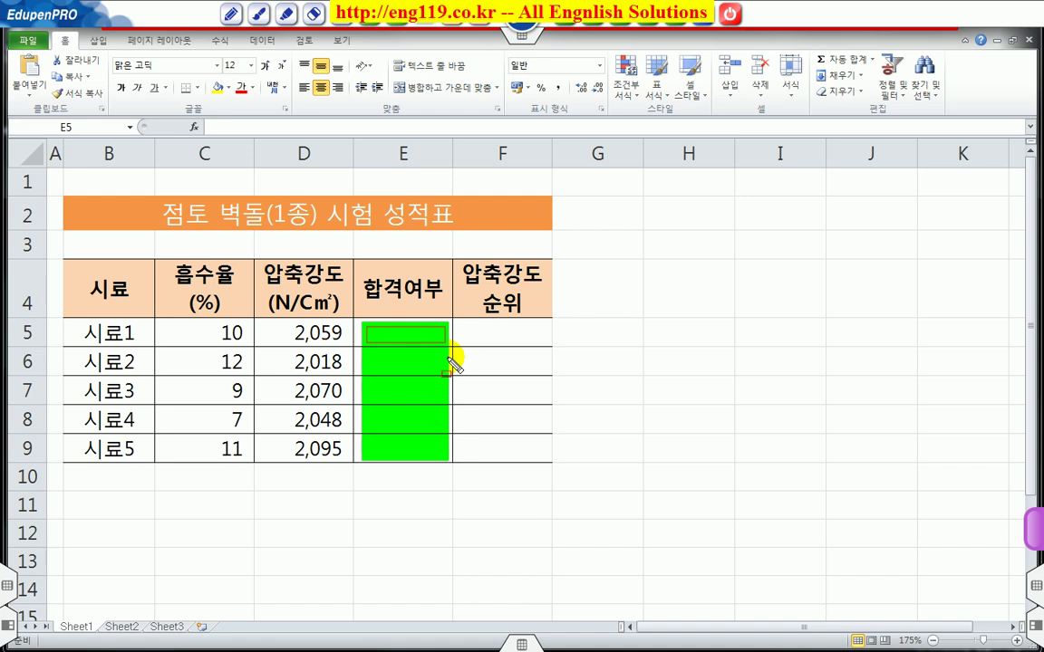
Step: Select cells E5:E9, annotate the range, cell E5 and the formula bar with the screen pen, and clear the annotations
{"action": "left_click_drag", "start_coordinate": [405, 333], "coordinate": [409, 445]}
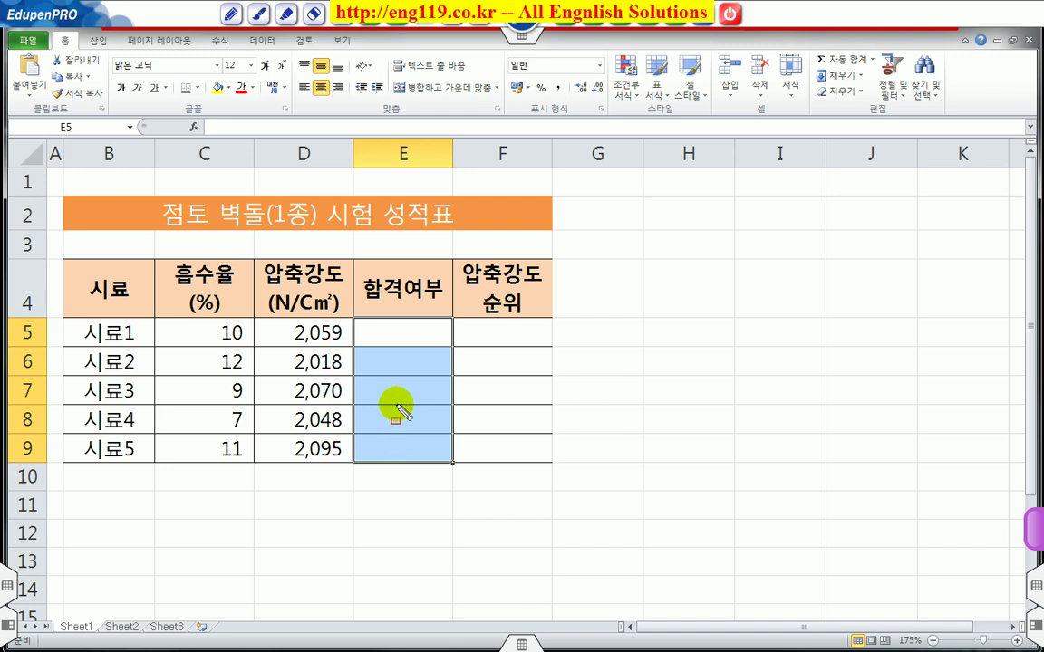
{"action": "left_click_drag", "start_coordinate": [361, 323], "coordinate": [444, 460]}
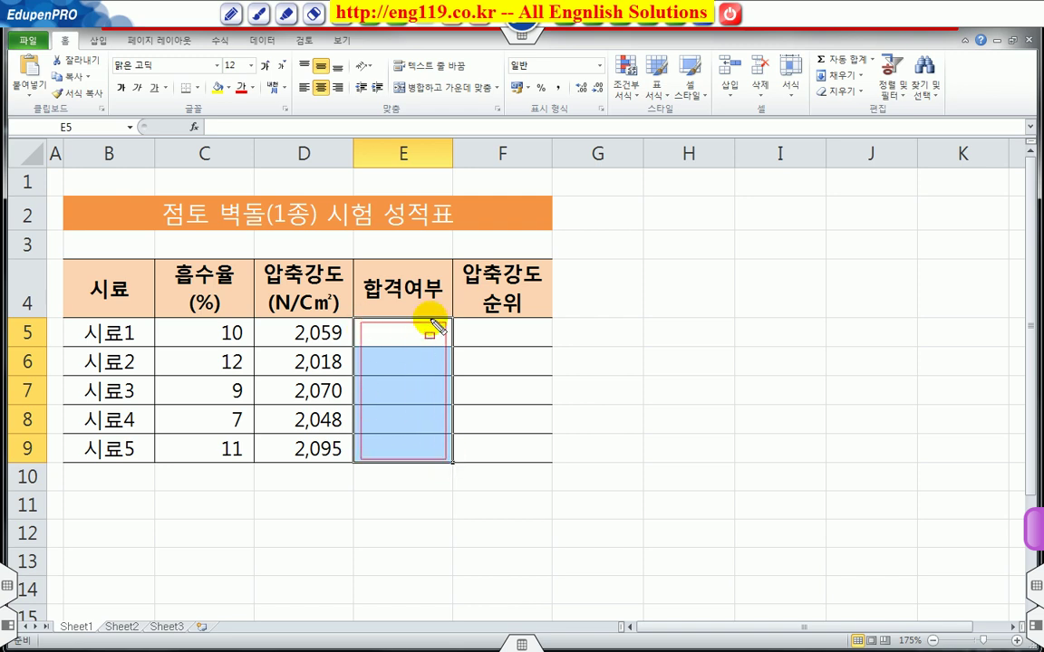
{"action": "mouse_move", "coordinate": [379, 333]}
{"action": "left_mouse_down"}
{"action": "mouse_move", "coordinate": [429, 333]}
{"action": "mouse_move", "coordinate": [273, 136]}
{"action": "mouse_move", "coordinate": [273, 123]}
{"action": "mouse_move", "coordinate": [455, 128]}
{"action": "left_mouse_up"}
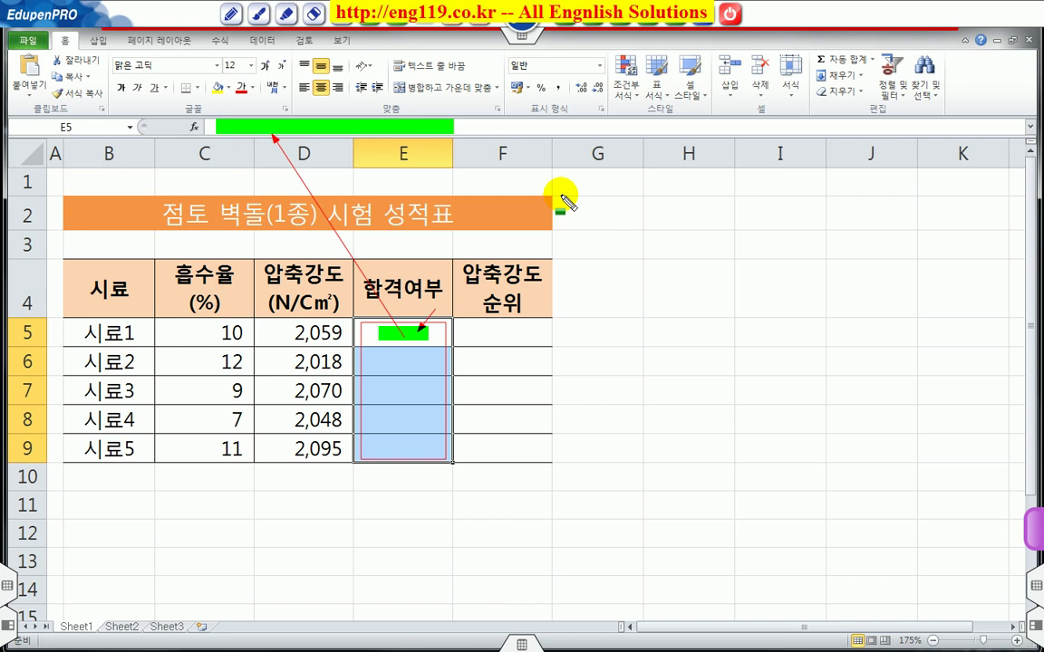
{"action": "key", "text": "Escape"}
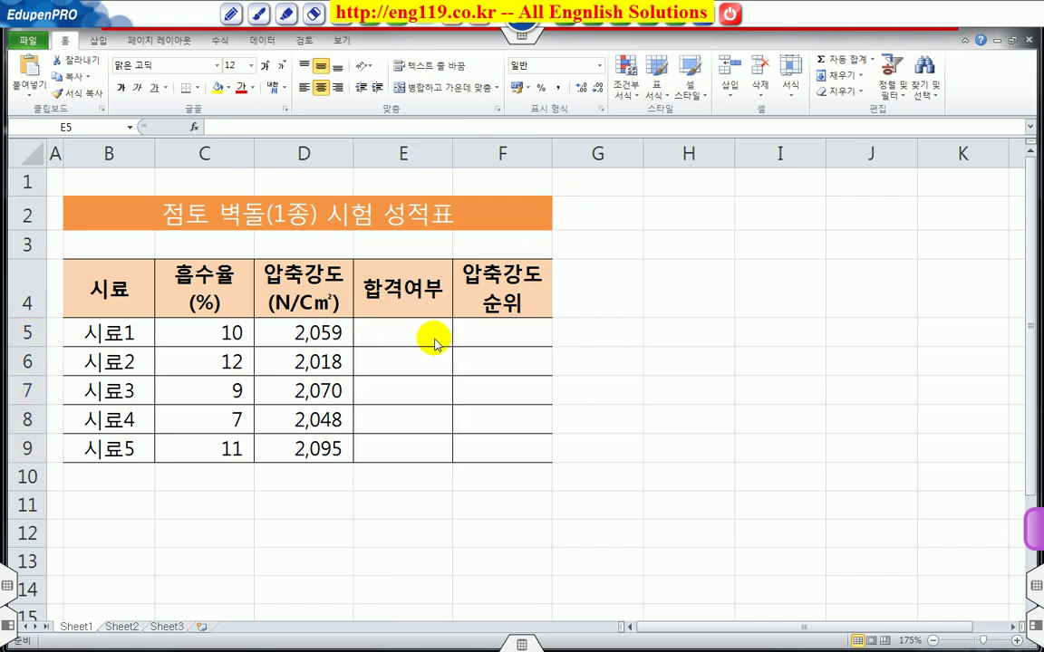
Step: Start a formula for the selected 합격여부 cells with an IF function and an AND function nested as its test
{"action": "left_click", "coordinate": [324, 128]}
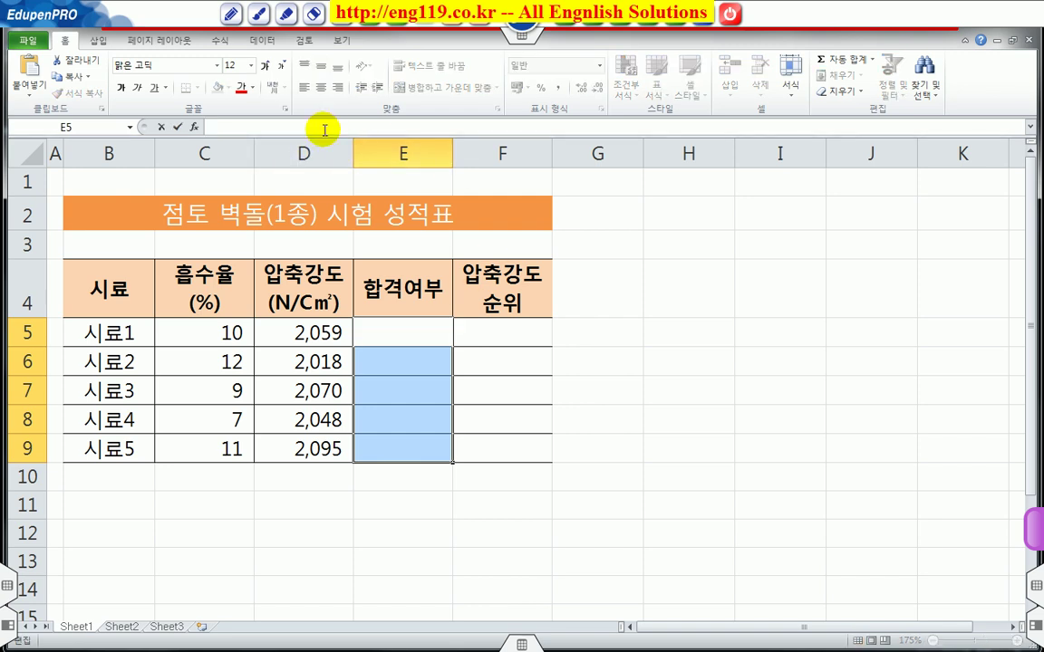
{"action": "type", "text": "="}
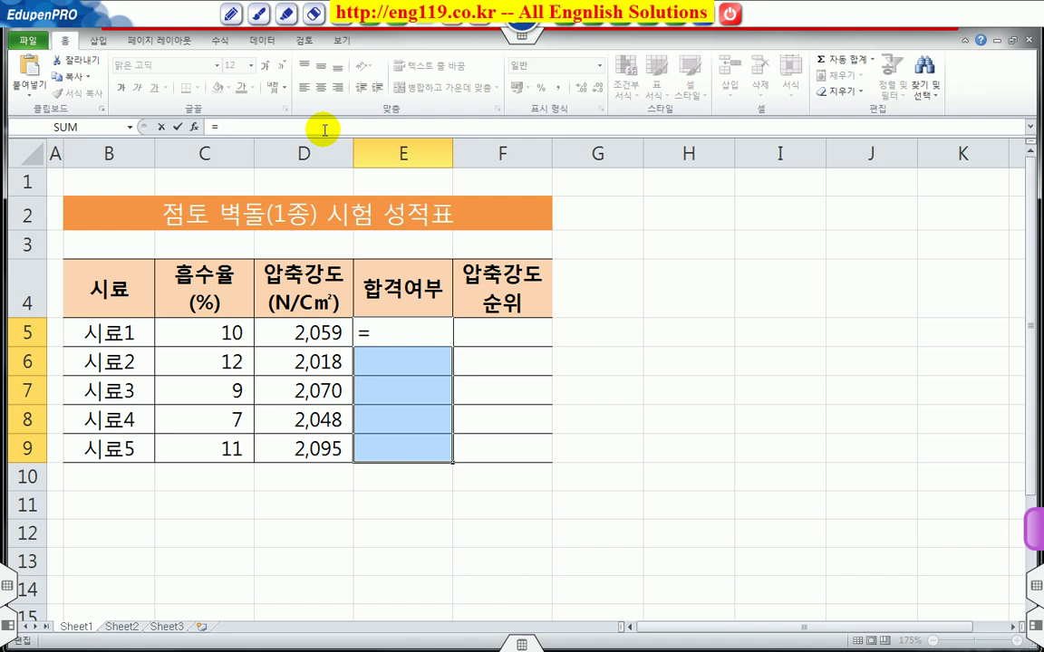
{"action": "type", "text": "i"}
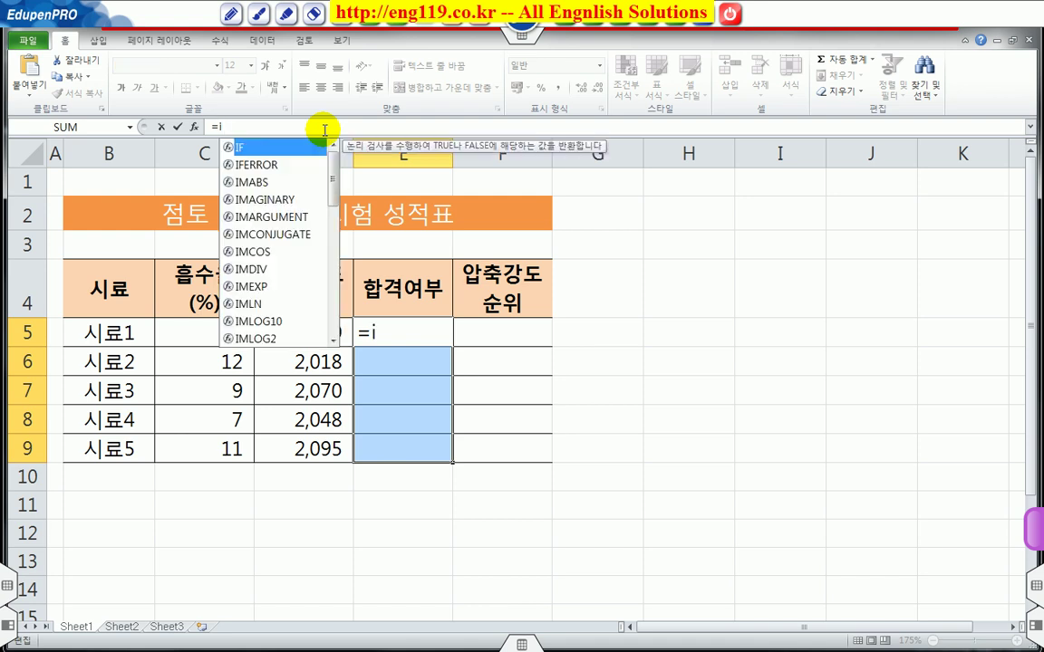
{"action": "double_click", "coordinate": [243, 148]}
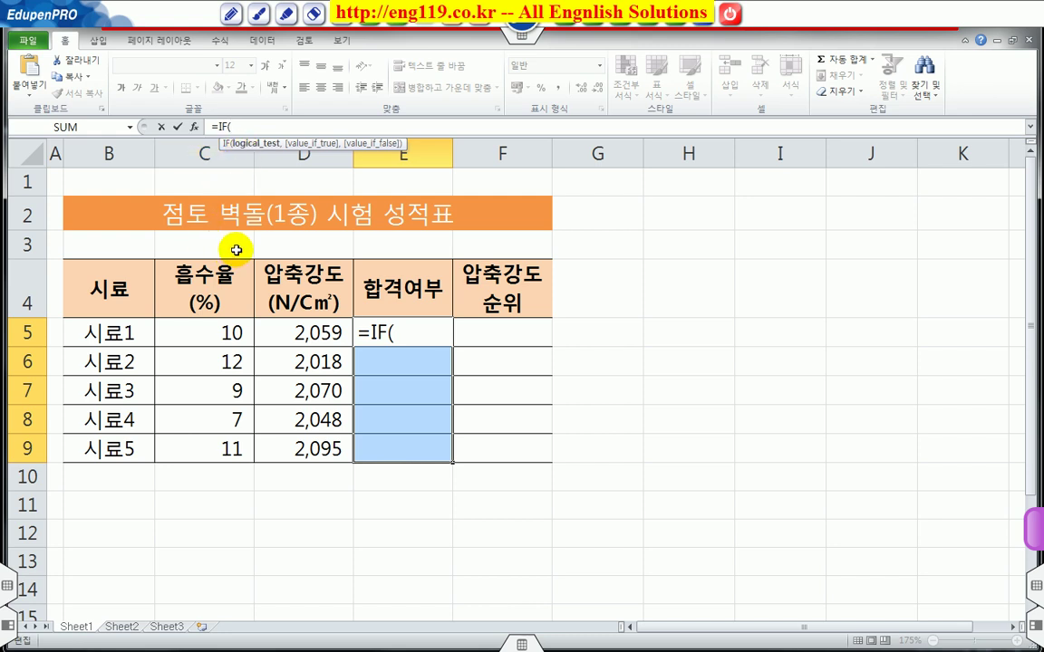
{"action": "type", "text": "a"}
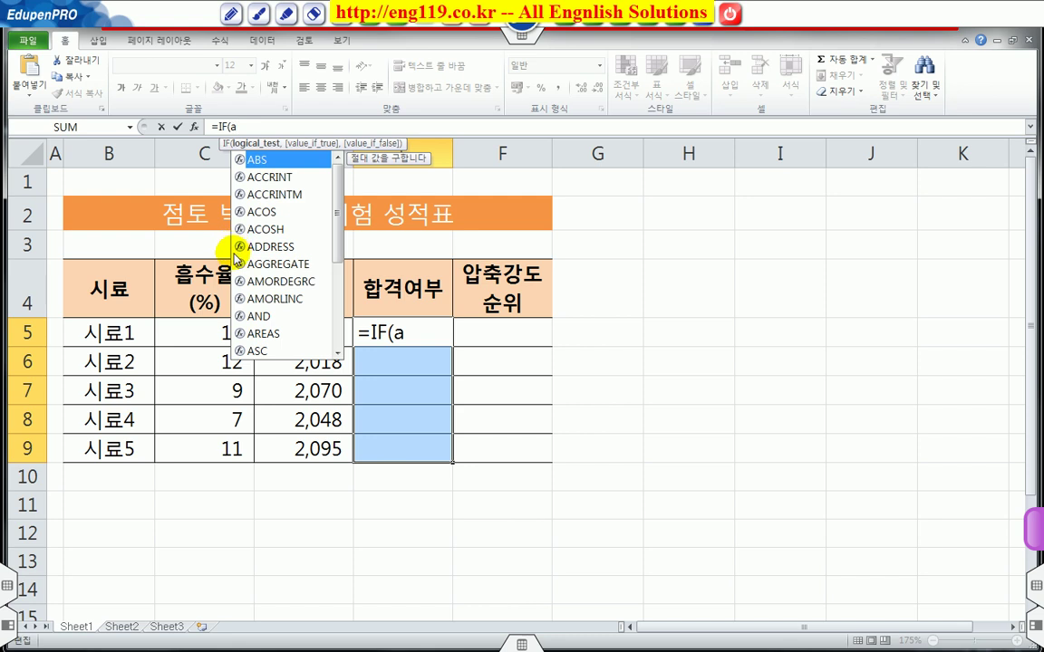
{"action": "left_click", "coordinate": [262, 317]}
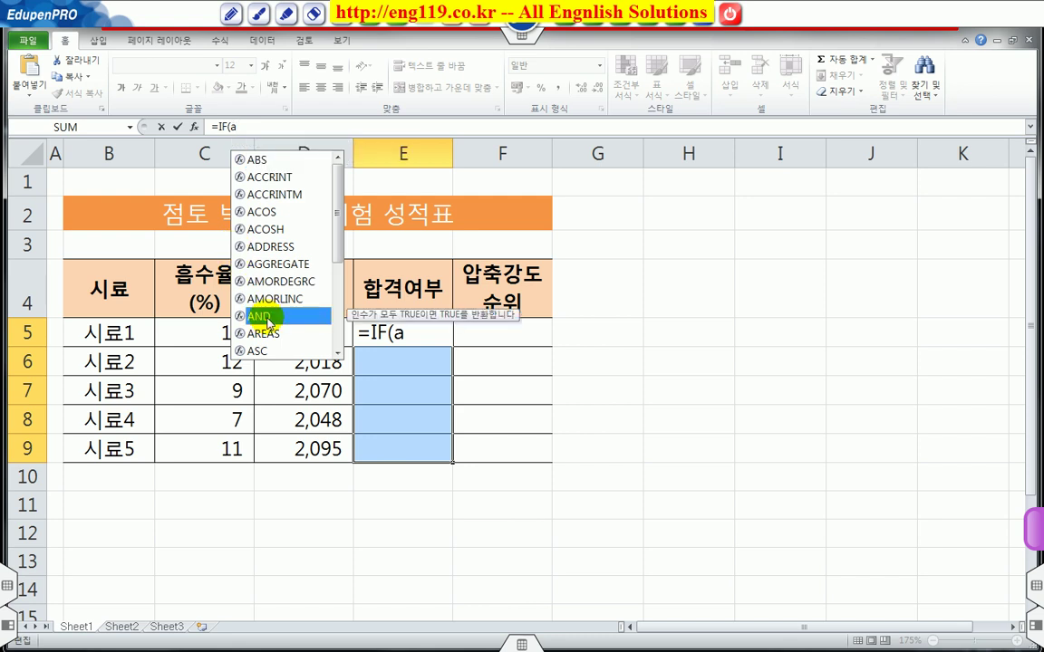
{"action": "double_click", "coordinate": [265, 317]}
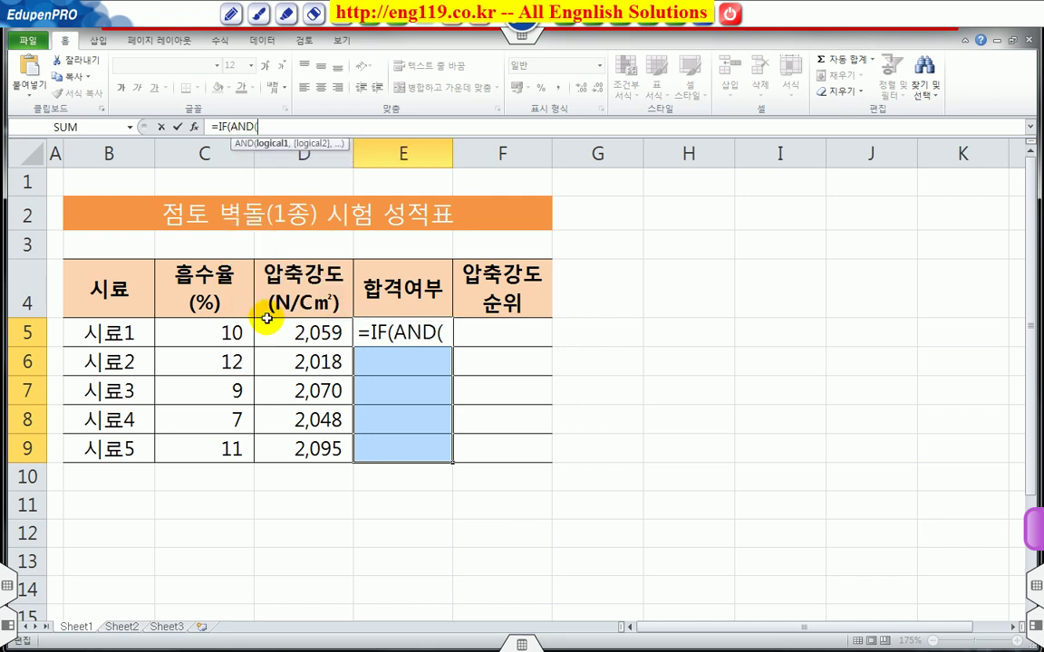
Step: Complete the AND test with the conditions C5 >= 10 and D5 >= 2040
{"action": "left_click", "coordinate": [227, 323]}
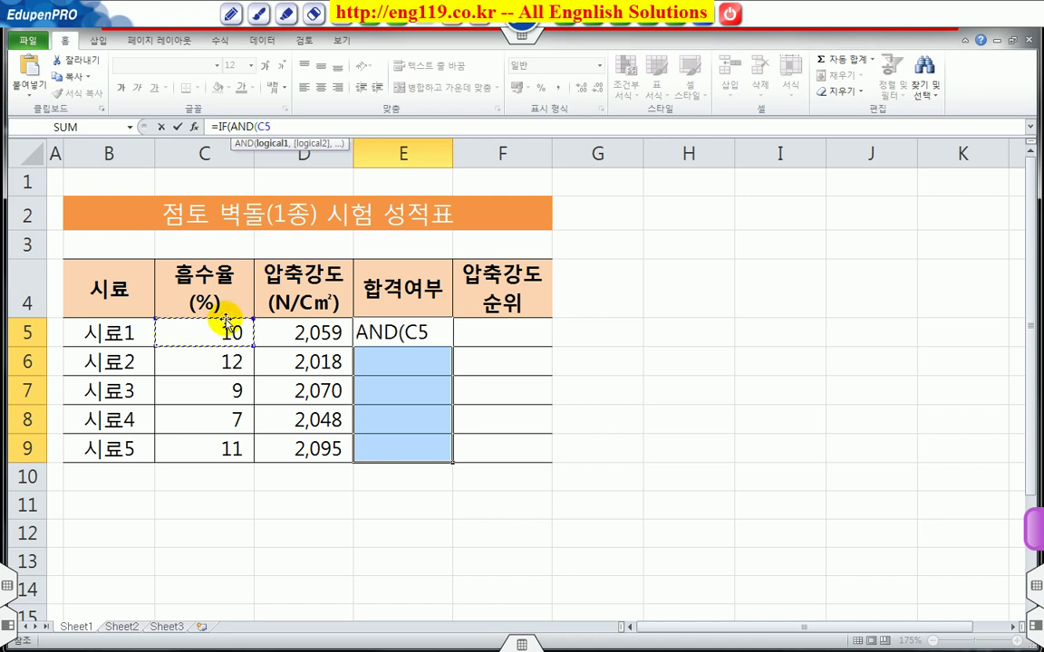
{"action": "type", "text": ">= "}
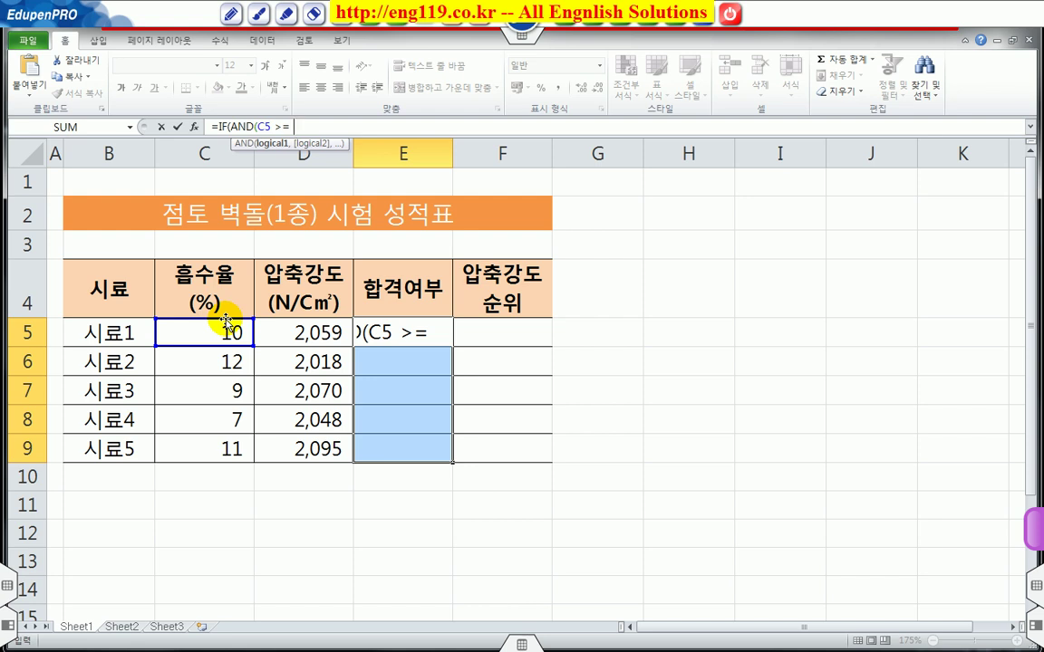
{"action": "type", "text": "10"}
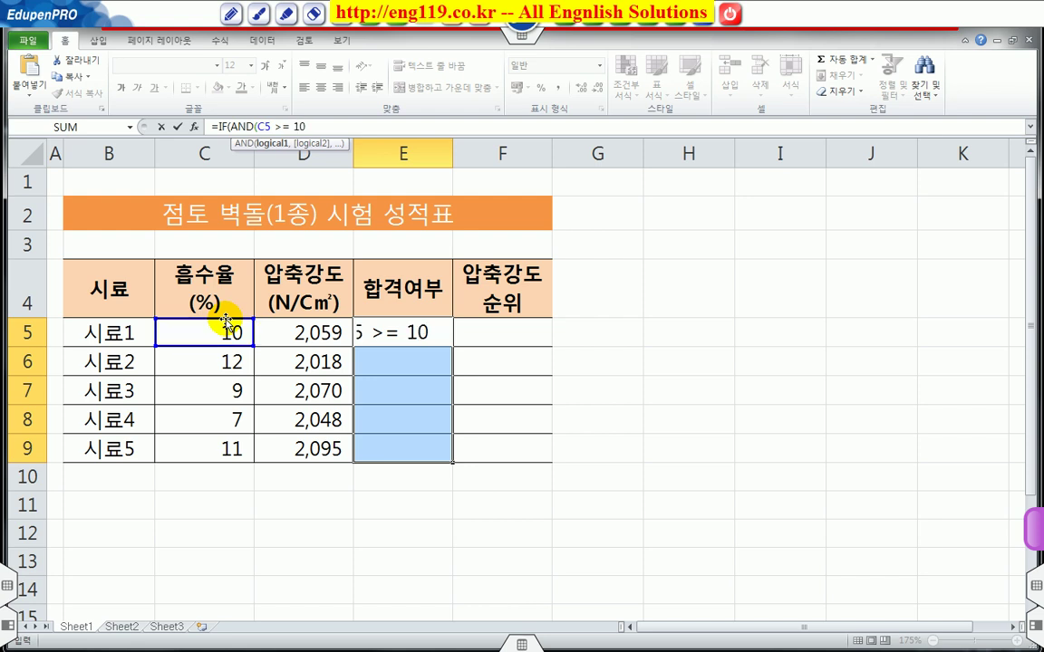
{"action": "type", "text": ","}
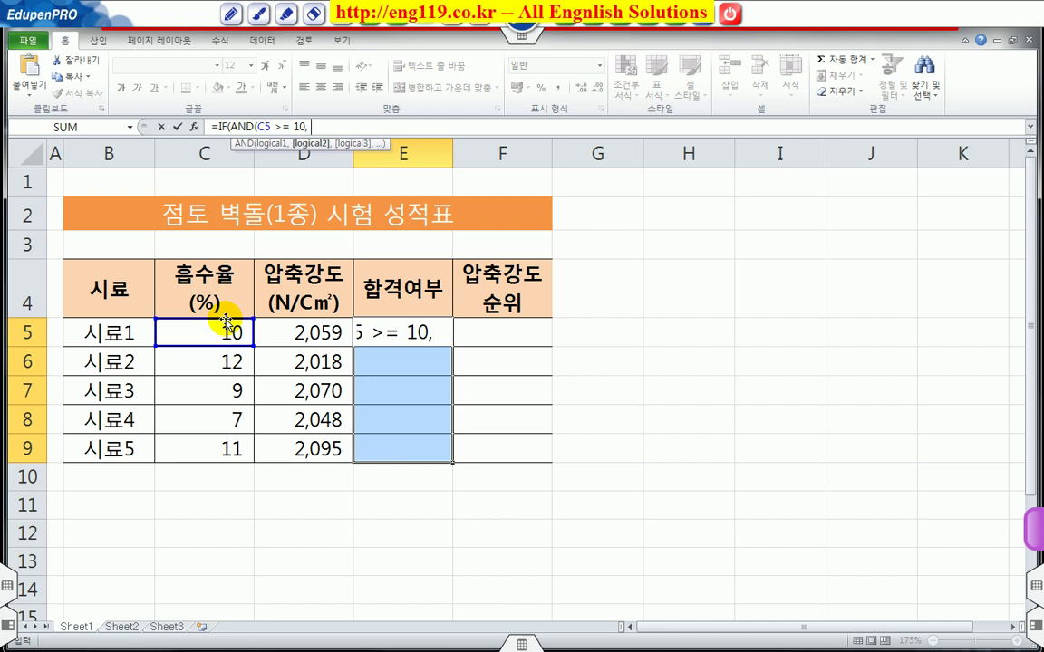
{"action": "left_click", "coordinate": [298, 333]}
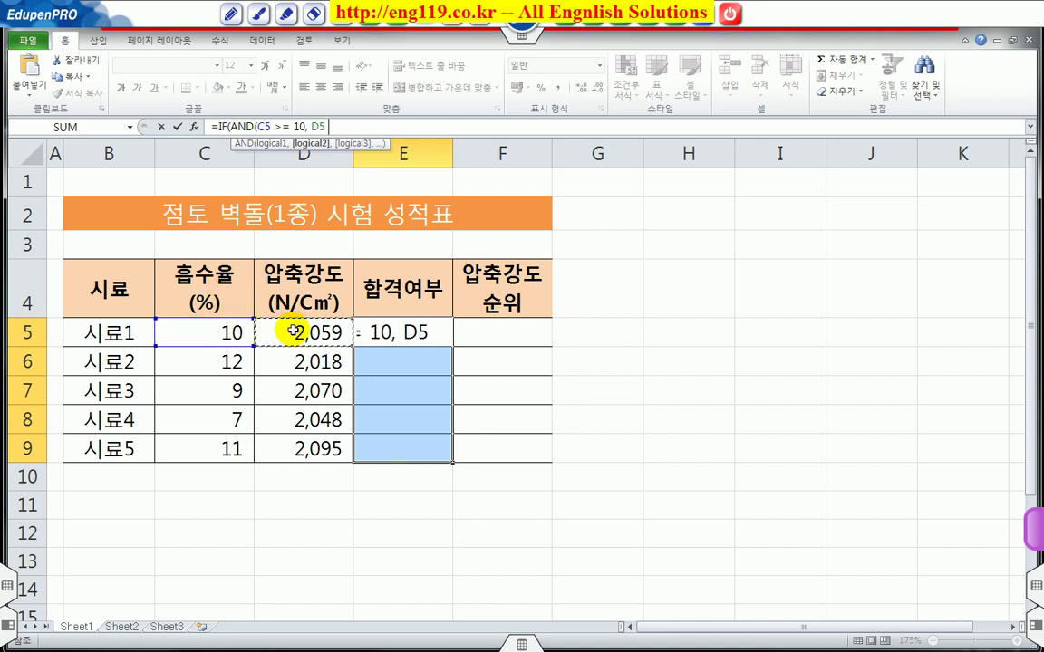
{"action": "type", "text": ">= 2"}
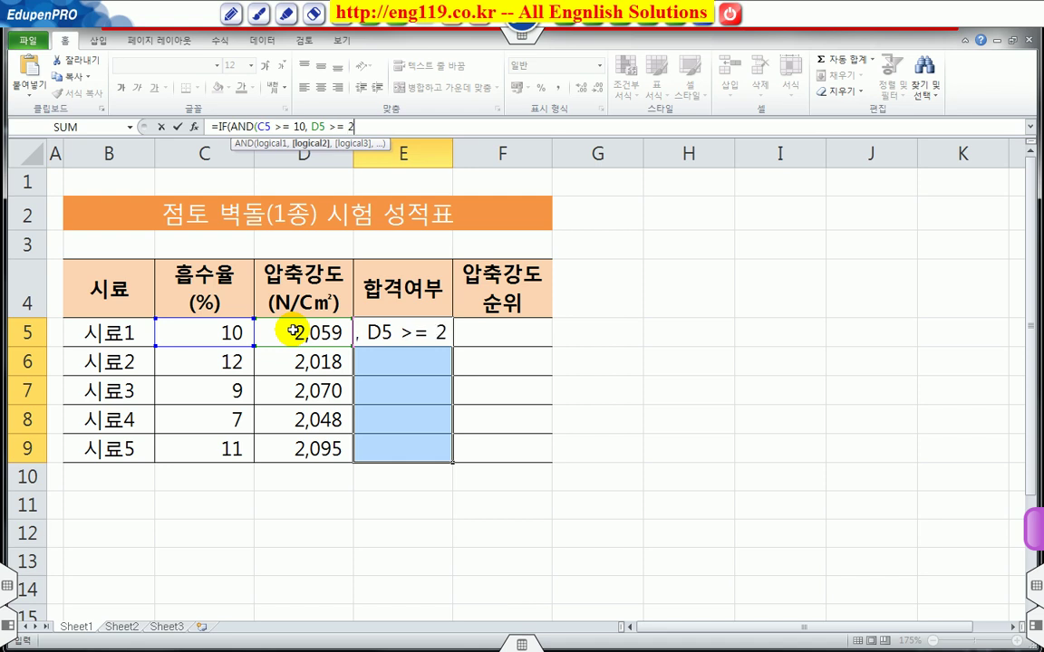
{"action": "type", "text": "040"}
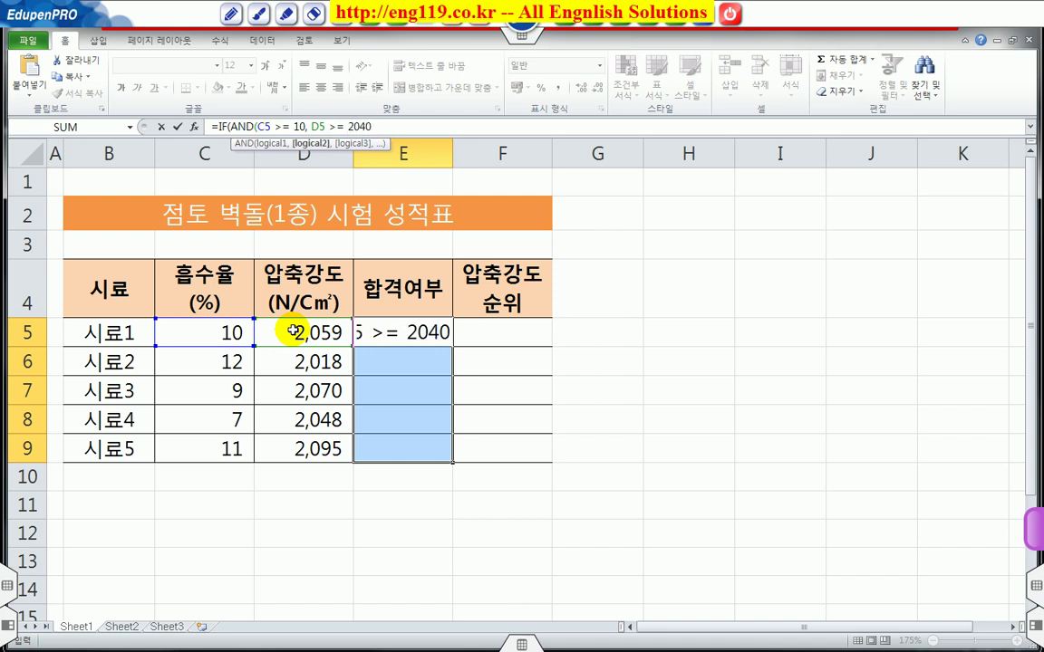
{"action": "type", "text": ")"}
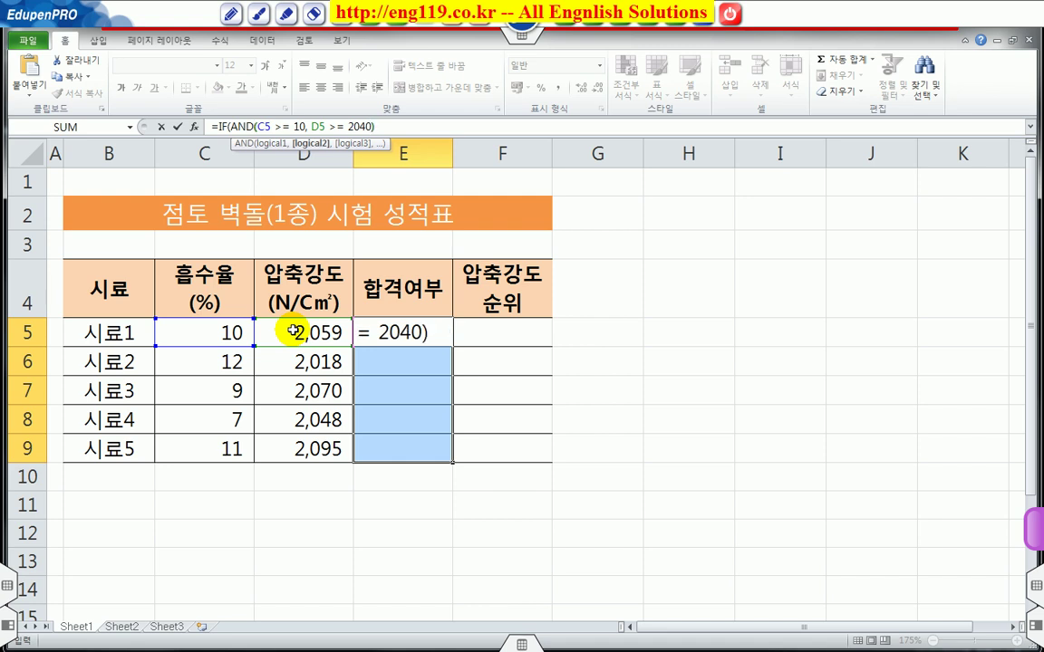
Step: Set the IF results to "합격" and "불합격", enter the formula in all of E5:E9, and accept the proposed correction
{"action": "type", "text": ","}
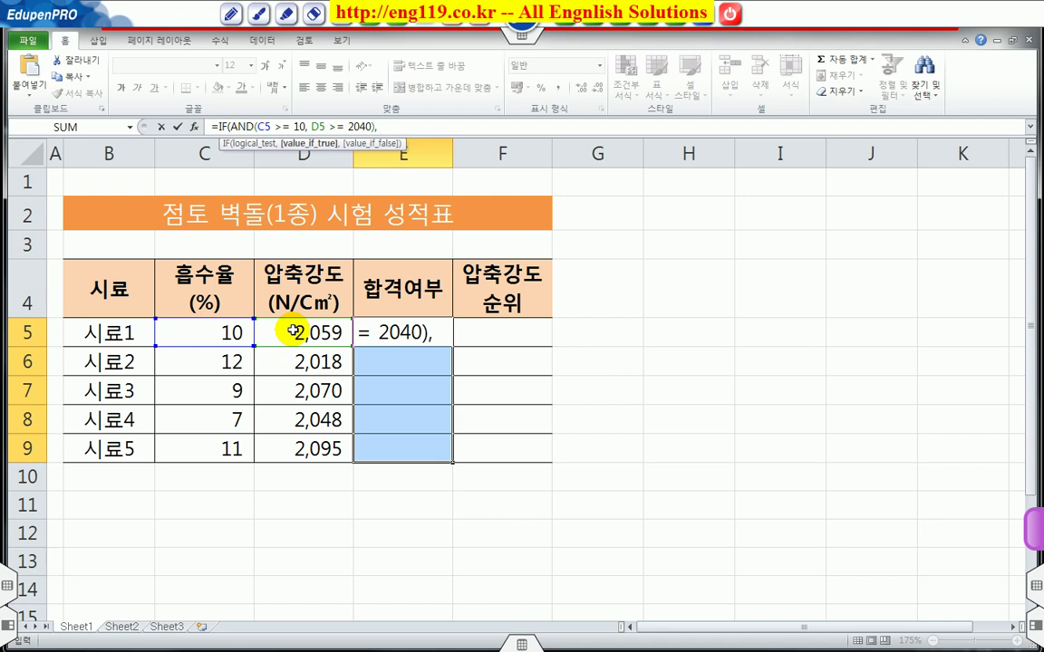
{"action": "type", "text": "합격\""}
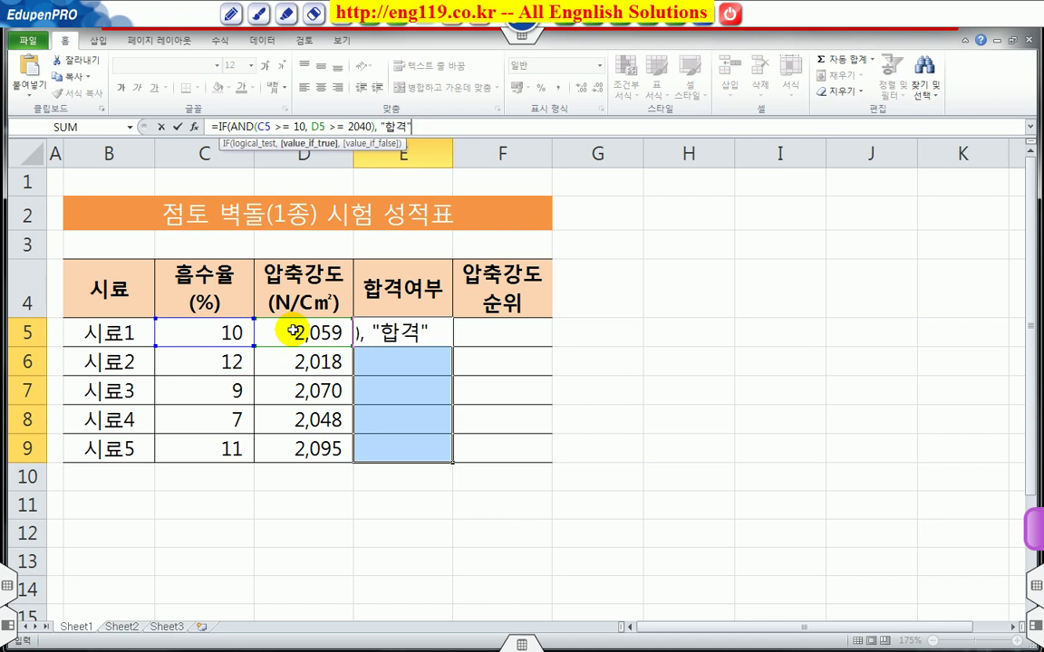
{"action": "type", "text": ", \"불합격"}
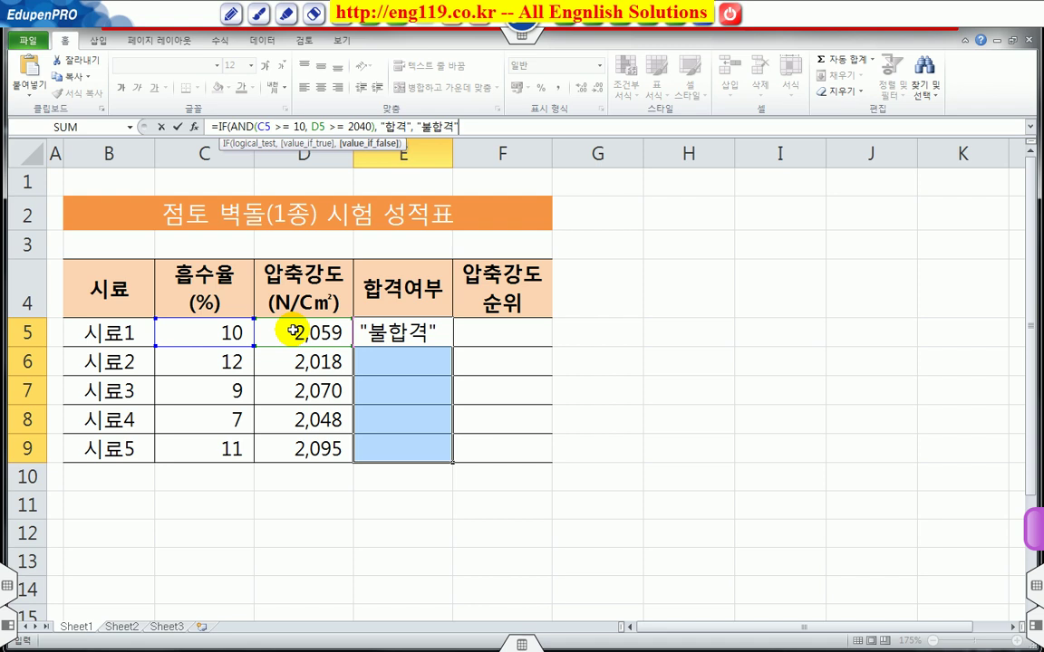
{"action": "key", "text": "Return"}
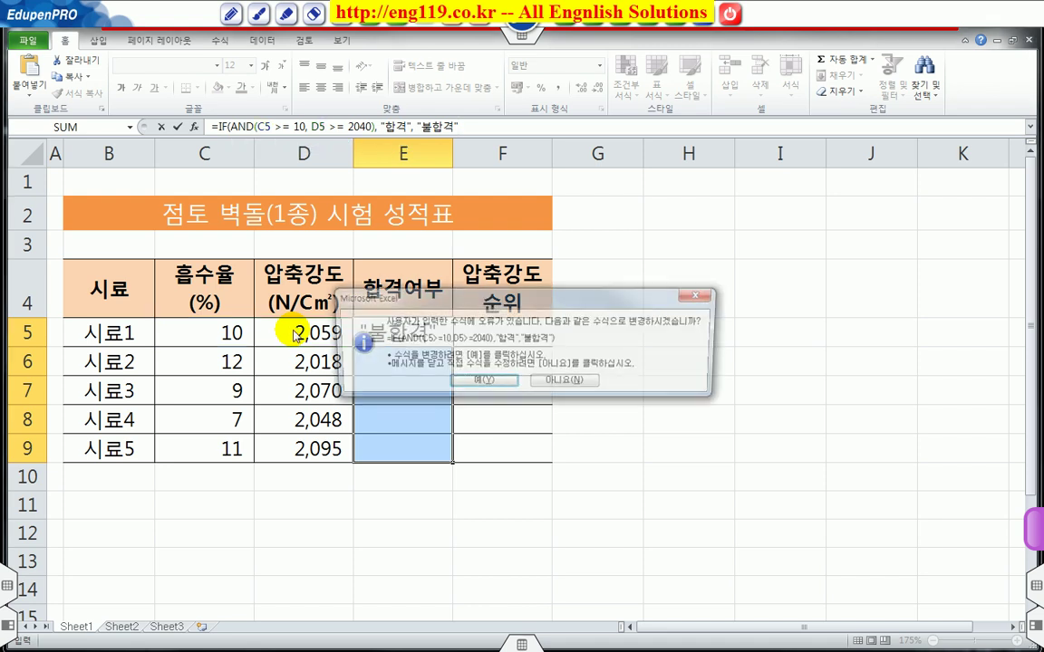
{"action": "key", "text": "Return"}
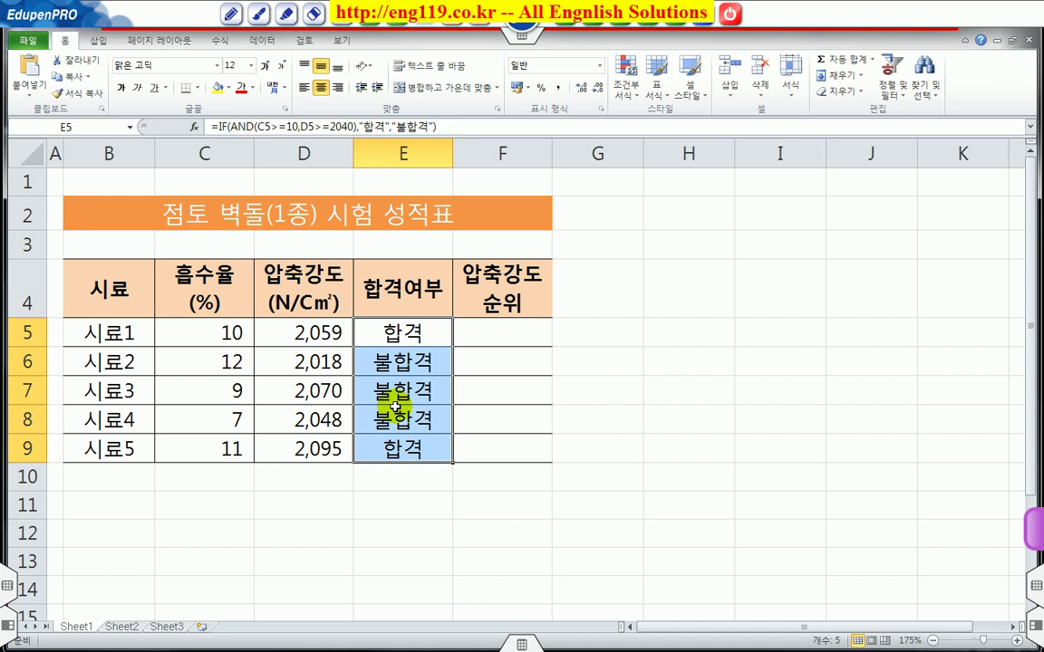
Step: Select cells F5:F9, circle 순위 in the column heading with the pen, and handwrite the function name rank.eq beside it
{"action": "left_click_drag", "start_coordinate": [534, 333], "coordinate": [527, 438]}
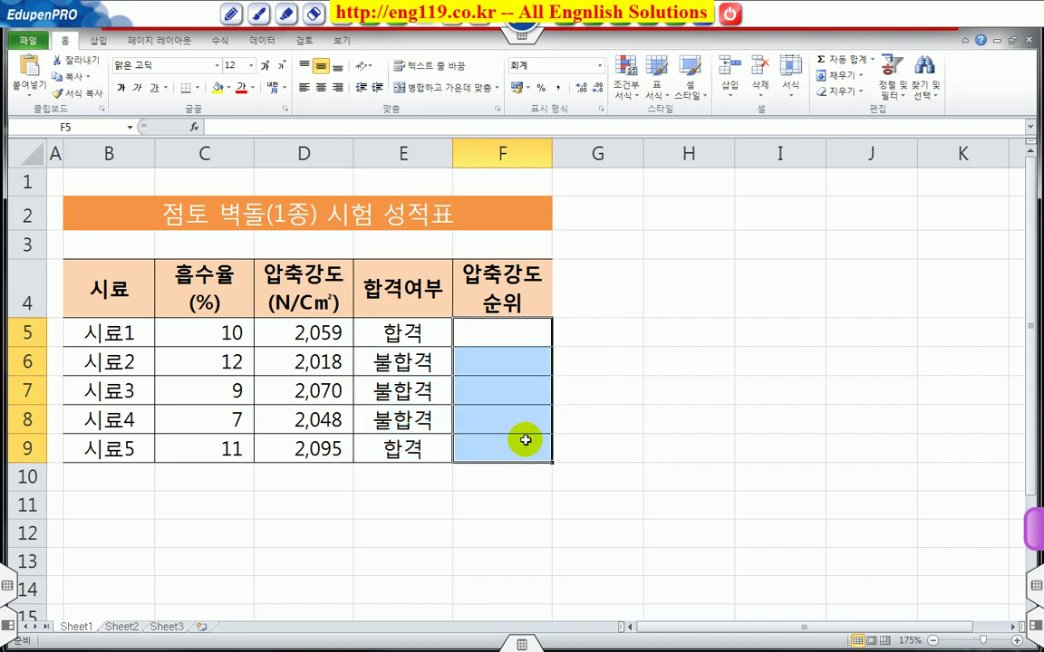
{"action": "left_click", "coordinate": [228, 13]}
{"action": "mouse_move", "coordinate": [497, 313]}
{"action": "left_mouse_down"}
{"action": "mouse_move", "coordinate": [550, 285]}
{"action": "mouse_move", "coordinate": [550, 296]}
{"action": "mouse_move", "coordinate": [578, 272]}
{"action": "left_mouse_up"}
{"action": "left_click_drag", "start_coordinate": [586, 269], "coordinate": [590, 275]}
{"action": "left_click_drag", "start_coordinate": [592, 265], "coordinate": [601, 270]}
{"action": "left_click_drag", "start_coordinate": [603, 257], "coordinate": [603, 267]}
{"action": "left_click_drag", "start_coordinate": [603, 267], "coordinate": [610, 272]}
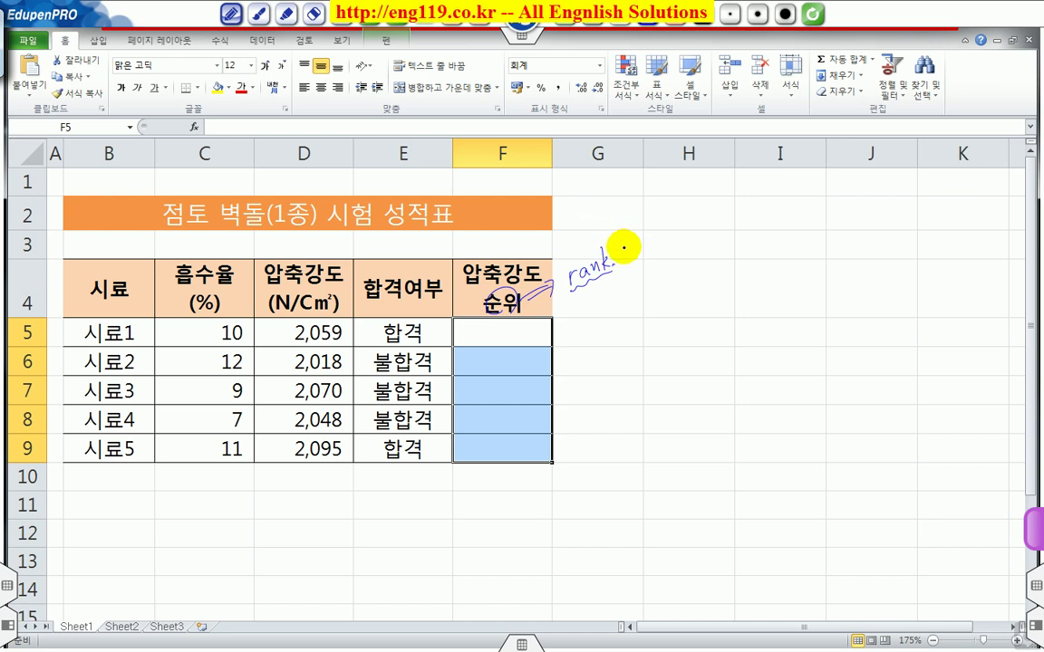
{"action": "mouse_move", "coordinate": [613, 240]}
{"action": "left_mouse_down"}
{"action": "mouse_move", "coordinate": [625, 263]}
{"action": "mouse_move", "coordinate": [638, 259]}
{"action": "left_mouse_up"}
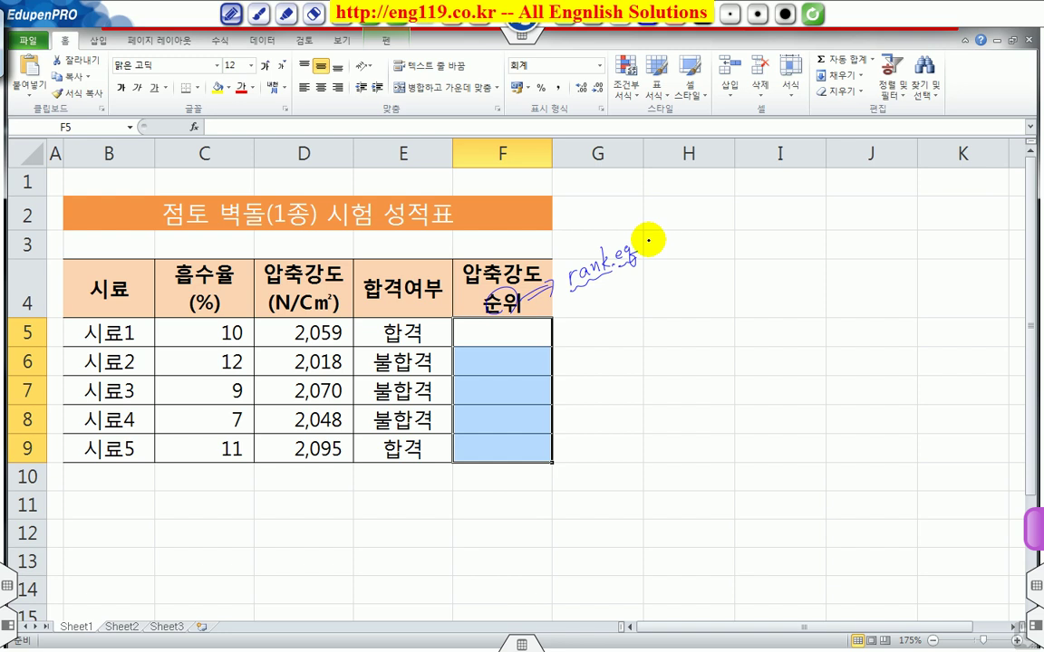
Step: Handwrite the first rank.eq argument as the value to rank, circle D5's value, and note the reference D5
{"action": "mouse_move", "coordinate": [650, 234]}
{"action": "left_mouse_down"}
{"action": "mouse_move", "coordinate": [648, 246]}
{"action": "mouse_move", "coordinate": [661, 226]}
{"action": "mouse_move", "coordinate": [698, 225]}
{"action": "mouse_move", "coordinate": [726, 196]}
{"action": "mouse_move", "coordinate": [741, 196]}
{"action": "left_mouse_up"}
{"action": "left_click_drag", "start_coordinate": [749, 194], "coordinate": [748, 200]}
{"action": "left_click_drag", "start_coordinate": [652, 245], "coordinate": [696, 226]}
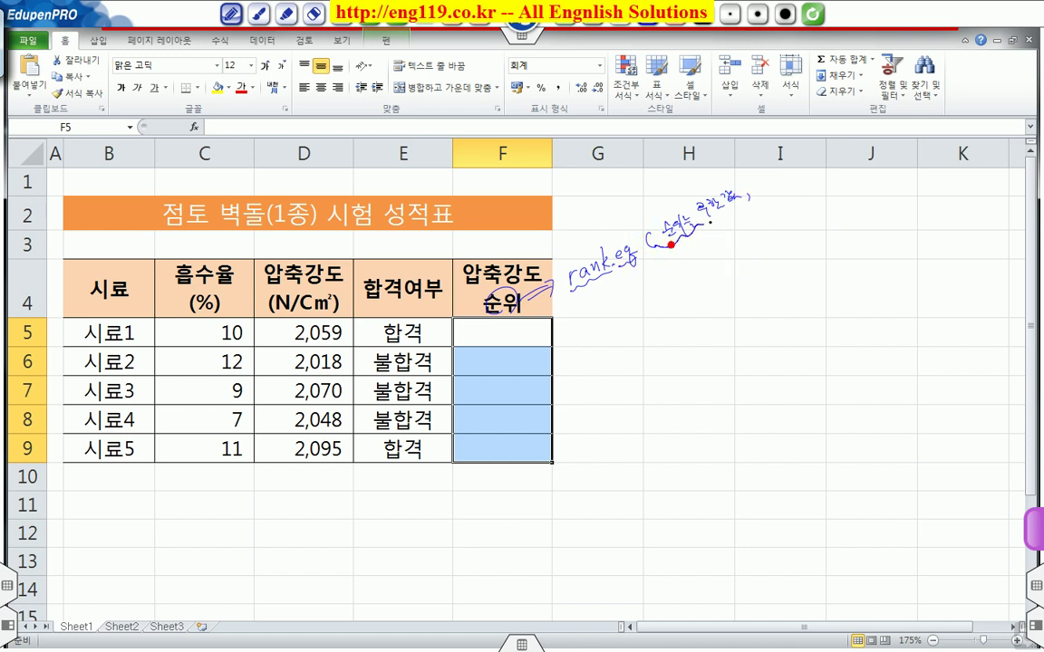
{"action": "mouse_move", "coordinate": [328, 323]}
{"action": "left_mouse_down"}
{"action": "mouse_move", "coordinate": [306, 319]}
{"action": "mouse_move", "coordinate": [275, 342]}
{"action": "left_mouse_up"}
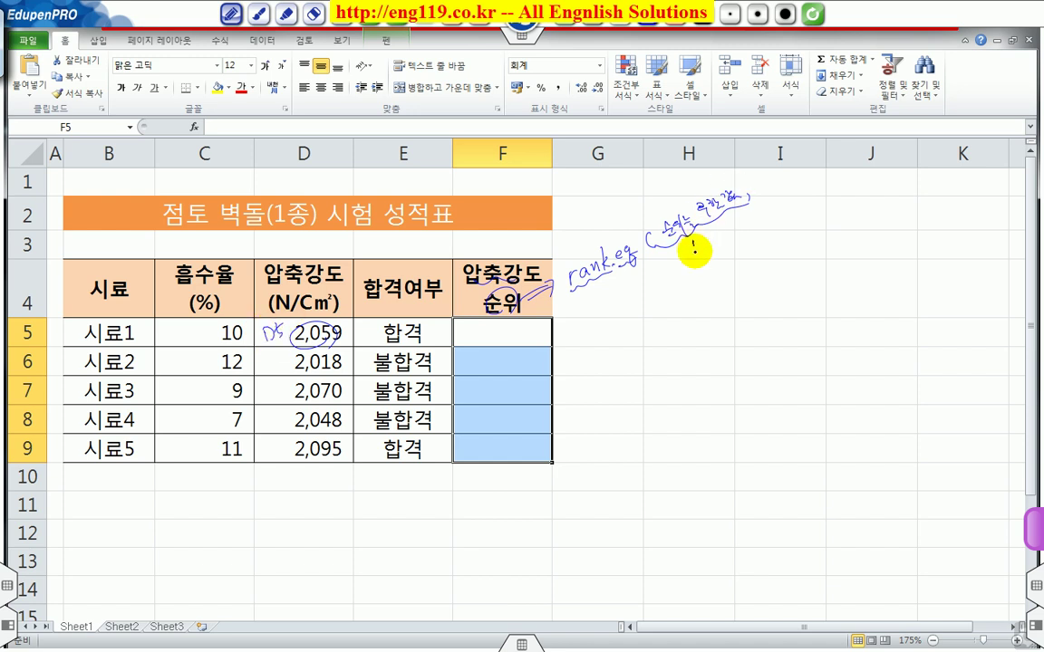
{"action": "mouse_move", "coordinate": [694, 237]}
{"action": "left_mouse_down"}
{"action": "mouse_move", "coordinate": [698, 252]}
{"action": "mouse_move", "coordinate": [722, 247]}
{"action": "left_mouse_up"}
Step: Handwrite the second rank.eq argument, 범위, with an underlined F4 note above it
{"action": "mouse_move", "coordinate": [756, 177]}
{"action": "left_mouse_down"}
{"action": "mouse_move", "coordinate": [794, 177]}
{"action": "mouse_move", "coordinate": [749, 155]}
{"action": "mouse_move", "coordinate": [766, 146]}
{"action": "left_mouse_up"}
{"action": "mouse_move", "coordinate": [780, 137]}
{"action": "left_mouse_down"}
{"action": "mouse_move", "coordinate": [801, 136]}
{"action": "mouse_move", "coordinate": [805, 126]}
{"action": "left_mouse_up"}
{"action": "left_click_drag", "start_coordinate": [803, 116], "coordinate": [828, 114]}
{"action": "left_click_drag", "start_coordinate": [822, 104], "coordinate": [824, 118]}
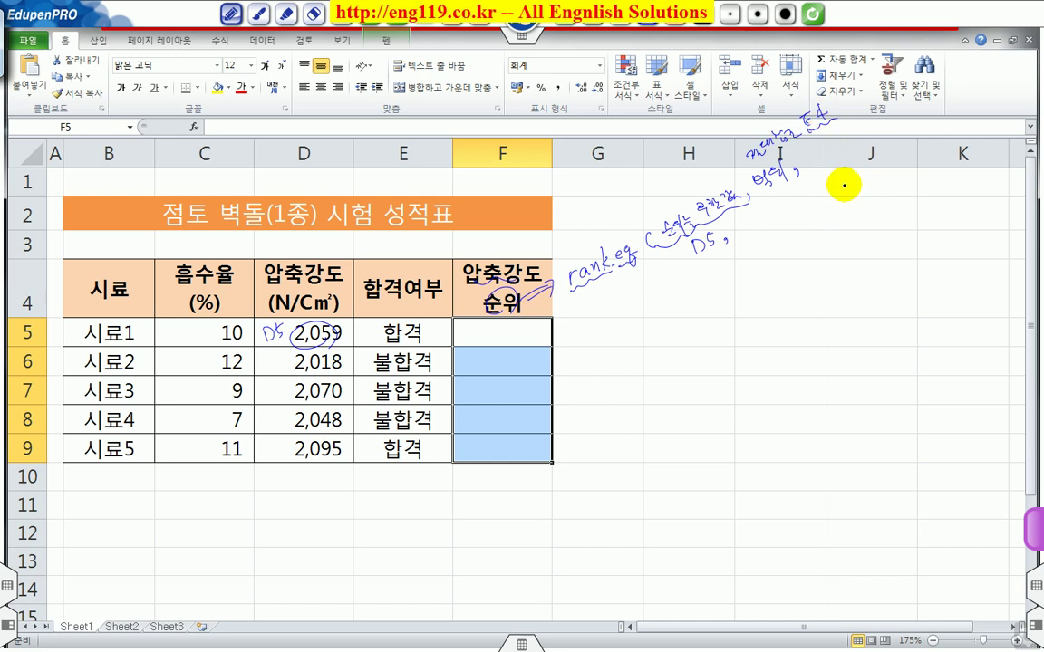
Step: Mark the compressive strength values D5 to D9 with the pen and handwrite D5 D9 with F4 below the range argument
{"action": "mouse_move", "coordinate": [301, 329]}
{"action": "left_mouse_down"}
{"action": "mouse_move", "coordinate": [278, 343]}
{"action": "mouse_move", "coordinate": [286, 467]}
{"action": "left_mouse_up"}
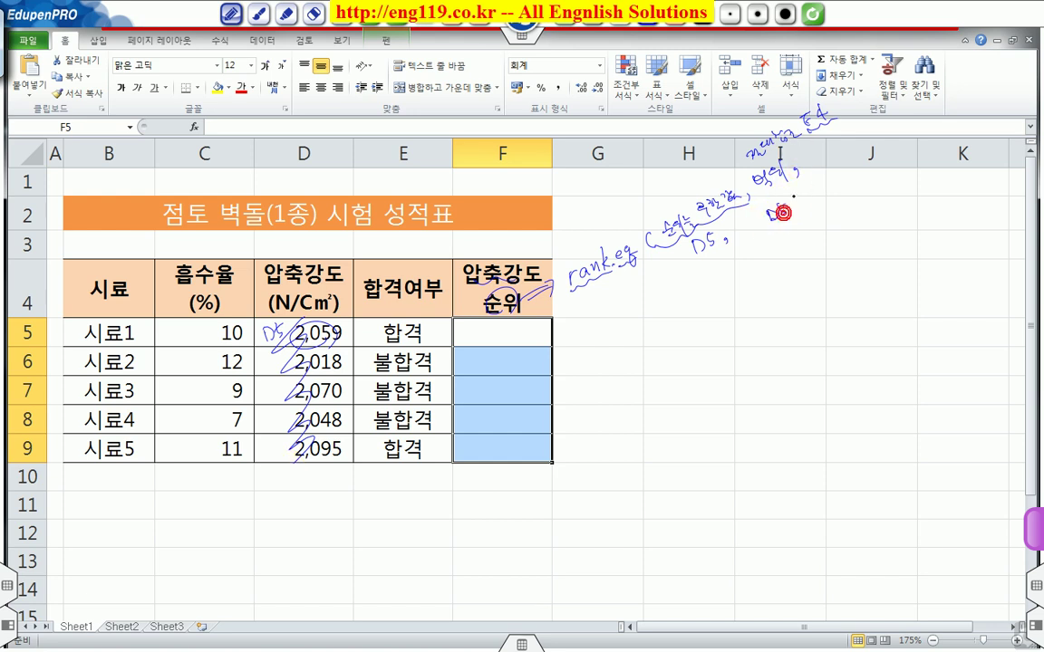
{"action": "left_click_drag", "start_coordinate": [797, 200], "coordinate": [796, 208]}
{"action": "mouse_move", "coordinate": [810, 193]}
{"action": "left_mouse_down"}
{"action": "mouse_move", "coordinate": [786, 226]}
{"action": "mouse_move", "coordinate": [819, 212]}
{"action": "mouse_move", "coordinate": [804, 233]}
{"action": "mouse_move", "coordinate": [809, 251]}
{"action": "left_mouse_up"}
{"action": "left_click", "coordinate": [676, 15]}
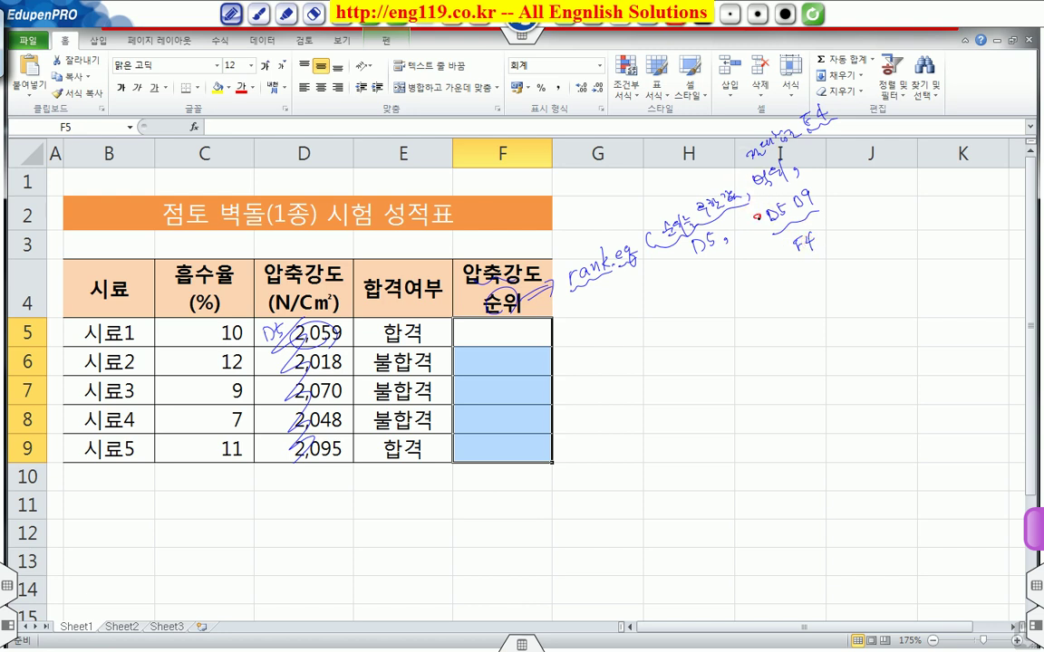
Step: Add red dollar signs to the handwritten D5 D9 range and handwrite an underlined 절대참조 note beside it
{"action": "left_click_drag", "start_coordinate": [777, 203], "coordinate": [776, 215]}
{"action": "left_click_drag", "start_coordinate": [793, 198], "coordinate": [788, 209]}
{"action": "mouse_move", "coordinate": [789, 197]}
{"action": "left_mouse_down"}
{"action": "mouse_move", "coordinate": [791, 210]}
{"action": "mouse_move", "coordinate": [799, 204]}
{"action": "left_mouse_up"}
{"action": "mouse_move", "coordinate": [801, 192]}
{"action": "left_mouse_down"}
{"action": "mouse_move", "coordinate": [815, 221]}
{"action": "mouse_move", "coordinate": [888, 192]}
{"action": "left_mouse_up"}
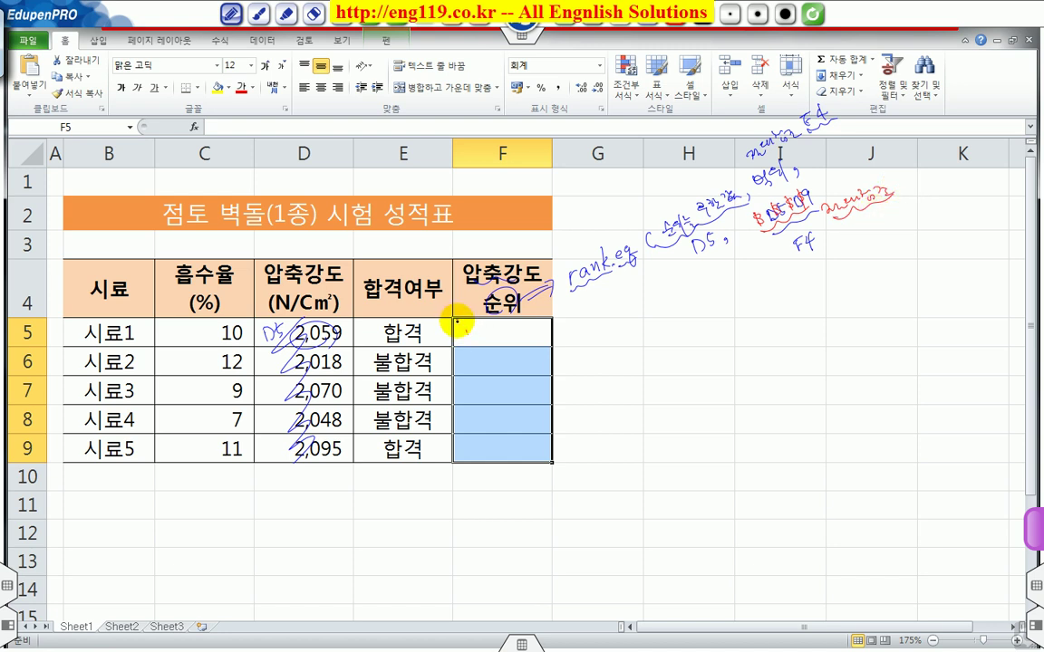
Step: Outline F5:F9 and D5:D9 in red, sketch two crossed-out shifted ranges below column D, and handwrite F4 beside them
{"action": "mouse_move", "coordinate": [460, 334]}
{"action": "left_mouse_down"}
{"action": "mouse_move", "coordinate": [501, 331]}
{"action": "mouse_move", "coordinate": [501, 440]}
{"action": "left_mouse_up"}
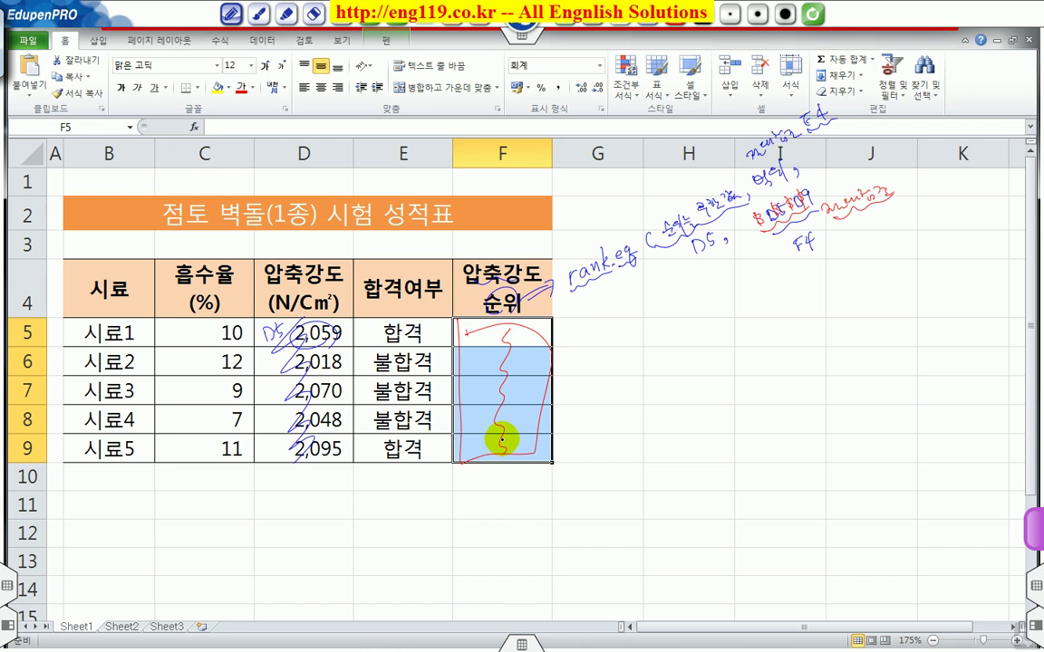
{"action": "mouse_move", "coordinate": [268, 326]}
{"action": "left_mouse_down"}
{"action": "mouse_move", "coordinate": [342, 458]}
{"action": "mouse_move", "coordinate": [326, 312]}
{"action": "left_mouse_up"}
{"action": "mouse_move", "coordinate": [272, 473]}
{"action": "left_mouse_down"}
{"action": "mouse_move", "coordinate": [350, 485]}
{"action": "mouse_move", "coordinate": [296, 472]}
{"action": "left_mouse_up"}
{"action": "mouse_move", "coordinate": [286, 529]}
{"action": "left_mouse_down"}
{"action": "mouse_move", "coordinate": [277, 579]}
{"action": "mouse_move", "coordinate": [360, 544]}
{"action": "left_mouse_up"}
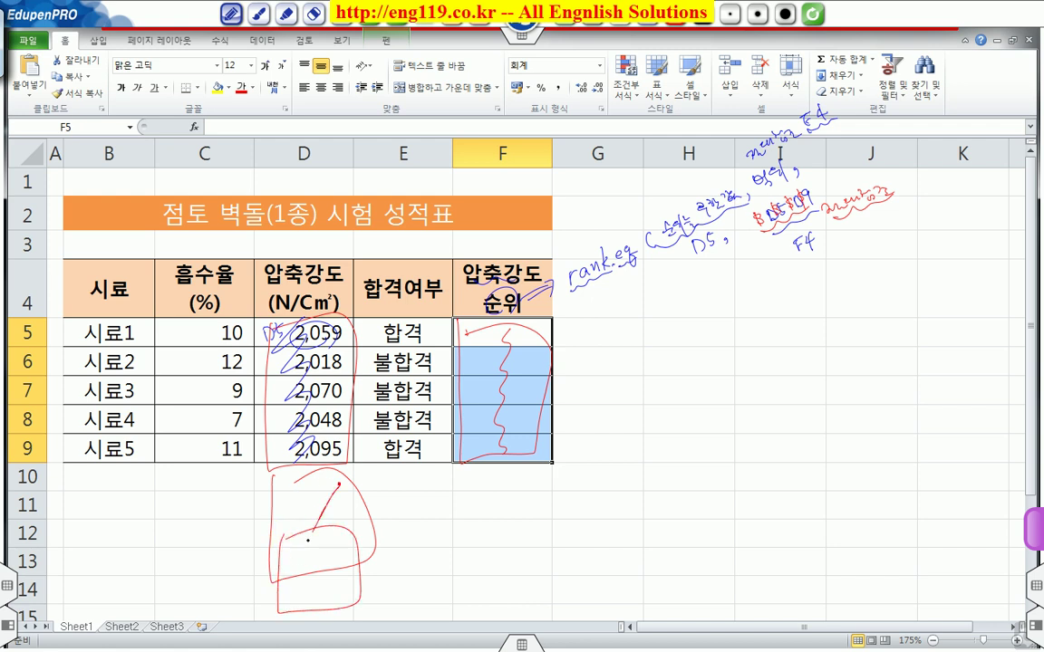
{"action": "left_click_drag", "start_coordinate": [340, 582], "coordinate": [341, 581]}
{"action": "mouse_move", "coordinate": [365, 504]}
{"action": "left_mouse_down"}
{"action": "mouse_move", "coordinate": [379, 529]}
{"action": "mouse_move", "coordinate": [392, 527]}
{"action": "left_mouse_up"}
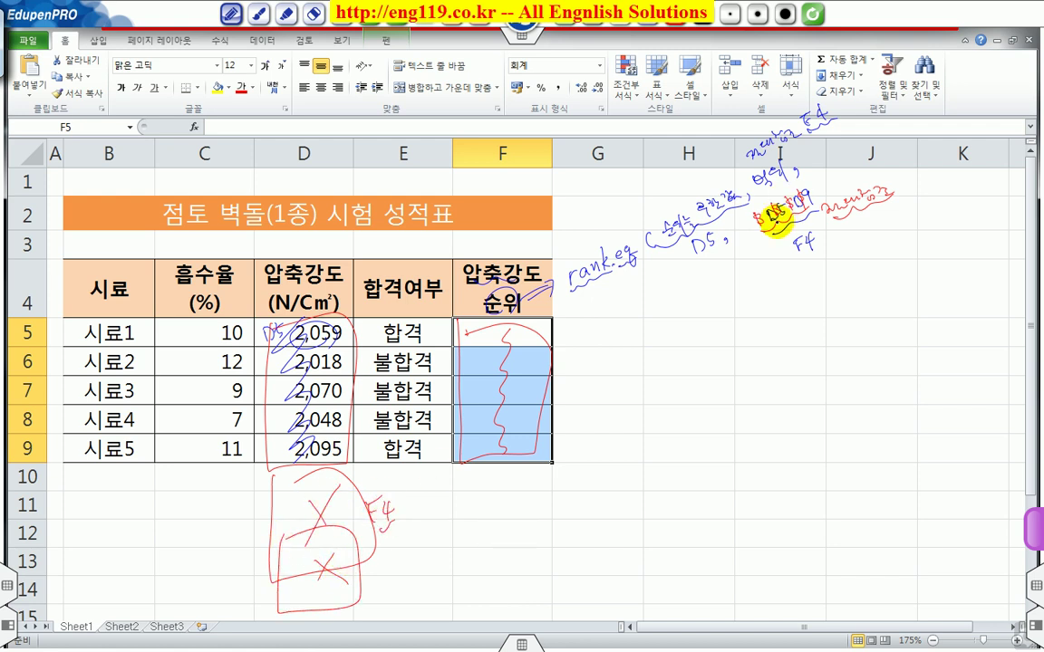
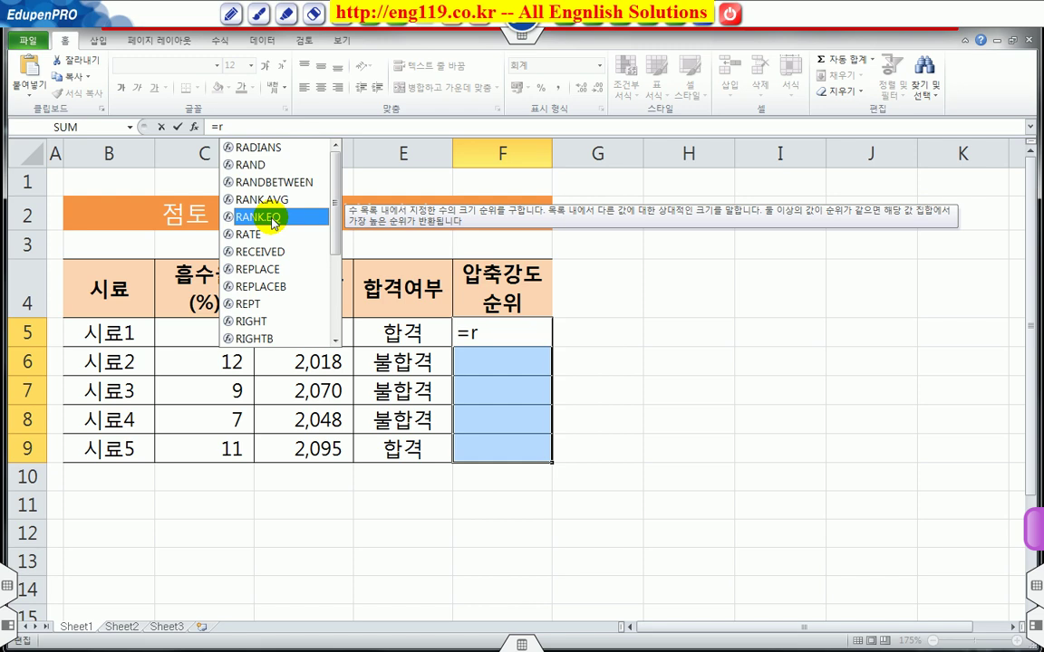
Step: Fill F5:F9 with the formula =RANK.EQ(D5, $D$5:$D$9,0), ranking the compressive strengths in descending order
{"action": "double_click", "coordinate": [272, 219]}
{"action": "left_click", "coordinate": [287, 333]}
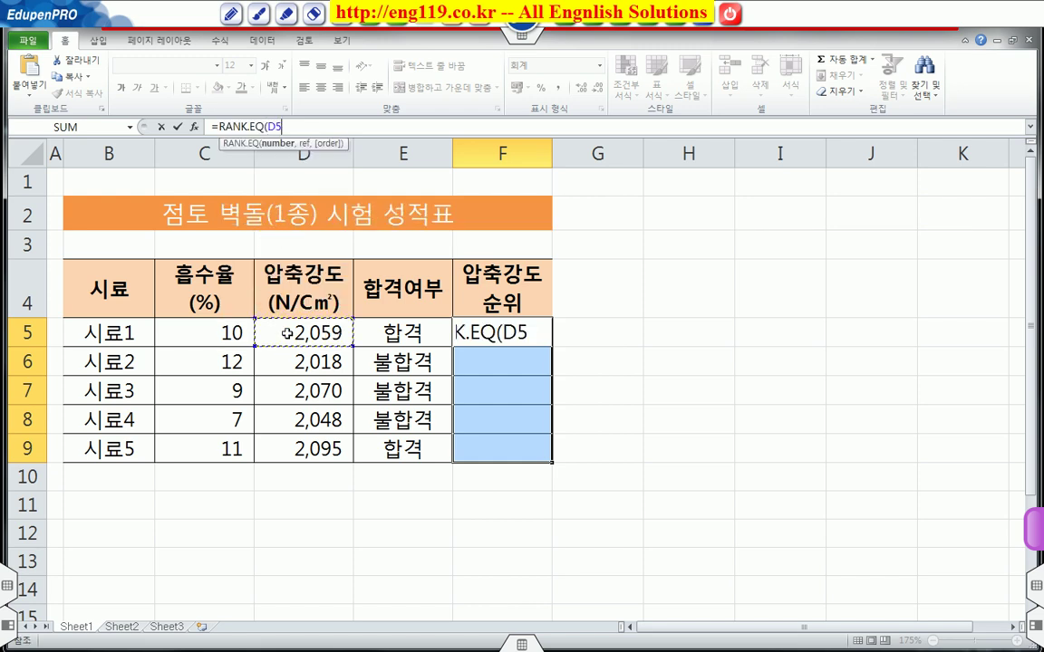
{"action": "type", "text": ","}
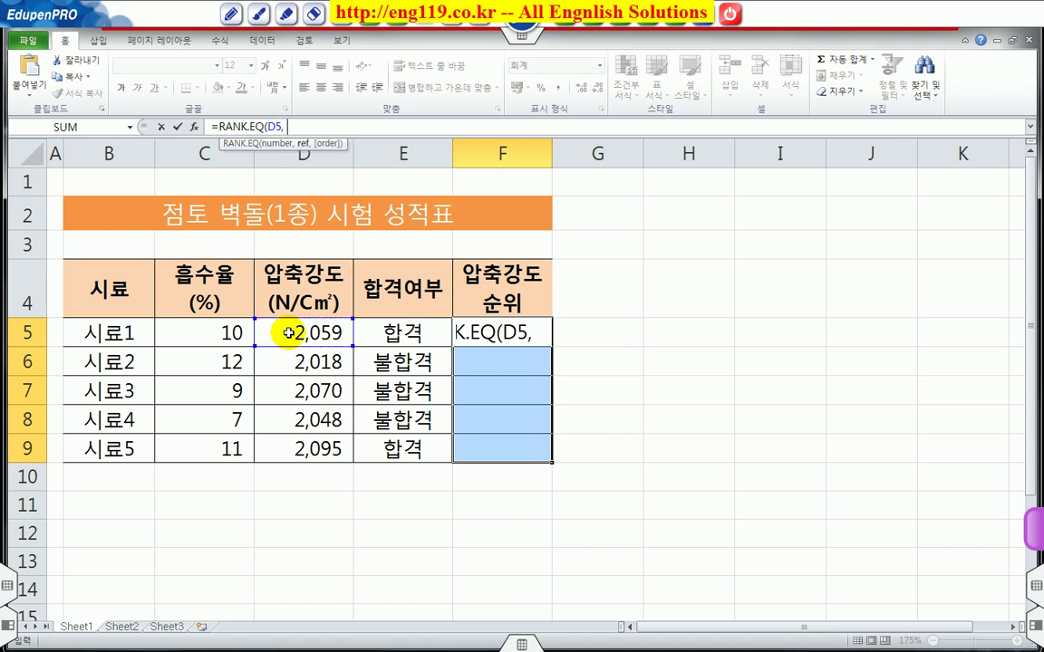
{"action": "left_click_drag", "start_coordinate": [286, 333], "coordinate": [299, 446]}
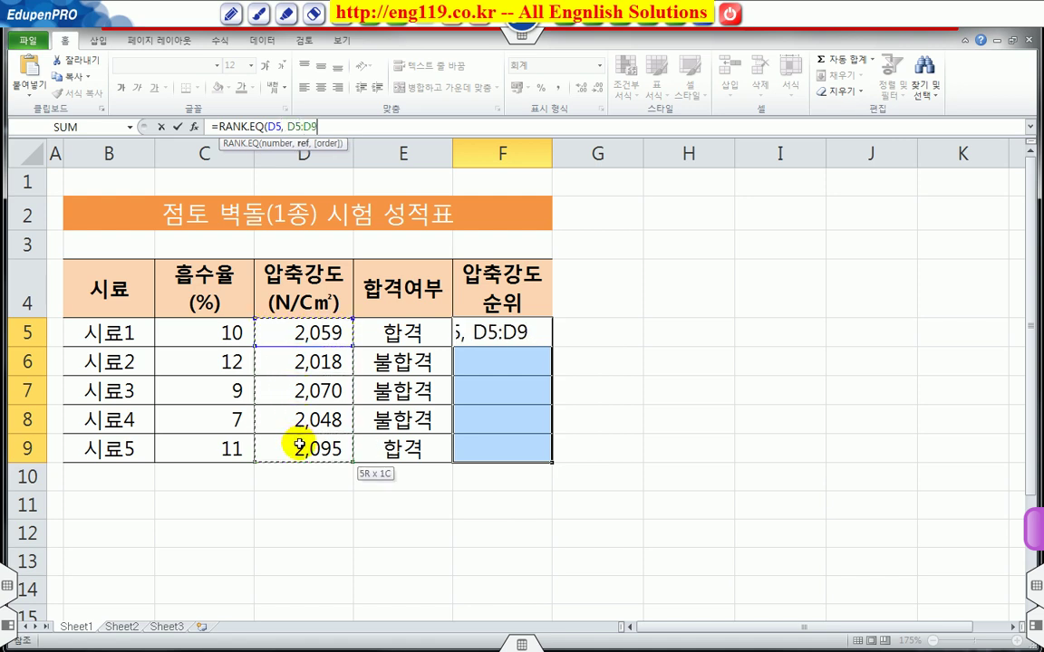
{"action": "key", "text": "F4"}
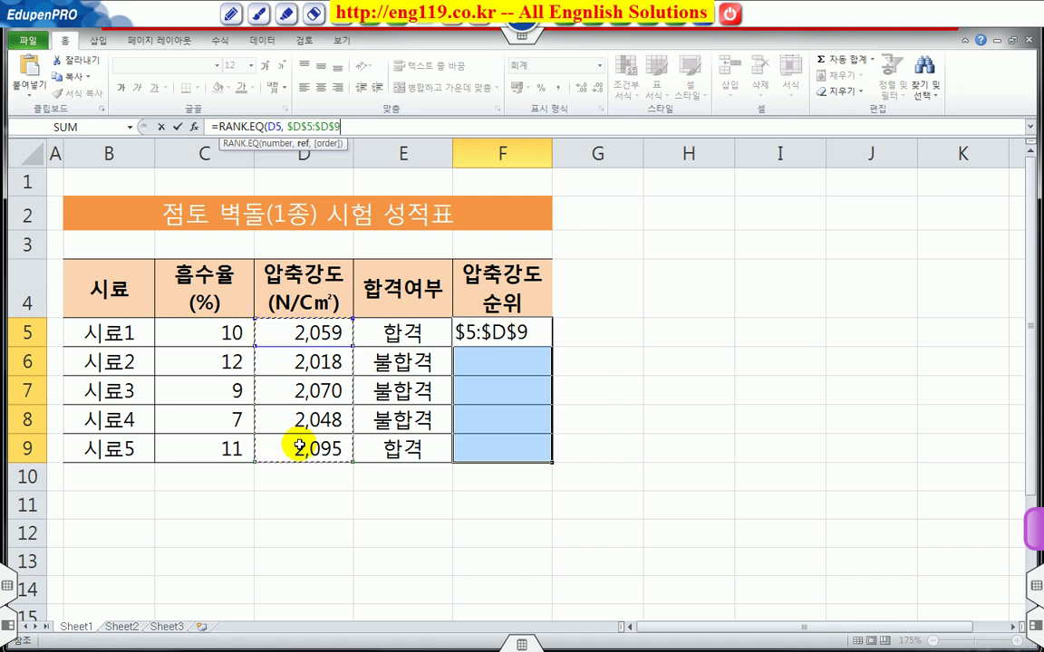
{"action": "type", "text": ","}
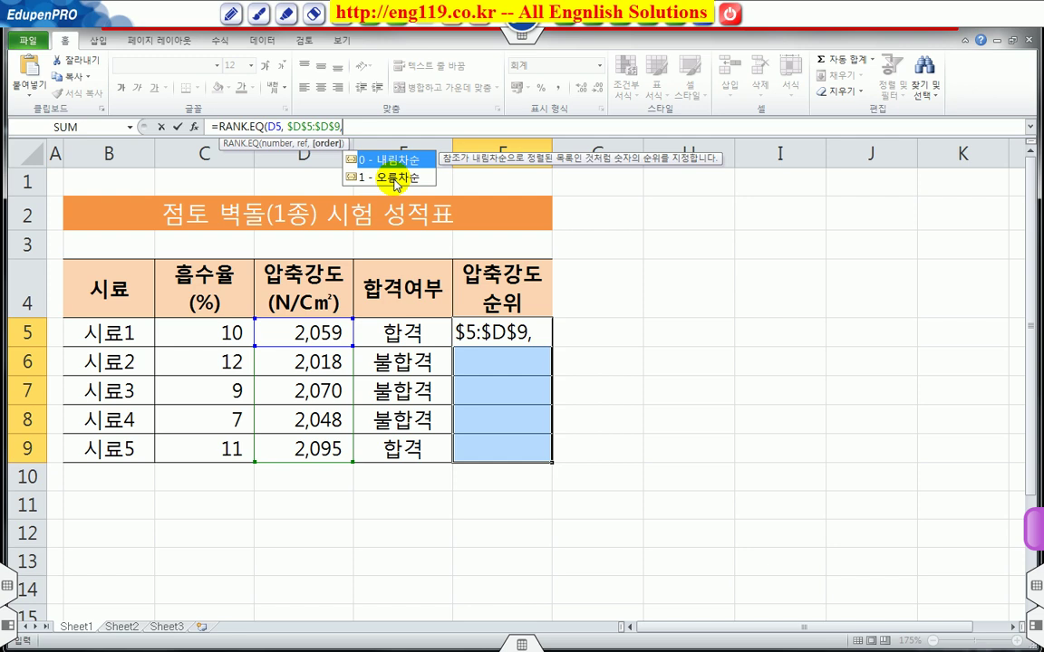
{"action": "double_click", "coordinate": [393, 163]}
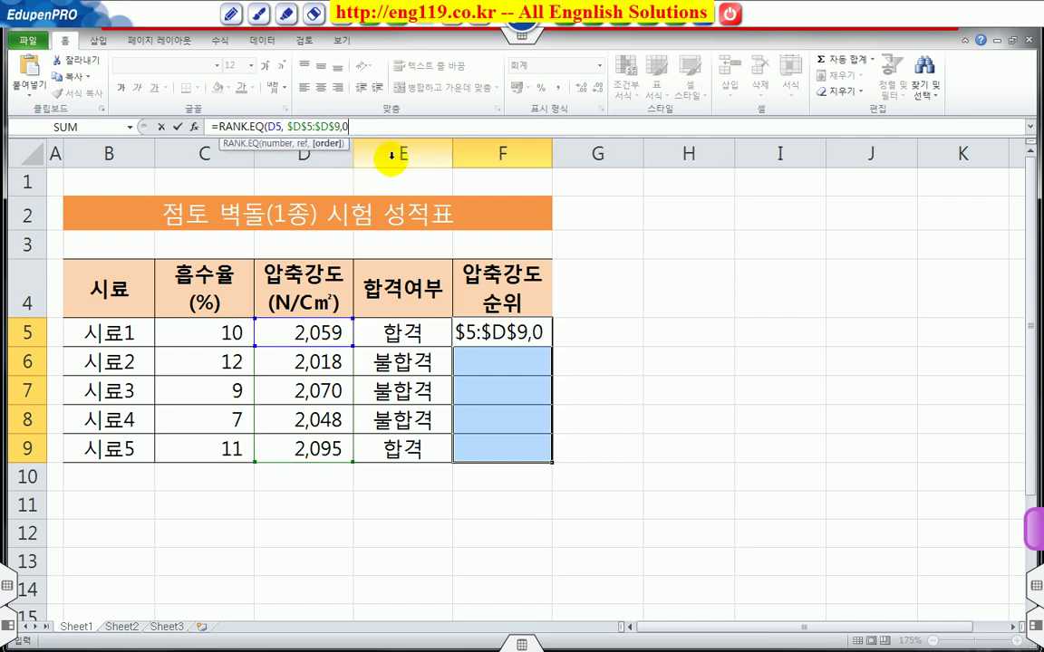
{"action": "key", "text": "ctrl+Return"}
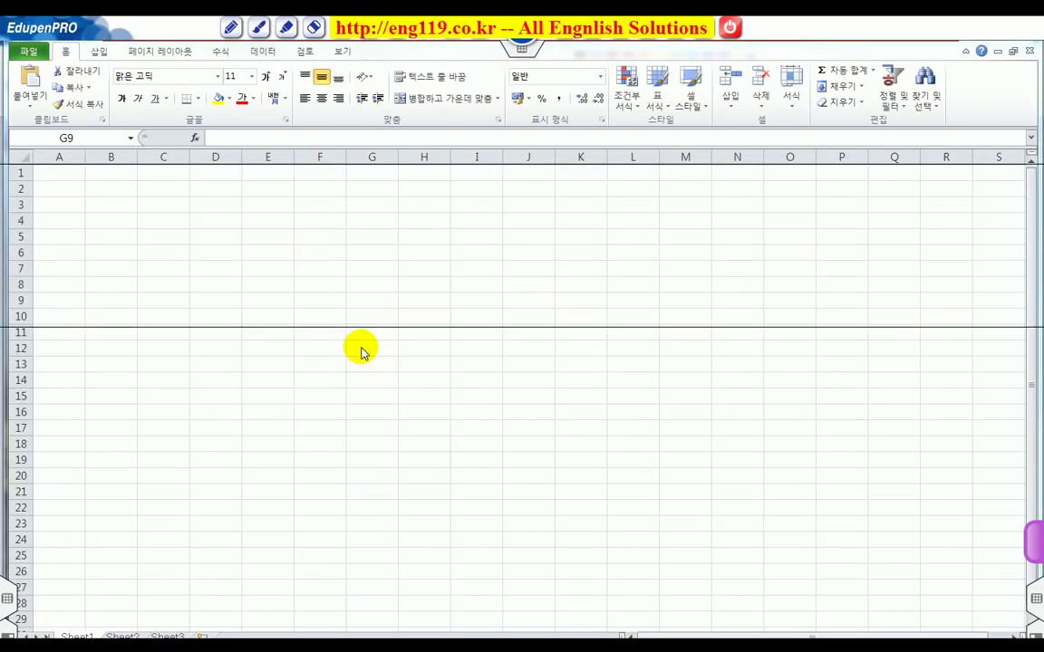
Step: Set the width of column A to 1 in the blank worksheet
{"action": "left_click", "coordinate": [385, 306]}
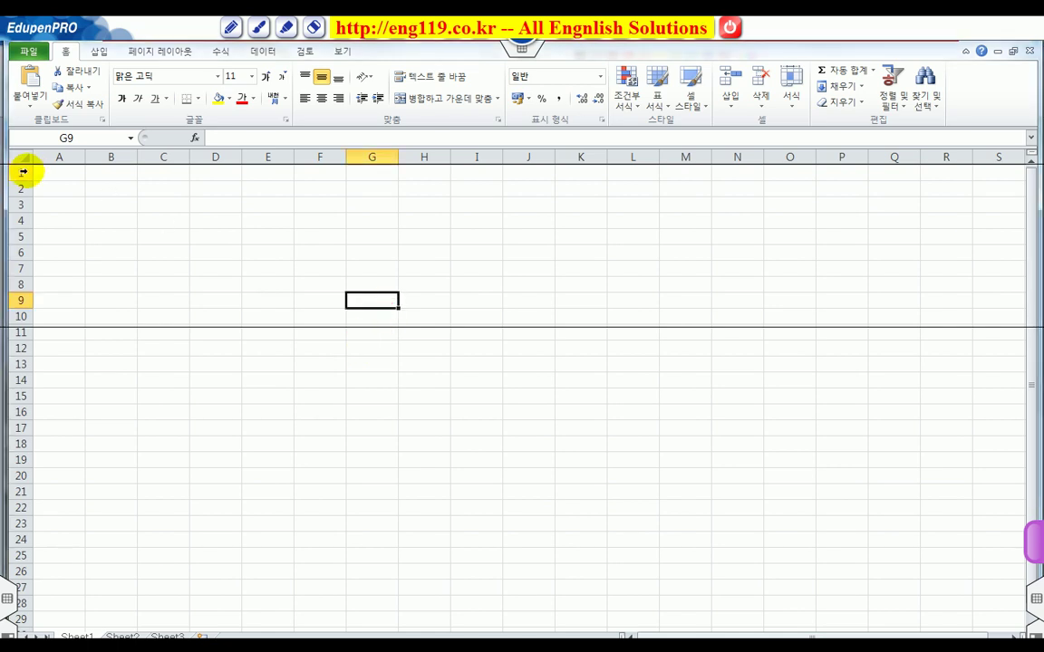
{"action": "left_click", "coordinate": [60, 156]}
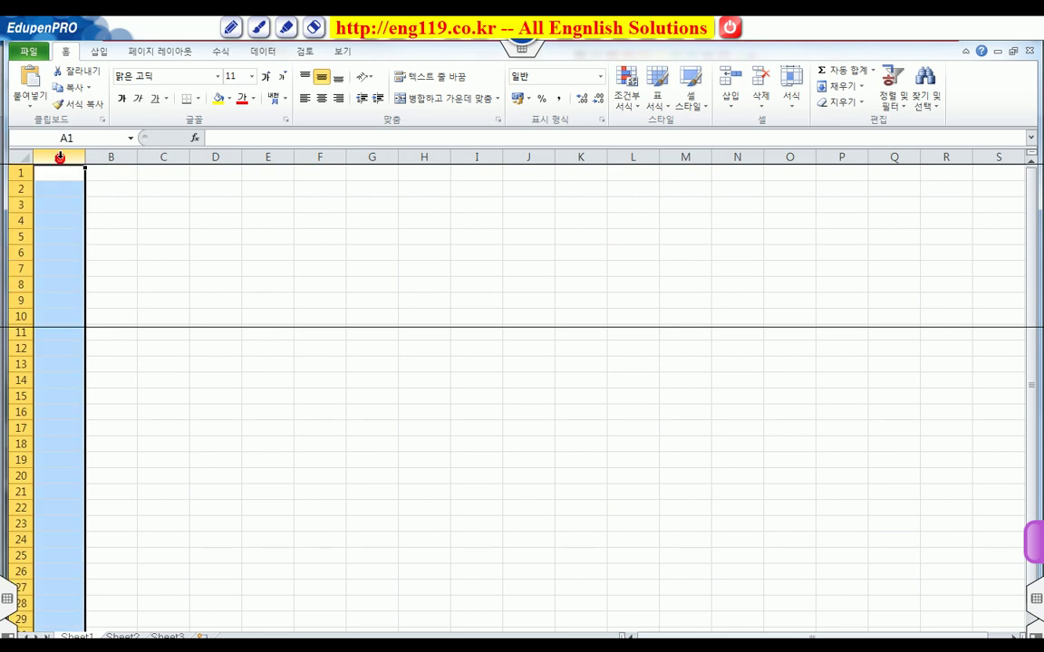
{"action": "left_click", "coordinate": [18, 172]}
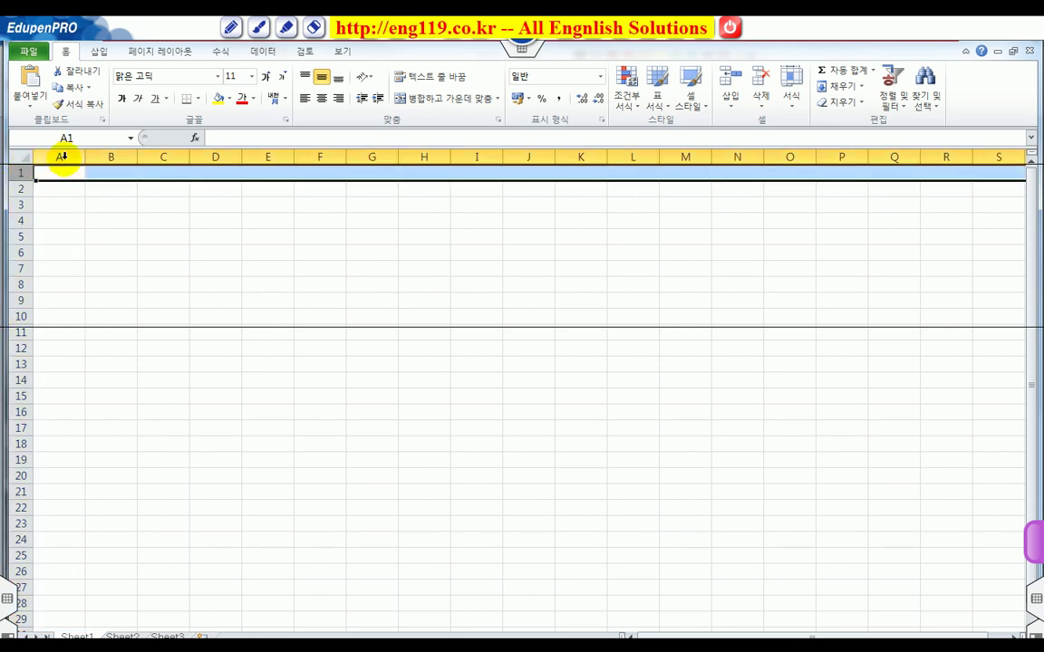
{"action": "left_click", "coordinate": [60, 157]}
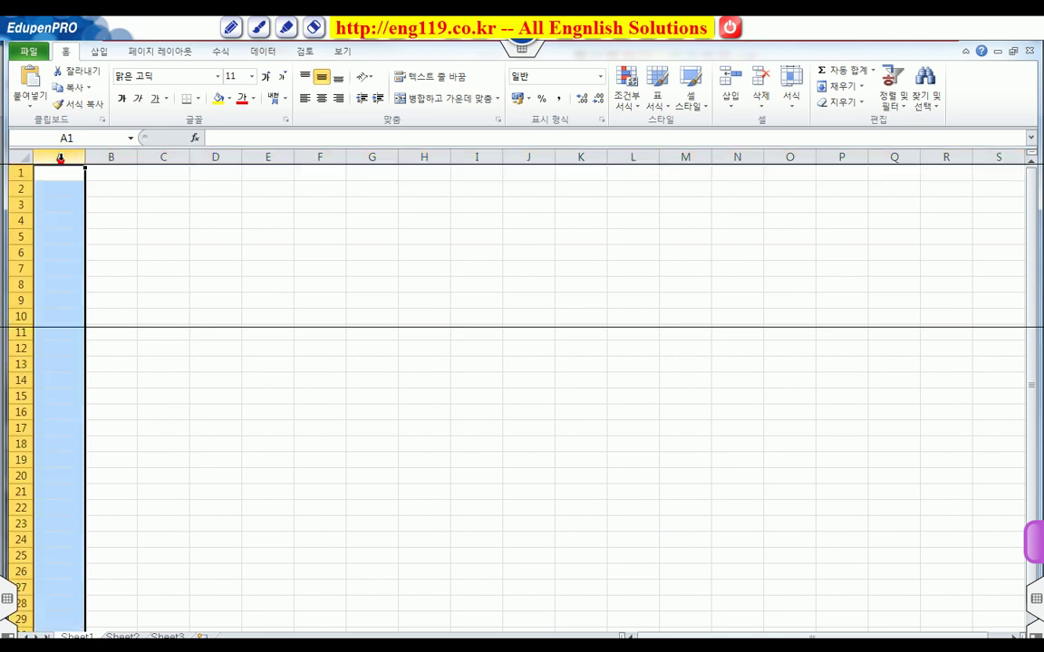
{"action": "right_click", "coordinate": [61, 157]}
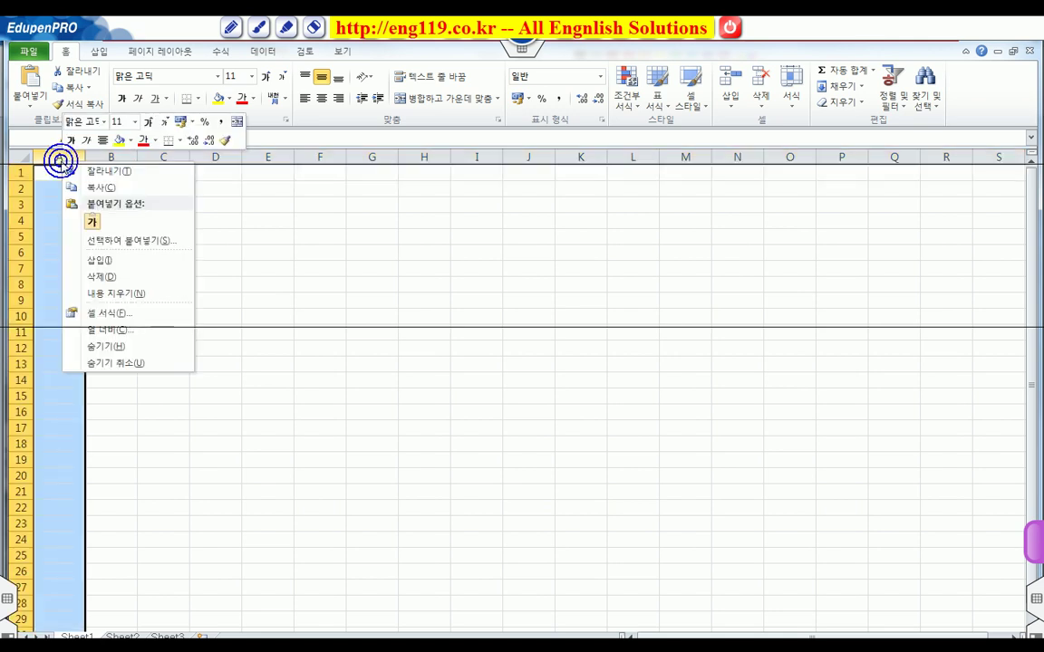
{"action": "left_click", "coordinate": [113, 331]}
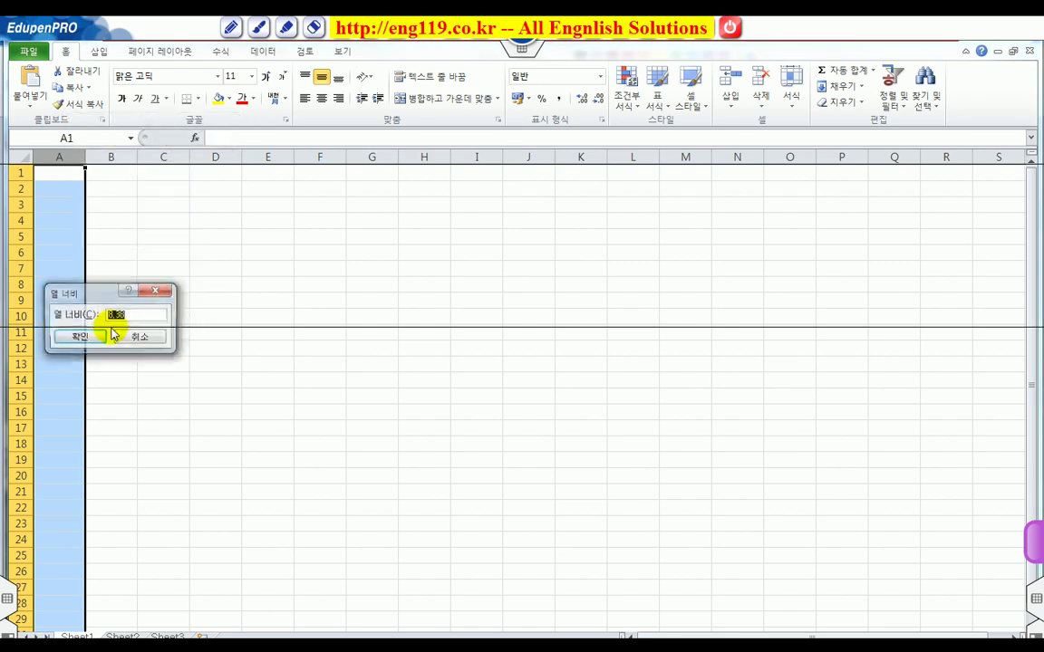
{"action": "type", "text": "1"}
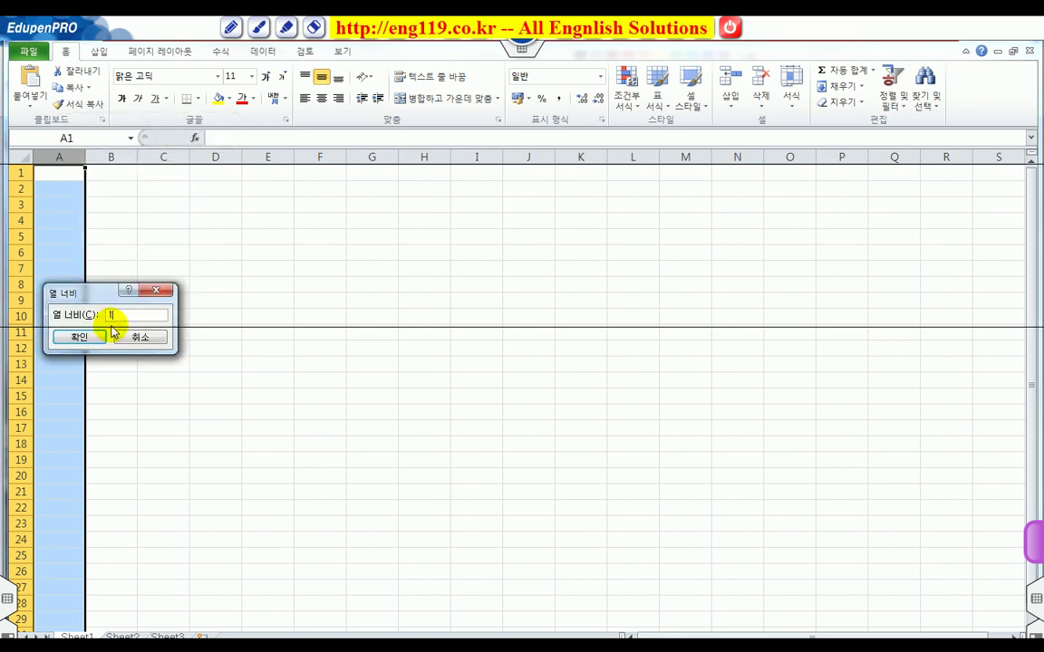
{"action": "left_click", "coordinate": [88, 339]}
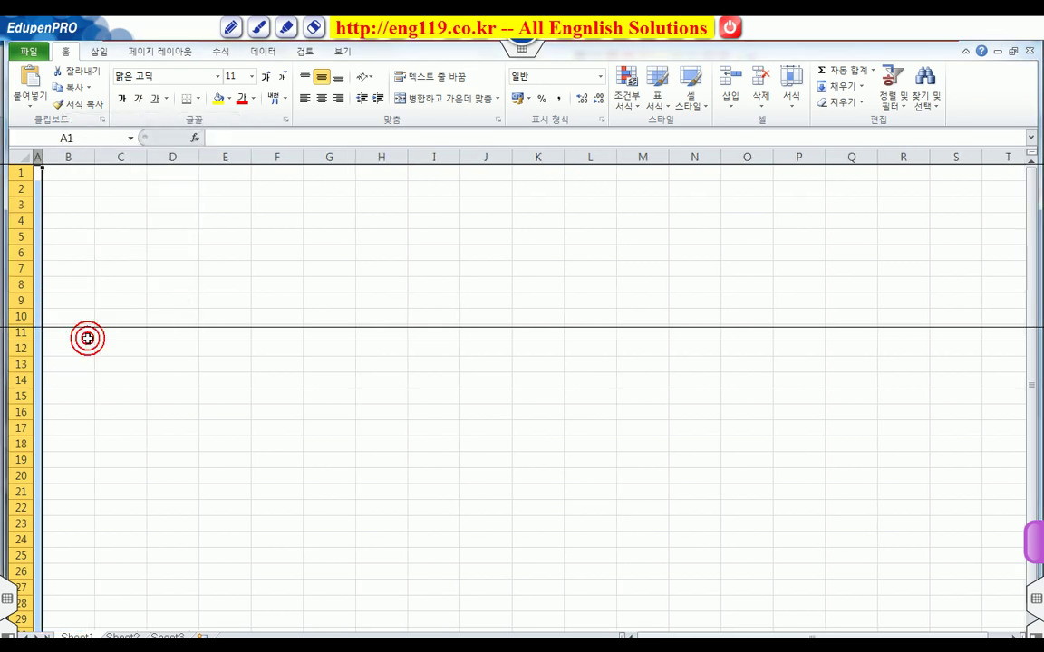
Step: Enter the title 현금출납장 in cell B2 and select that cell
{"action": "left_click", "coordinate": [17, 170]}
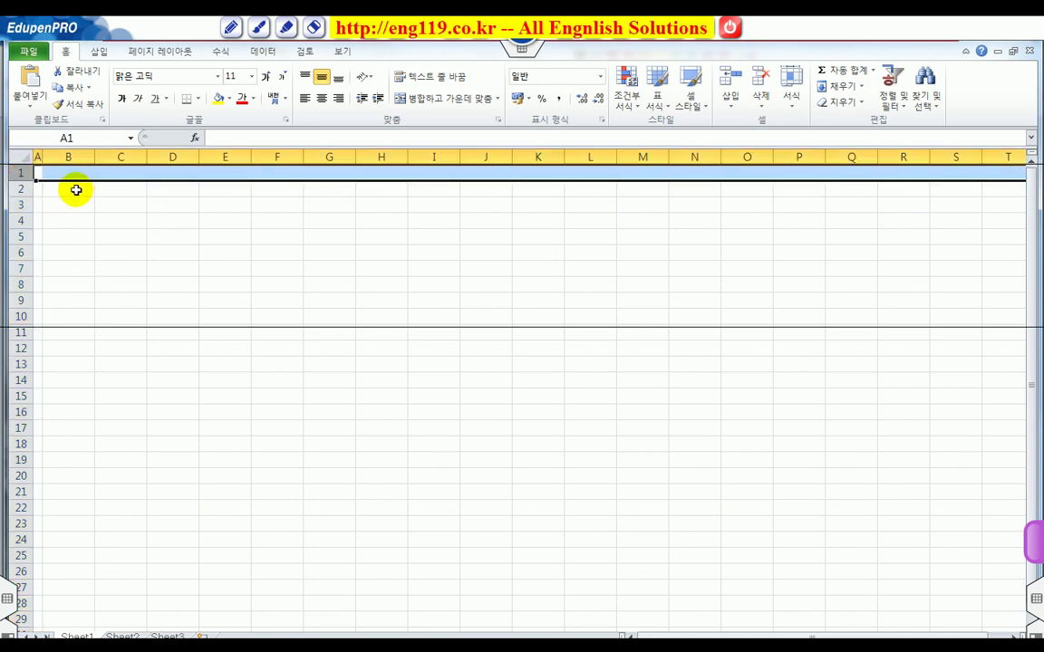
{"action": "left_click", "coordinate": [76, 189]}
{"action": "left_click", "coordinate": [76, 189]}
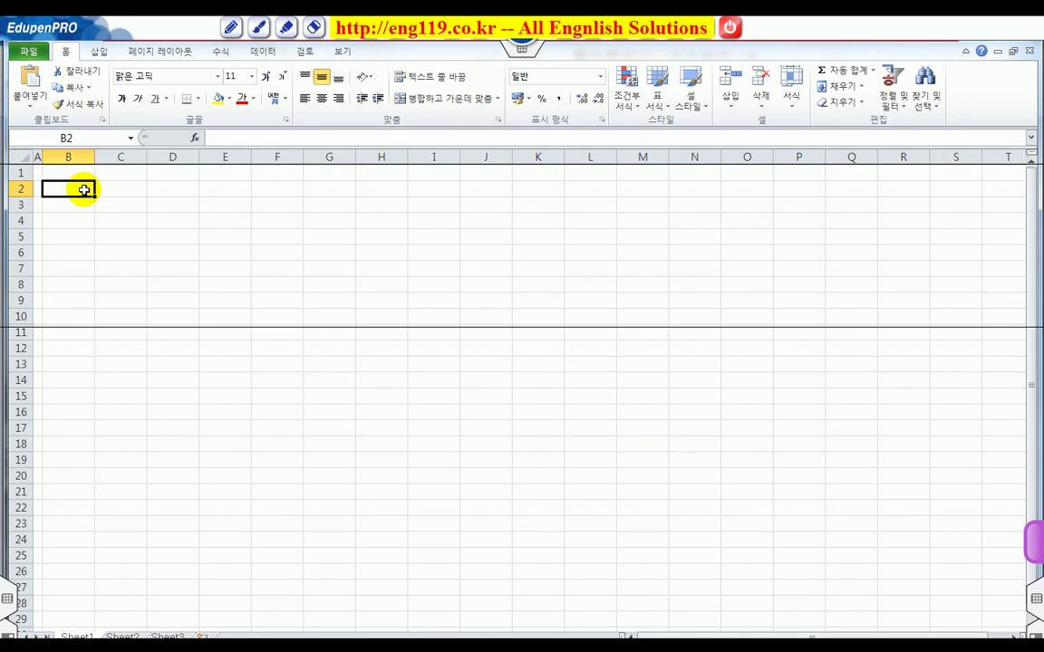
{"action": "type", "text": "현"}
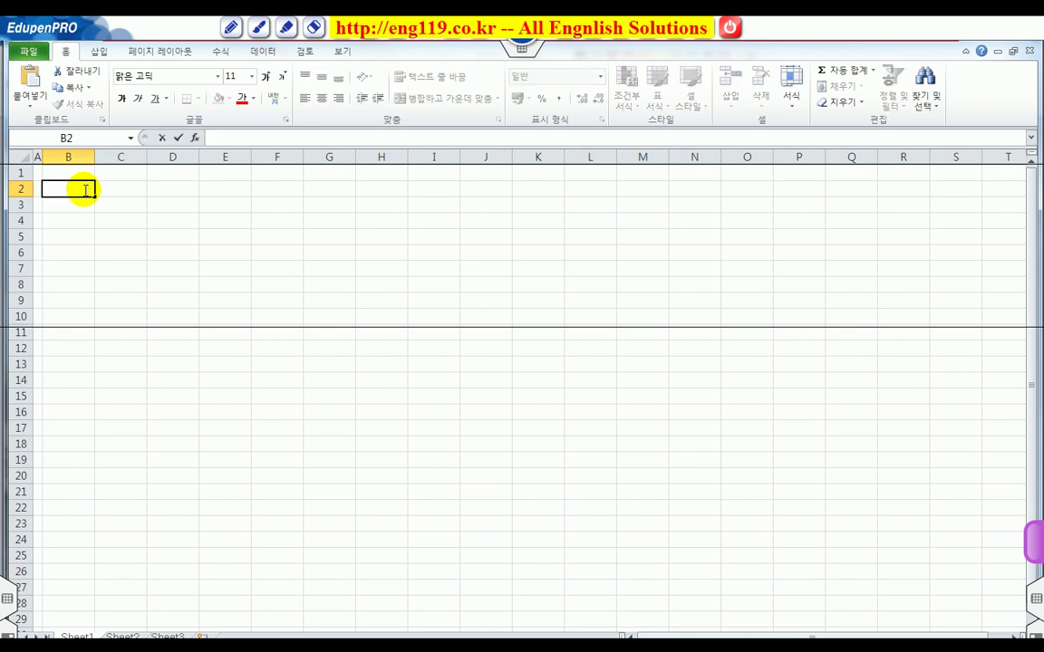
{"action": "type", "text": "금출"}
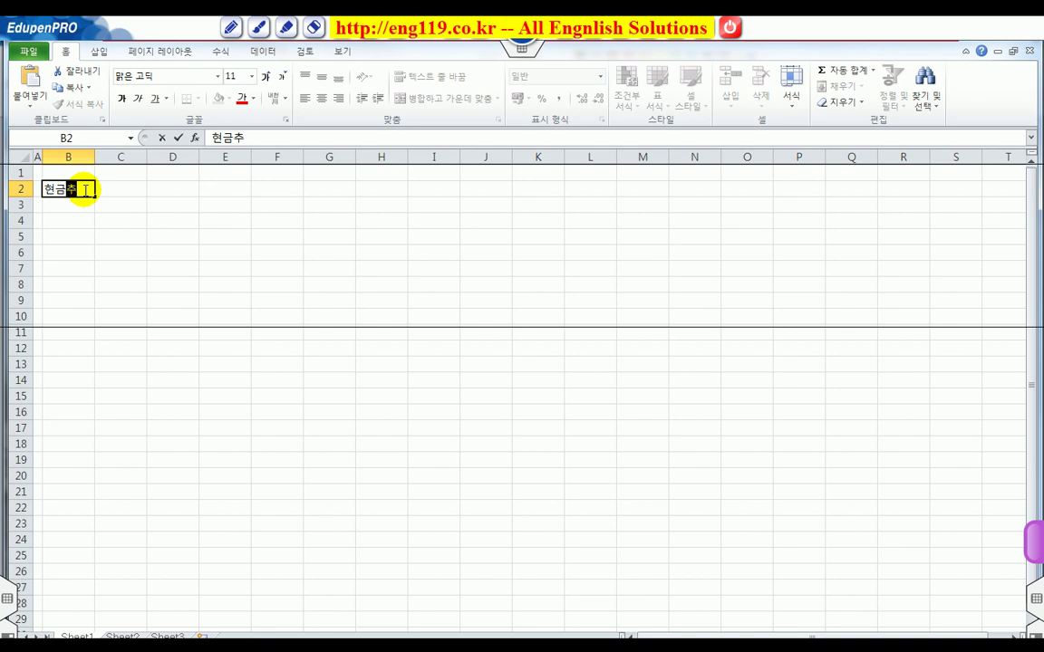
{"action": "type", "text": "납장"}
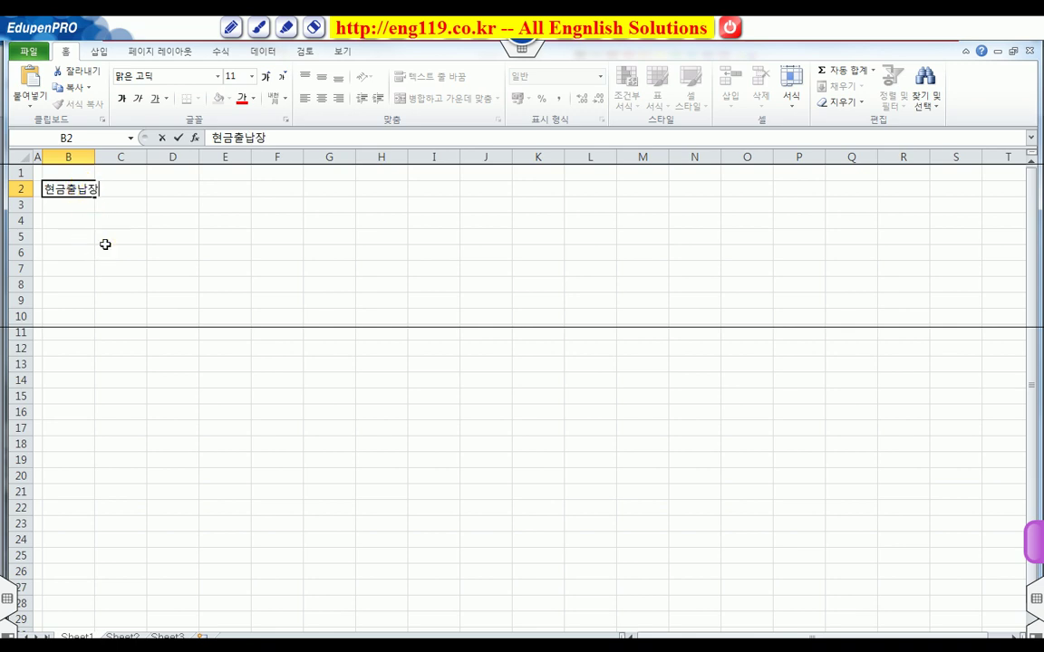
{"action": "left_click", "coordinate": [105, 244]}
{"action": "left_click", "coordinate": [66, 189]}
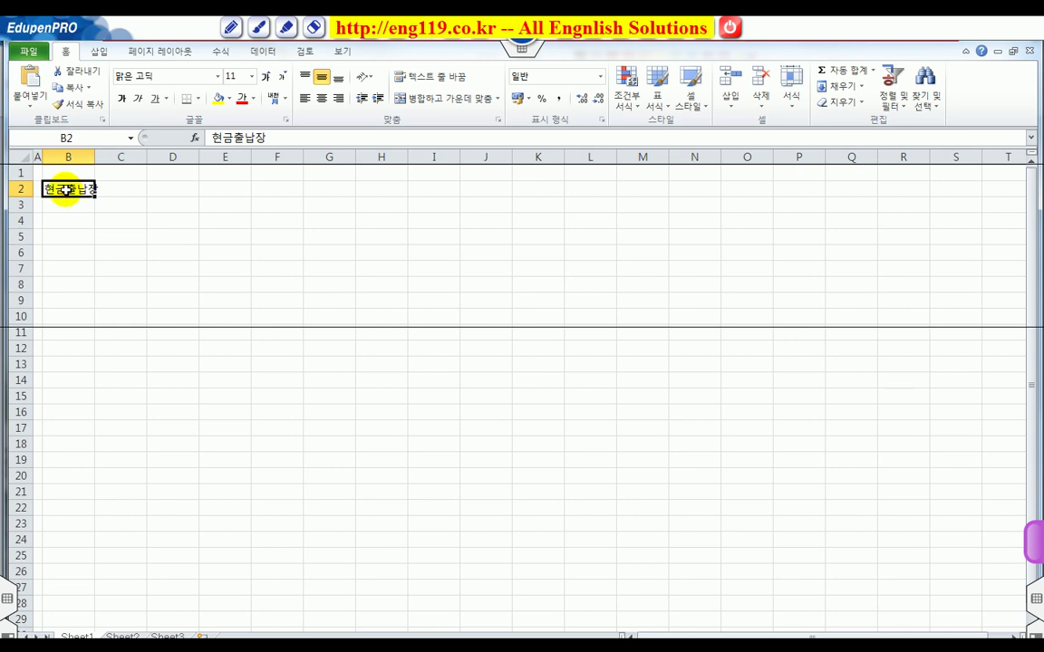
Step: Merge and center the title across B2:F2 and format it as bold at font size 20
{"action": "left_click_drag", "start_coordinate": [67, 190], "coordinate": [285, 190]}
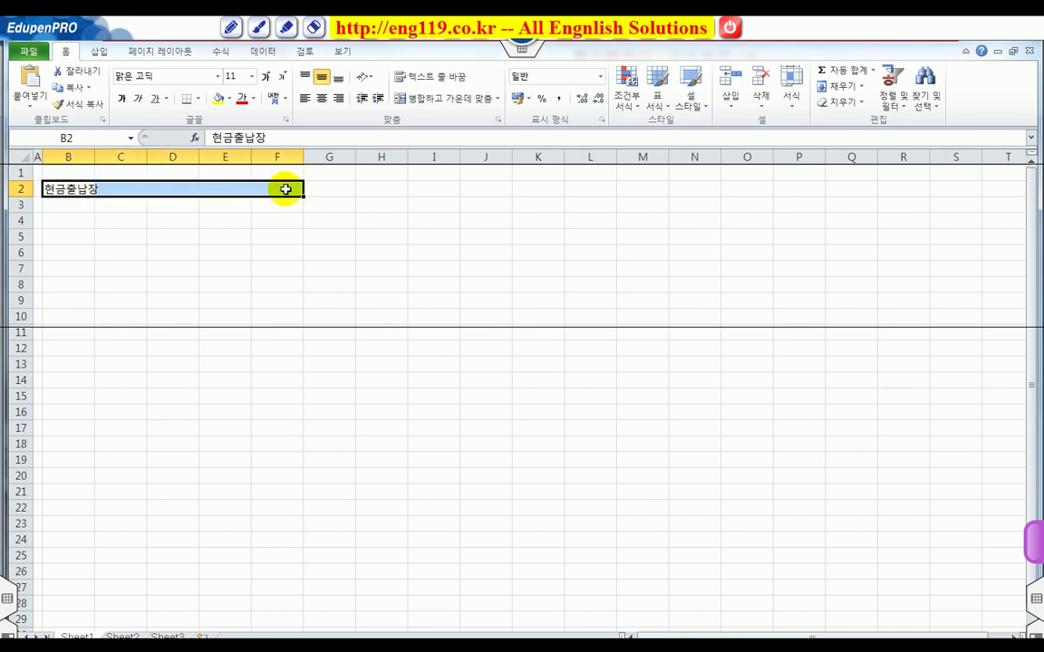
{"action": "left_click", "coordinate": [418, 100]}
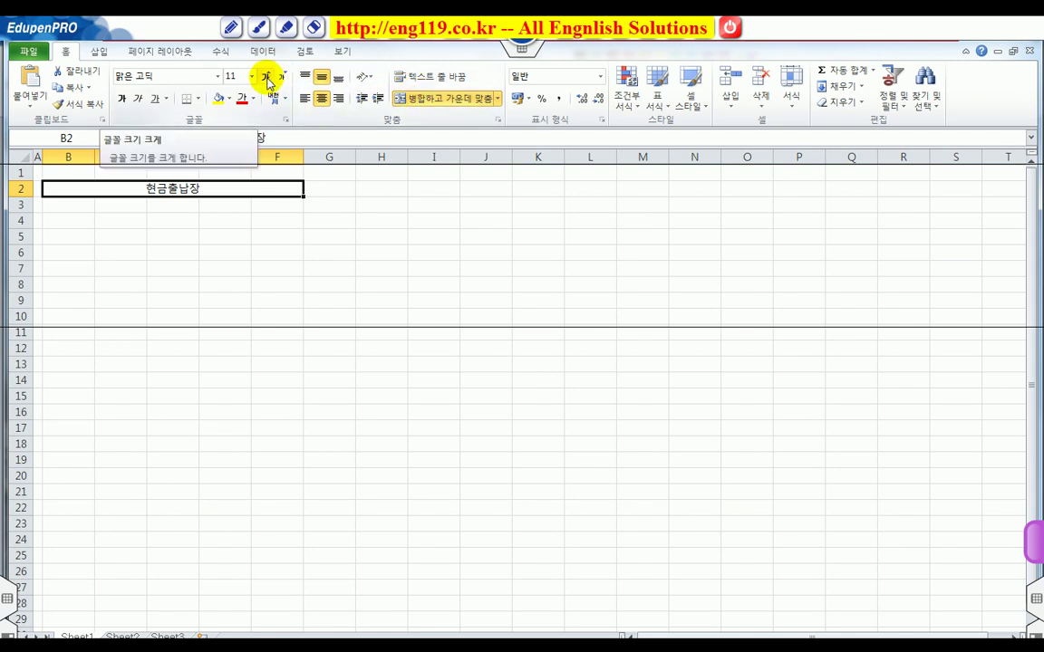
{"action": "left_click", "coordinate": [269, 83]}
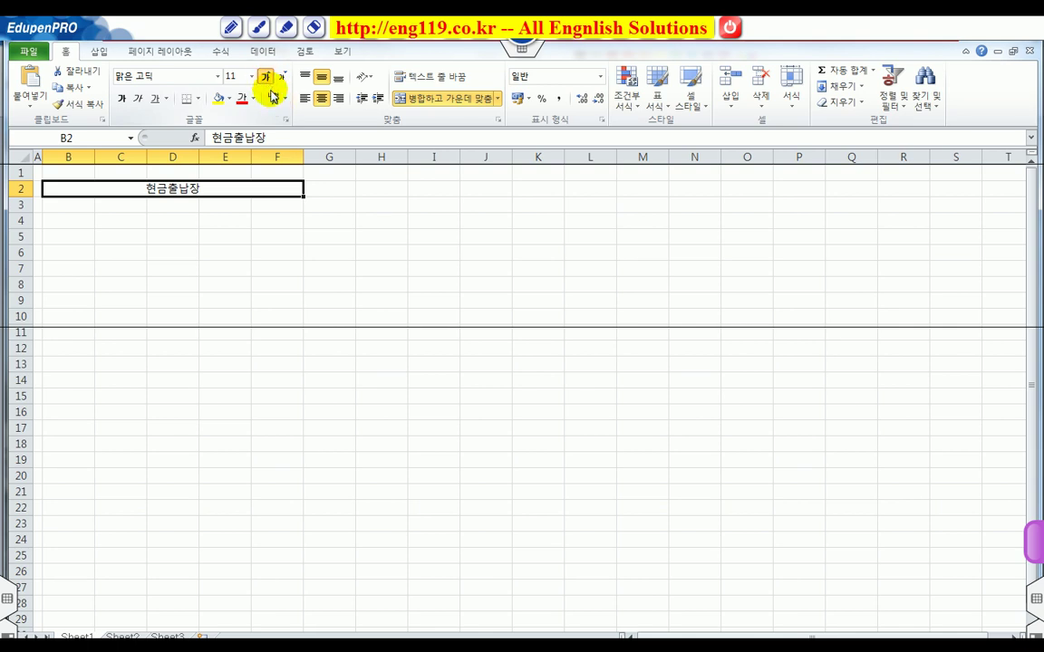
{"action": "left_click", "coordinate": [265, 77]}
{"action": "left_click", "coordinate": [264, 77]}
{"action": "left_click", "coordinate": [265, 77]}
{"action": "left_click", "coordinate": [265, 77]}
{"action": "left_click", "coordinate": [265, 77]}
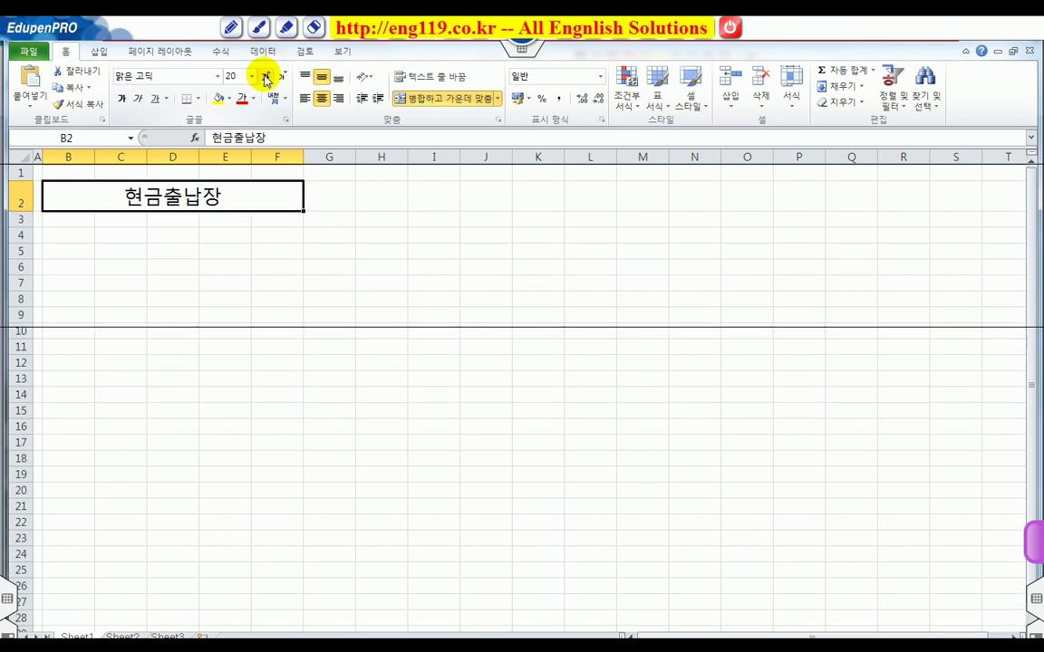
{"action": "left_click", "coordinate": [122, 99]}
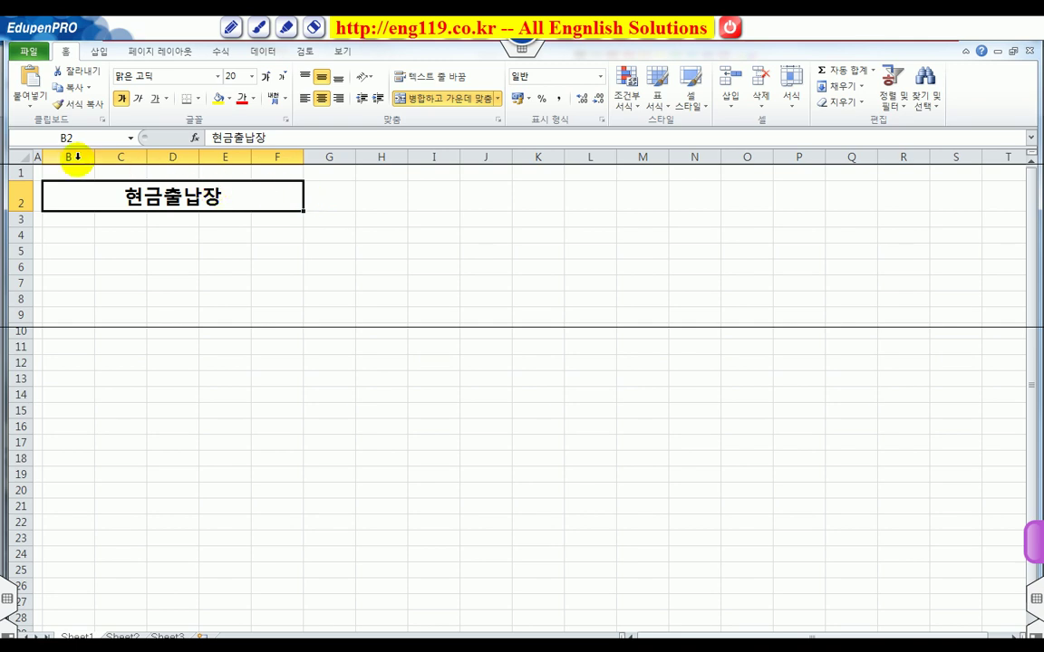
Step: Widen columns B through F together to an equal width
{"action": "left_click_drag", "start_coordinate": [77, 157], "coordinate": [277, 157]}
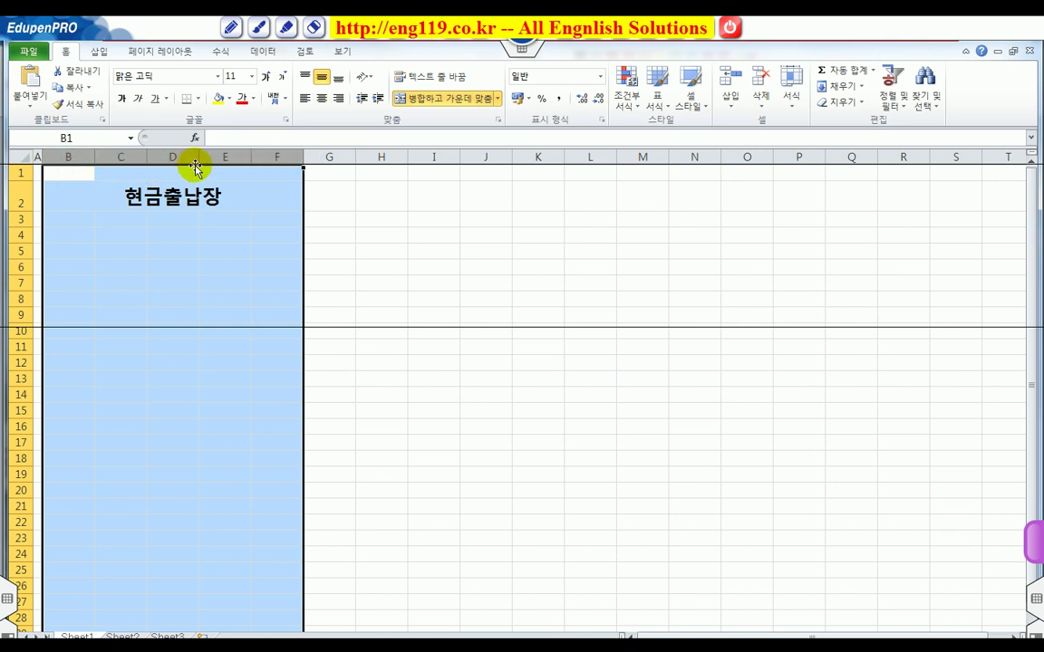
{"action": "left_click_drag", "start_coordinate": [199, 156], "coordinate": [288, 160]}
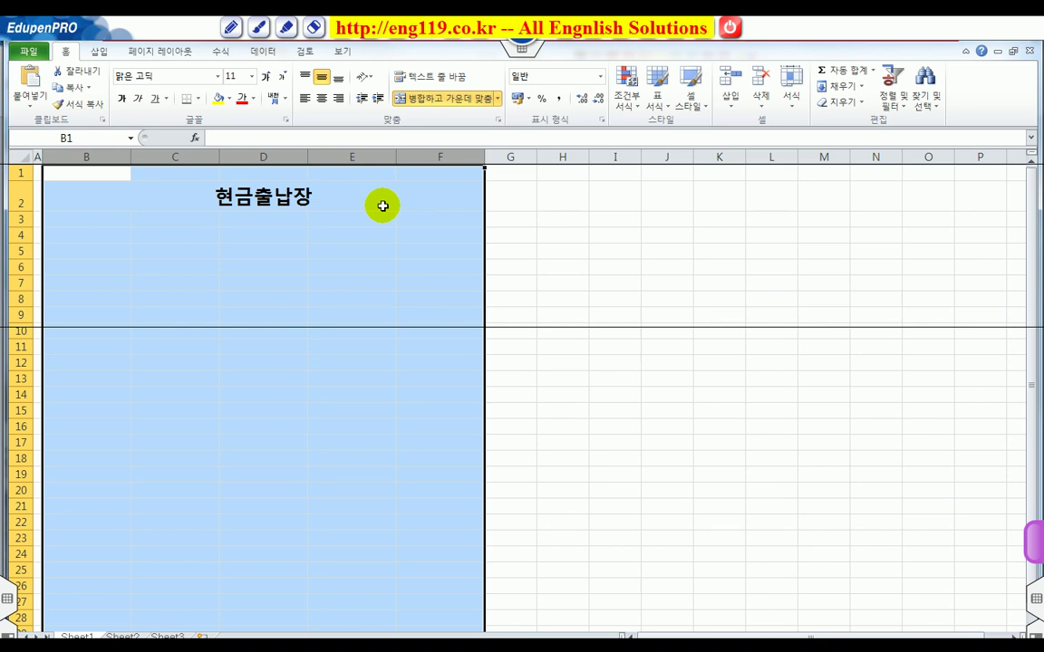
{"action": "left_click", "coordinate": [360, 232]}
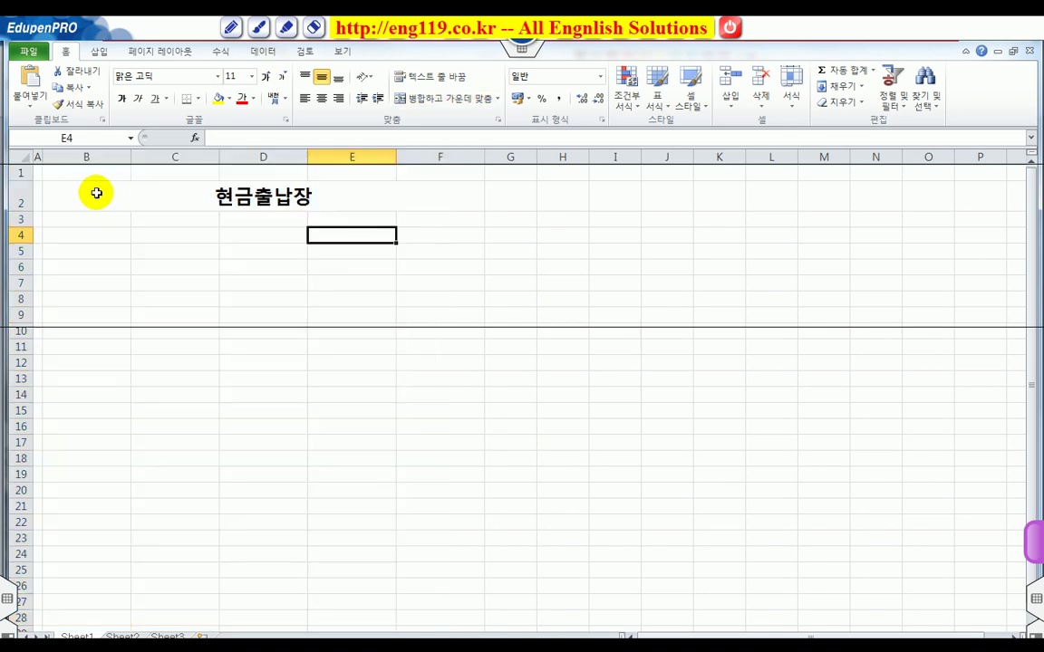
Step: Apply all borders to the ledger range B2:F25
{"action": "left_click_drag", "start_coordinate": [89, 193], "coordinate": [112, 569]}
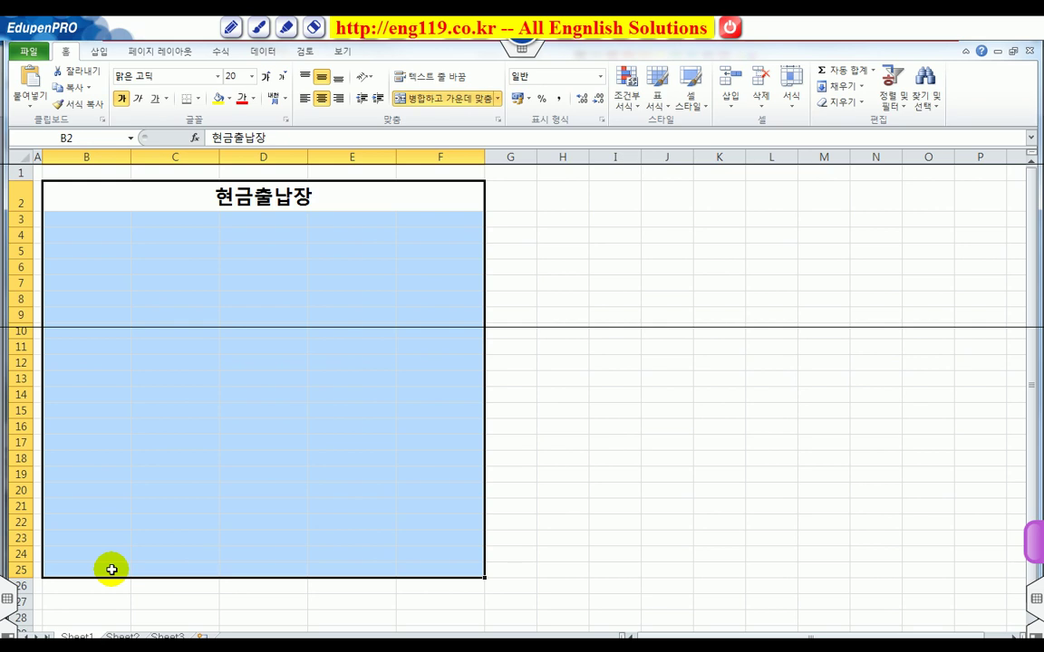
{"action": "left_click", "coordinate": [199, 100]}
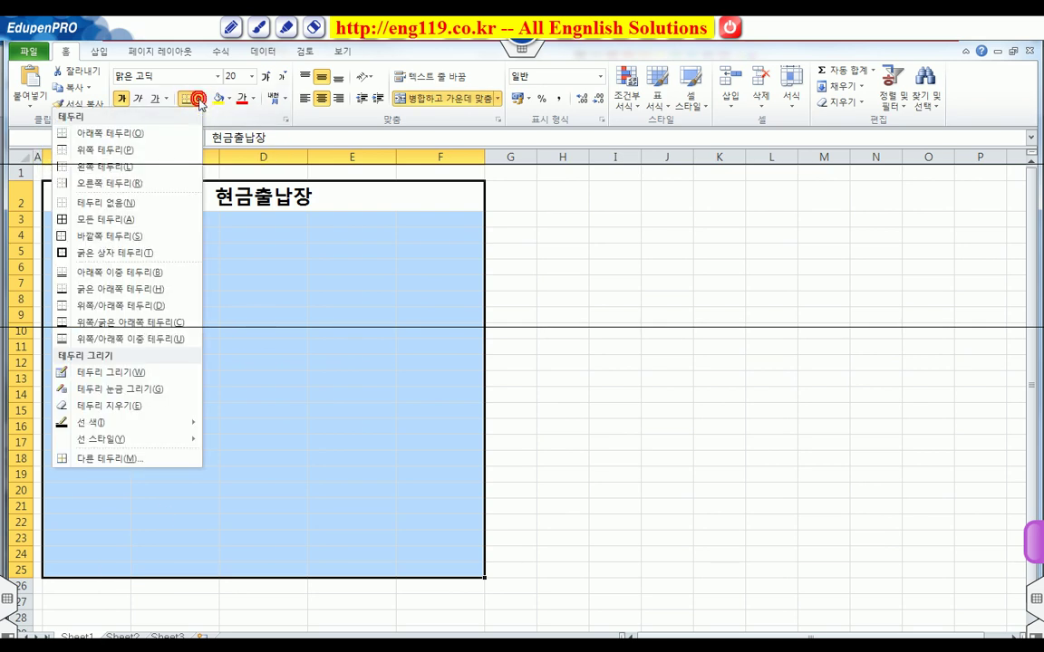
{"action": "left_click", "coordinate": [145, 222]}
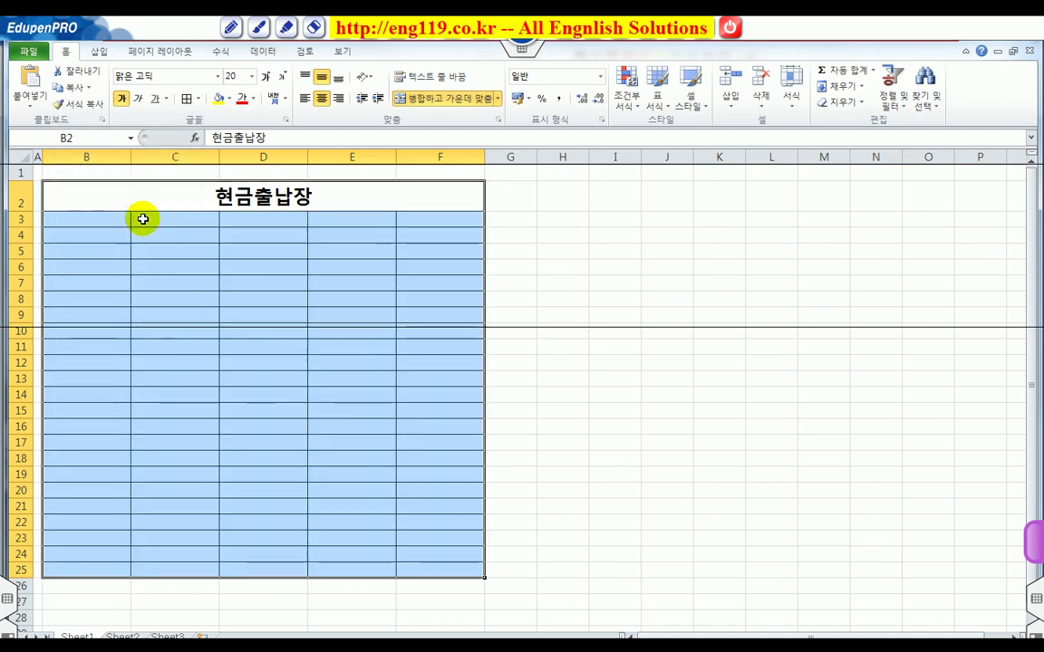
{"action": "left_click", "coordinate": [179, 254]}
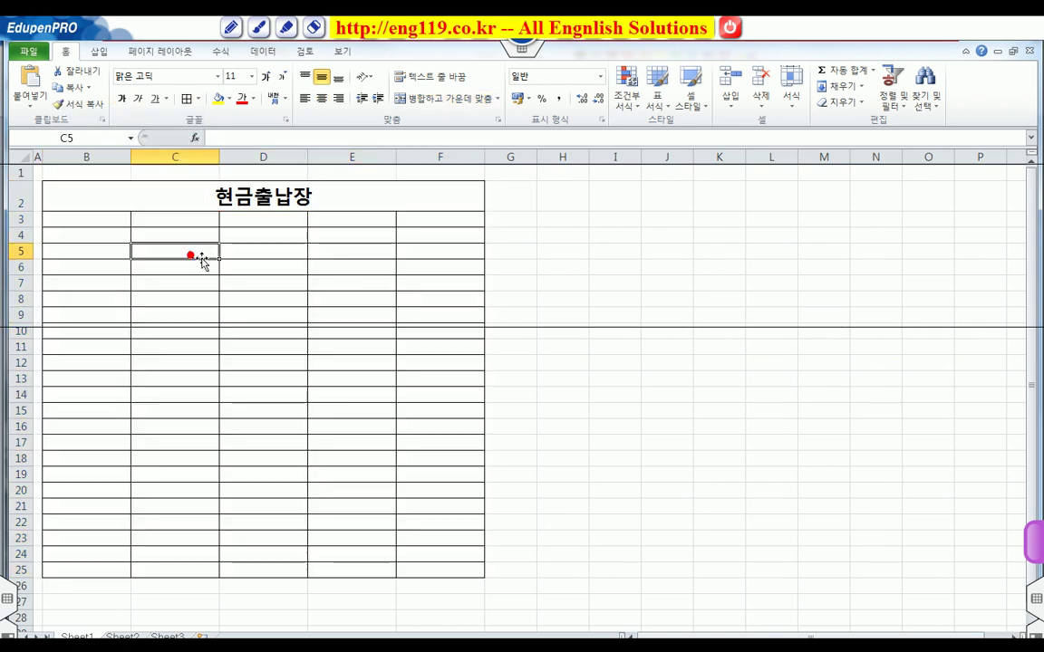
Step: Add a thick box border around the whole ledger range B2:F25
{"action": "left_click_drag", "start_coordinate": [122, 199], "coordinate": [411, 559]}
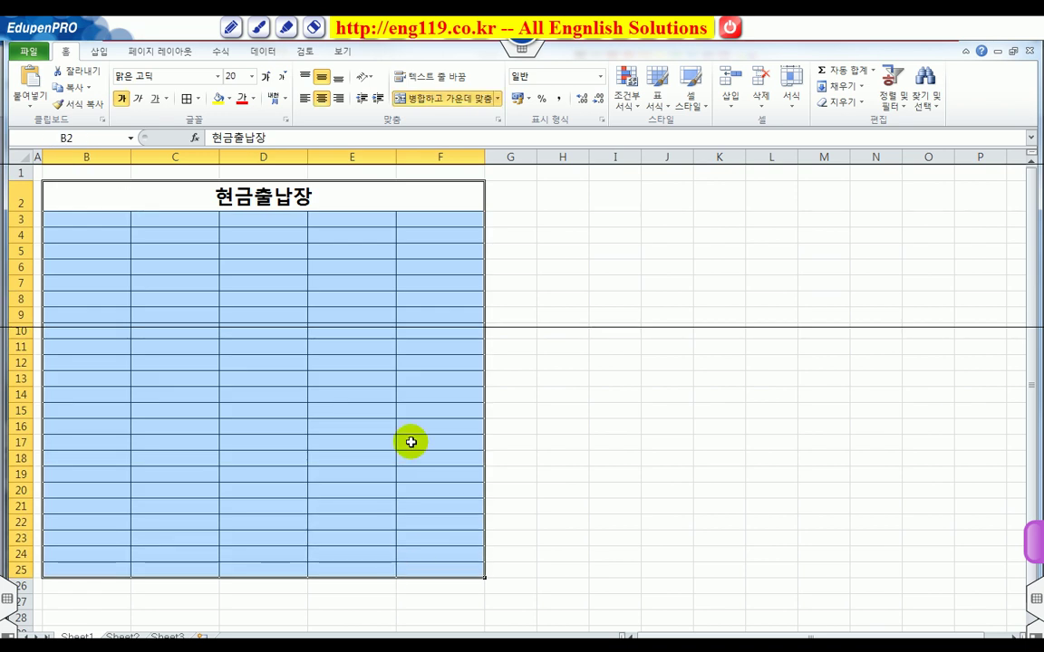
{"action": "left_click", "coordinate": [200, 100]}
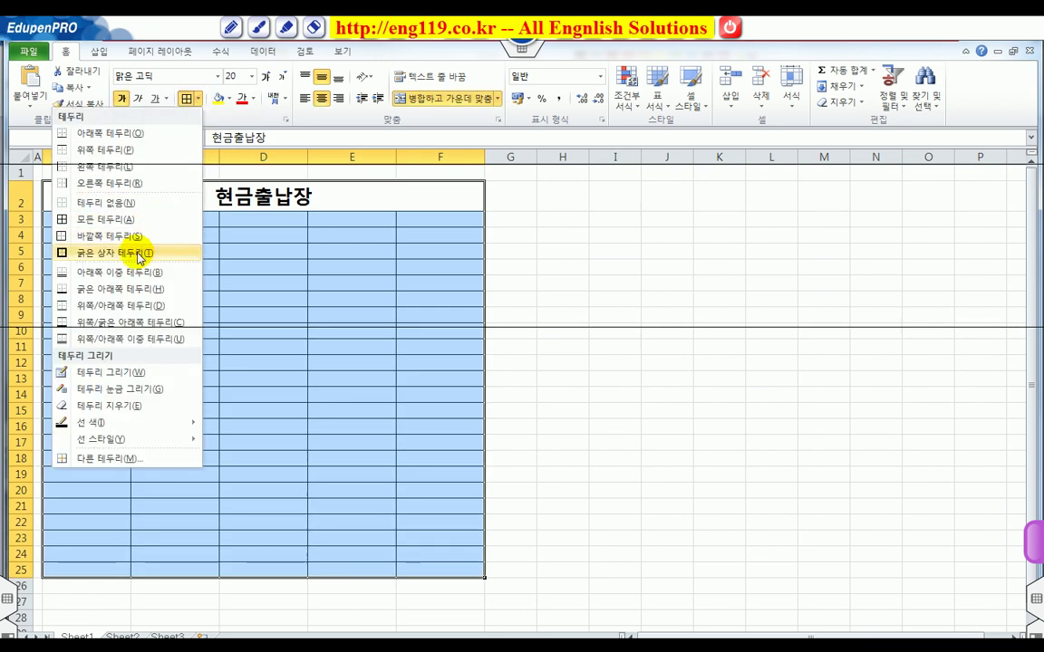
{"action": "left_click", "coordinate": [138, 254]}
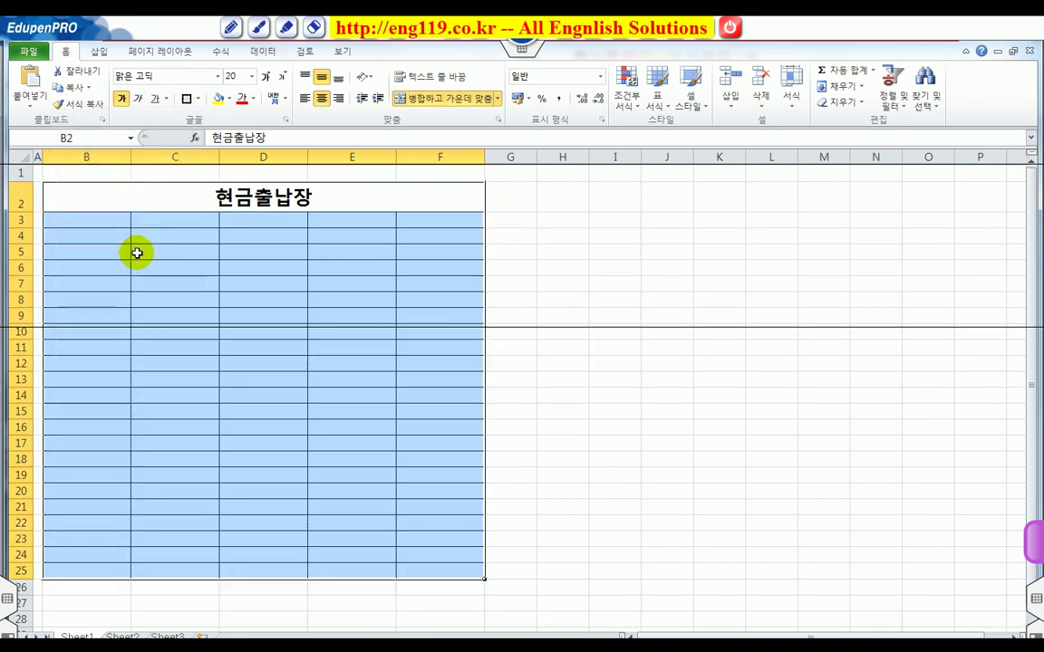
{"action": "left_click", "coordinate": [223, 262]}
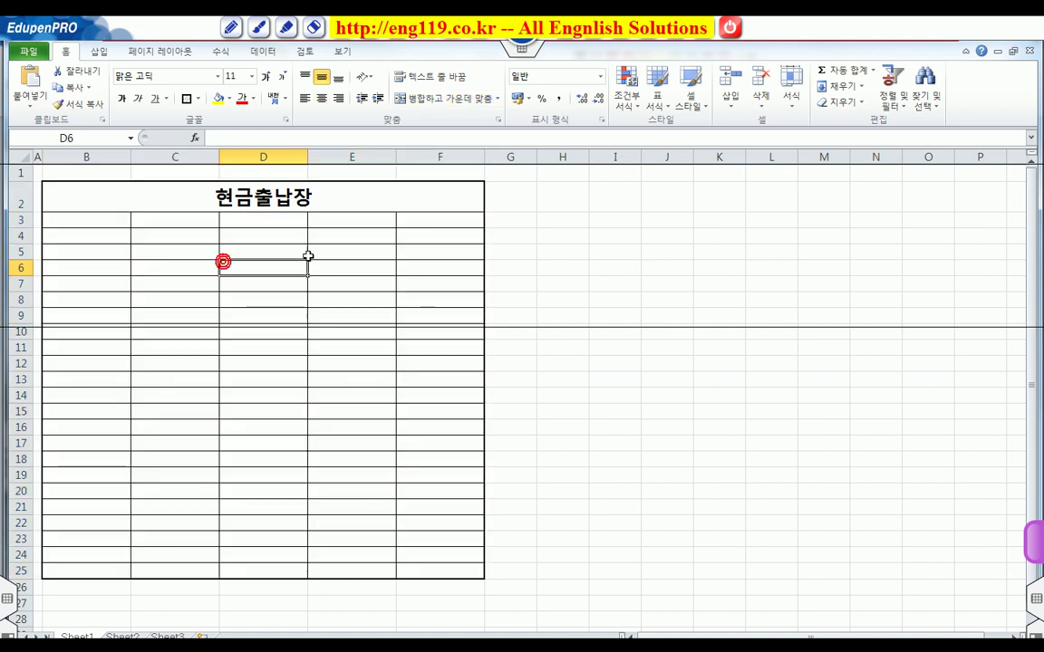
Step: Apply the same thick box border to the merged title cell B2:F2
{"action": "left_click", "coordinate": [209, 196]}
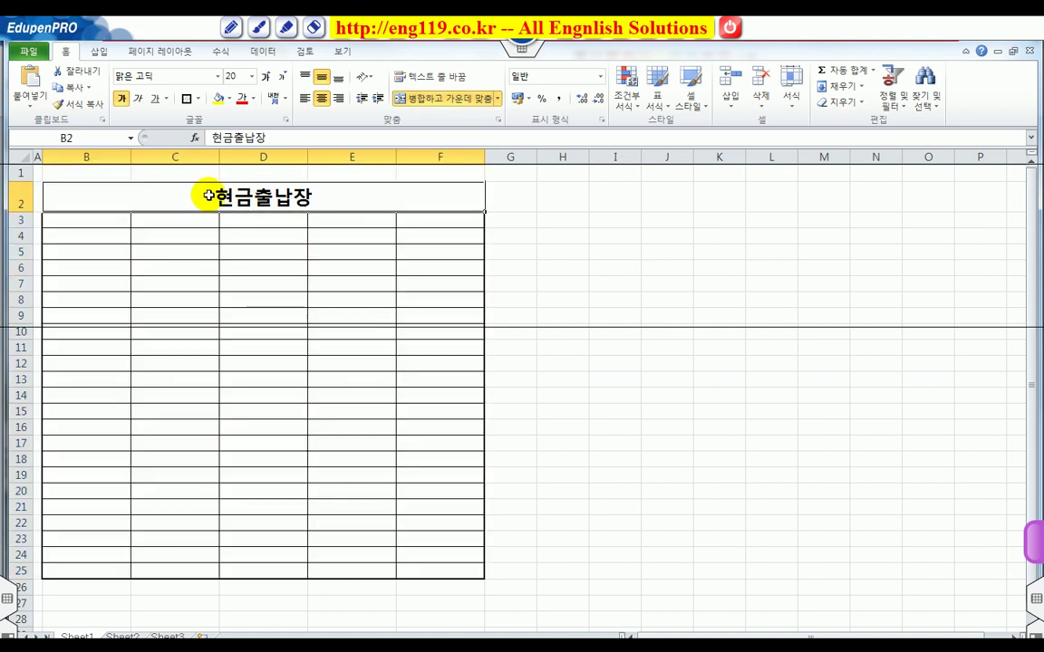
{"action": "left_click", "coordinate": [187, 100]}
{"action": "left_click", "coordinate": [642, 297]}
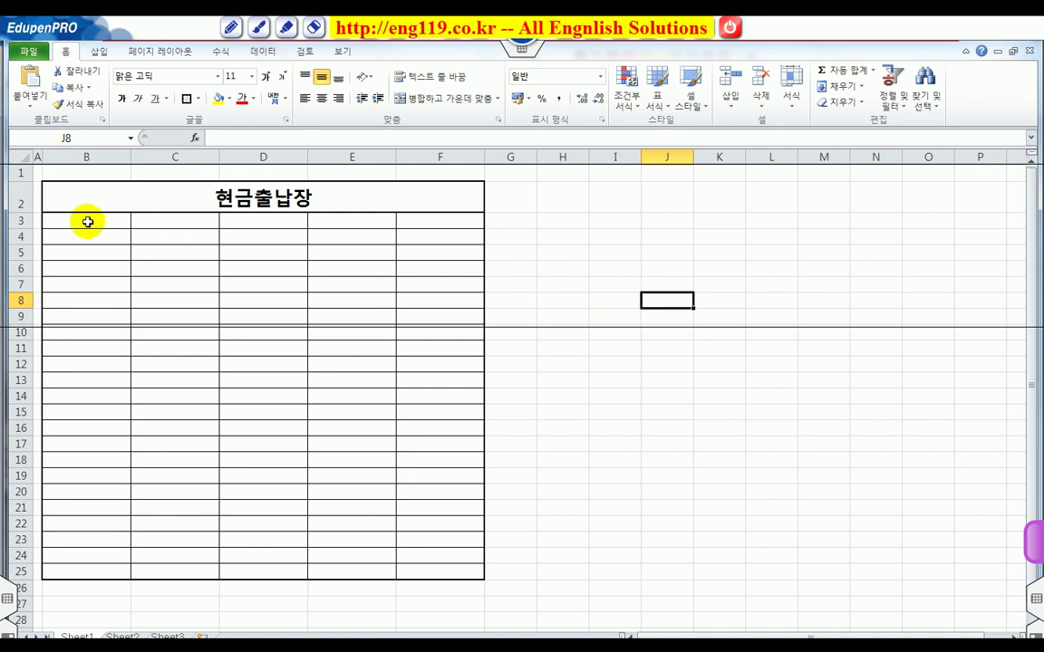
Step: Center the header row cells B3:F3 and make them bold
{"action": "left_click_drag", "start_coordinate": [87, 222], "coordinate": [424, 221]}
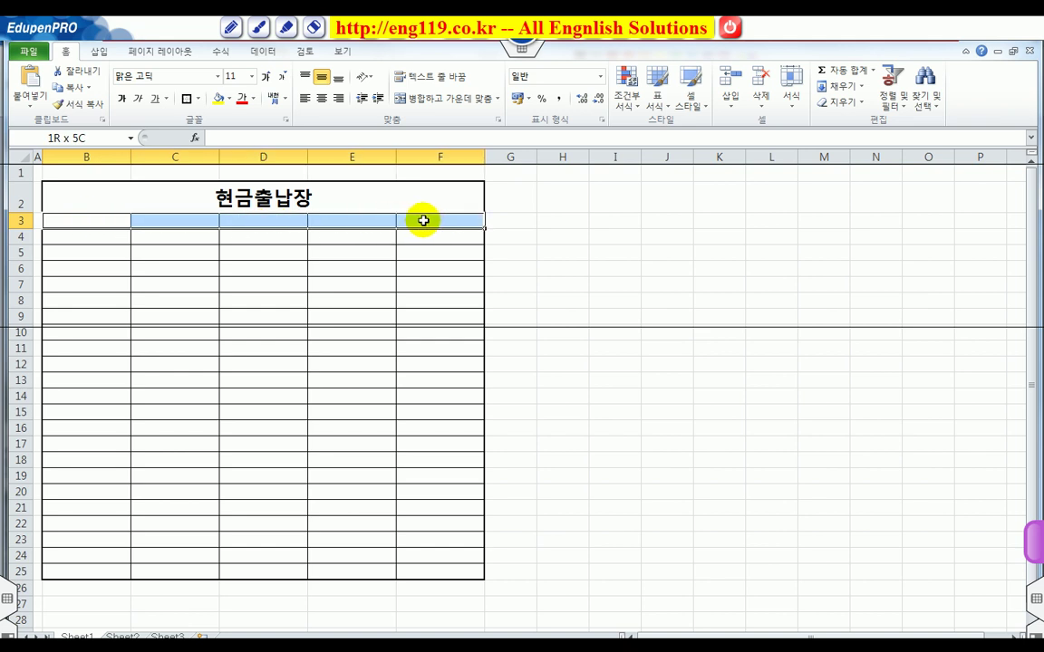
{"action": "left_click_drag", "start_coordinate": [423, 221], "coordinate": [426, 218]}
{"action": "left_click", "coordinate": [322, 99]}
{"action": "left_click", "coordinate": [122, 99]}
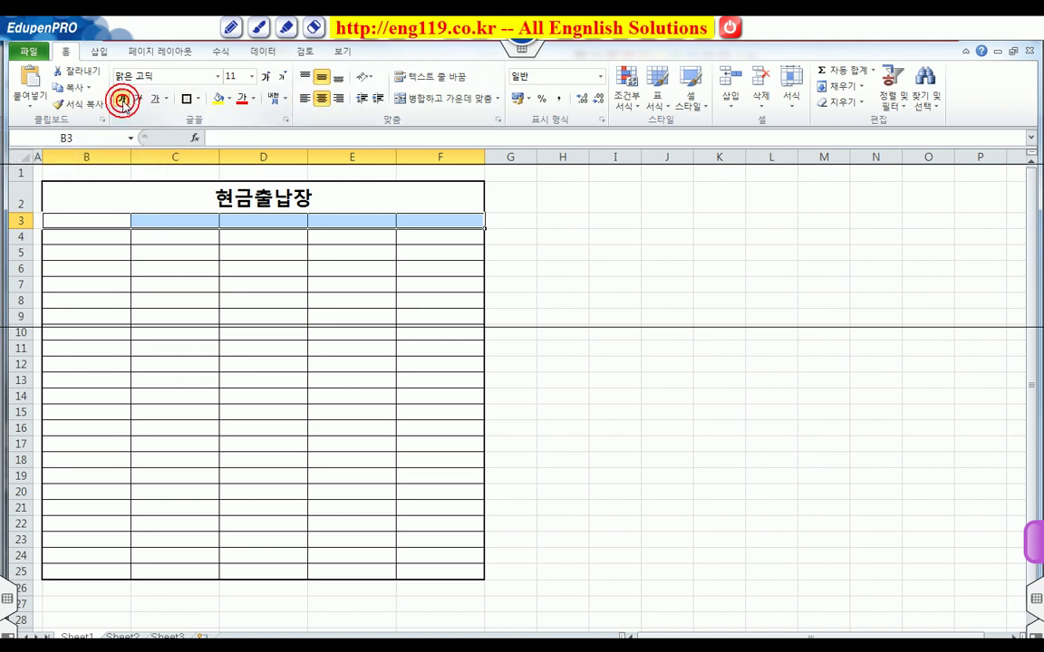
Step: Enter the column headers 날짜, 내역, 수입, 지출 and 잔액 in cells B3 through F3
{"action": "left_click", "coordinate": [92, 220]}
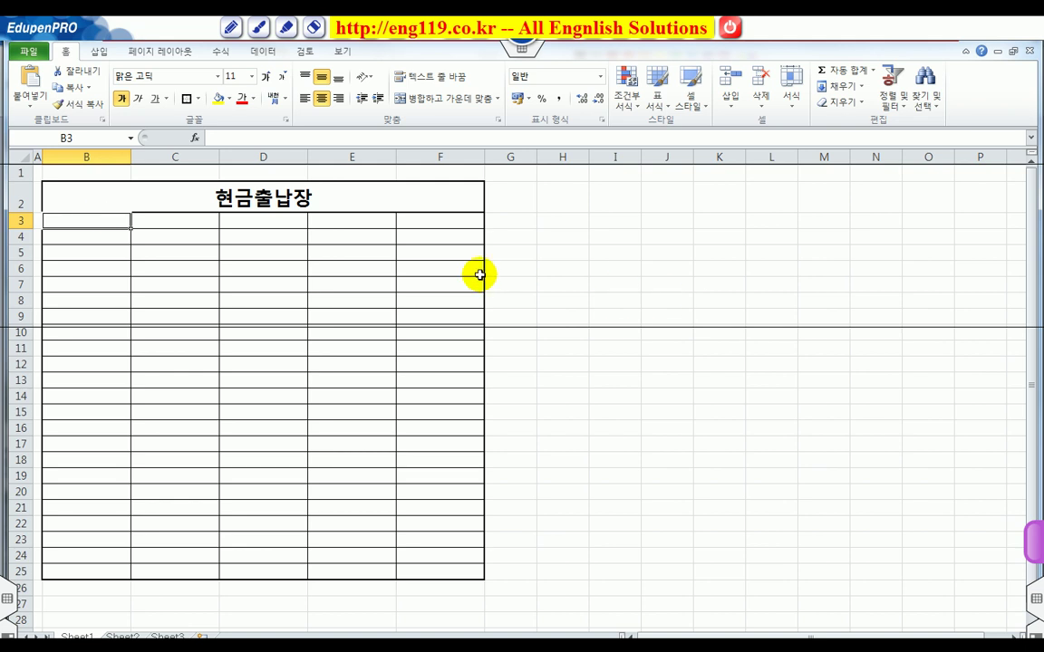
{"action": "type", "text": "날짜"}
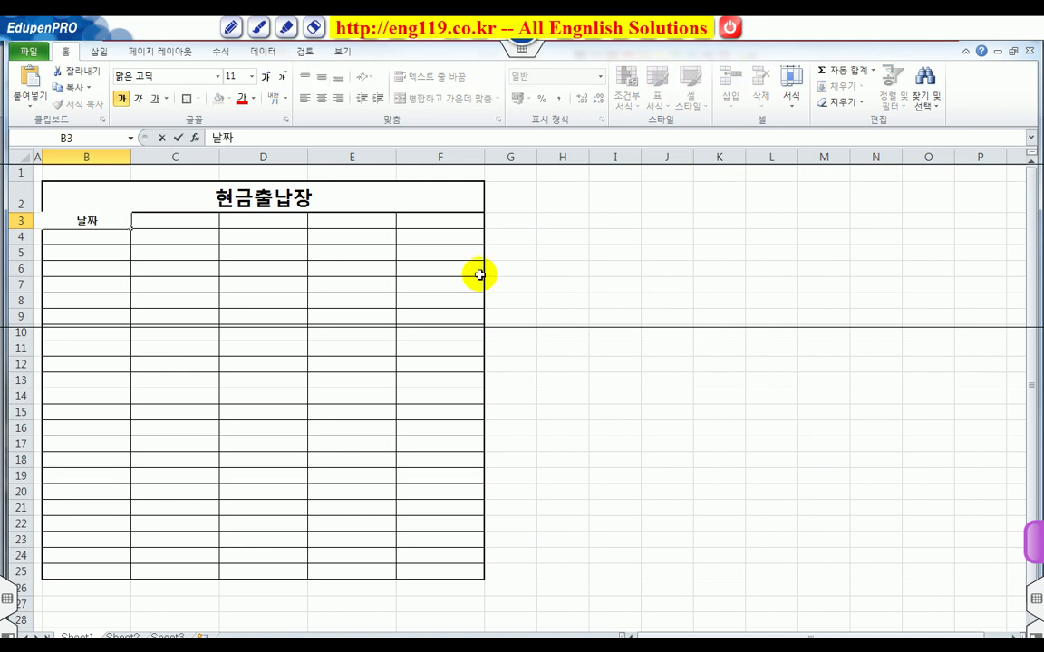
{"action": "key", "text": "Tab"}
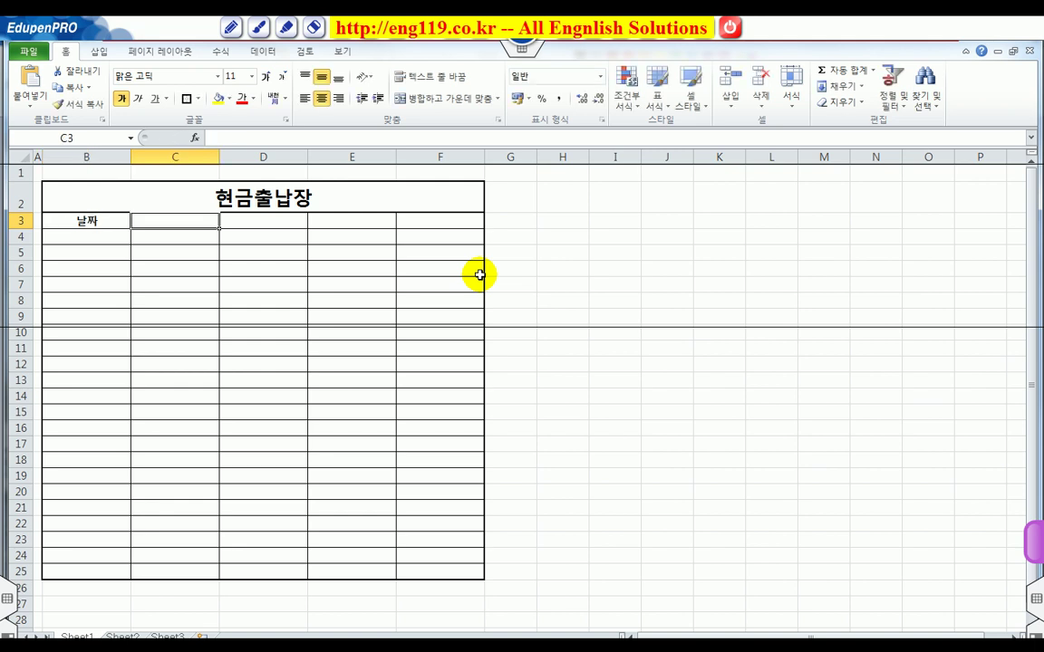
{"action": "type", "text": "내역"}
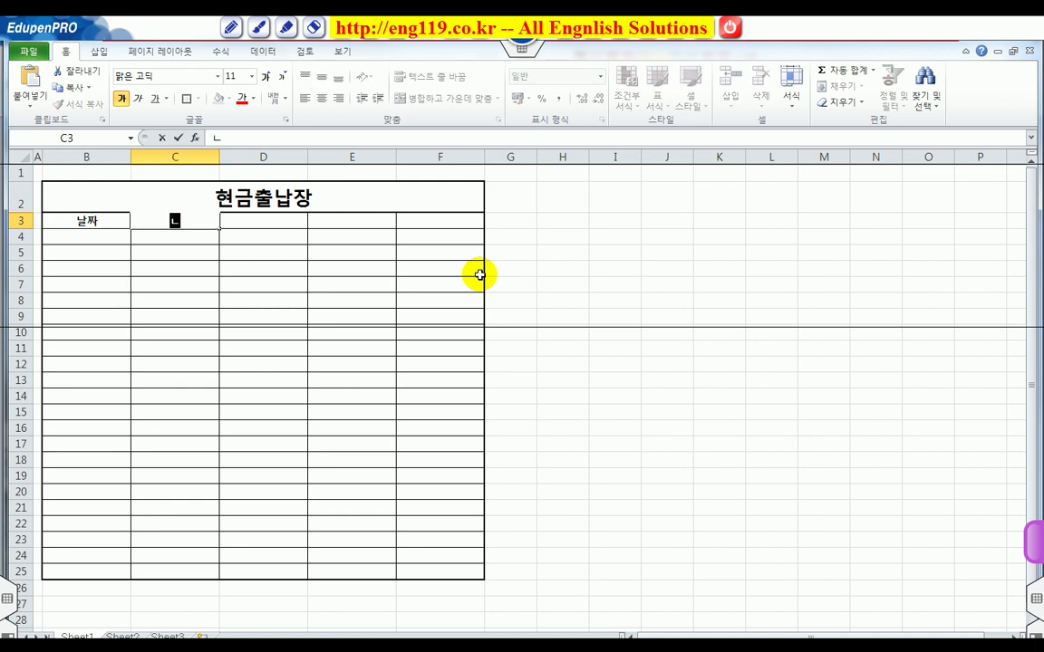
{"action": "key", "text": "Tab"}
{"action": "type", "text": "수입"}
{"action": "key", "text": "Tab"}
{"action": "type", "text": "지출"}
{"action": "key", "text": "Tab"}
{"action": "type", "text": "잔액"}
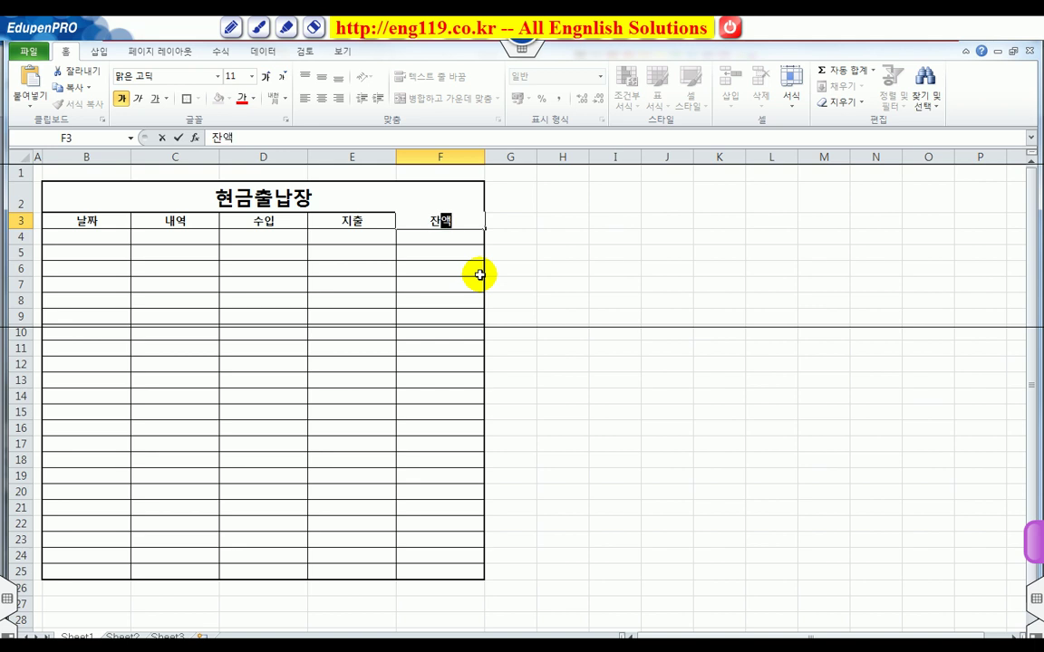
{"action": "key", "text": "Return"}
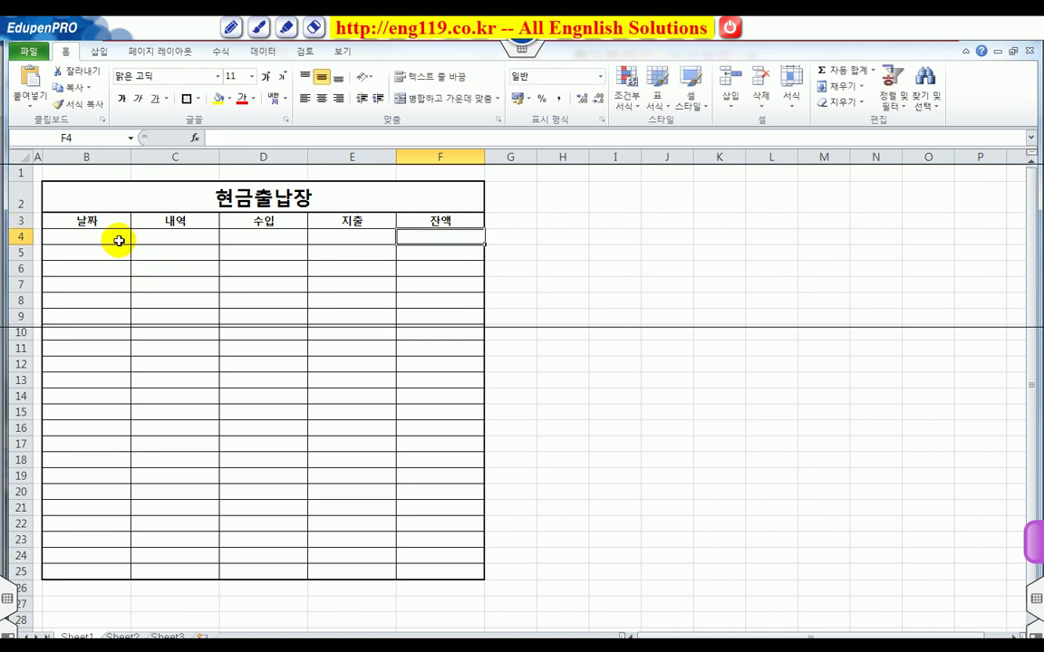
Step: Insert the current date in cell B4 under the 날짜 header
{"action": "mouse_move", "coordinate": [116, 233]}
{"action": "left_mouse_down"}
{"action": "mouse_move", "coordinate": [108, 562]}
{"action": "mouse_move", "coordinate": [102, 233]}
{"action": "left_mouse_up"}
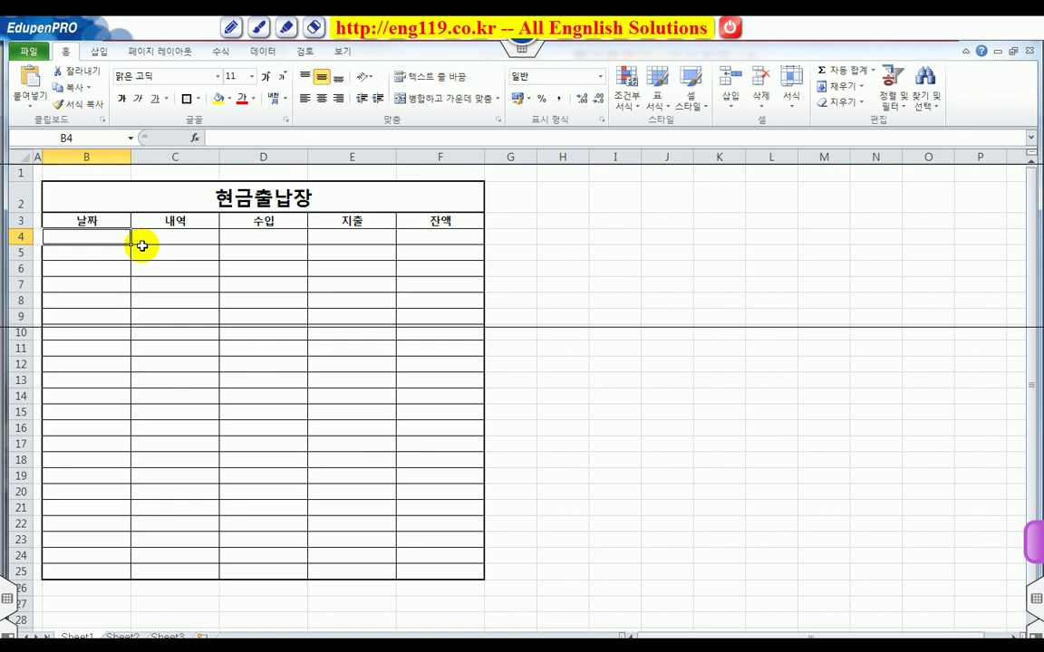
{"action": "key", "text": "ctrl+semicolon"}
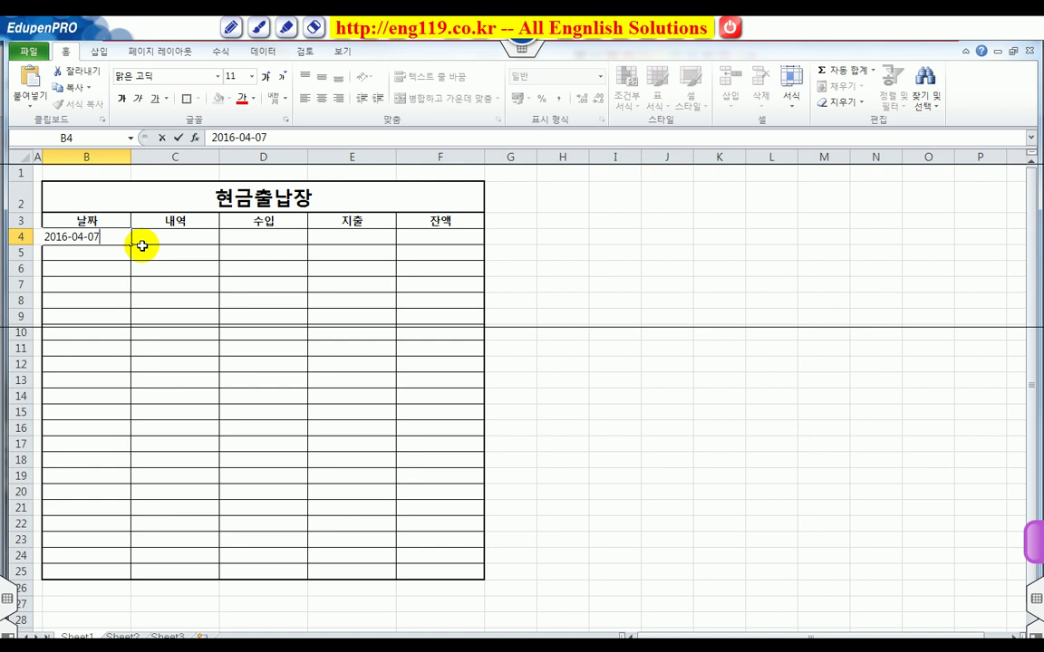
{"action": "key", "text": "Return"}
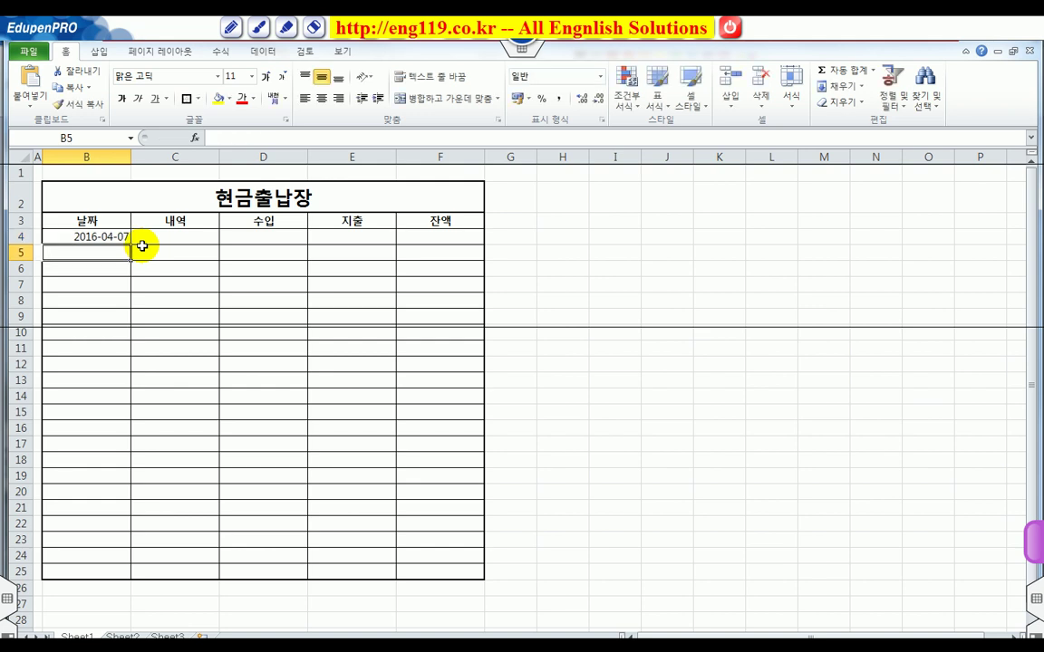
Step: Enter the dates 16-4-1, 16-4-3 and 16-04-05 in cells B4 through B6 of the 날짜 column
{"action": "key", "text": "Up"}
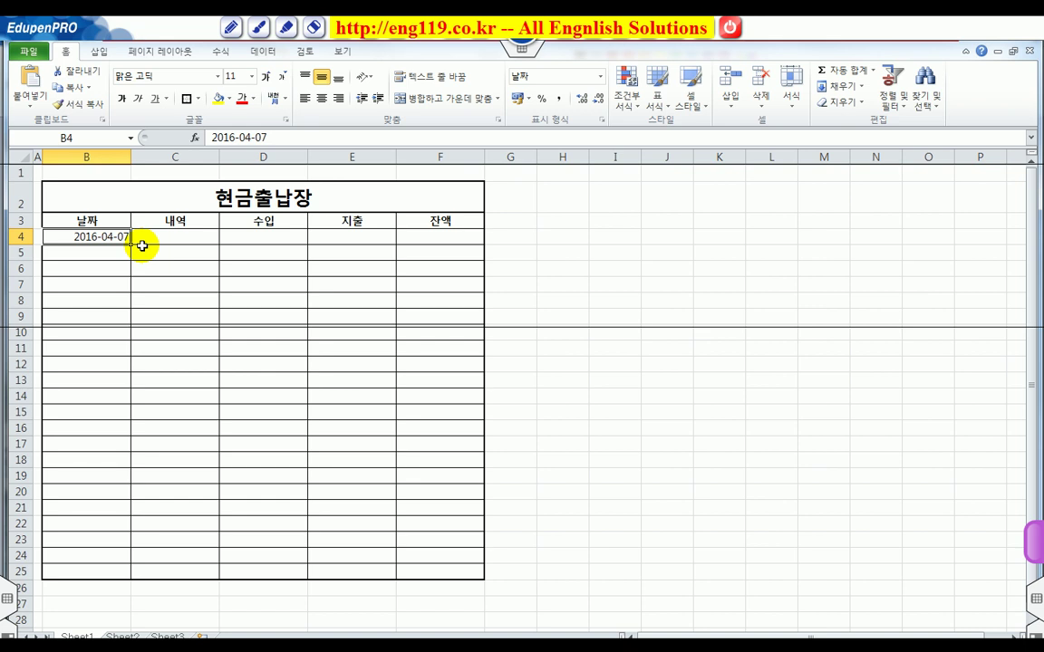
{"action": "type", "text": "16-"}
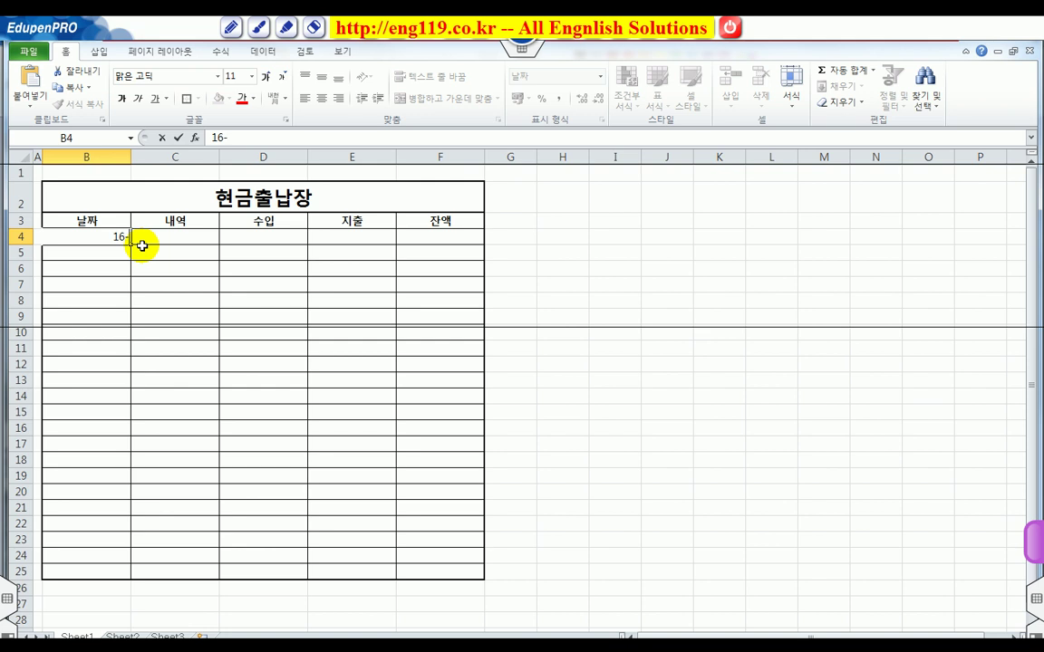
{"action": "type", "text": "4-1"}
{"action": "key", "text": "Return"}
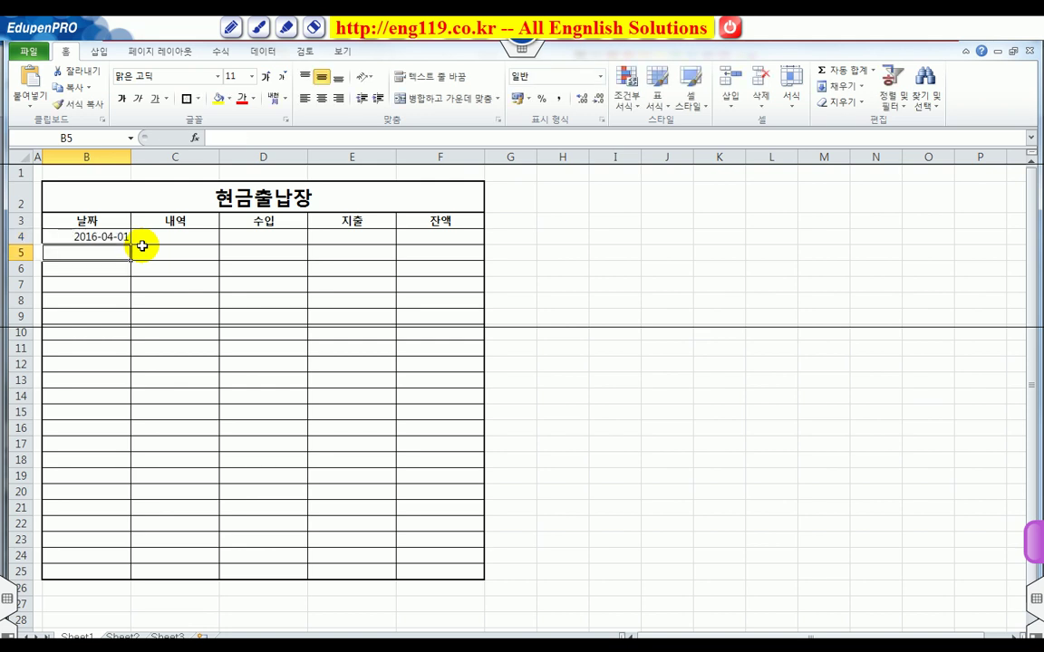
{"action": "type", "text": "16-4-3"}
{"action": "key", "text": "Return"}
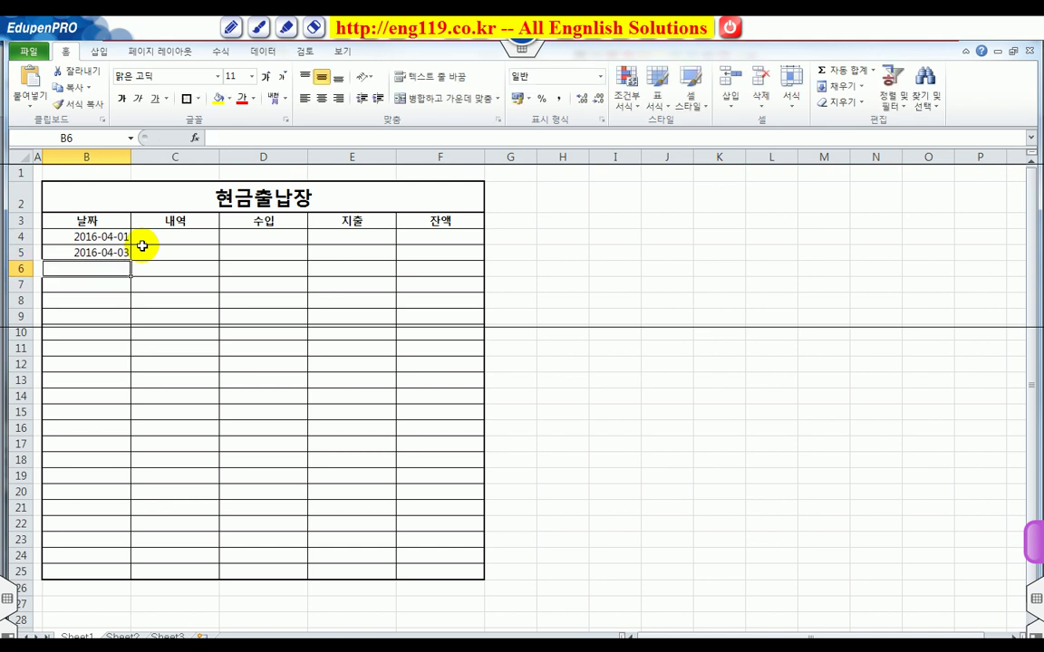
{"action": "type", "text": "16-04"}
{"action": "type", "text": "-05"}
{"action": "key", "text": "Return"}
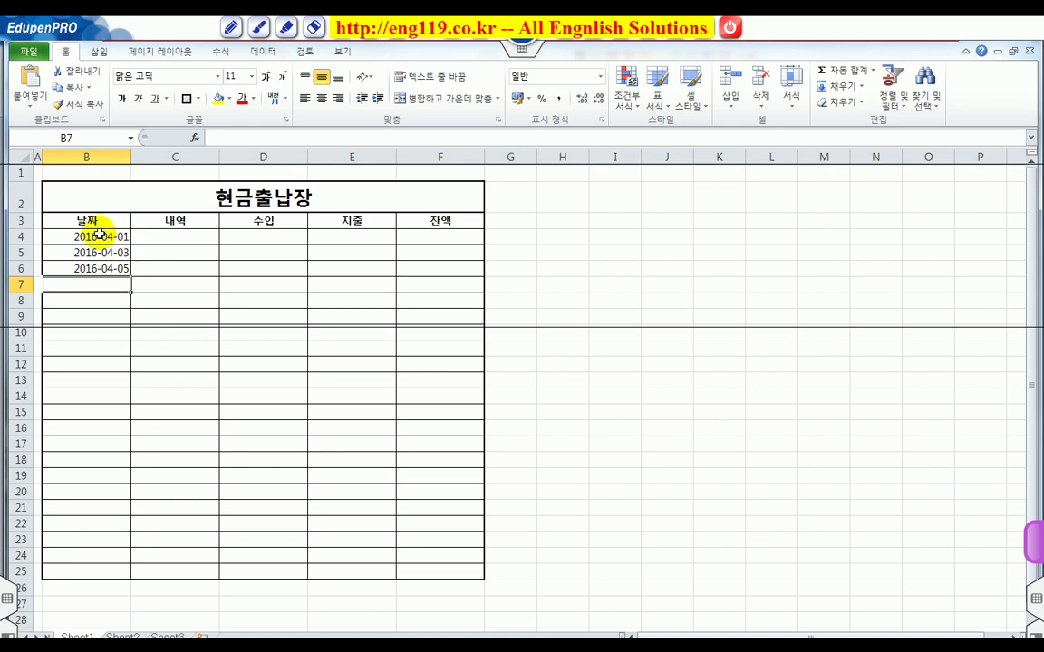
Step: Define the custom number format mm월 dd일 for the date cells B4:B25
{"action": "left_click_drag", "start_coordinate": [99, 234], "coordinate": [82, 566]}
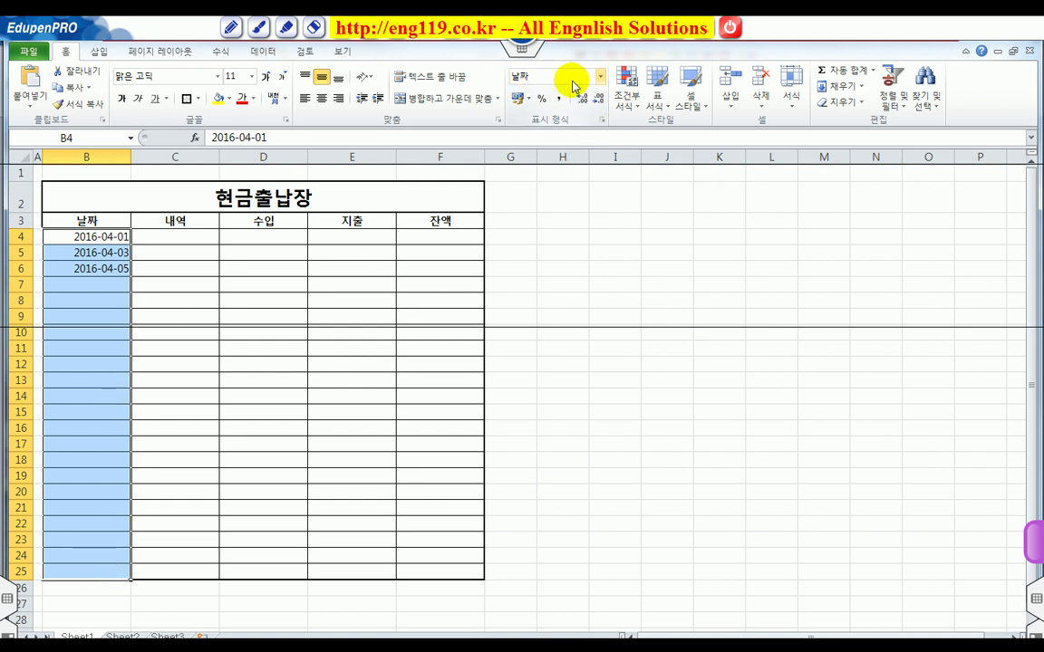
{"action": "left_click", "coordinate": [602, 80]}
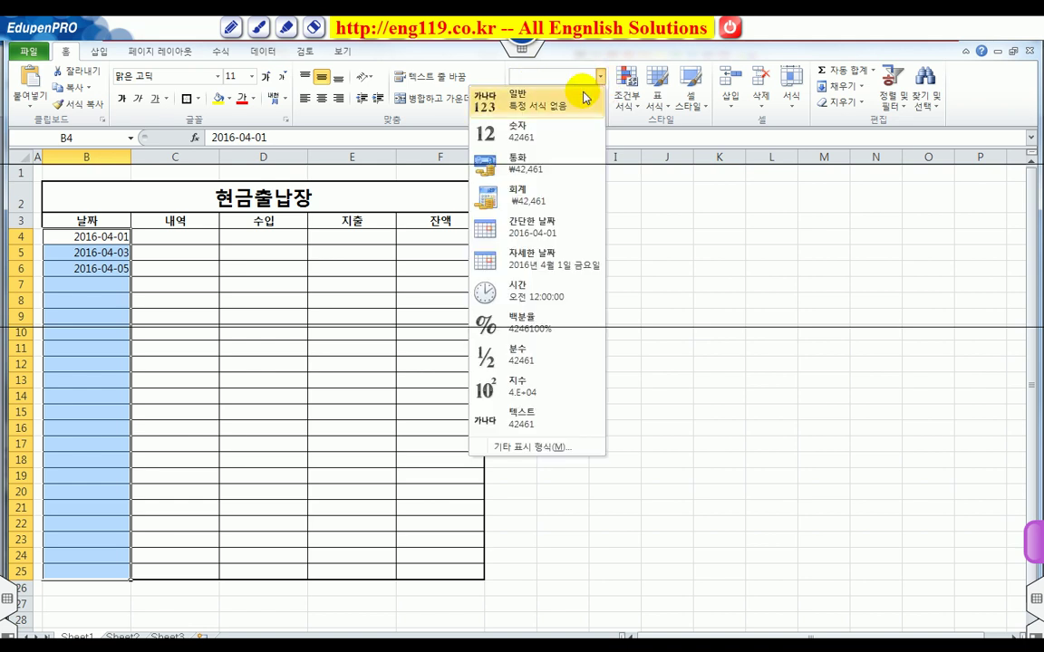
{"action": "left_click", "coordinate": [542, 447]}
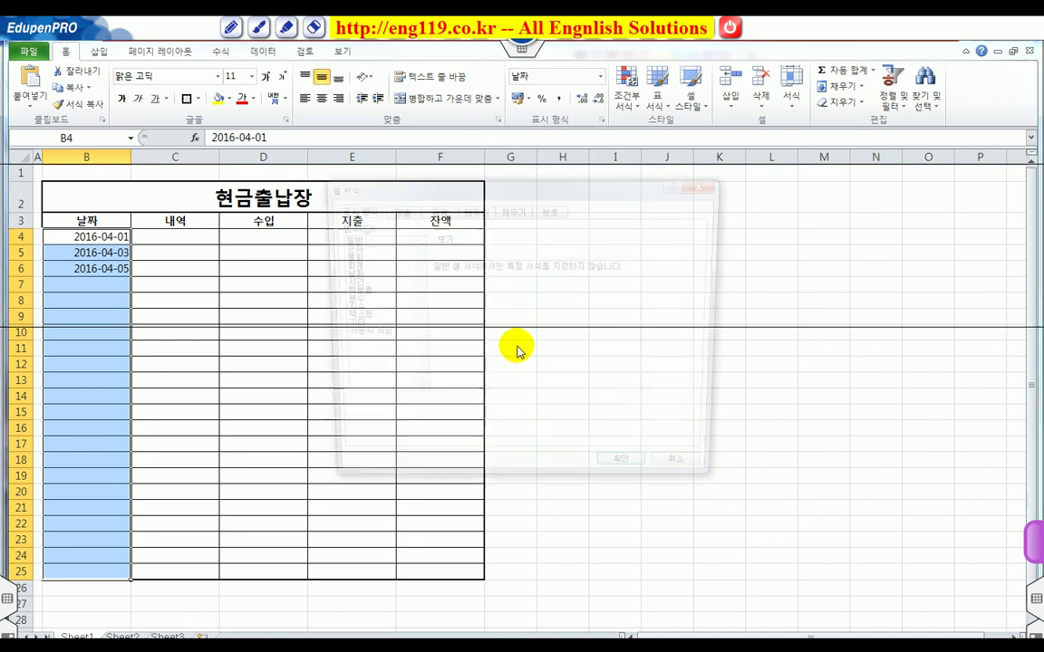
{"action": "left_click", "coordinate": [356, 335]}
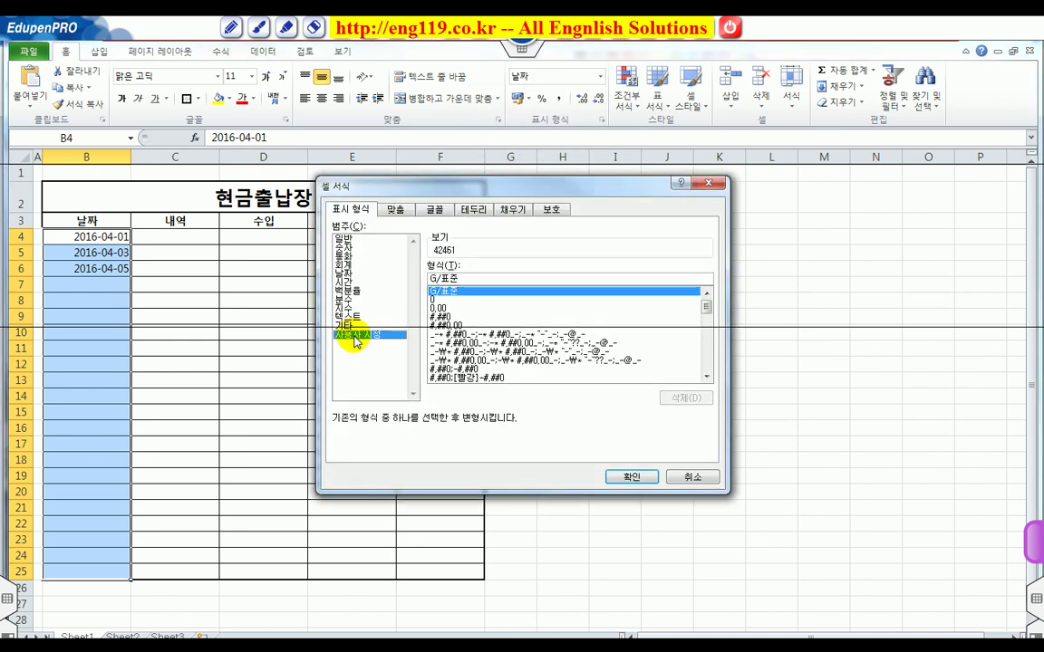
{"action": "double_click", "coordinate": [478, 275]}
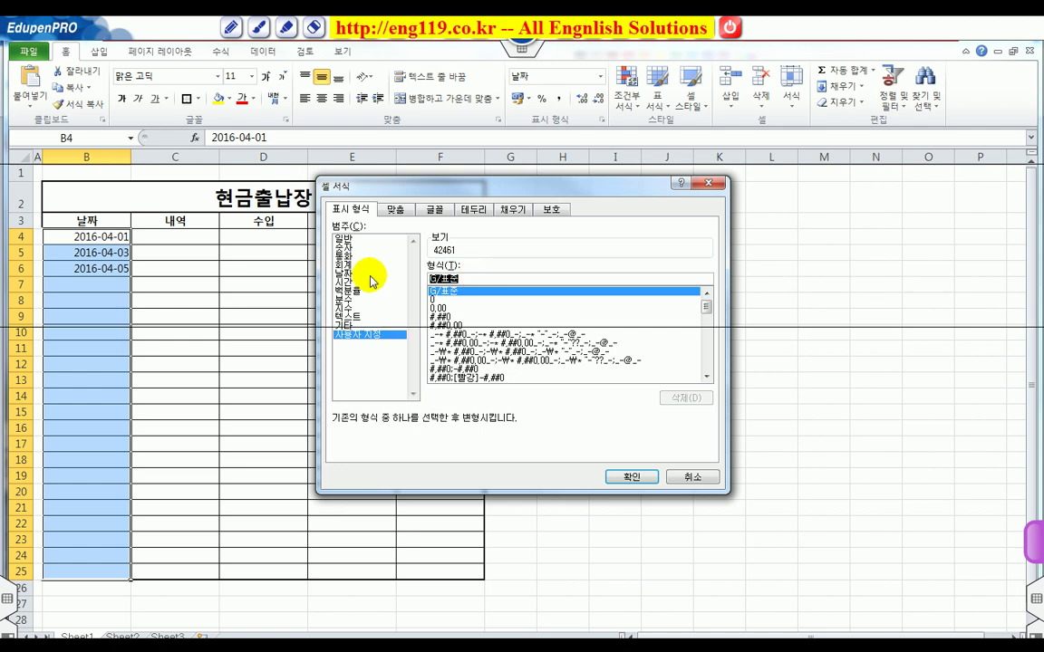
{"action": "type", "text": "mm"}
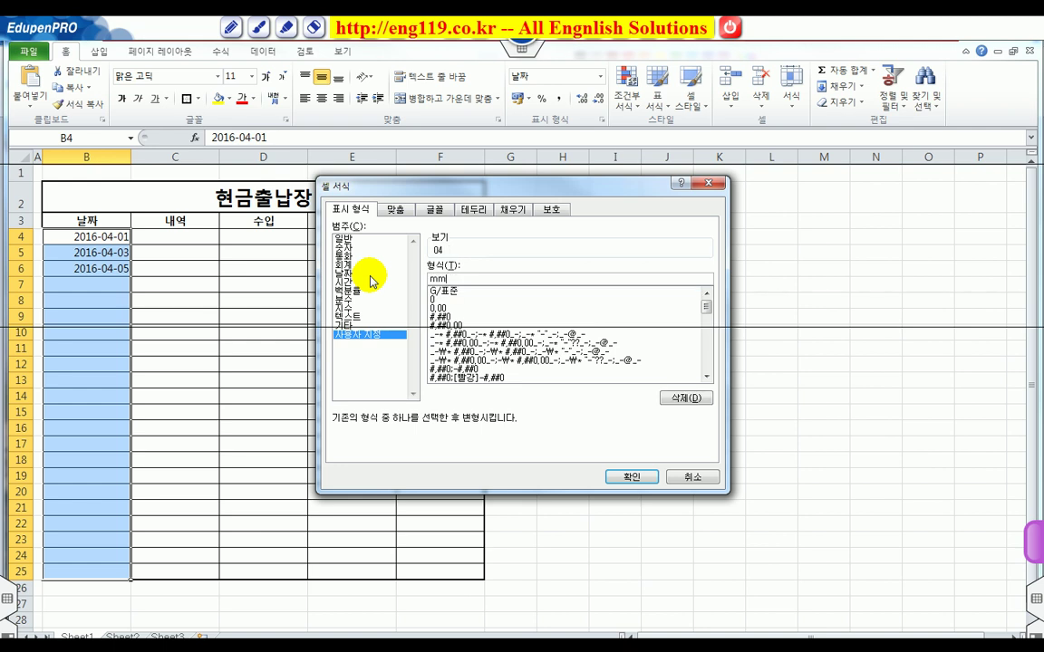
{"action": "type", "text": "월 dd일"}
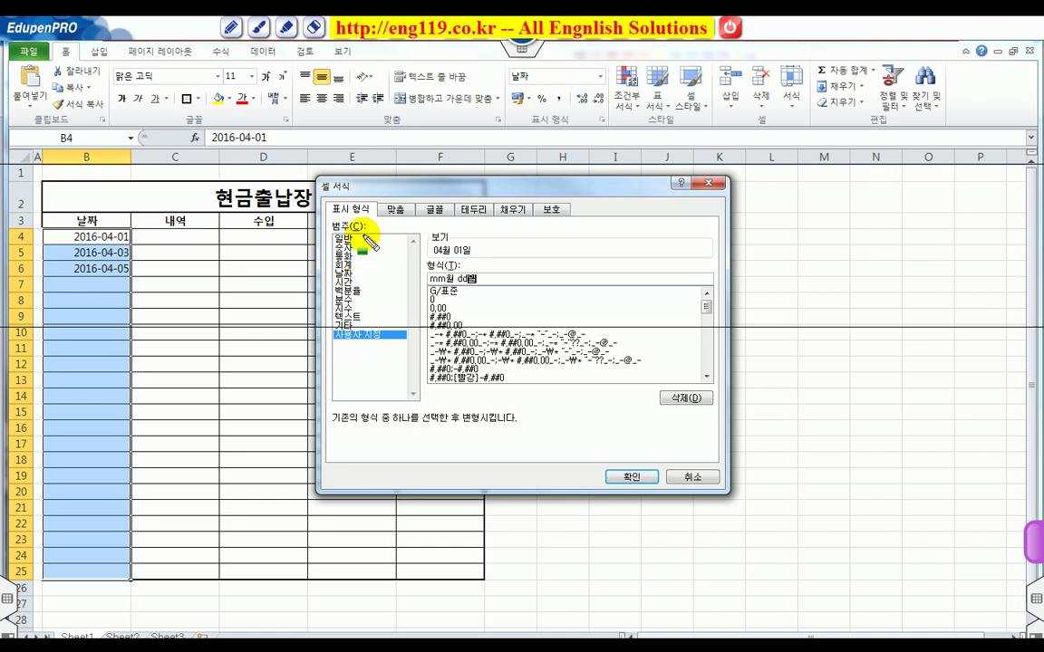
{"action": "left_click_drag", "start_coordinate": [431, 250], "coordinate": [471, 250]}
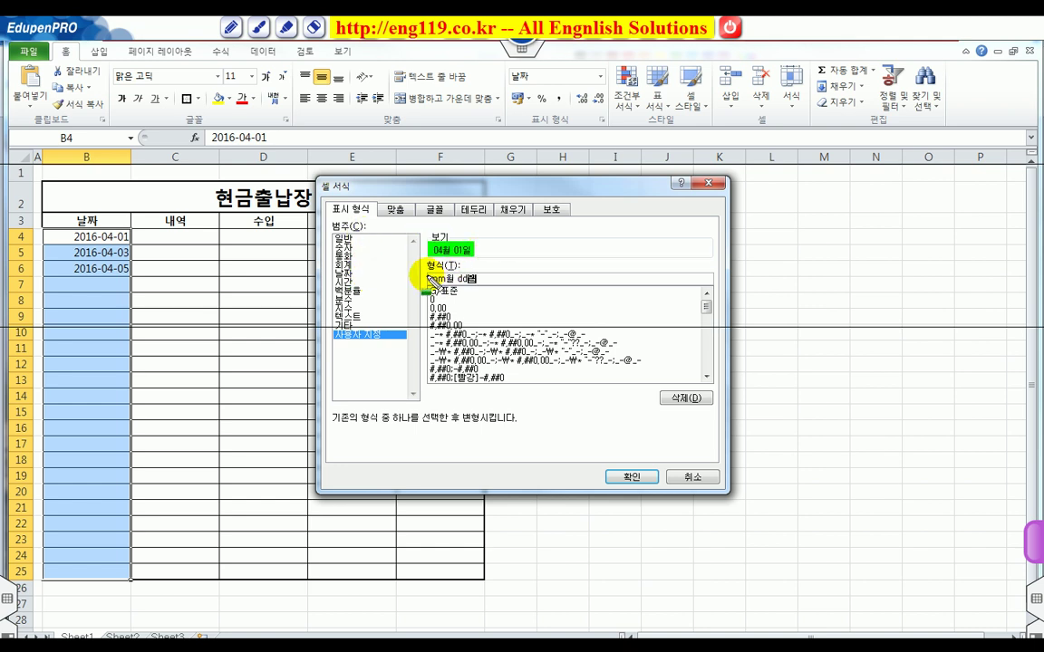
{"action": "left_click_drag", "start_coordinate": [429, 279], "coordinate": [448, 280]}
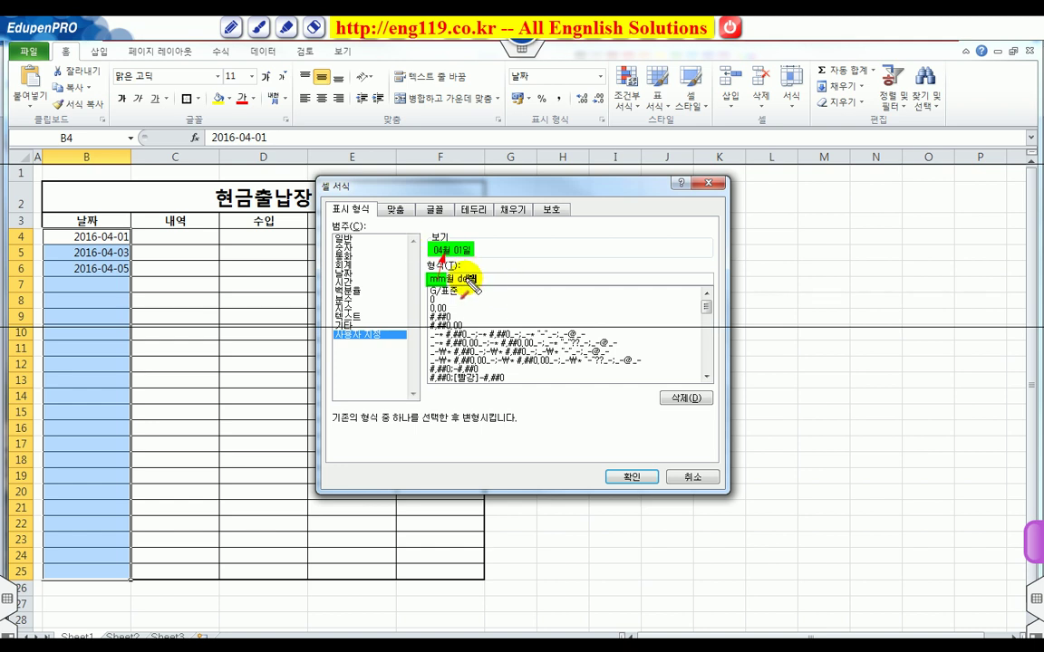
{"action": "key", "text": "F3"}
{"action": "left_click_drag", "start_coordinate": [459, 279], "coordinate": [464, 257]}
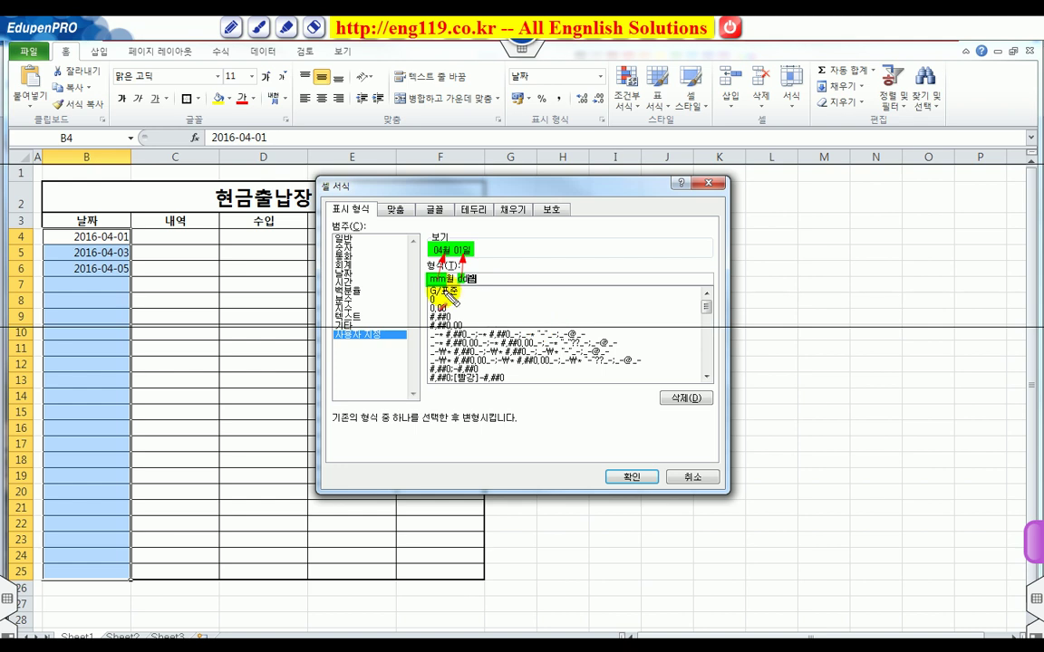
{"action": "left_click_drag", "start_coordinate": [441, 279], "coordinate": [448, 285]}
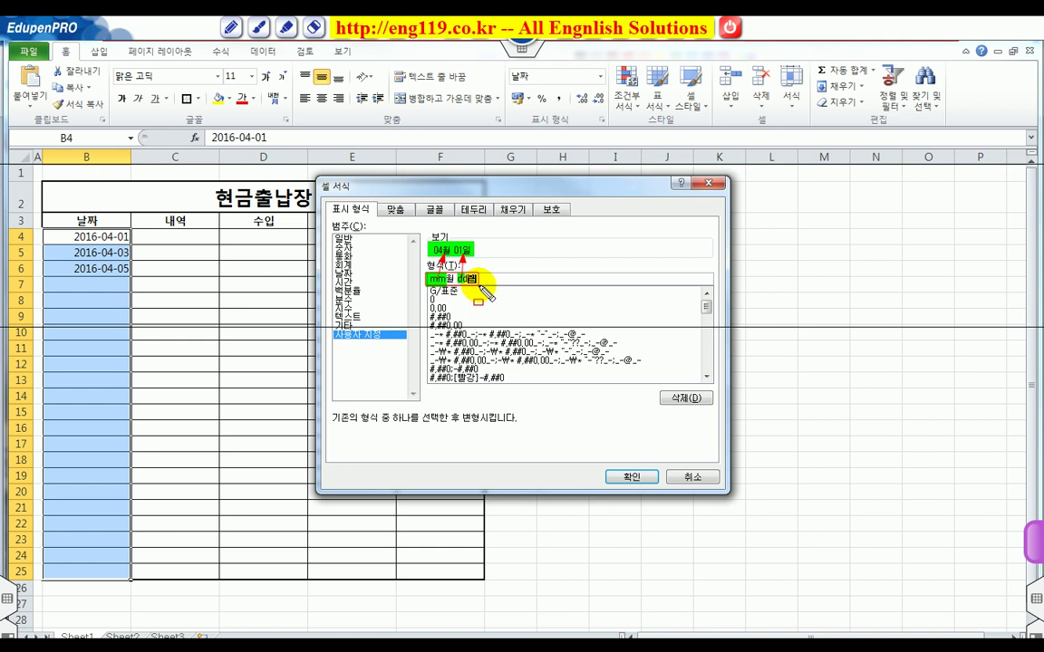
{"action": "left_click_drag", "start_coordinate": [332, 331], "coordinate": [394, 342]}
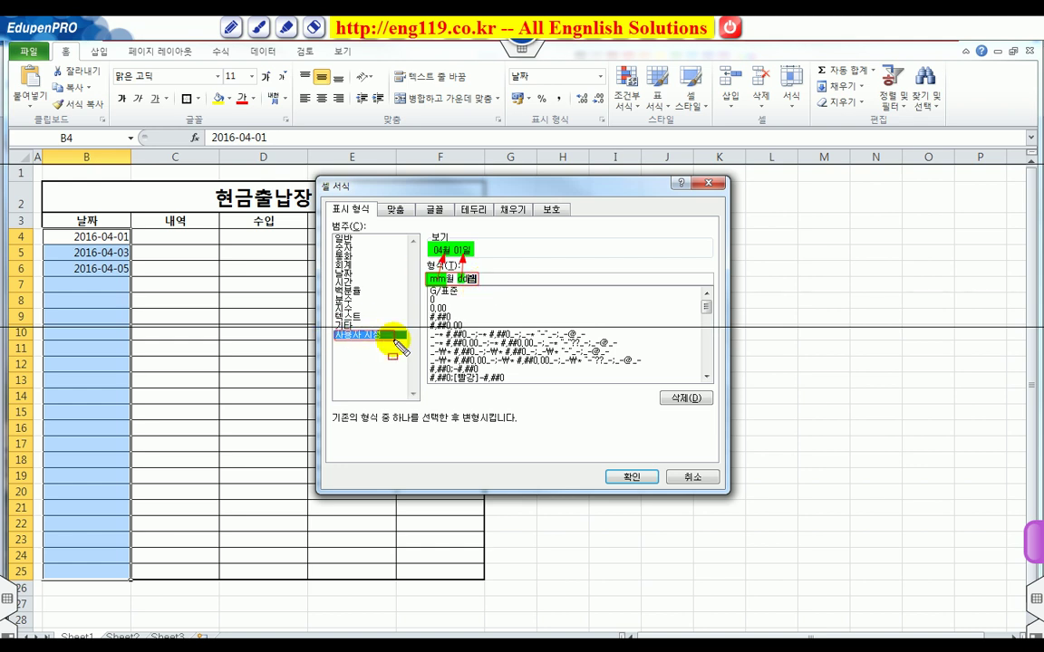
{"action": "key", "text": "Escape"}
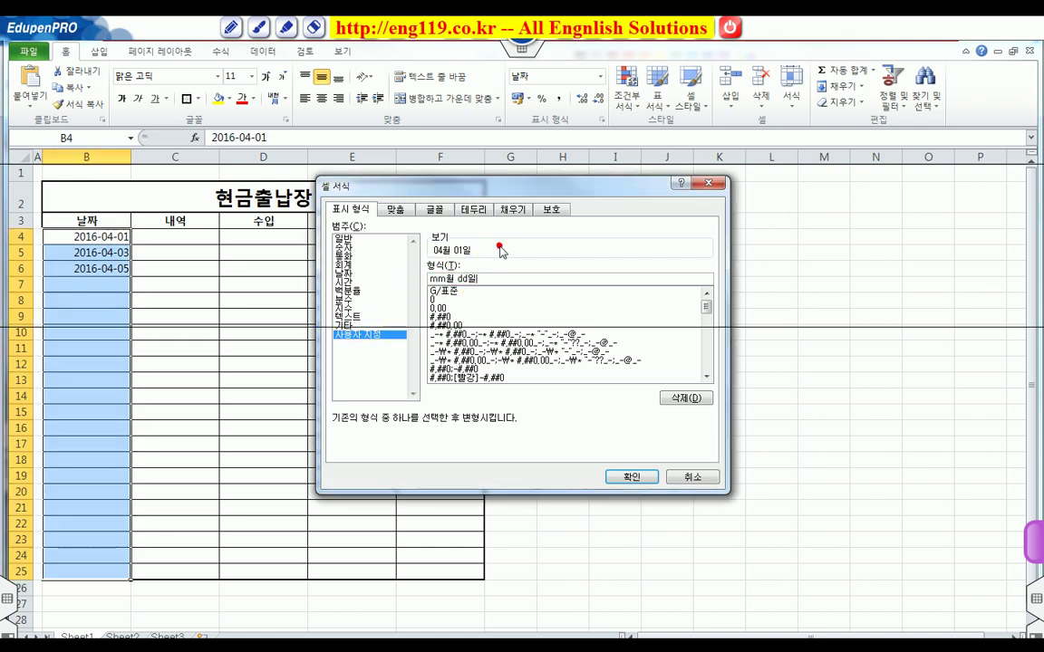
Step: Apply the custom date format to cells B4:B25 and center them horizontally
{"action": "left_click", "coordinate": [629, 476]}
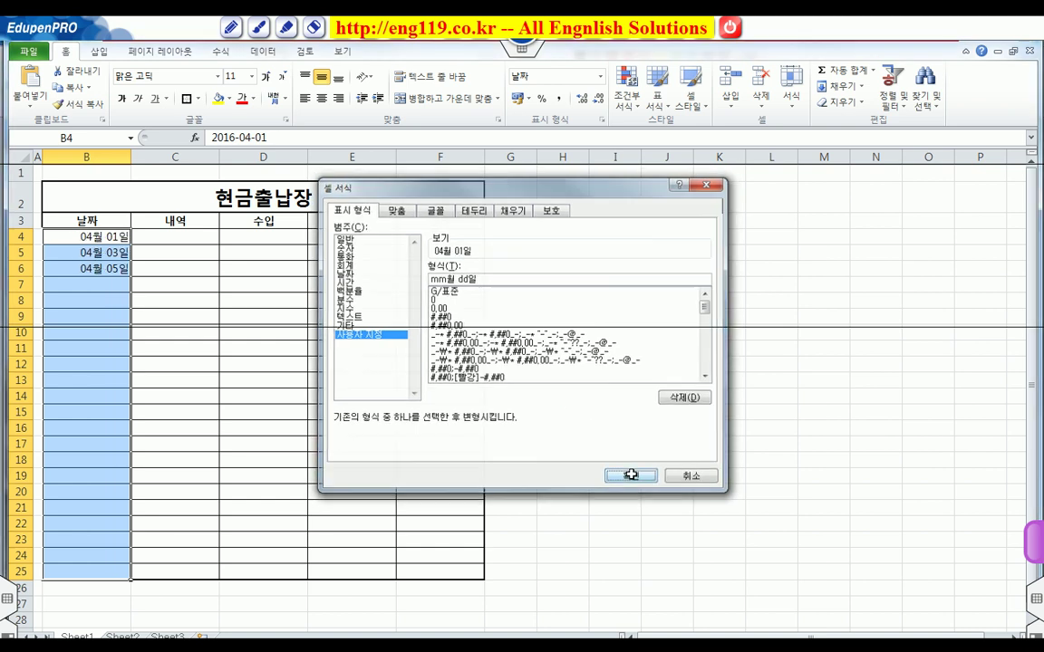
{"action": "left_click", "coordinate": [323, 99]}
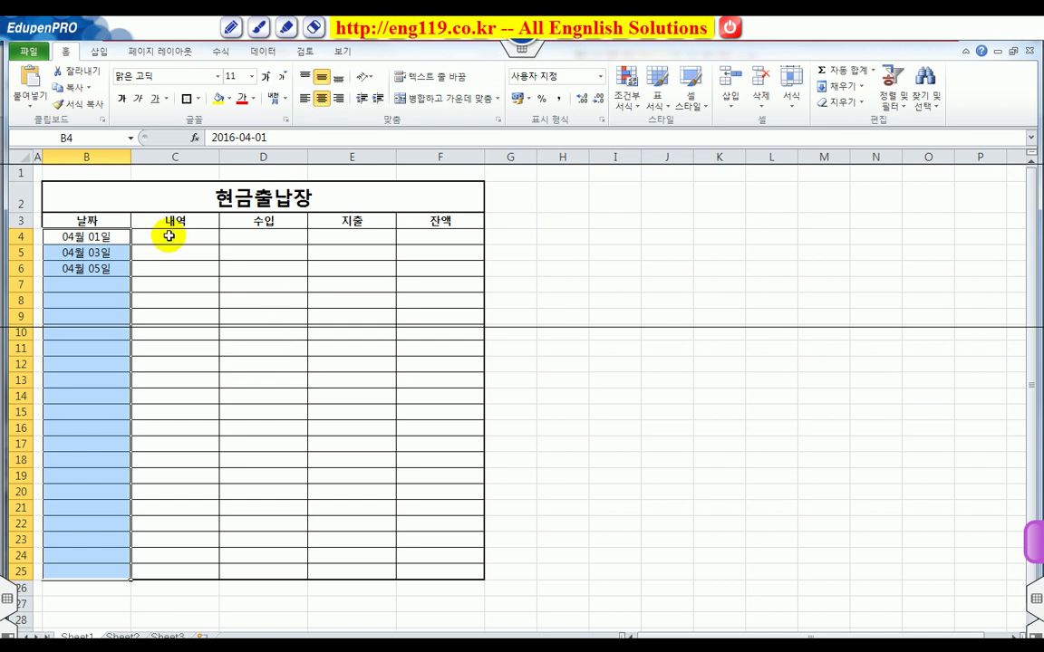
Step: Enter 전월이월 in cell C4 and the income amount 42500000 in cell D4
{"action": "left_click", "coordinate": [168, 236]}
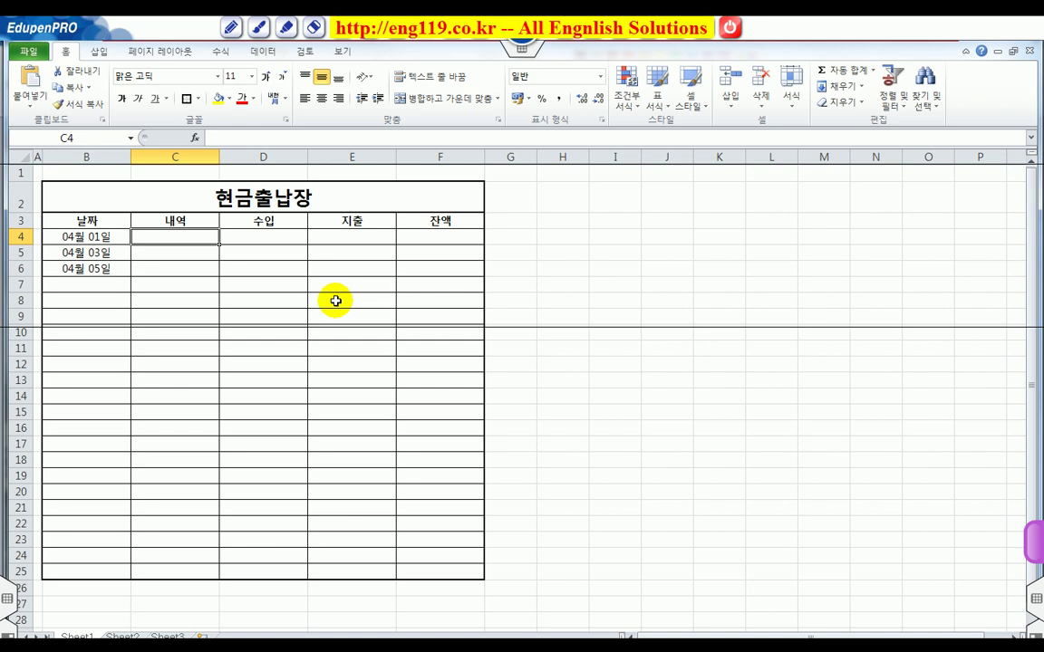
{"action": "type", "text": "w"}
{"action": "key", "text": "BackSpace"}
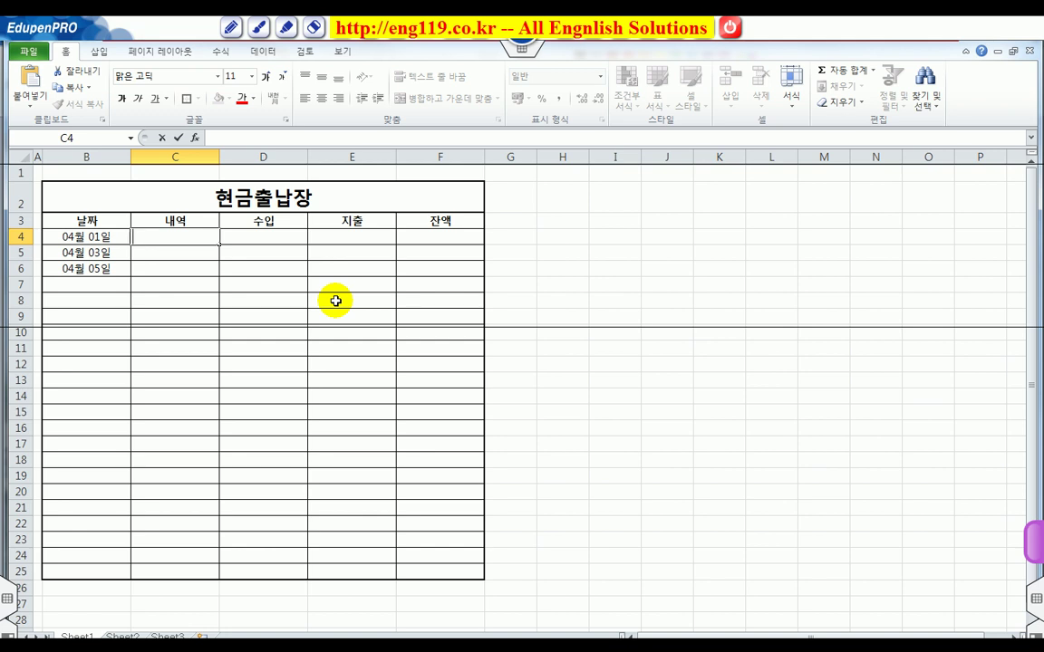
{"action": "type", "text": "전월이월"}
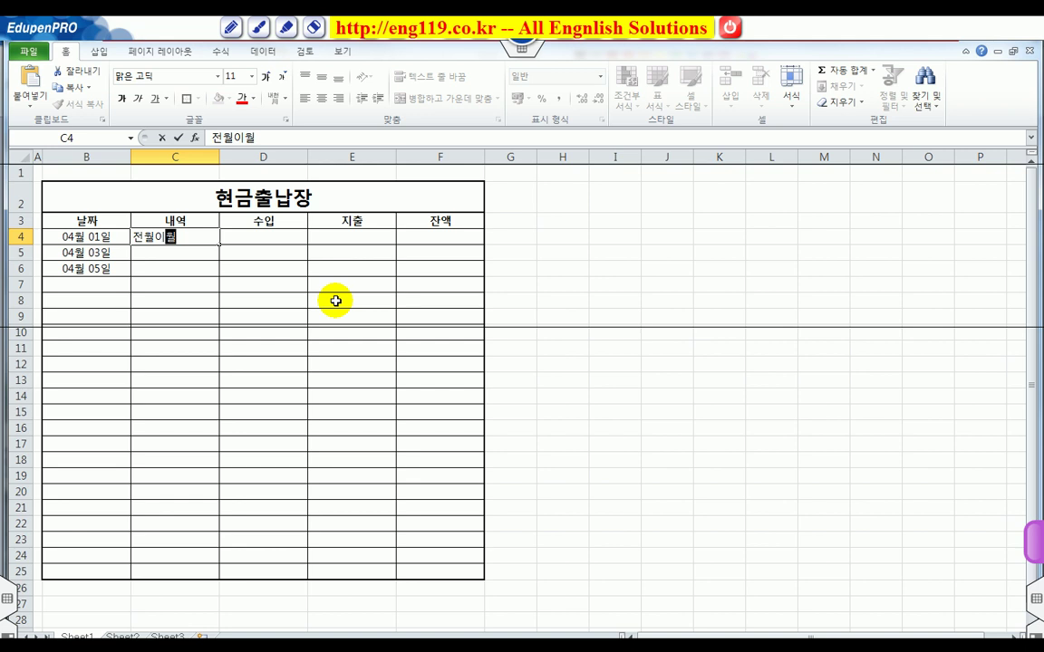
{"action": "key", "text": "Tab"}
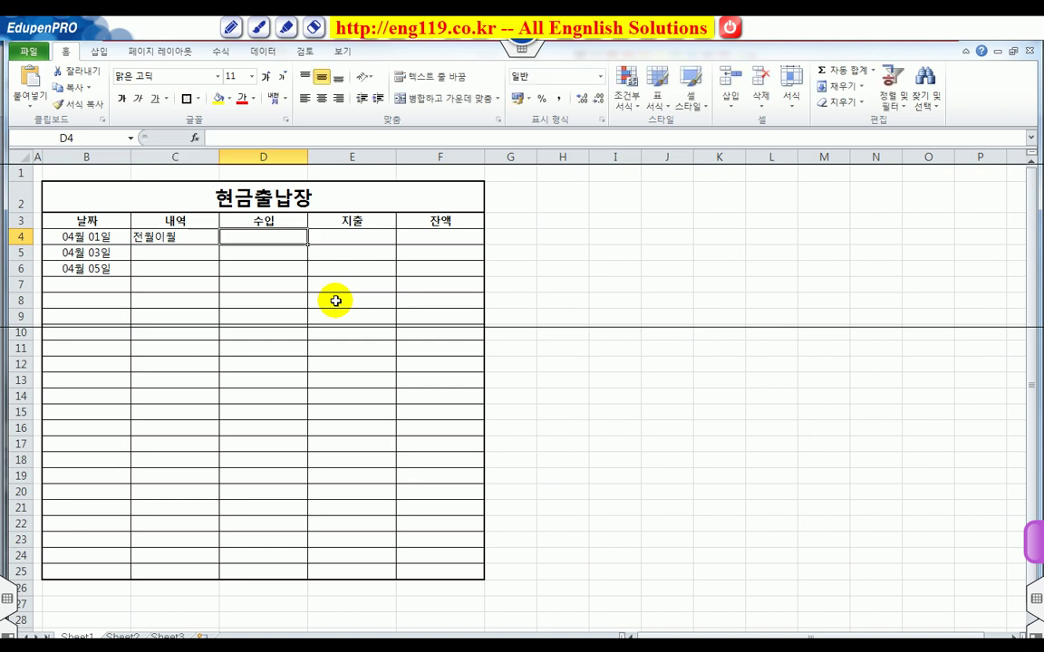
{"action": "type", "text": "4"}
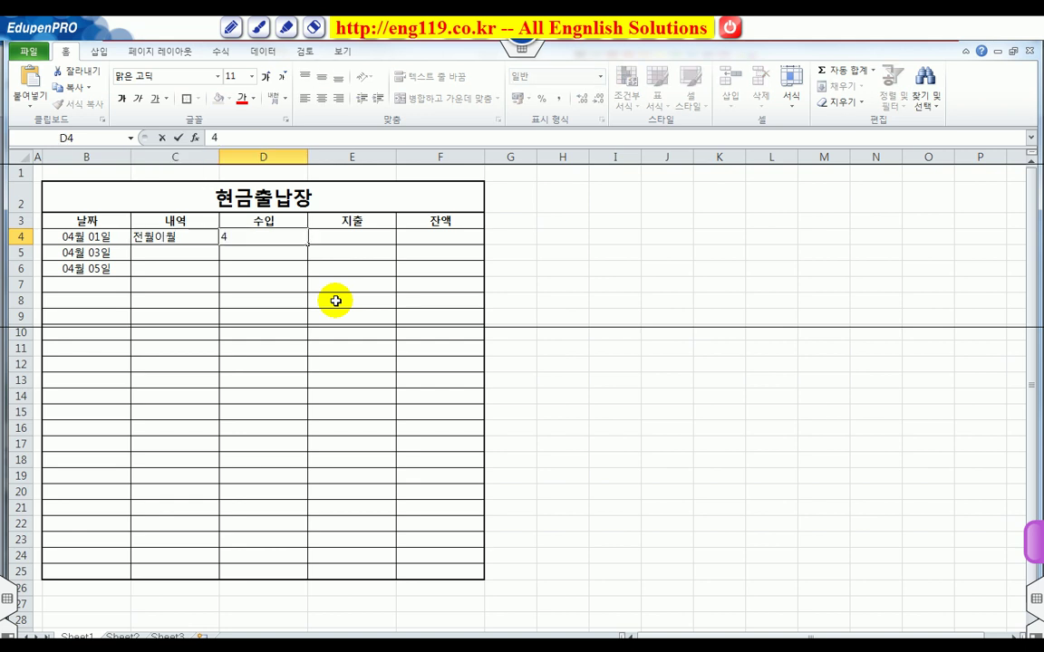
{"action": "type", "text": "2500000"}
{"action": "key", "text": "Return"}
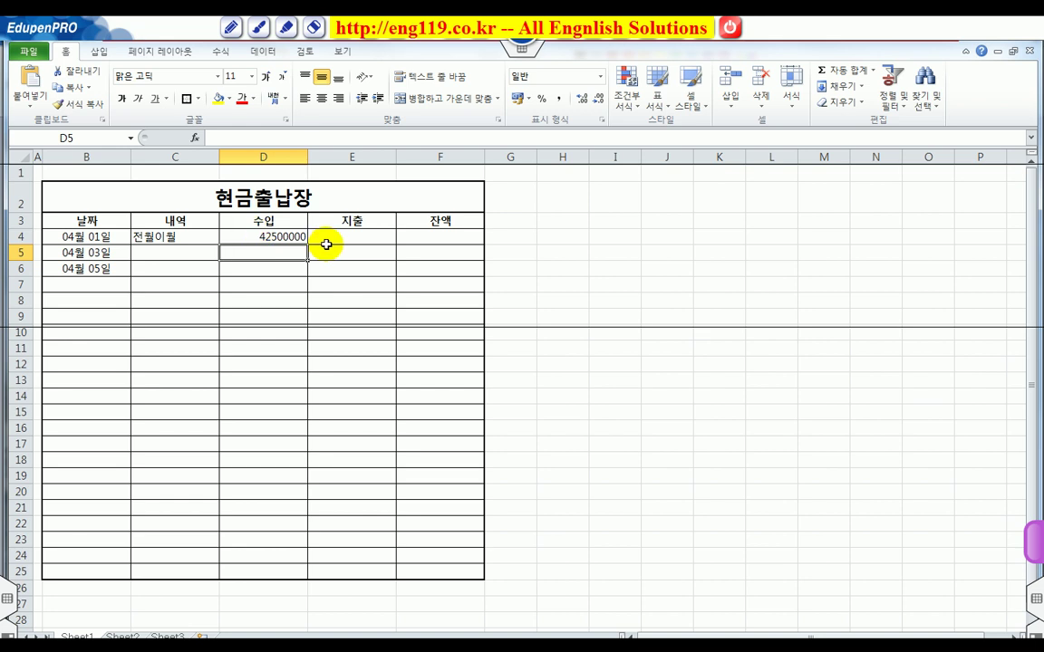
Step: Apply the comma number style to the amount cells D4:F25 and center the 내역 cells C4:C25
{"action": "left_click_drag", "start_coordinate": [252, 233], "coordinate": [456, 570]}
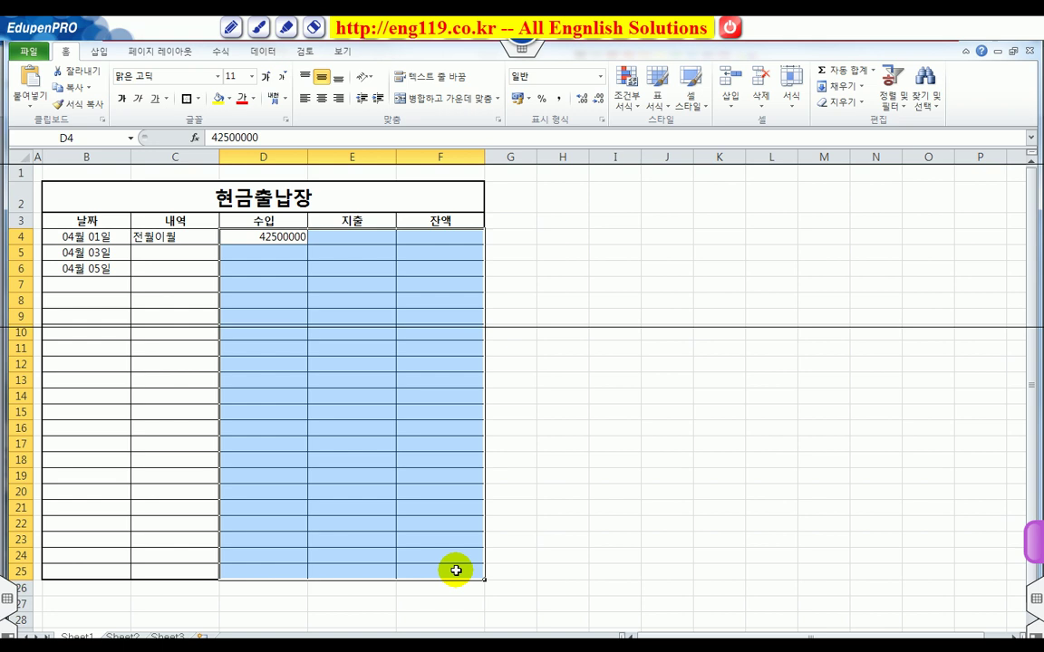
{"action": "left_click", "coordinate": [558, 99]}
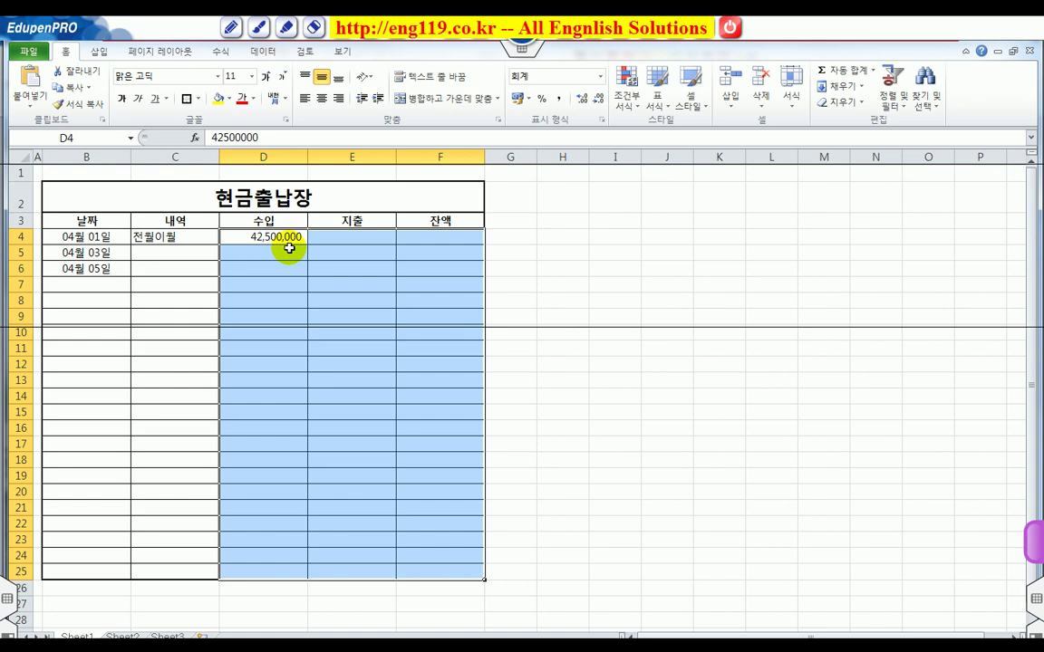
{"action": "left_click", "coordinate": [391, 268]}
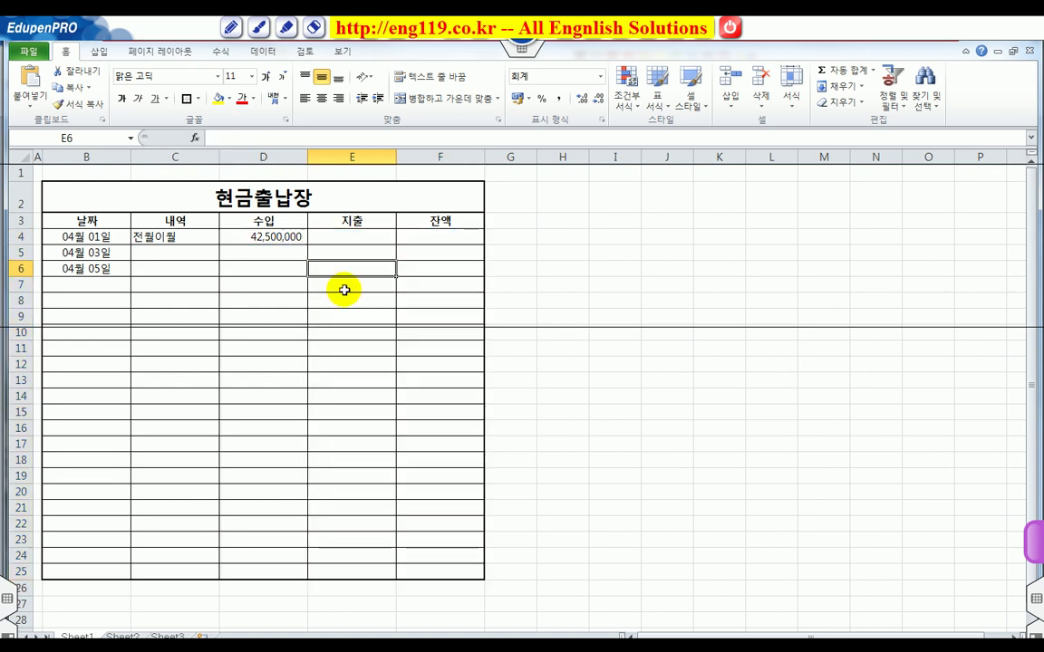
{"action": "left_click_drag", "start_coordinate": [159, 236], "coordinate": [178, 571]}
{"action": "left_click", "coordinate": [322, 98]}
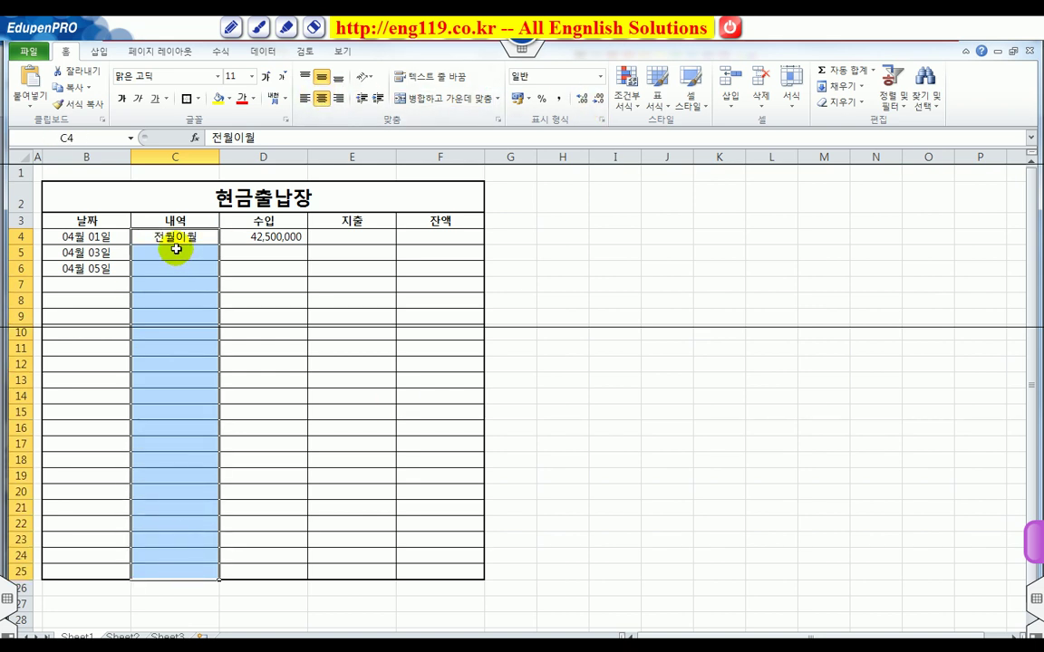
Step: Enter 광고비 in cell C5 and the expense amount 500,000 in cell E5
{"action": "left_click", "coordinate": [175, 251]}
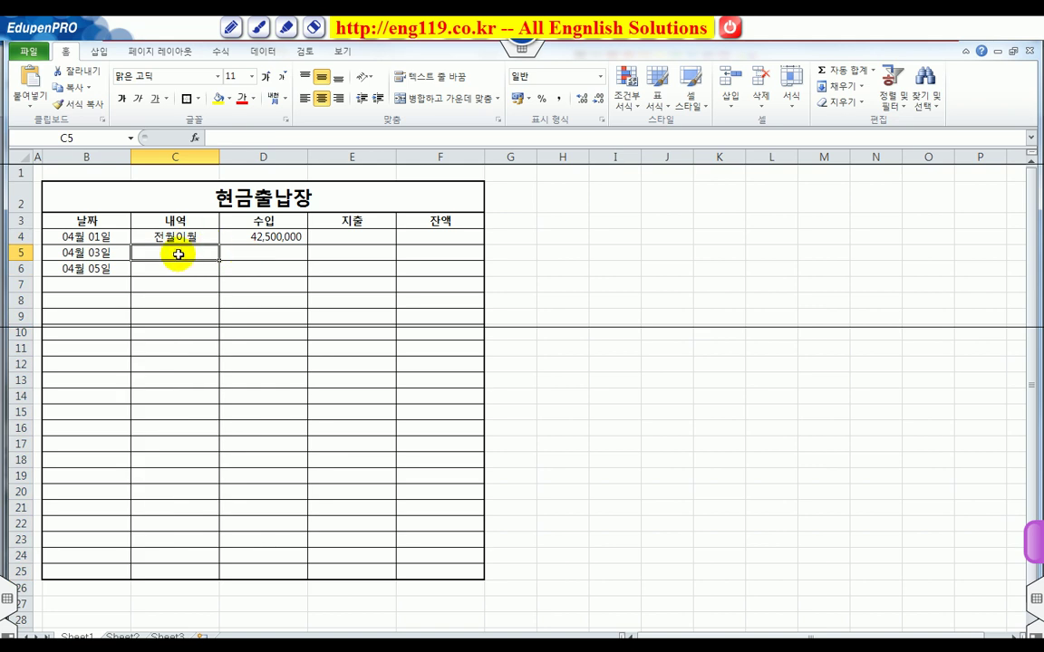
{"action": "type", "text": "광고"}
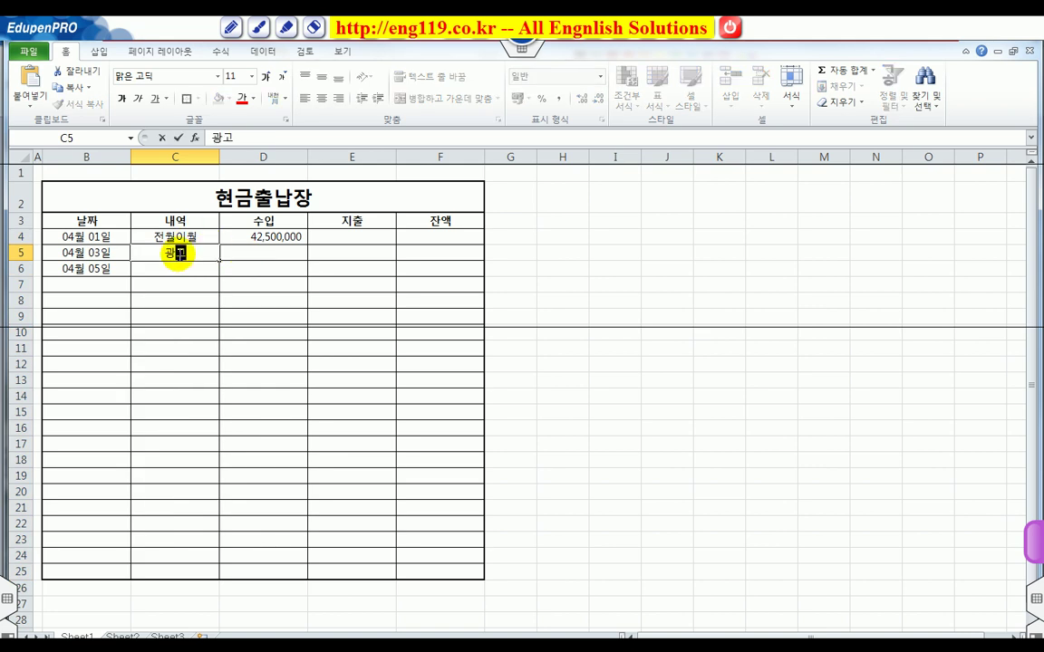
{"action": "type", "text": "비"}
{"action": "key", "text": "Tab"}
{"action": "key", "text": "Tab"}
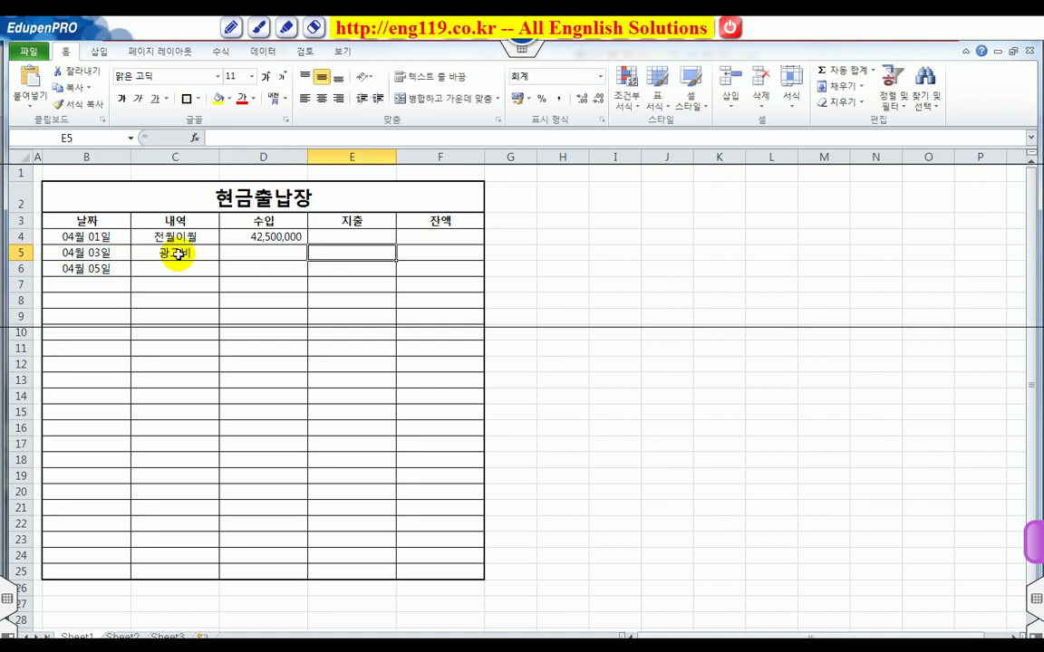
{"action": "type", "text": "50"}
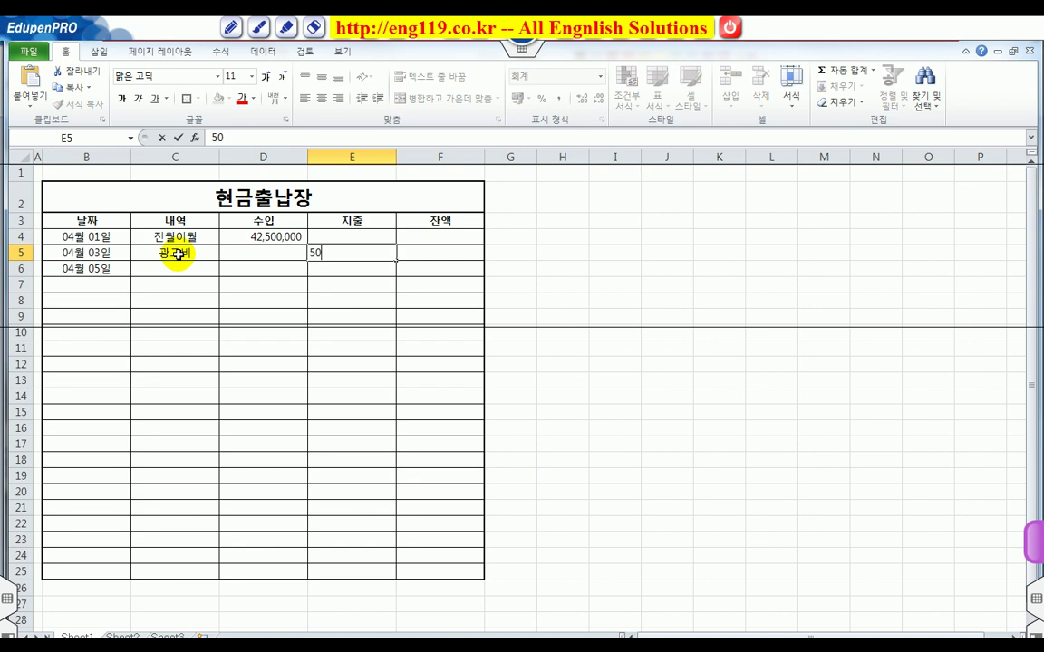
{"action": "type", "text": "0,000"}
{"action": "key", "text": "Return"}
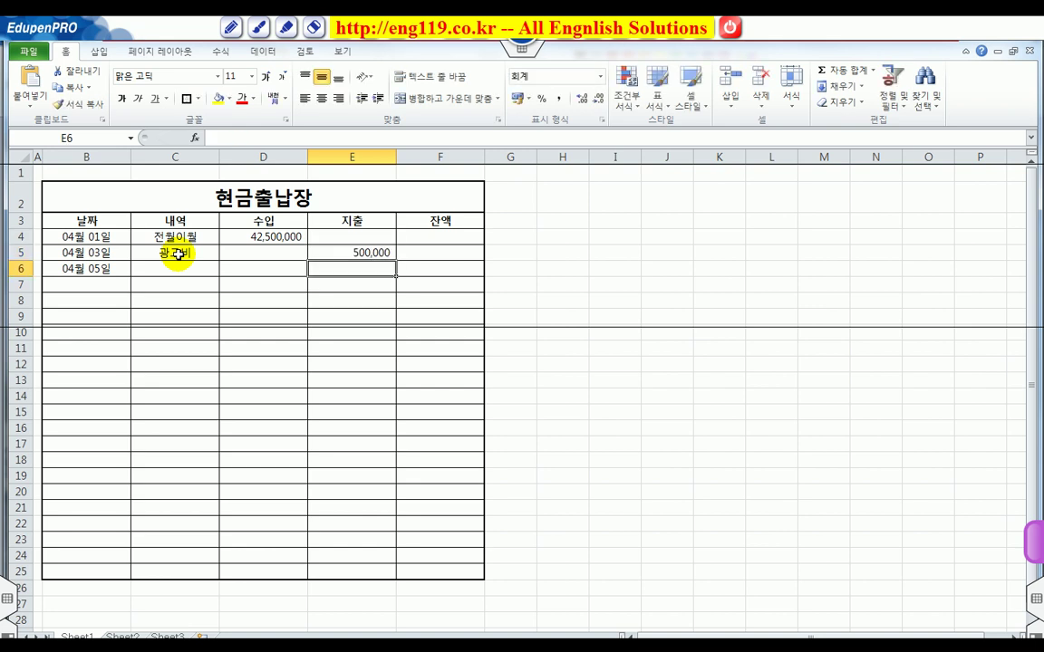
Step: Enter 사무용품비 in cell C6 and the expense amount 124000 in cell E6
{"action": "key", "text": "Left"}
{"action": "key", "text": "Left"}
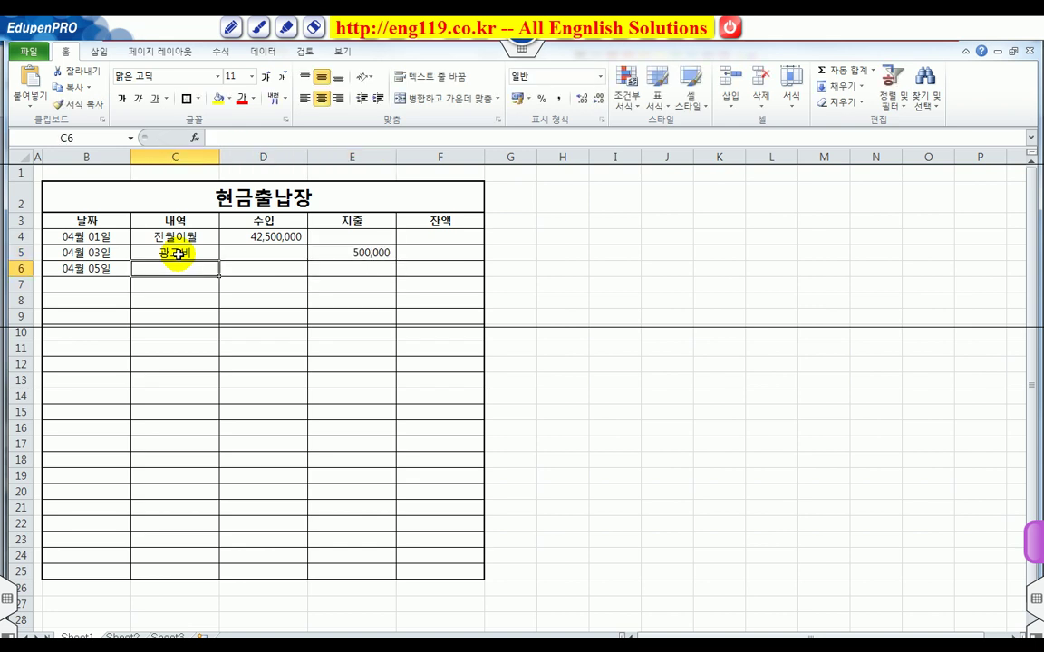
{"action": "type", "text": "사무용푸"}
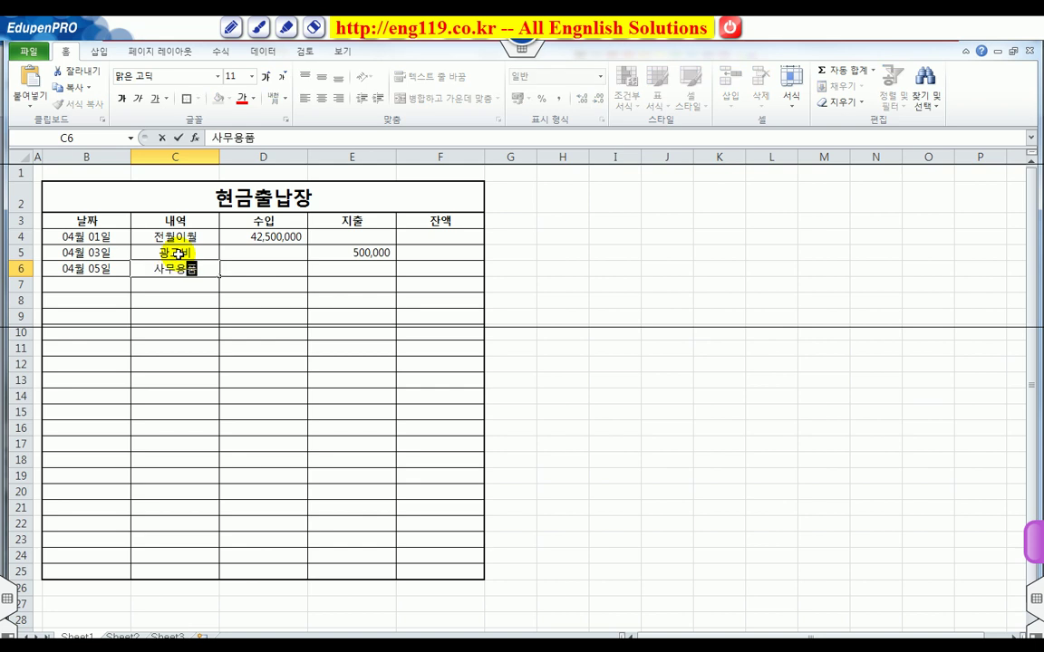
{"action": "type", "text": "비"}
{"action": "key", "text": "Right"}
{"action": "key", "text": "Right"}
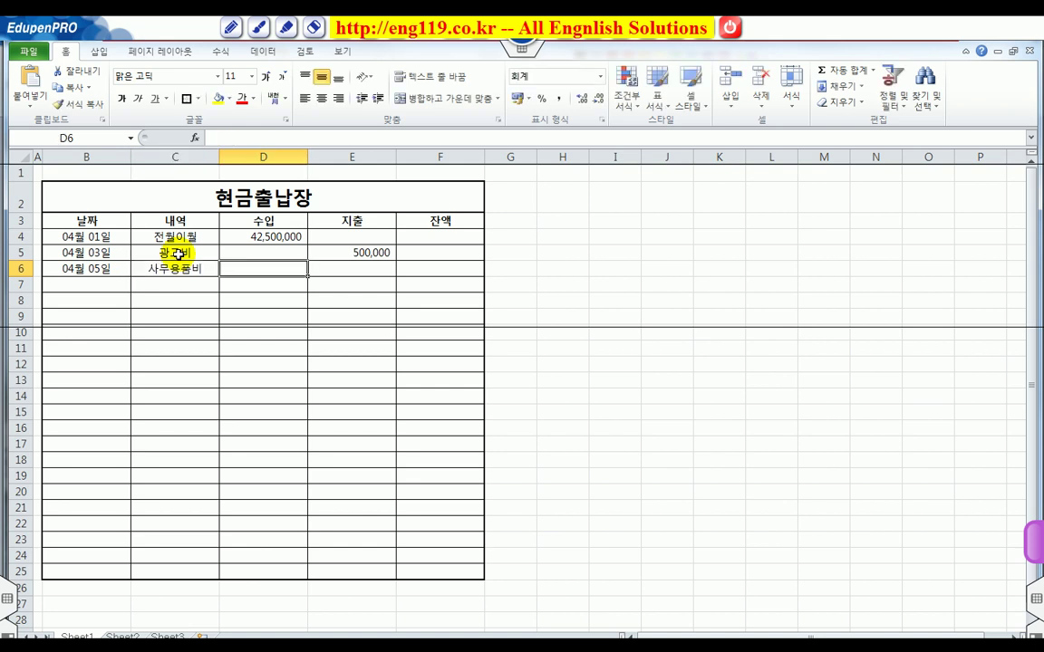
{"action": "type", "text": "124000"}
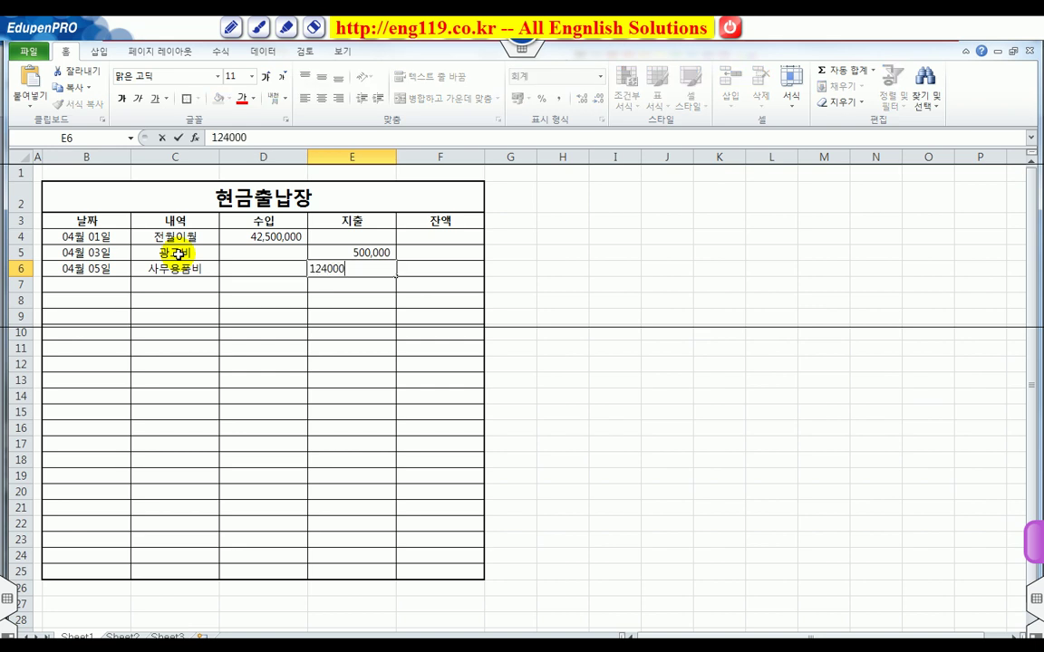
{"action": "key", "text": "Return"}
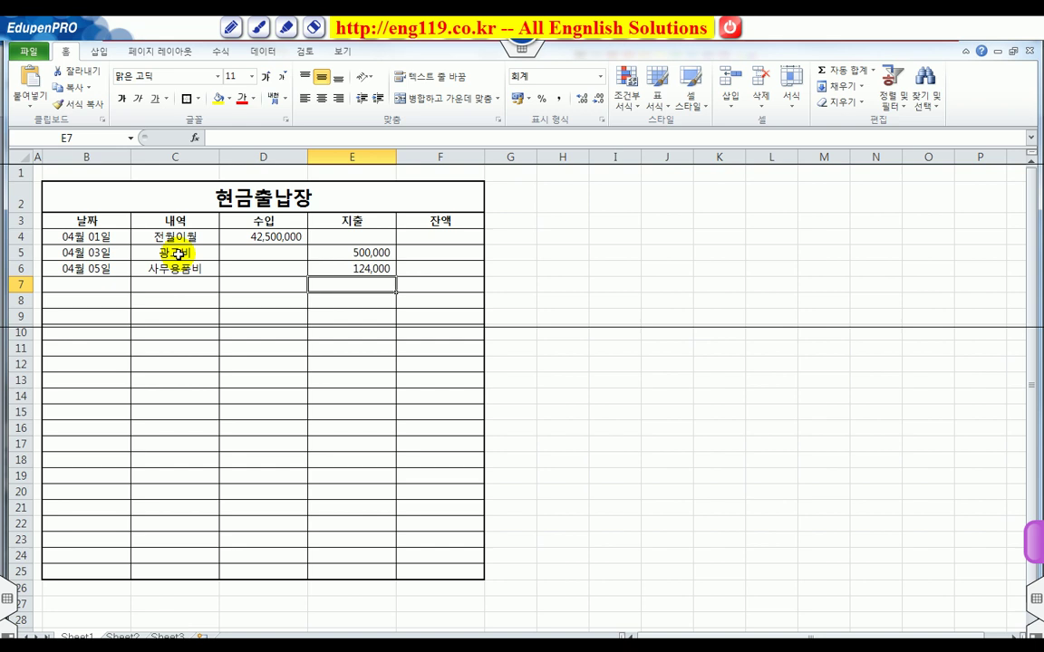
{"action": "left_click", "coordinate": [430, 239]}
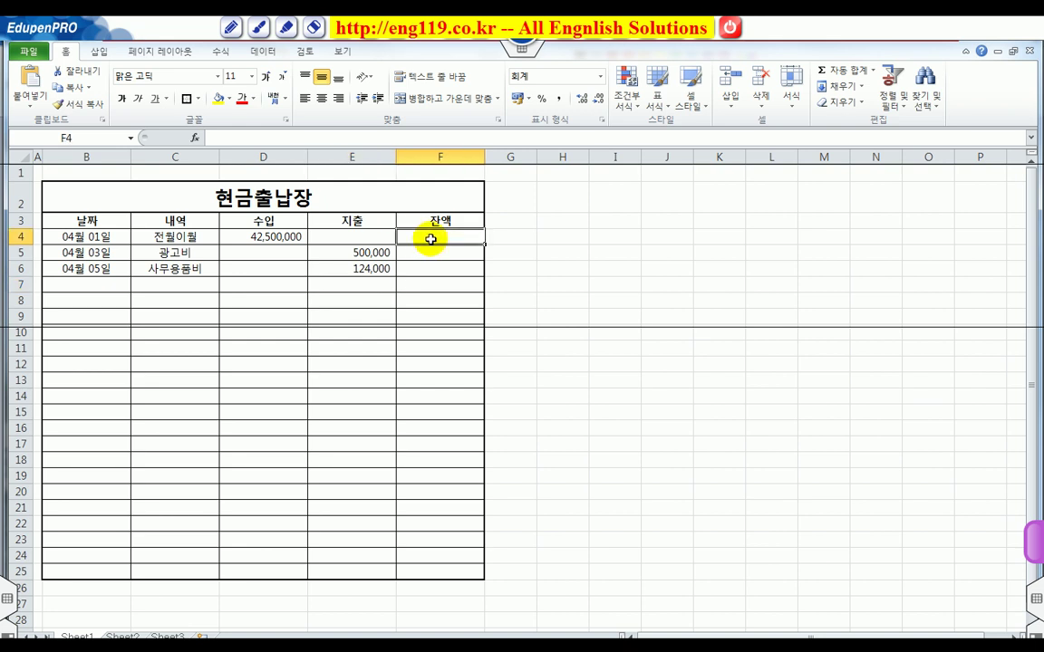
{"action": "left_click_drag", "start_coordinate": [405, 230], "coordinate": [470, 242]}
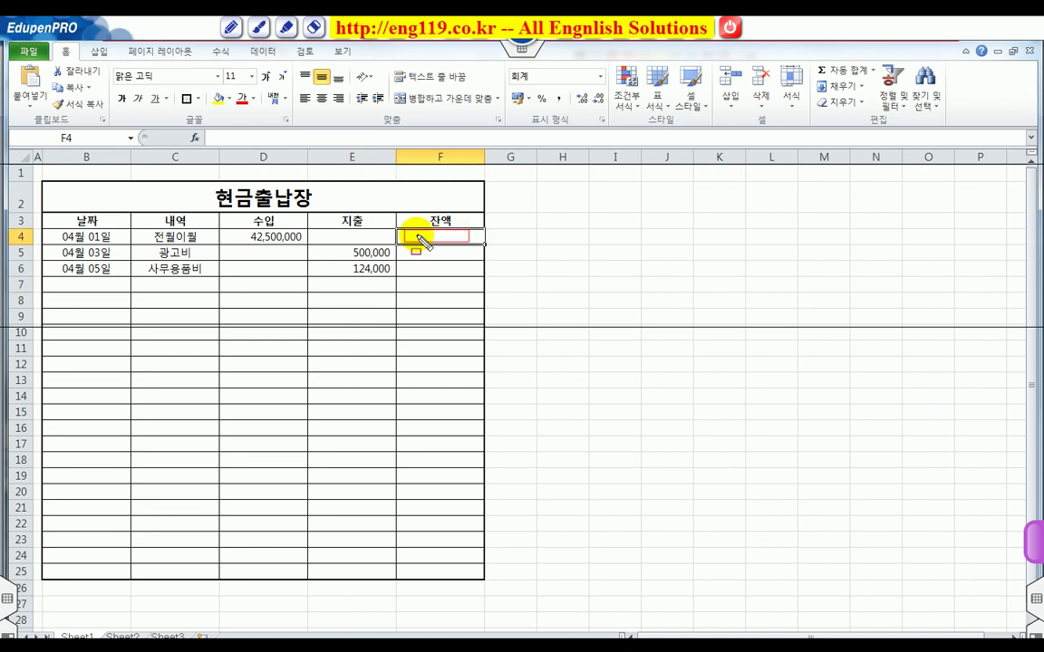
{"action": "left_click_drag", "start_coordinate": [245, 236], "coordinate": [373, 239]}
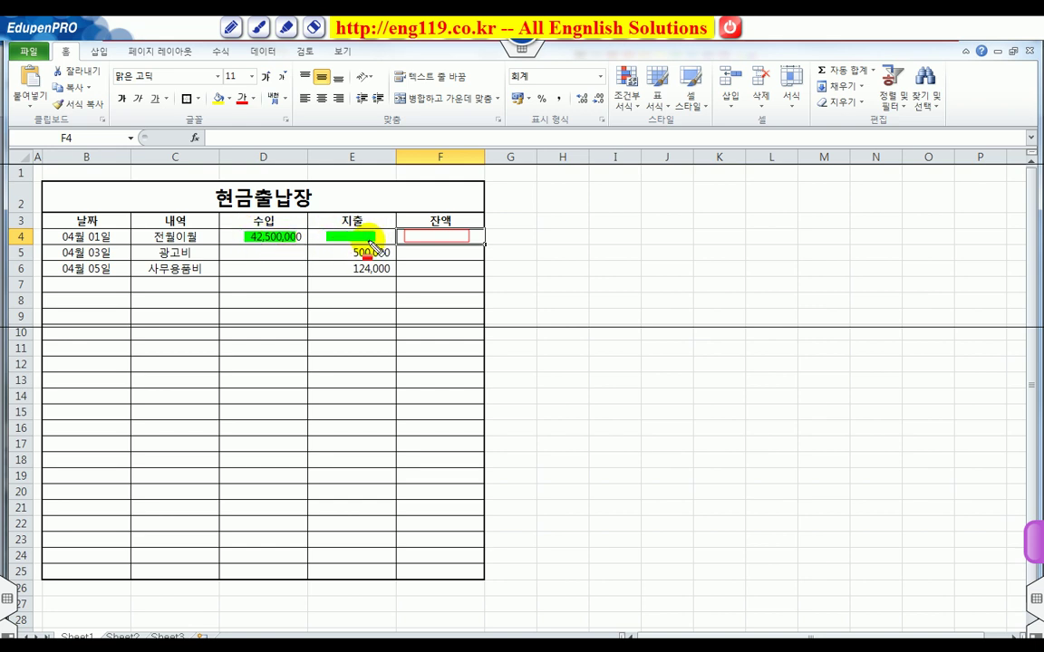
{"action": "key", "text": "r"}
{"action": "left_click_drag", "start_coordinate": [307, 238], "coordinate": [318, 237]}
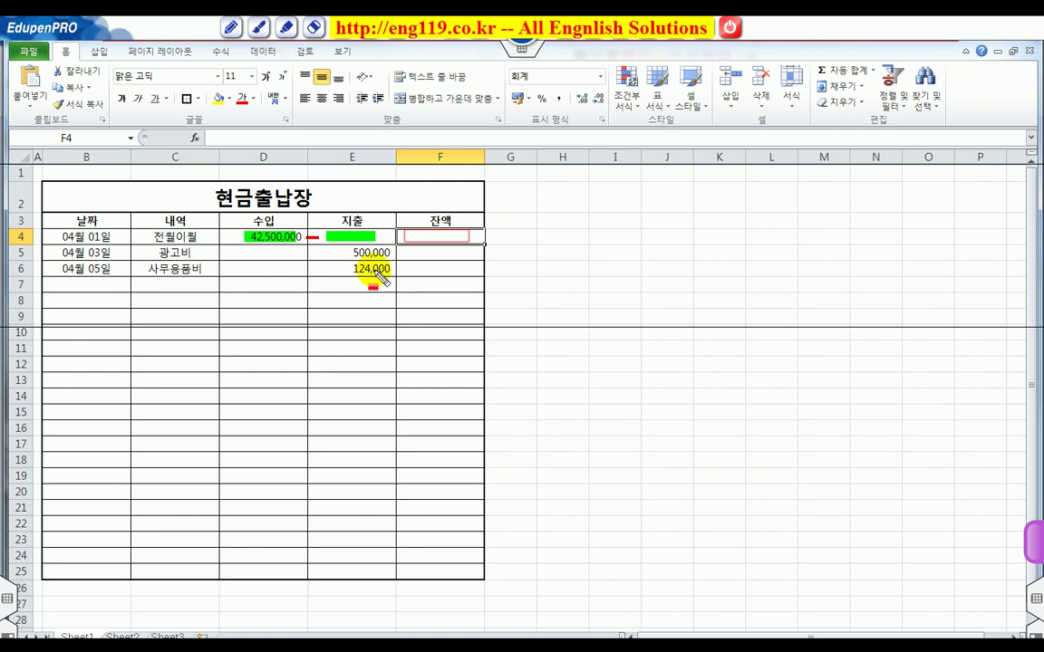
{"action": "left_click_drag", "start_coordinate": [390, 233], "coordinate": [401, 239]}
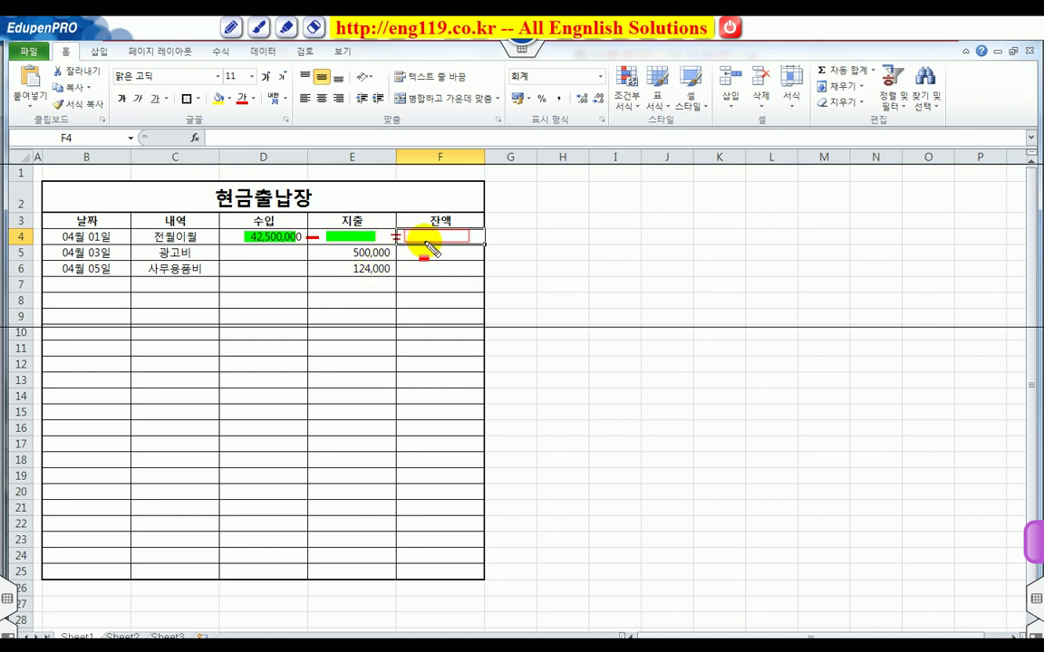
{"action": "key", "text": "Escape"}
Step: Calculate the first 잔액 value in cell F4 with the formula =D4-E4
{"action": "left_click", "coordinate": [426, 235]}
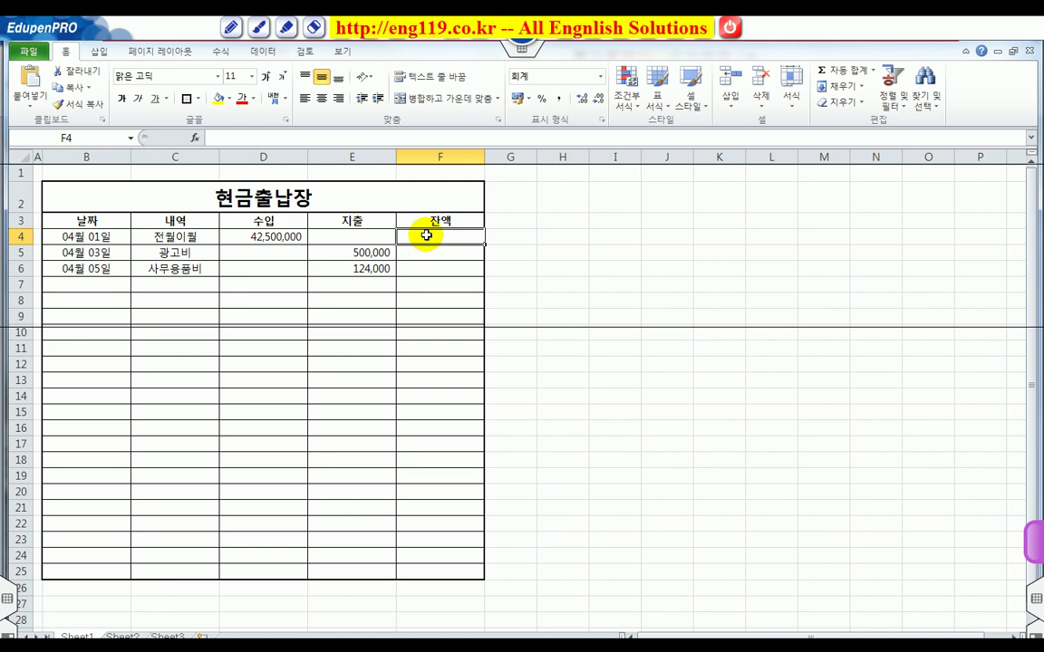
{"action": "type", "text": "="}
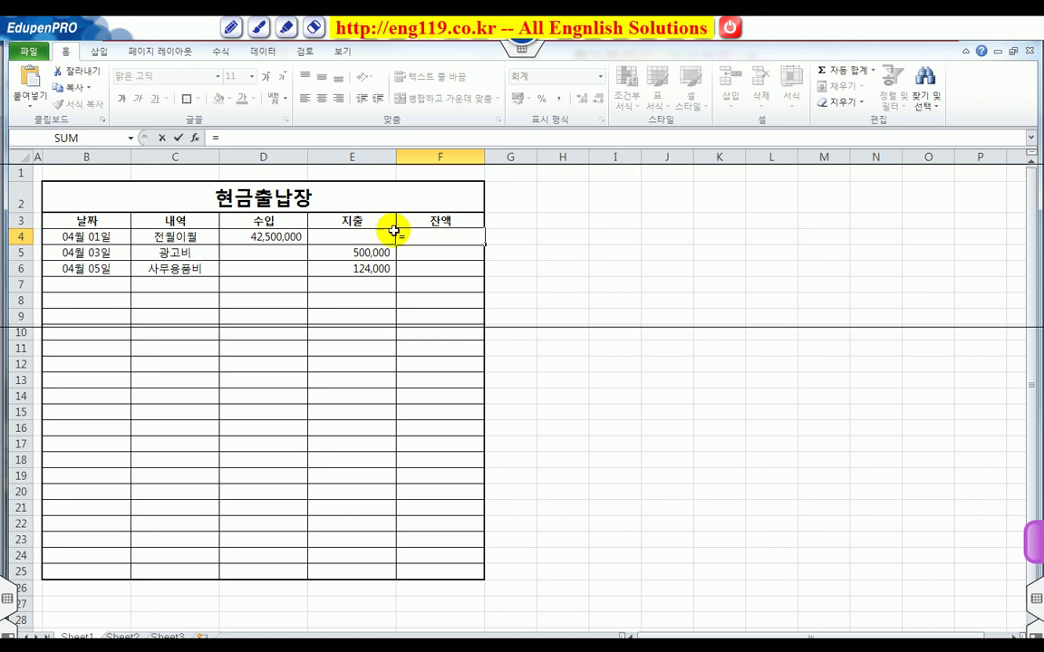
{"action": "left_click", "coordinate": [269, 237]}
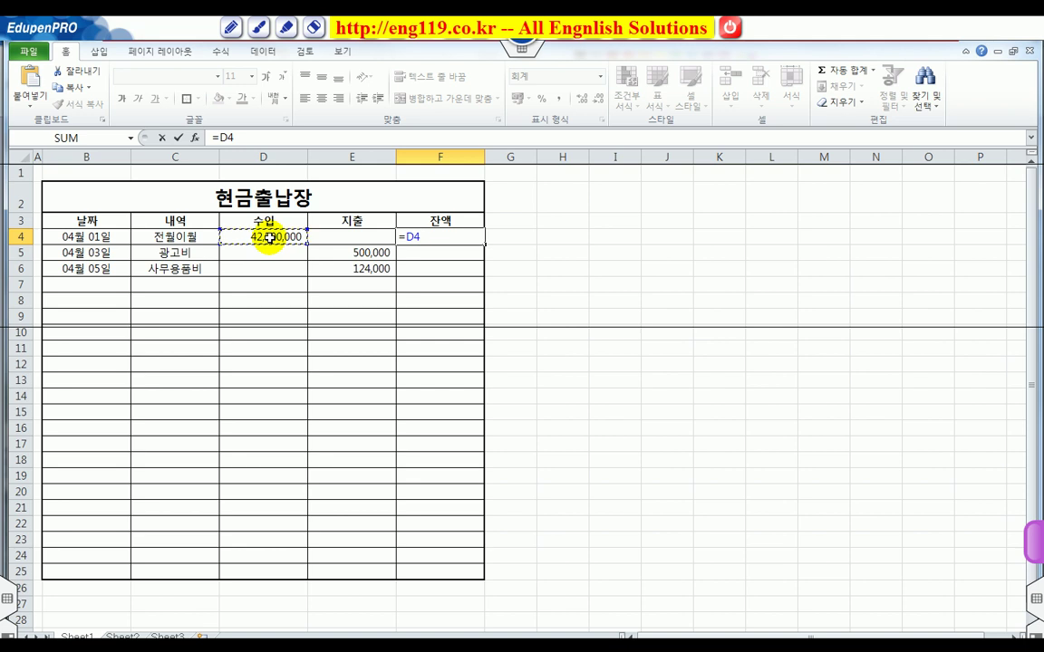
{"action": "key", "text": "ctrl+2"}
{"action": "mouse_move", "coordinate": [237, 236]}
{"action": "left_mouse_down"}
{"action": "mouse_move", "coordinate": [285, 237]}
{"action": "mouse_move", "coordinate": [226, 138]}
{"action": "mouse_move", "coordinate": [416, 138]}
{"action": "left_mouse_up"}
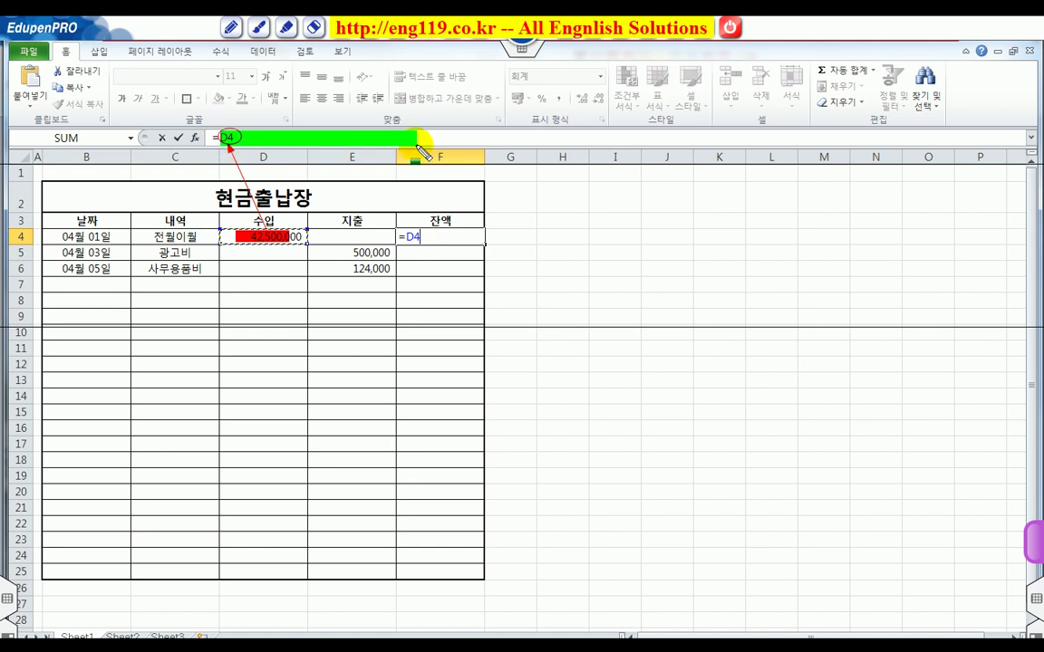
{"action": "key", "text": "ctrl+2"}
{"action": "mouse_move", "coordinate": [338, 138]}
{"action": "left_mouse_down"}
{"action": "mouse_move", "coordinate": [376, 201]}
{"action": "mouse_move", "coordinate": [481, 245]}
{"action": "left_mouse_up"}
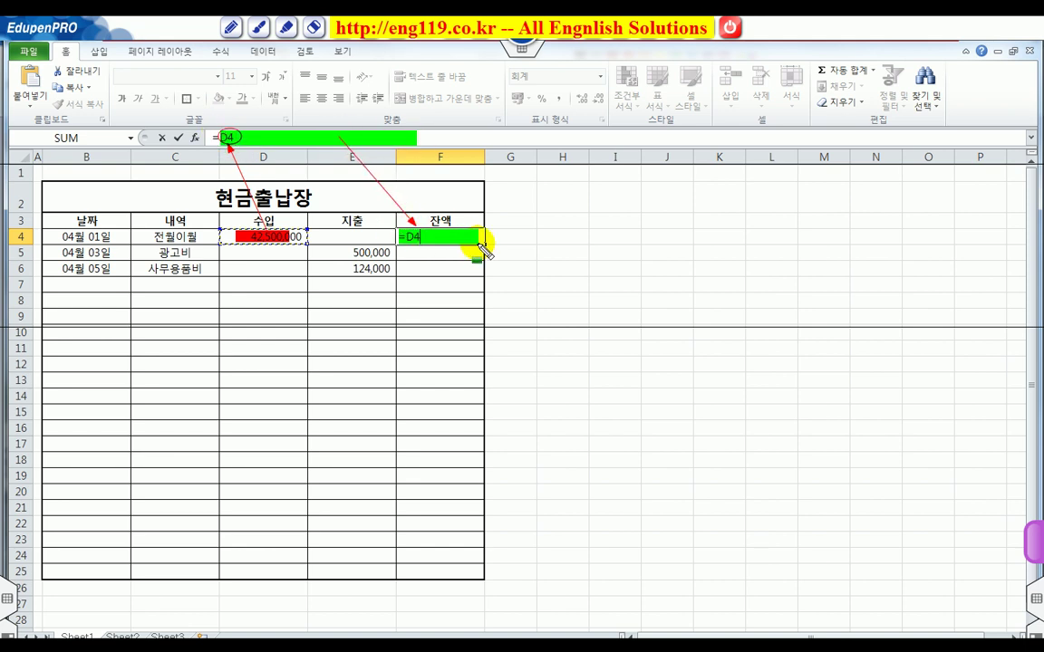
{"action": "key", "text": "Escape"}
{"action": "left_click", "coordinate": [432, 236]}
{"action": "type", "text": "-"}
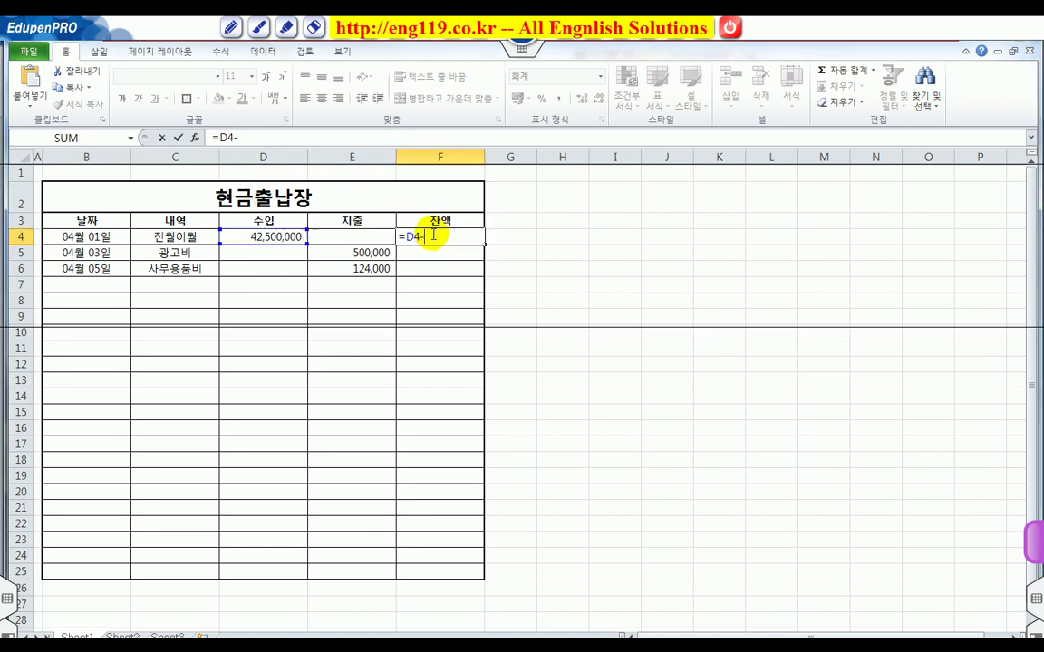
{"action": "left_click", "coordinate": [369, 238]}
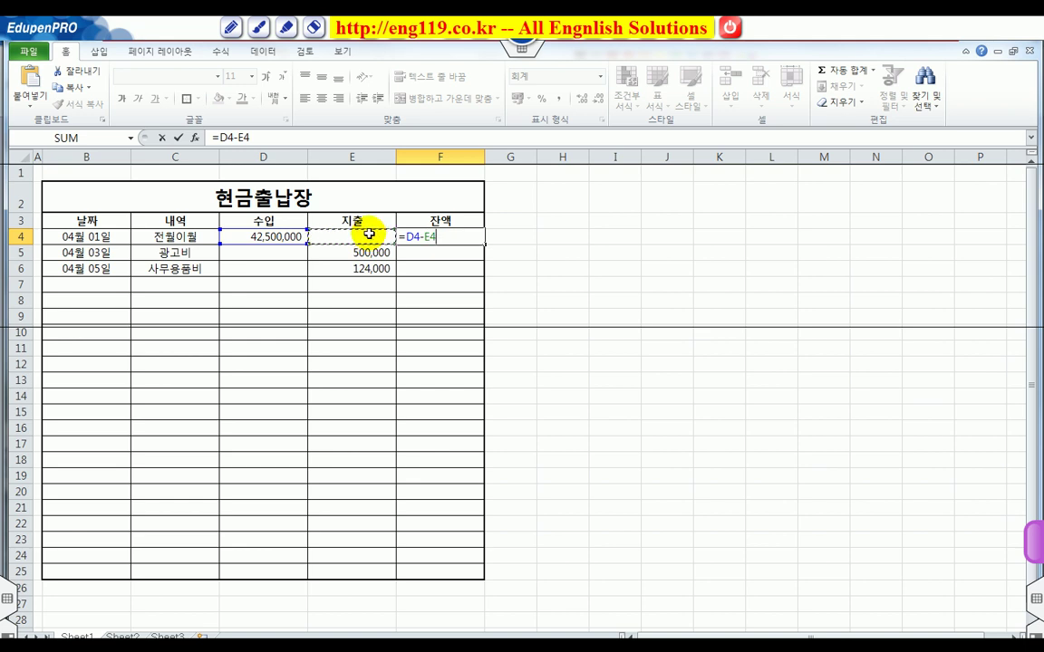
{"action": "key", "text": "Return"}
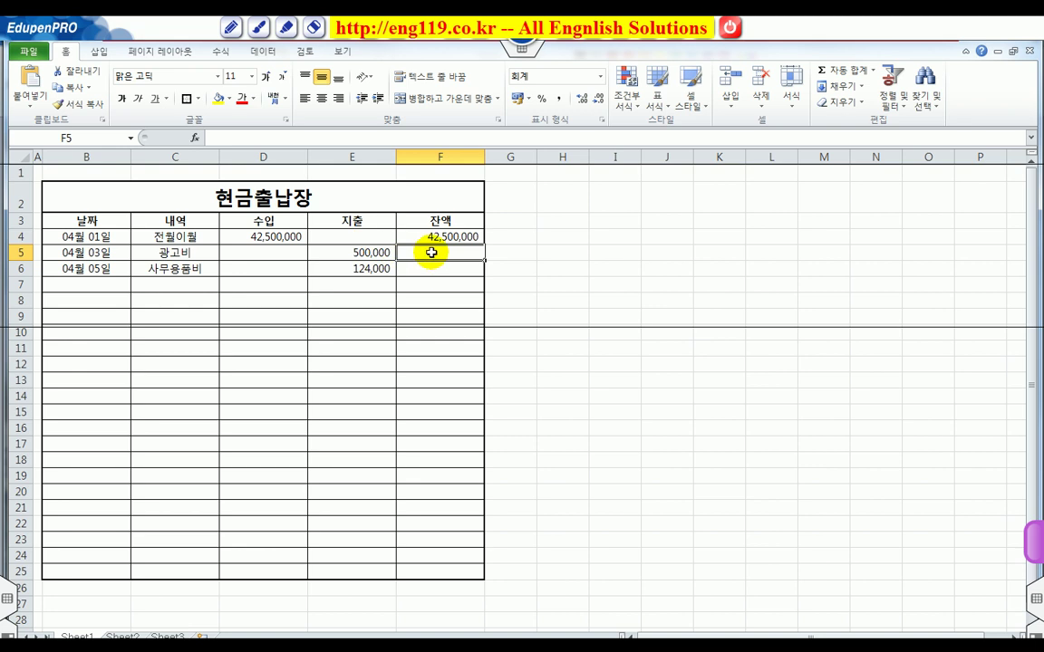
{"action": "left_click_drag", "start_coordinate": [401, 252], "coordinate": [477, 252]}
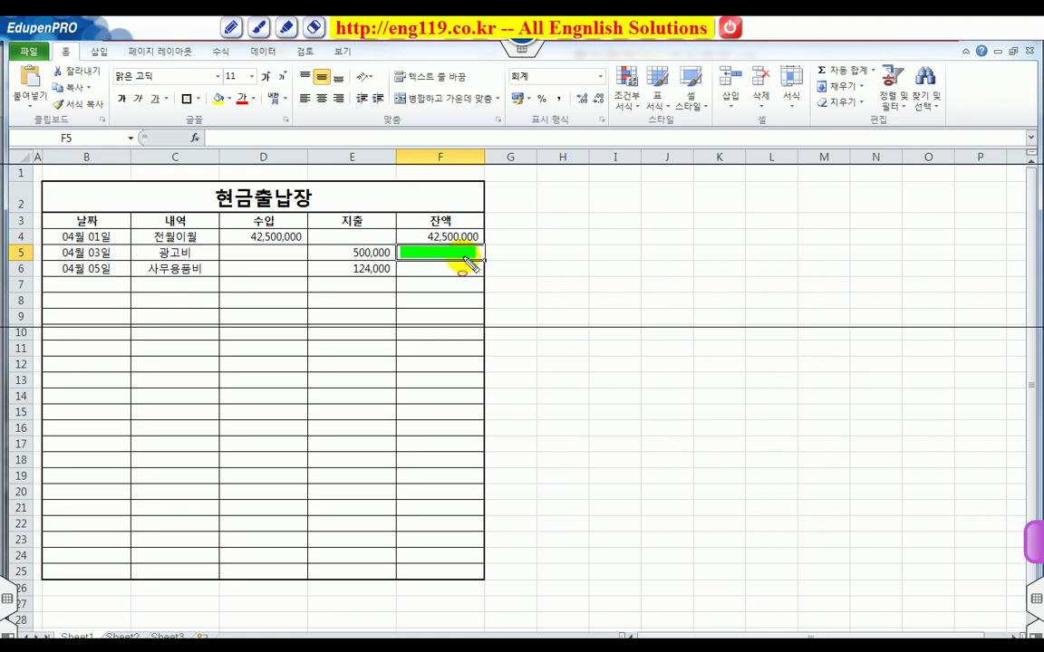
{"action": "left_click_drag", "start_coordinate": [424, 230], "coordinate": [478, 249]}
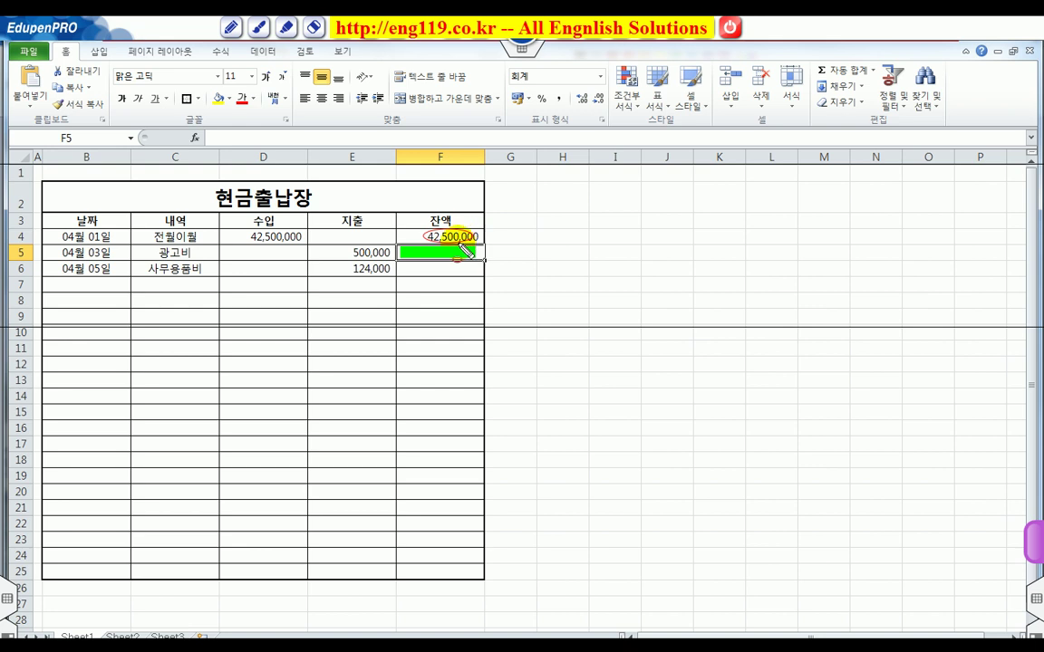
{"action": "left_click_drag", "start_coordinate": [246, 243], "coordinate": [300, 261]}
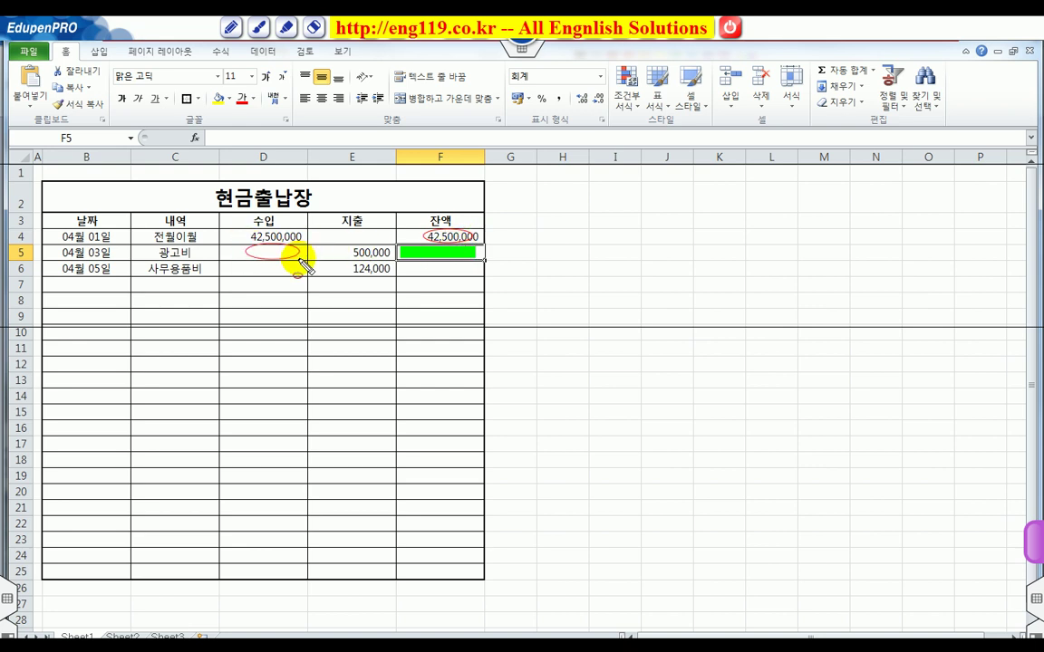
{"action": "left_click_drag", "start_coordinate": [349, 247], "coordinate": [390, 260]}
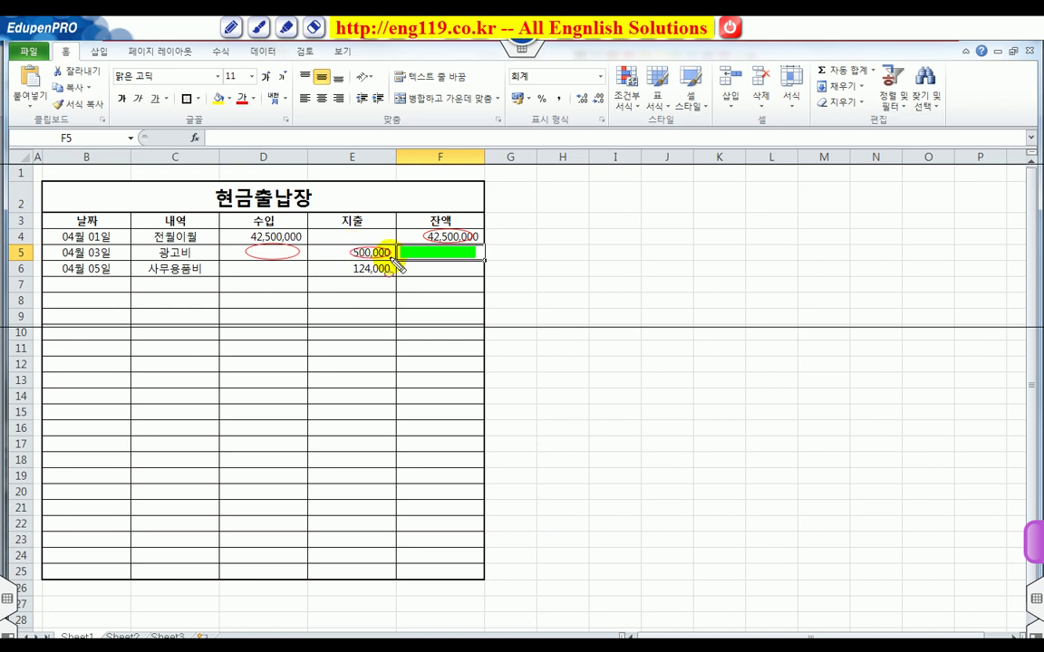
{"action": "key", "text": "Escape"}
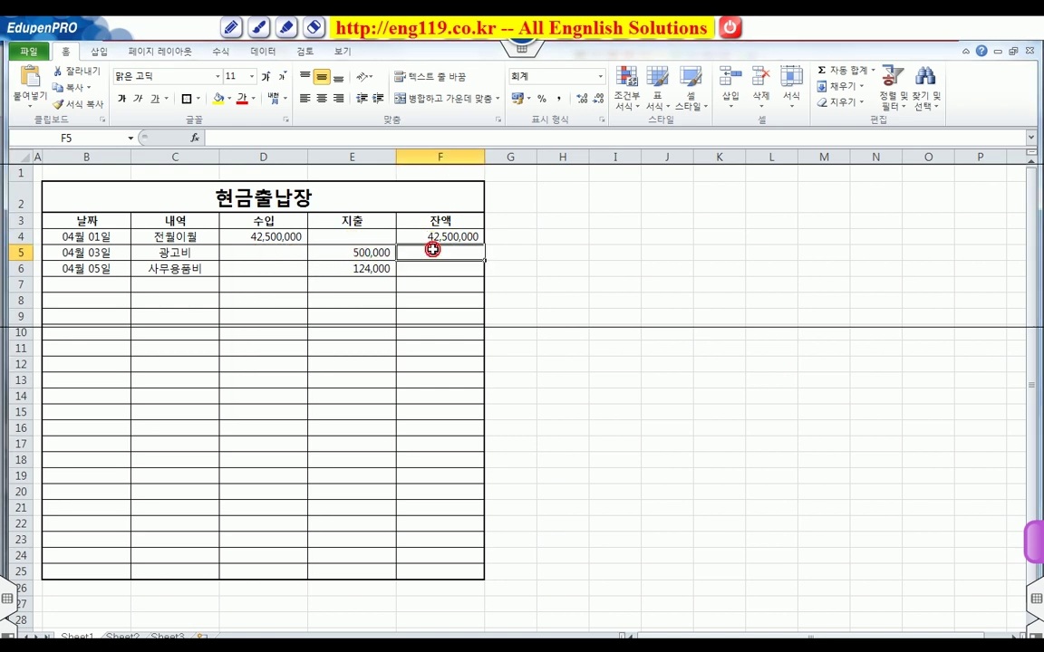
Step: Calculate the running balance in cell F5 with the formula =F4+D5-E5
{"action": "type", "text": "="}
{"action": "left_click", "coordinate": [427, 236]}
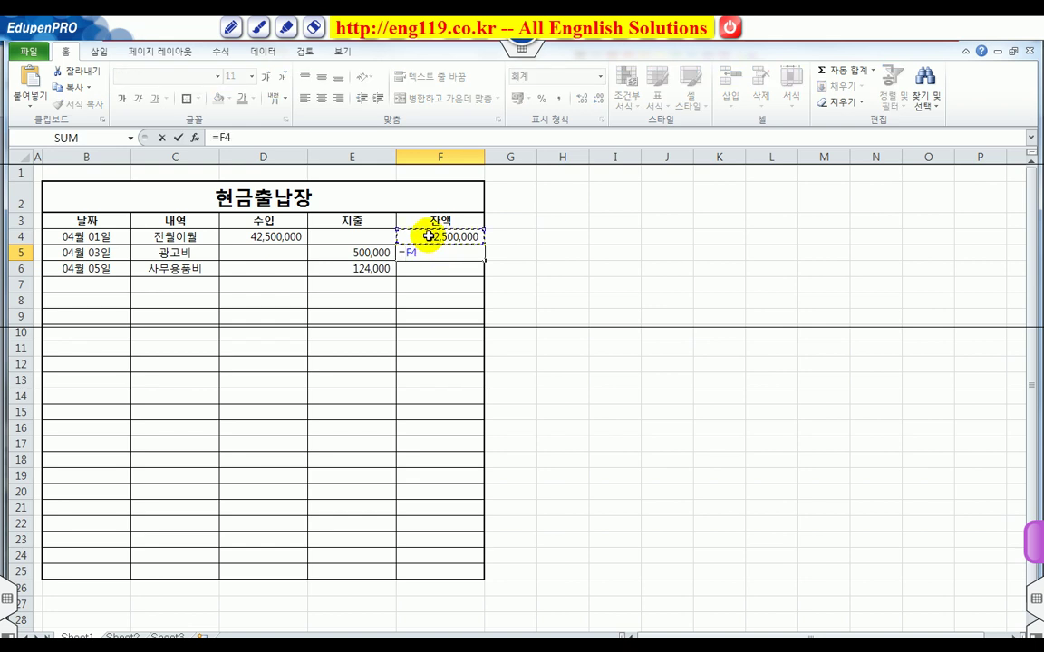
{"action": "type", "text": "+"}
{"action": "left_click", "coordinate": [265, 256]}
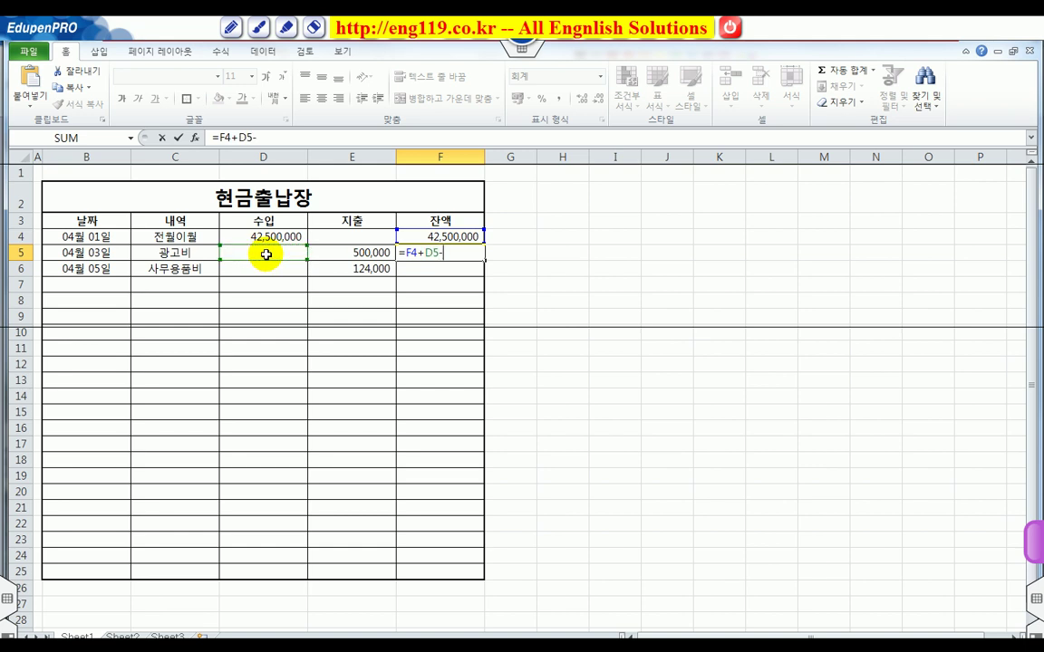
{"action": "left_click", "coordinate": [333, 252]}
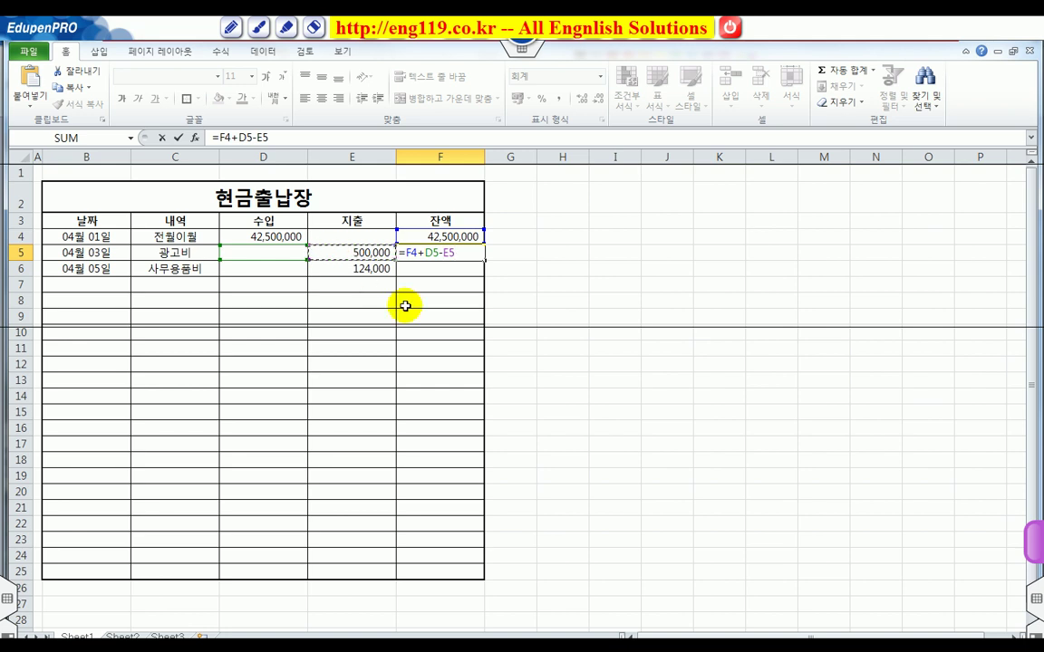
{"action": "key", "text": "Return"}
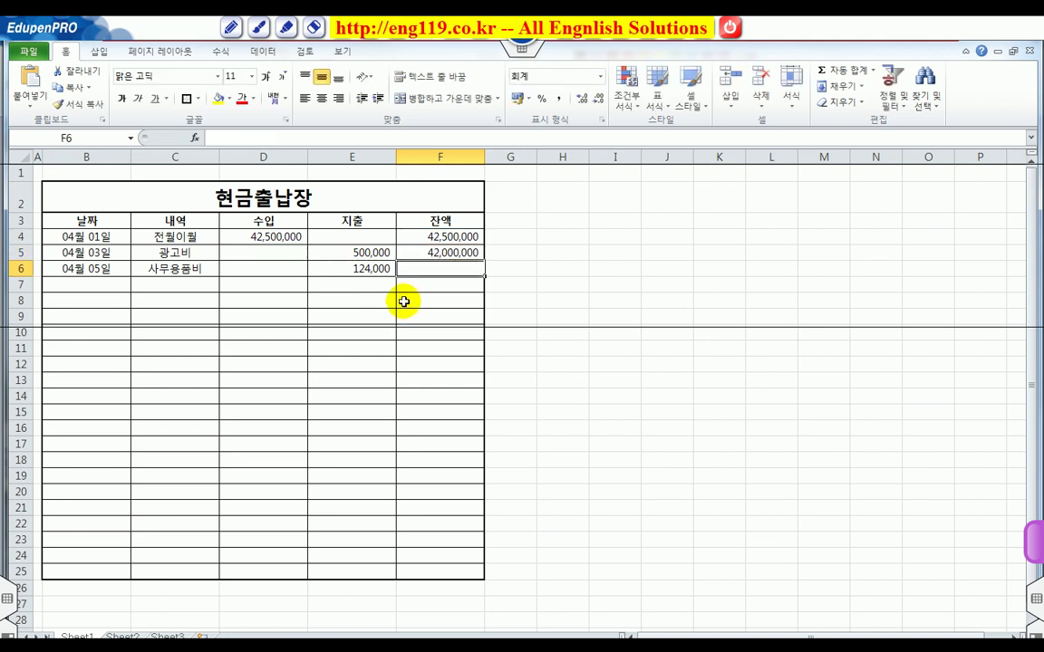
{"action": "left_click", "coordinate": [437, 251]}
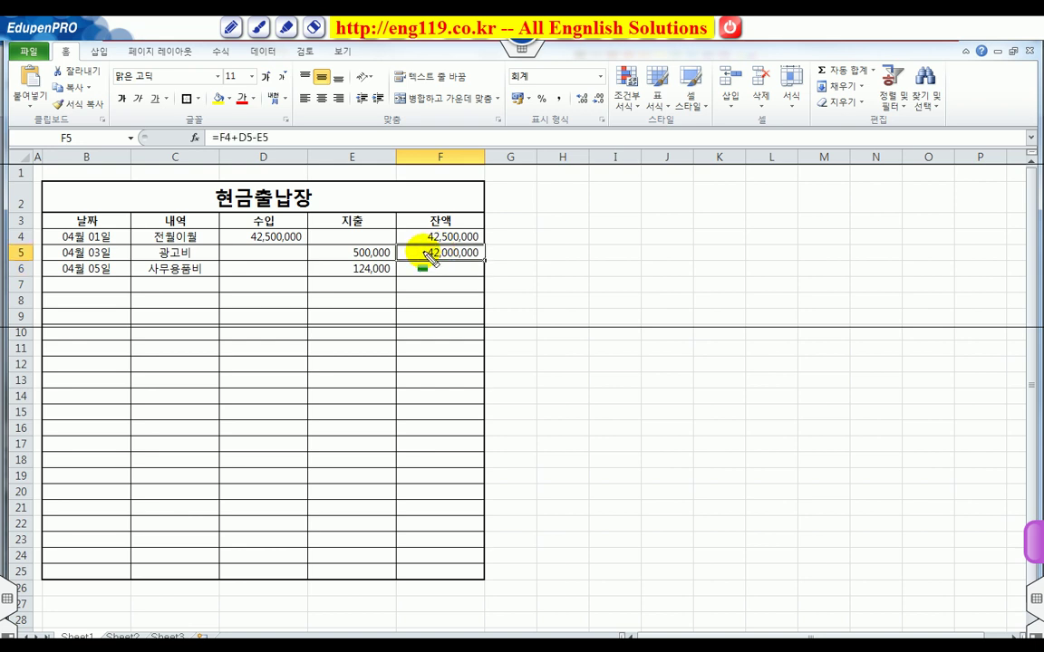
{"action": "left_click_drag", "start_coordinate": [412, 254], "coordinate": [489, 262]}
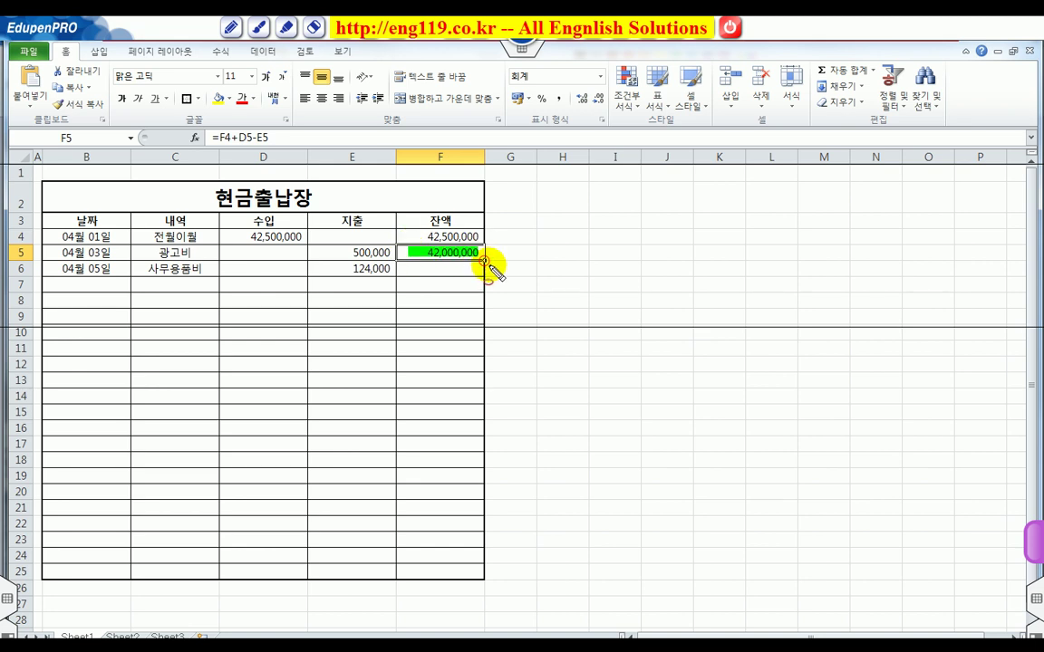
{"action": "mouse_move", "coordinate": [484, 261]}
{"action": "left_mouse_down"}
{"action": "mouse_move", "coordinate": [487, 559]}
{"action": "mouse_move", "coordinate": [486, 547]}
{"action": "left_mouse_up"}
{"action": "key", "text": "Escape"}
Step: Try filling the balance formula from F5 down through F24, and undo the fill
{"action": "left_click", "coordinate": [455, 251]}
{"action": "left_click_drag", "start_coordinate": [485, 260], "coordinate": [475, 560]}
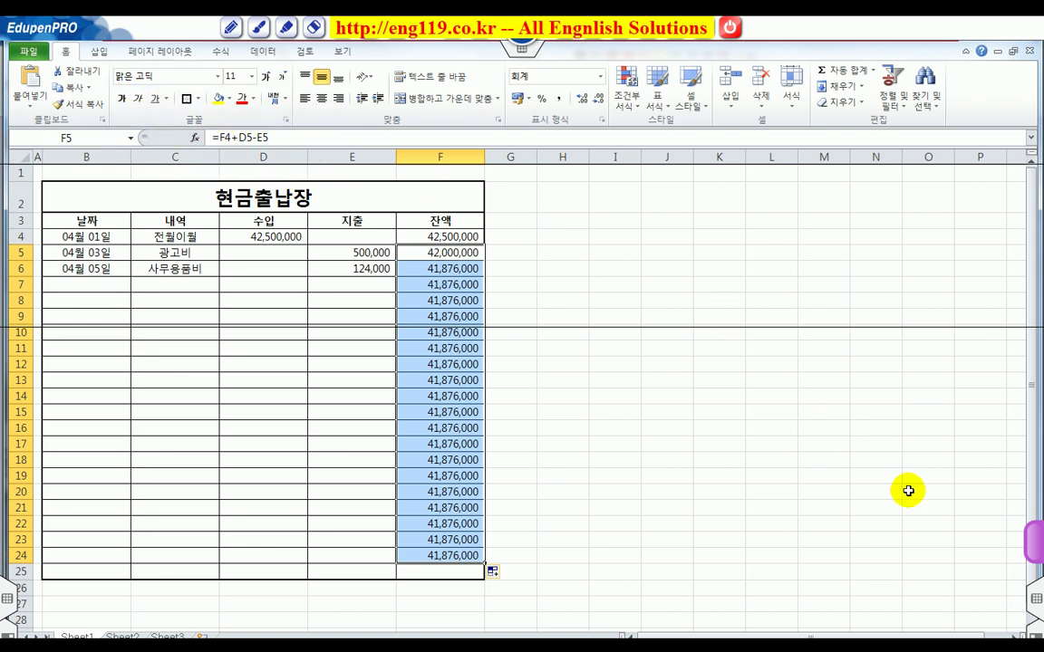
{"action": "left_click", "coordinate": [1034, 599]}
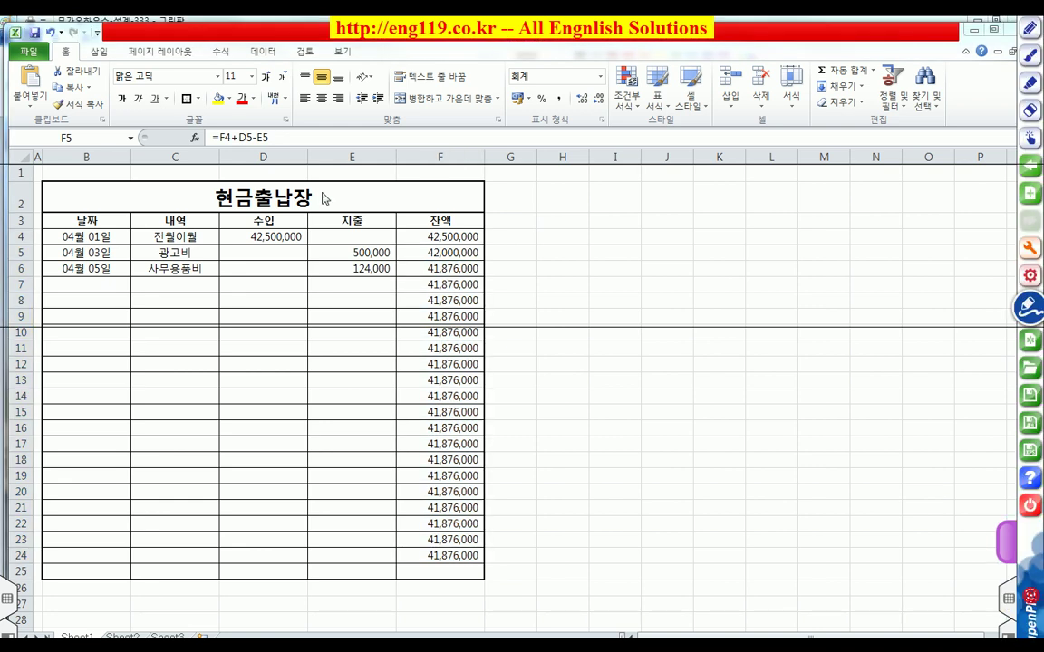
{"action": "left_click", "coordinate": [51, 37]}
{"action": "left_click", "coordinate": [52, 36]}
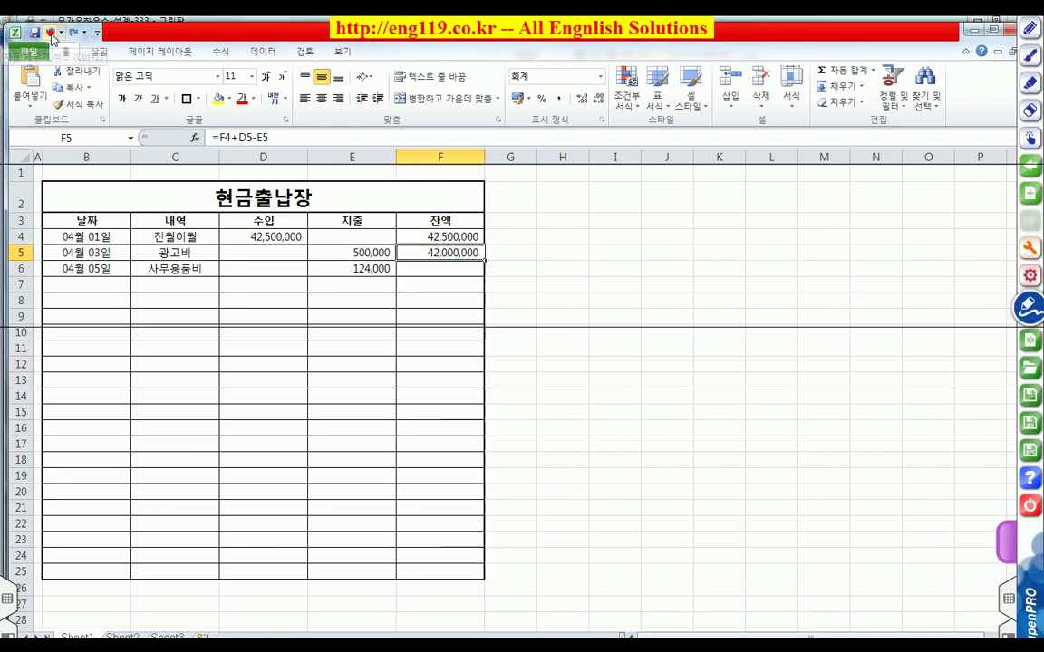
Step: Fill the balance formula from F5 down to F6 only
{"action": "left_click_drag", "start_coordinate": [485, 261], "coordinate": [488, 272]}
{"action": "left_click", "coordinate": [540, 271]}
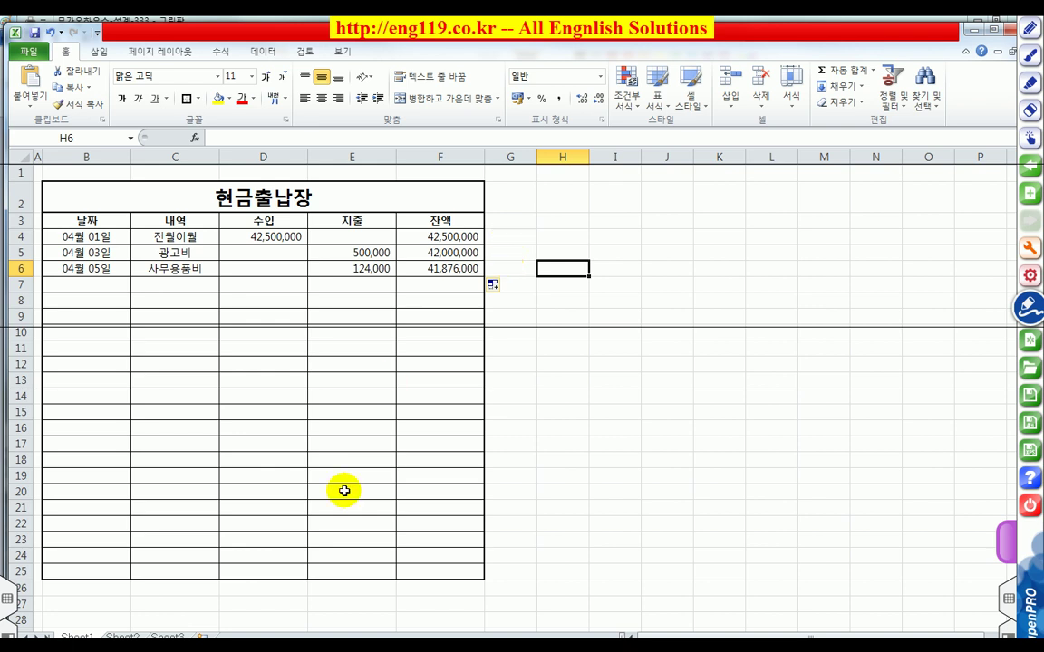
{"action": "left_click", "coordinate": [83, 588]}
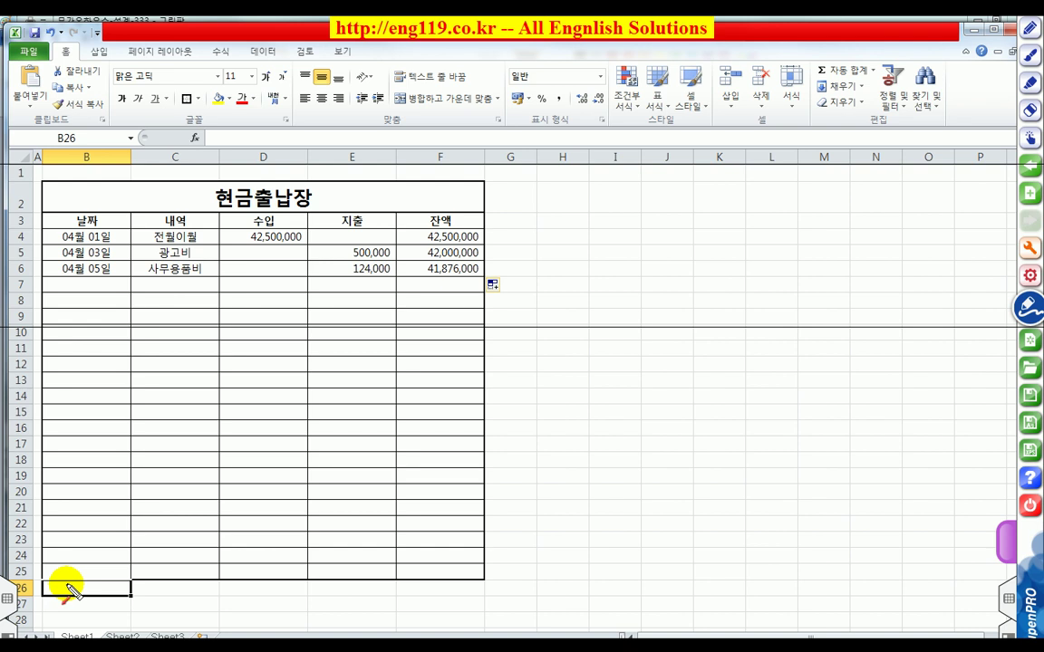
{"action": "mouse_move", "coordinate": [45, 590]}
{"action": "left_mouse_down"}
{"action": "mouse_move", "coordinate": [288, 593]}
{"action": "mouse_move", "coordinate": [214, 593]}
{"action": "left_mouse_up"}
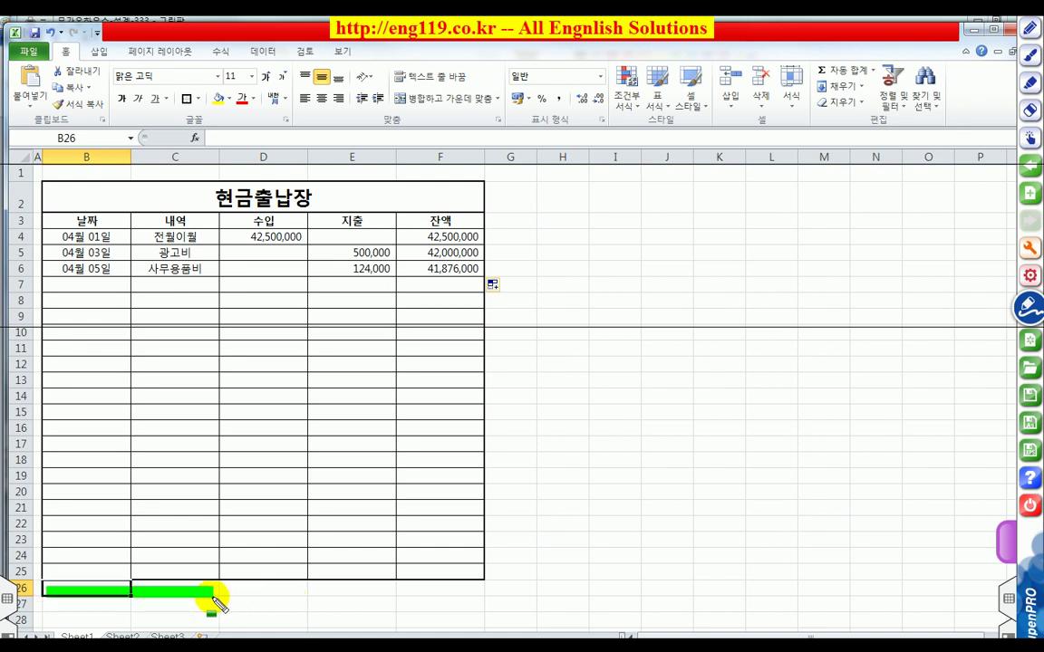
{"action": "key", "text": "Escape"}
Step: Add a bold 합 계 label below the table, merged and centered across B26:C26
{"action": "left_click", "coordinate": [110, 589]}
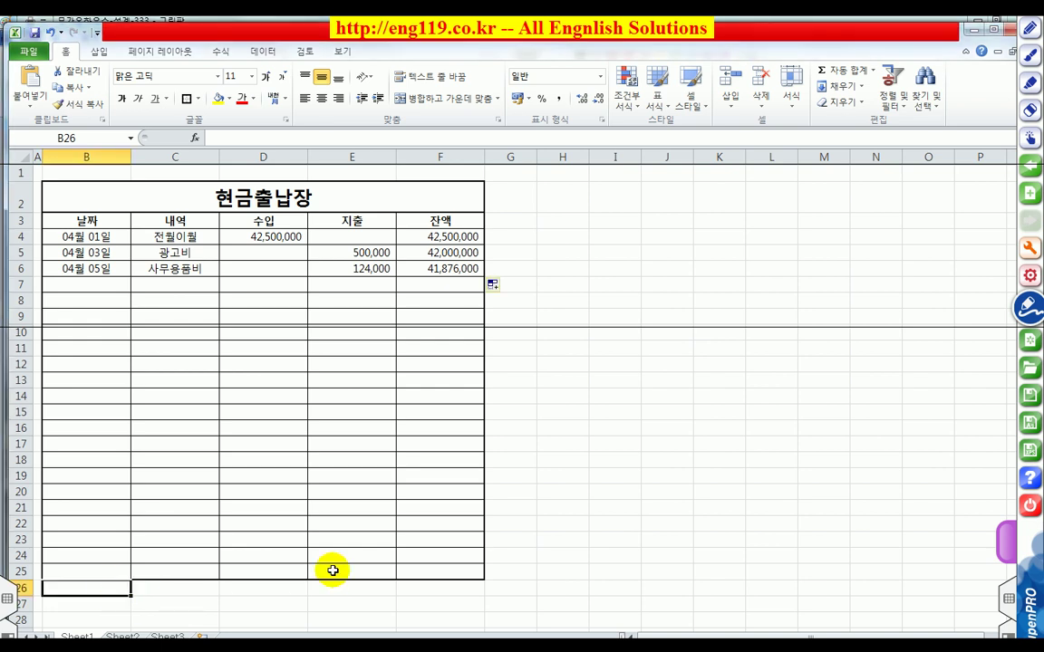
{"action": "type", "text": "ㅎ"}
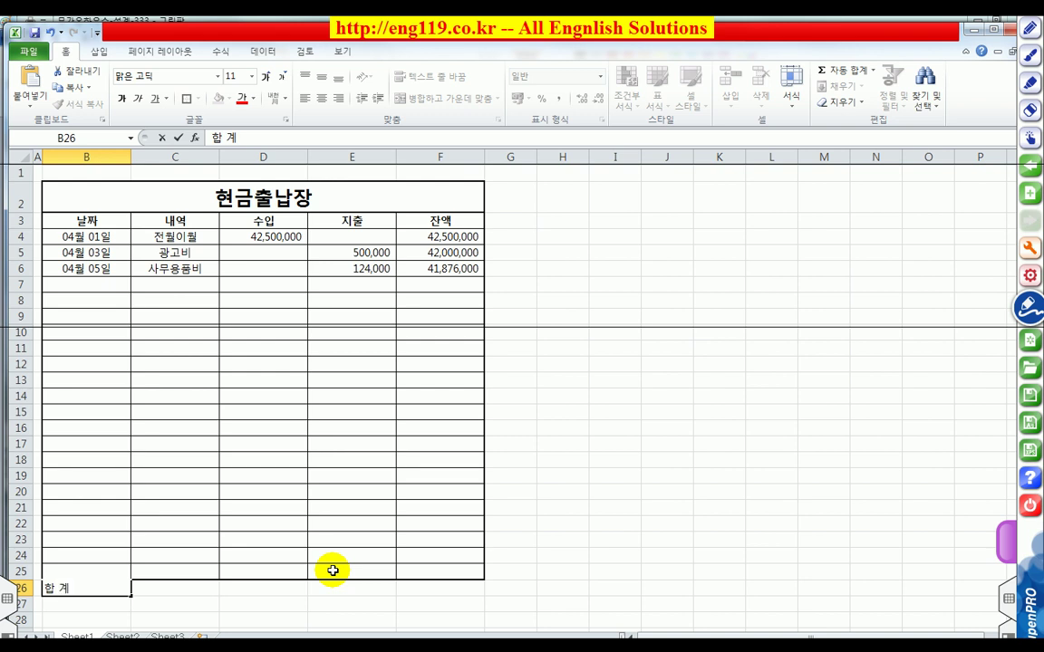
{"action": "key", "text": "Return"}
{"action": "left_click_drag", "start_coordinate": [51, 589], "coordinate": [171, 589]}
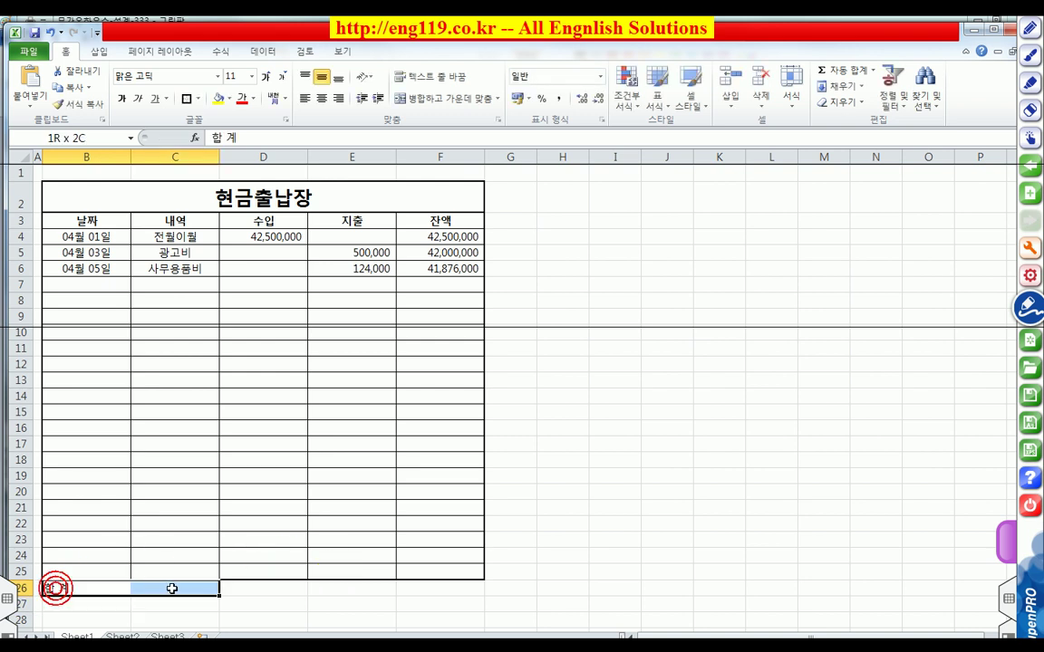
{"action": "left_click", "coordinate": [434, 103]}
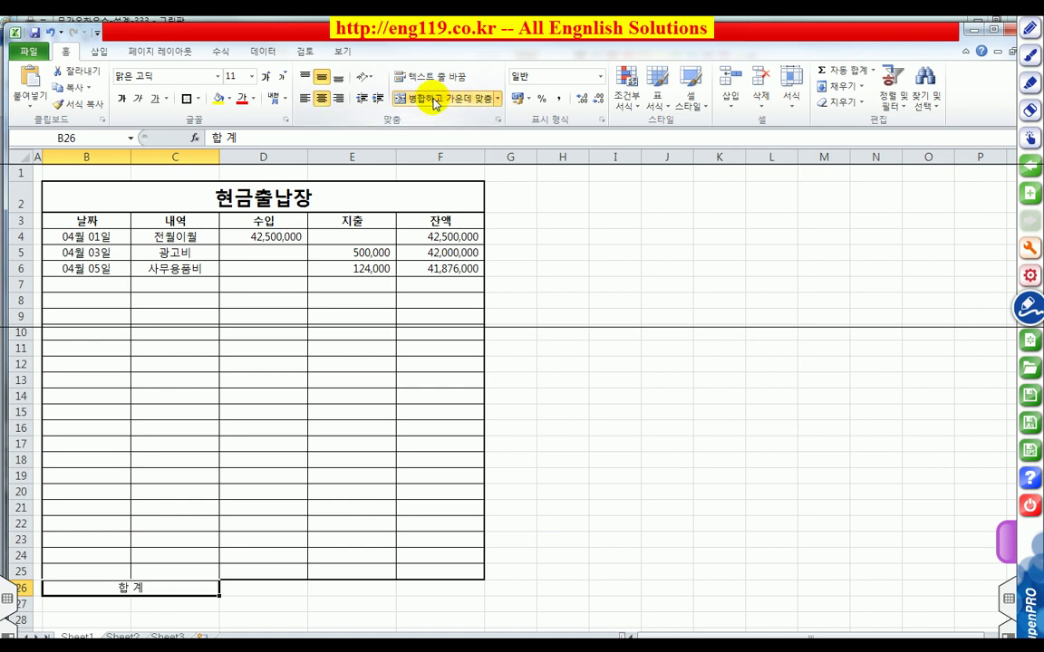
{"action": "left_click", "coordinate": [120, 100]}
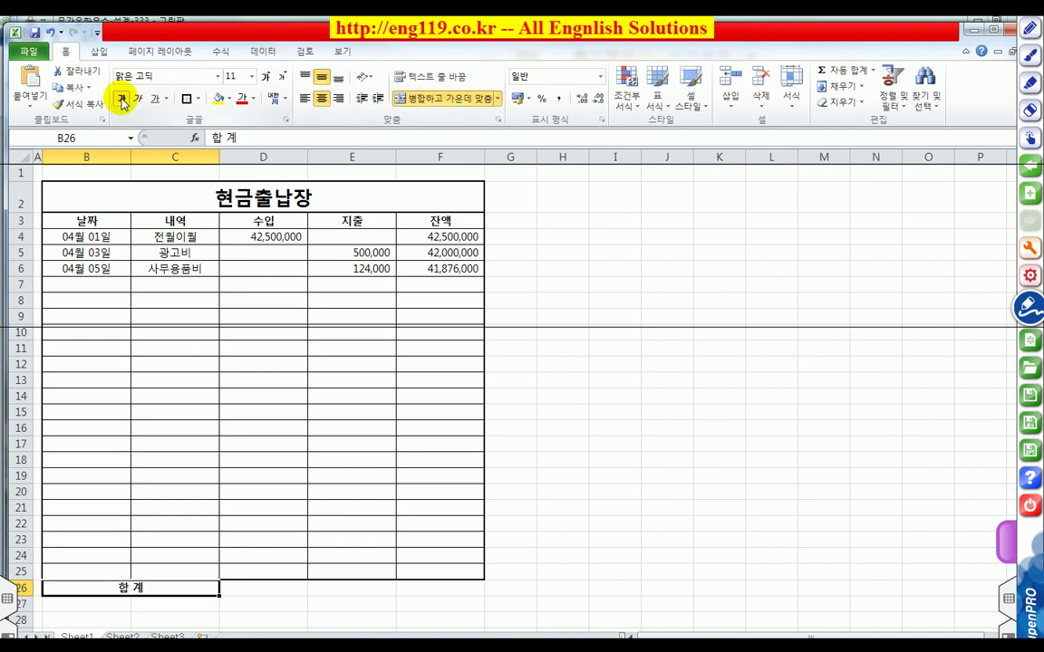
Step: Total the 수입 column in D26 with =SUM(D4:D25) and fill the formula across to F26
{"action": "left_click", "coordinate": [270, 593]}
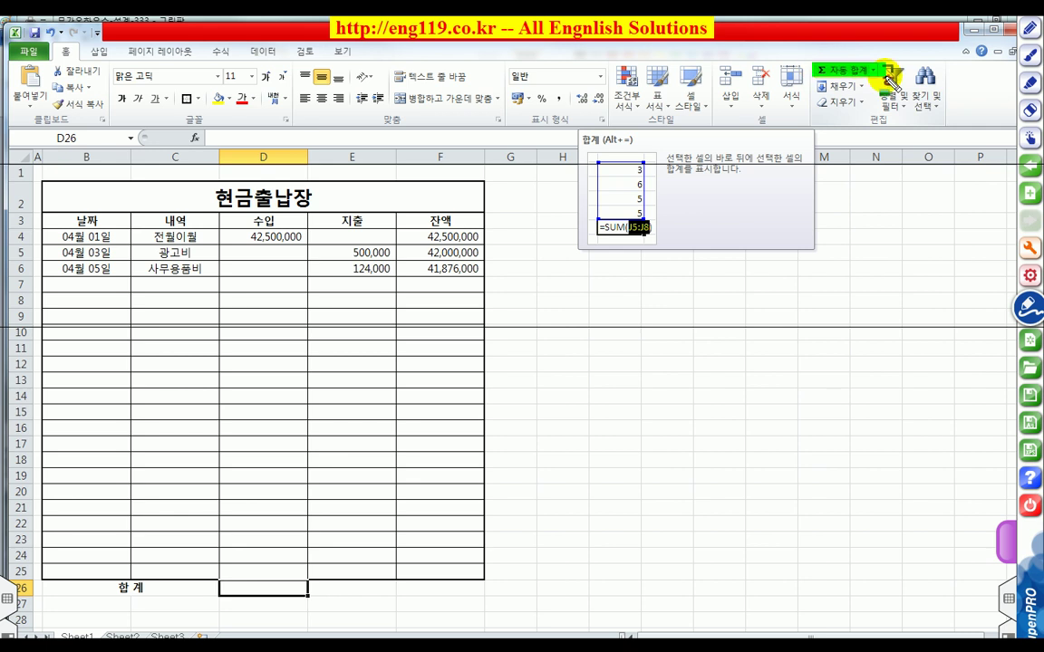
{"action": "left_click", "coordinate": [841, 76]}
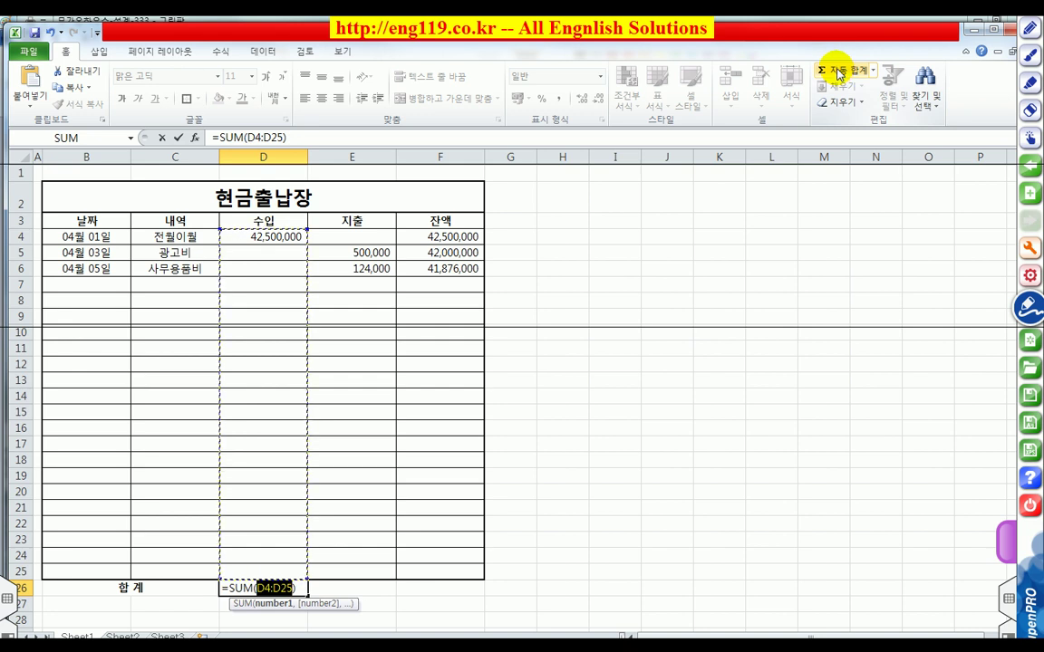
{"action": "key", "text": "Return"}
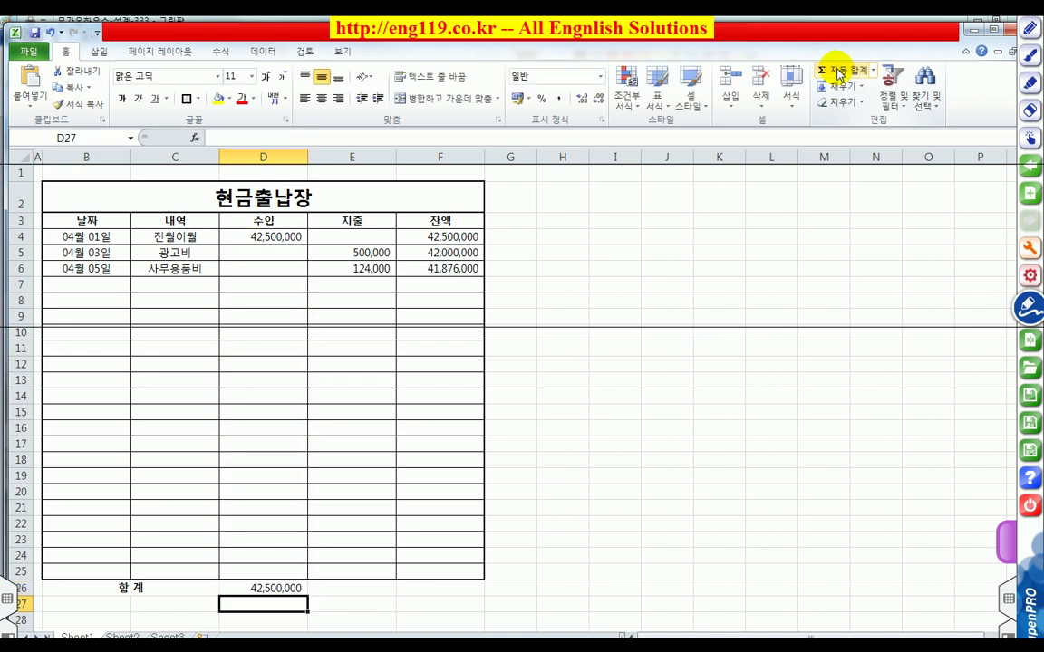
{"action": "left_click", "coordinate": [276, 589]}
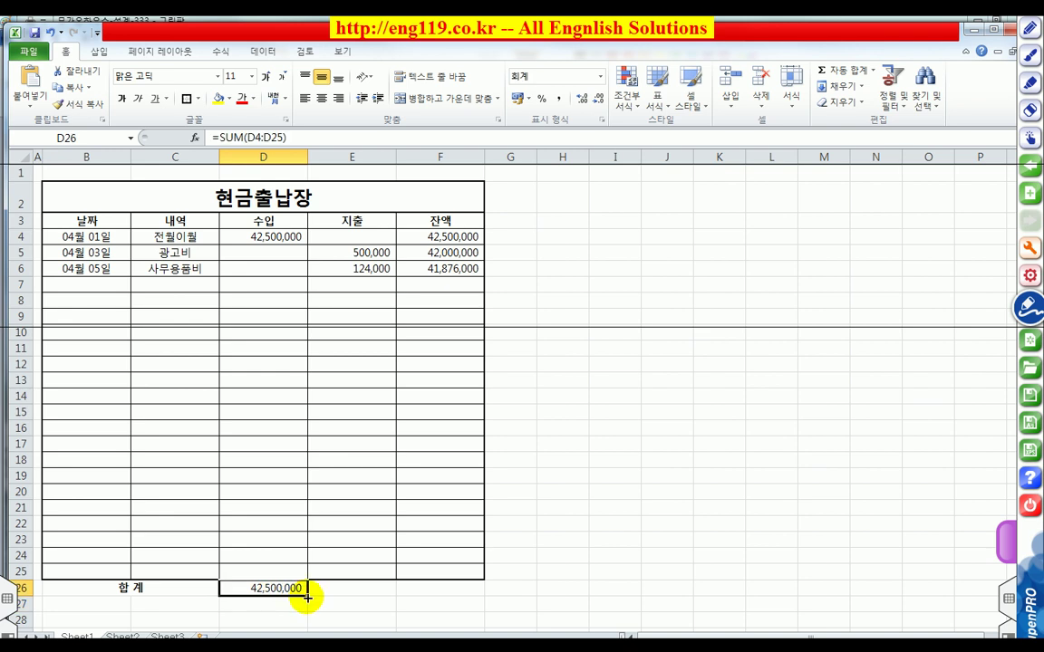
{"action": "left_click_drag", "start_coordinate": [308, 597], "coordinate": [456, 600]}
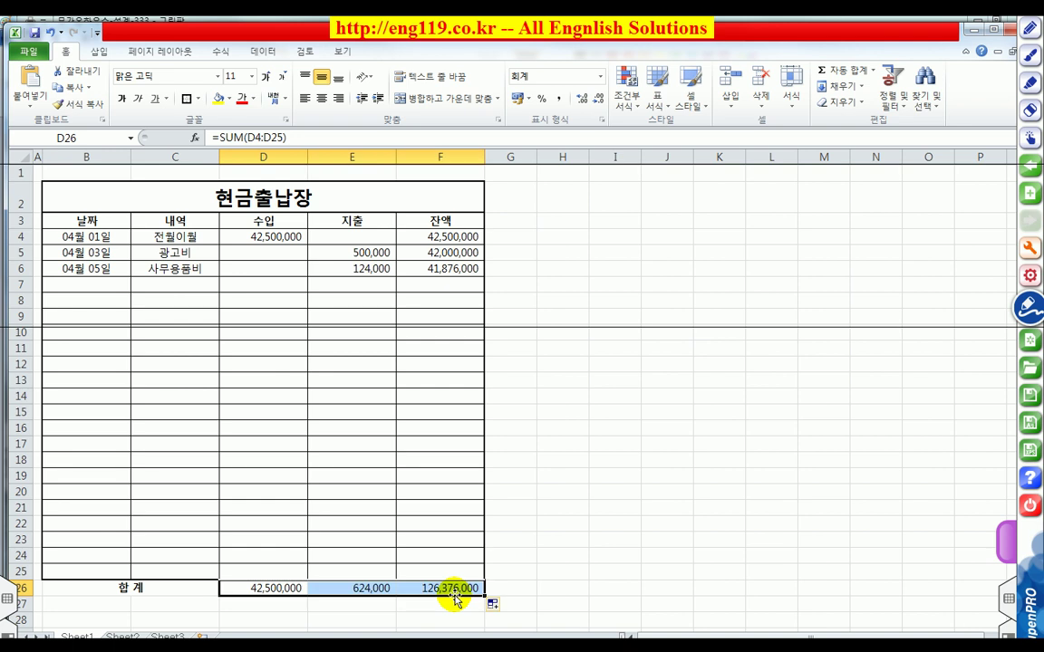
{"action": "left_click", "coordinate": [532, 565]}
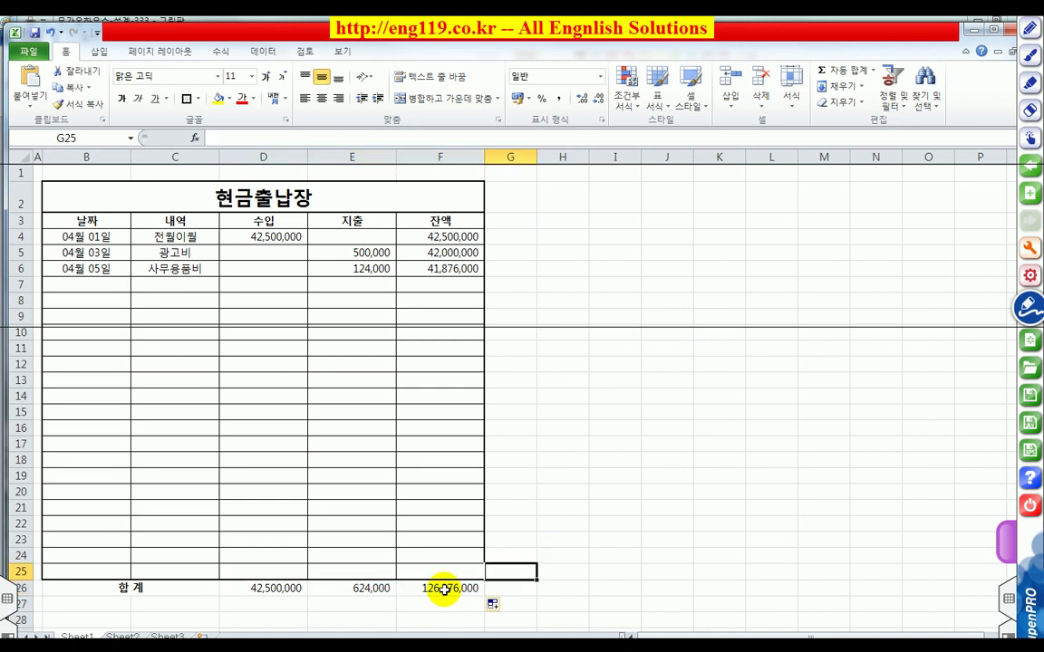
Step: Clear the total formula from the 잔액 column in cell F26
{"action": "left_click", "coordinate": [443, 588]}
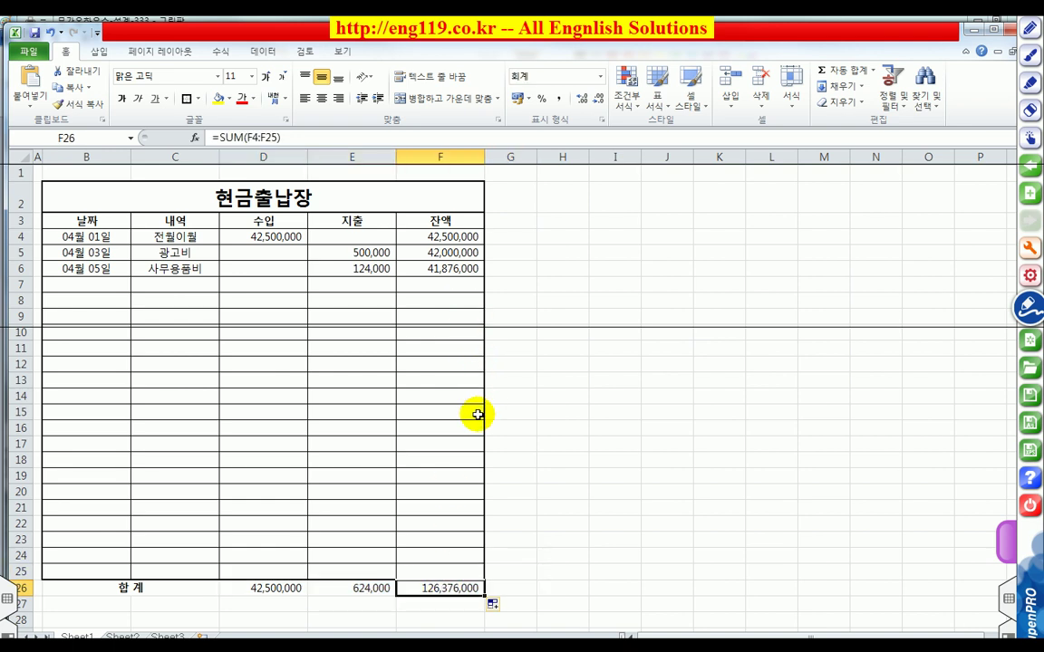
{"action": "key", "text": "Delete"}
{"action": "left_click", "coordinate": [542, 458]}
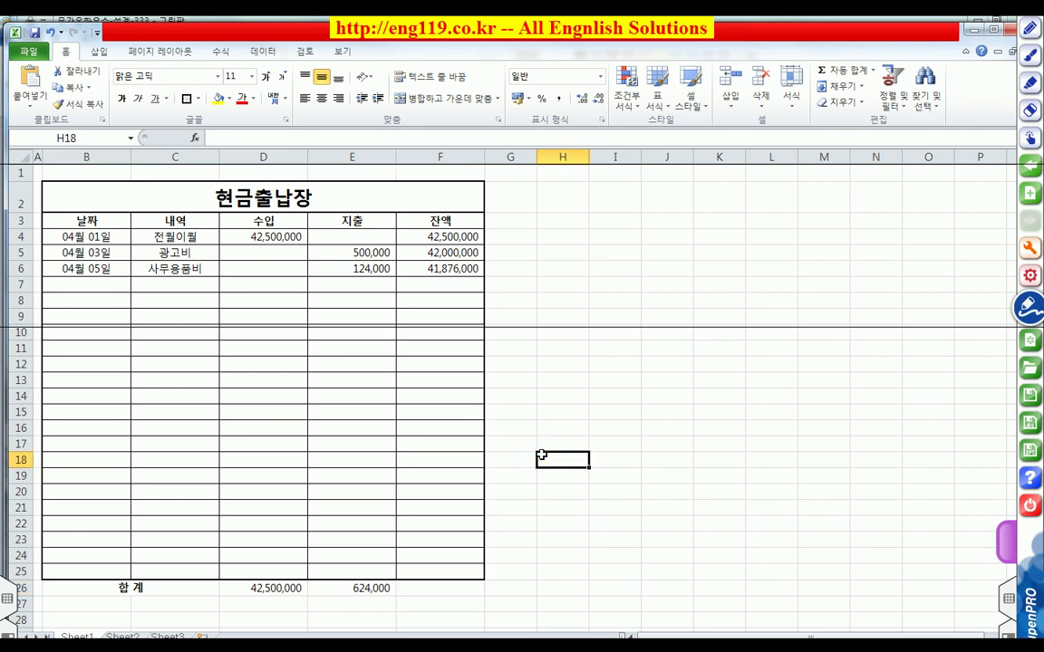
Step: Put a thick box border around the total row B26:F26
{"action": "left_click_drag", "start_coordinate": [68, 589], "coordinate": [424, 588]}
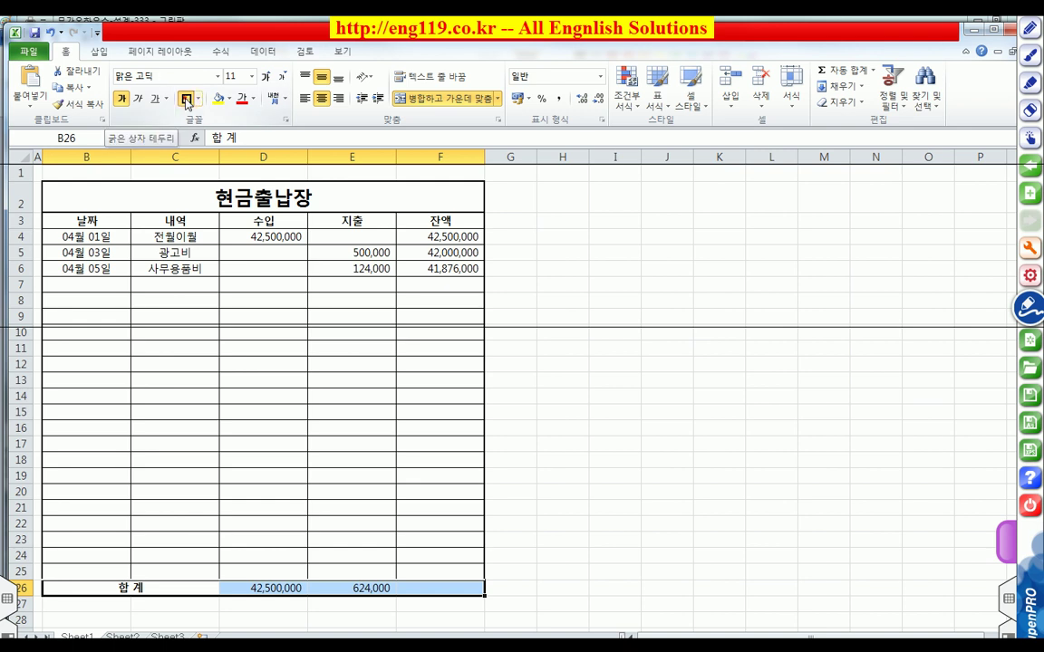
{"action": "left_click", "coordinate": [186, 99]}
{"action": "left_click", "coordinate": [602, 354]}
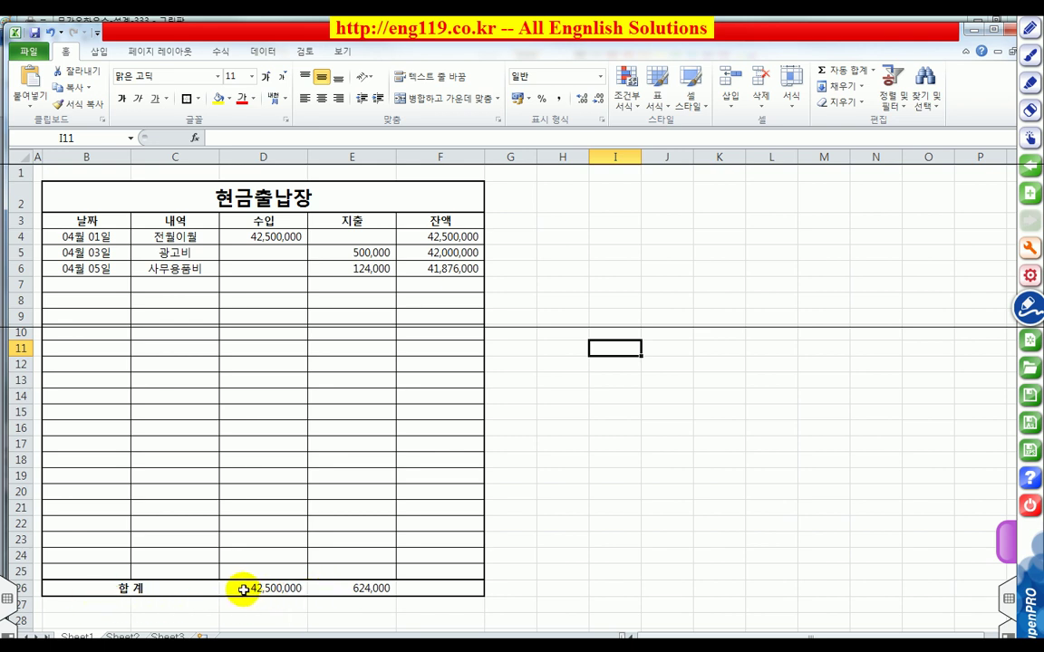
Step: Apply all borders to the total row B26:F26 and outline it with a thick box border
{"action": "left_click_drag", "start_coordinate": [86, 588], "coordinate": [426, 590]}
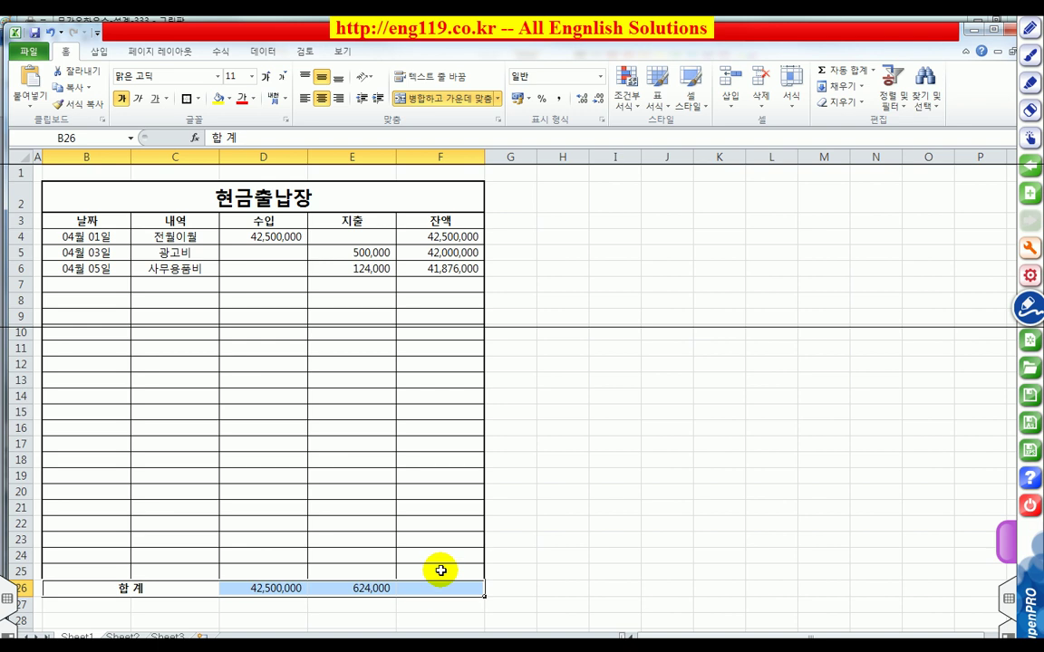
{"action": "left_click", "coordinate": [199, 100]}
{"action": "left_click", "coordinate": [134, 218]}
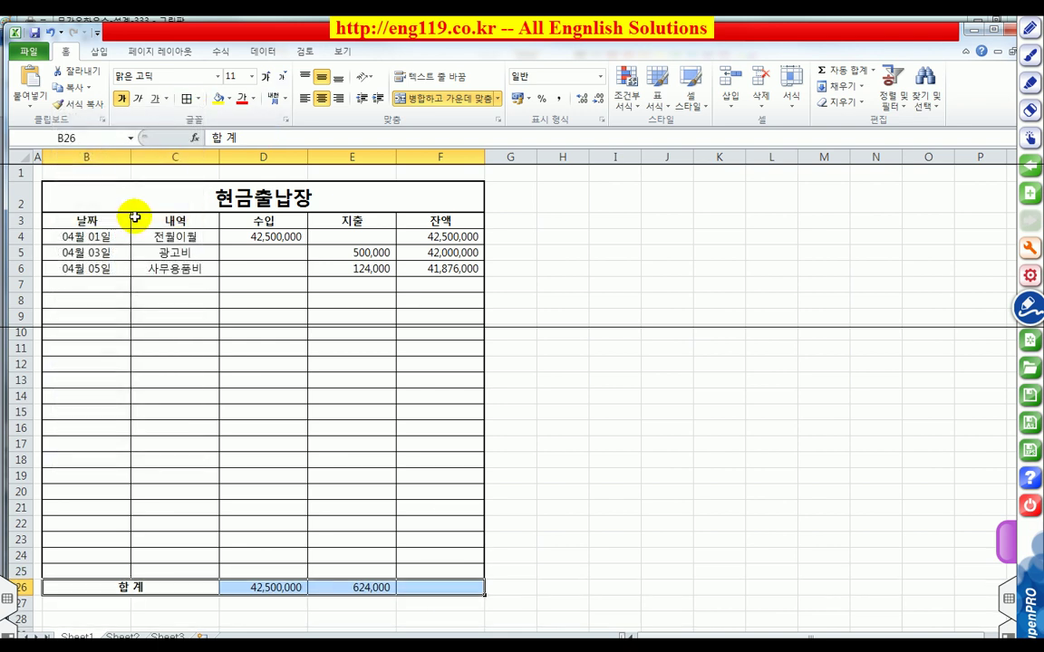
{"action": "left_click", "coordinate": [201, 100]}
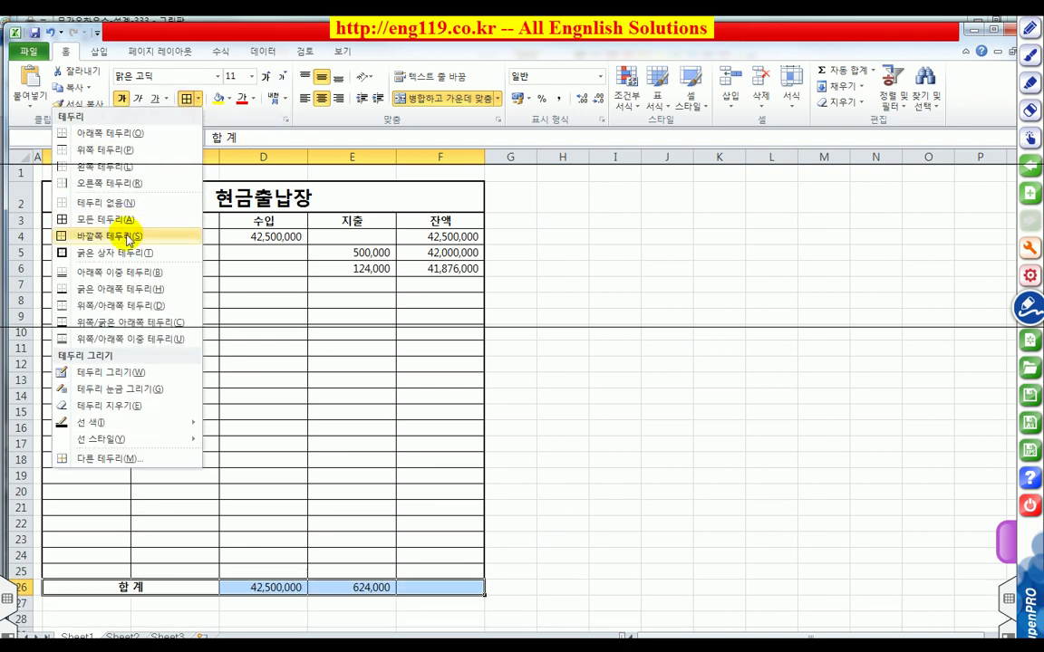
{"action": "left_click", "coordinate": [121, 248]}
{"action": "left_click", "coordinate": [635, 379]}
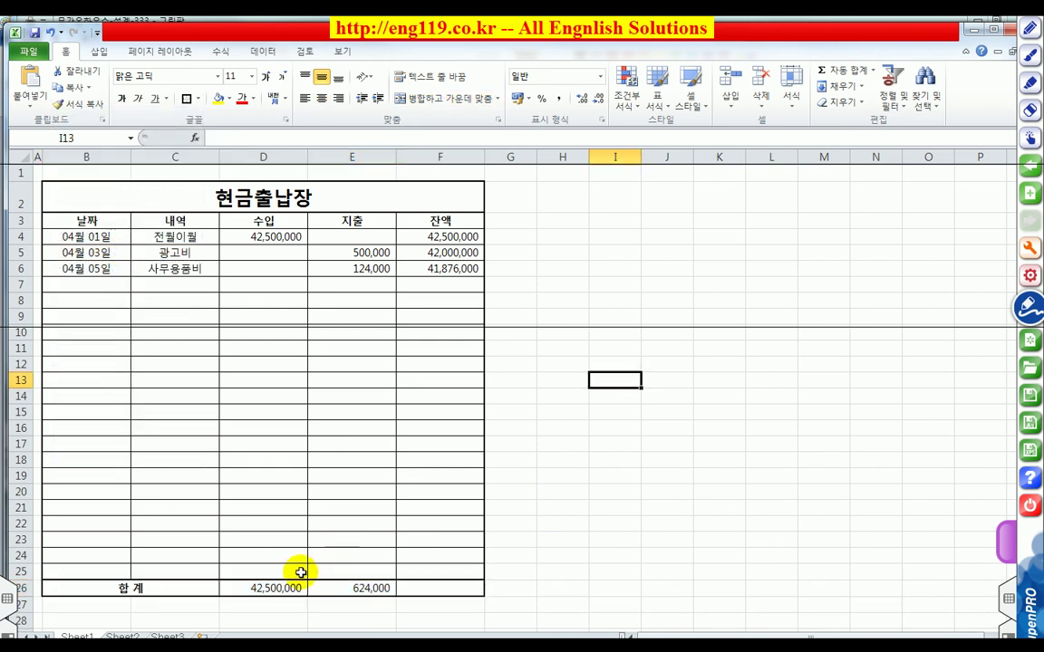
Step: Format the totals in D26:E26 with the 회계 (accounting) number format showing the ₩ symbol
{"action": "left_click_drag", "start_coordinate": [257, 588], "coordinate": [358, 589]}
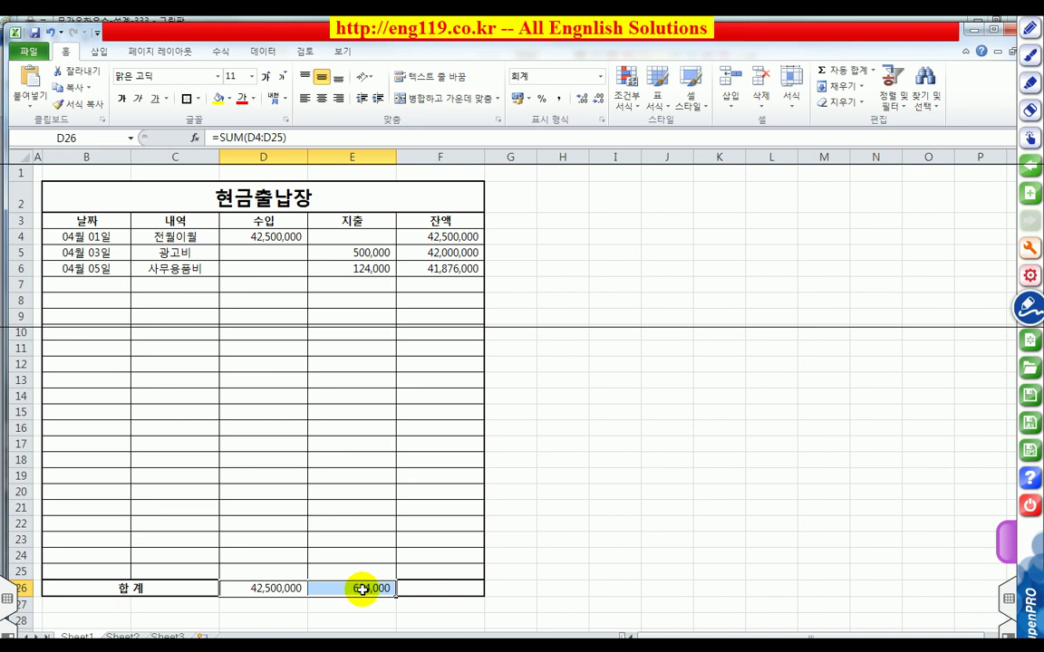
{"action": "left_click", "coordinate": [600, 78]}
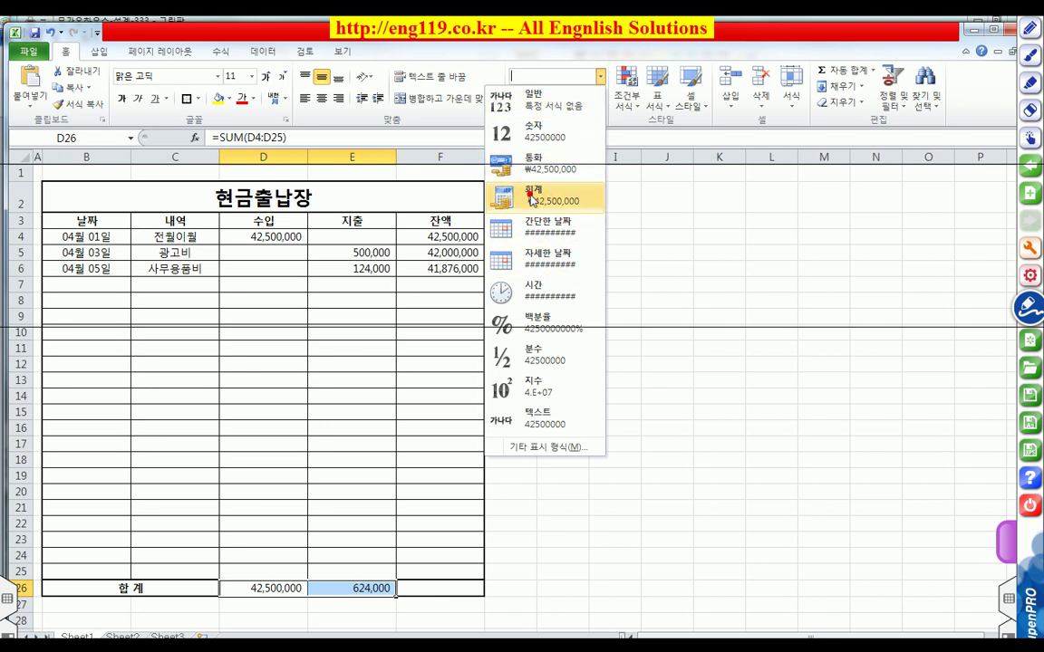
{"action": "left_click", "coordinate": [533, 200]}
{"action": "left_click", "coordinate": [637, 255]}
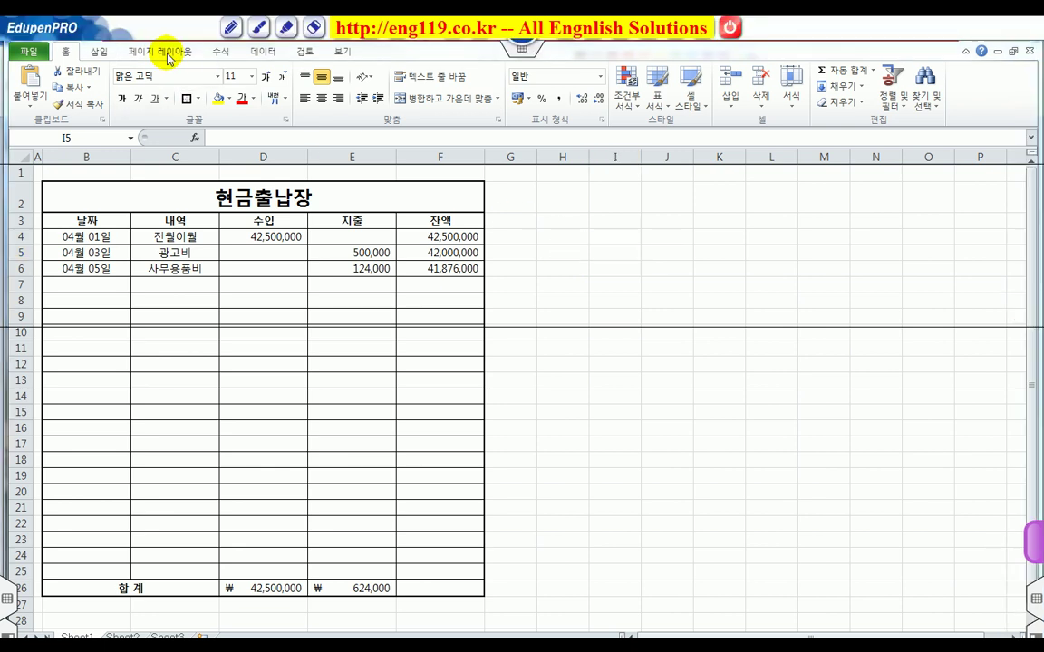
Step: Set the left and right page margins to 0.5 in the page setup
{"action": "left_click", "coordinate": [163, 51]}
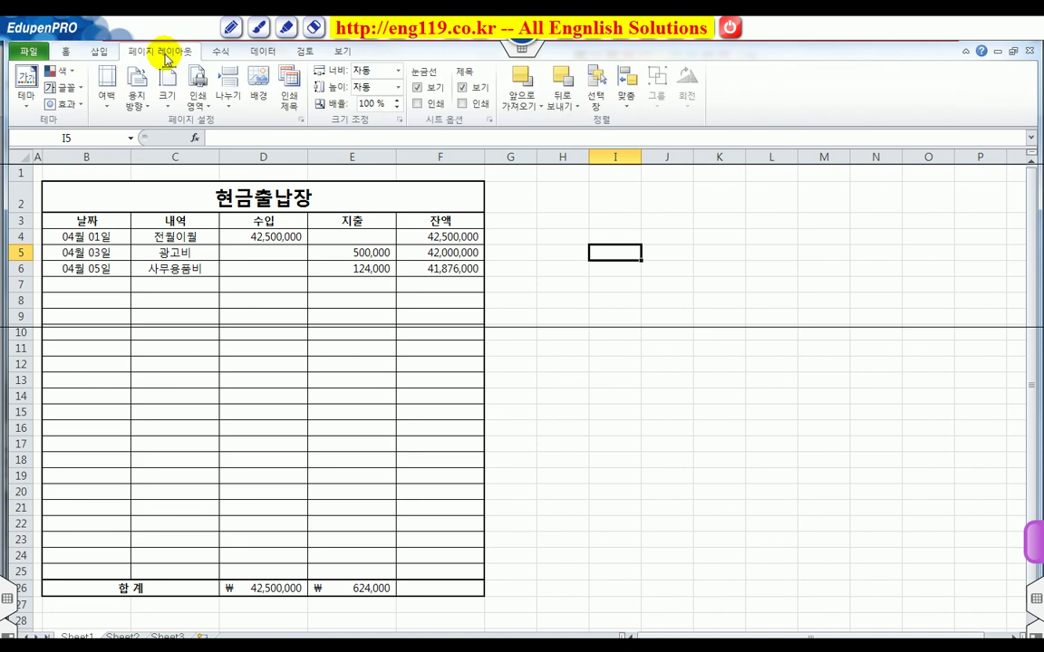
{"action": "left_click_drag", "start_coordinate": [293, 110], "coordinate": [311, 127]}
{"action": "left_click_drag", "start_coordinate": [340, 84], "coordinate": [305, 118]}
{"action": "key", "text": "Escape"}
{"action": "left_click", "coordinate": [301, 118]}
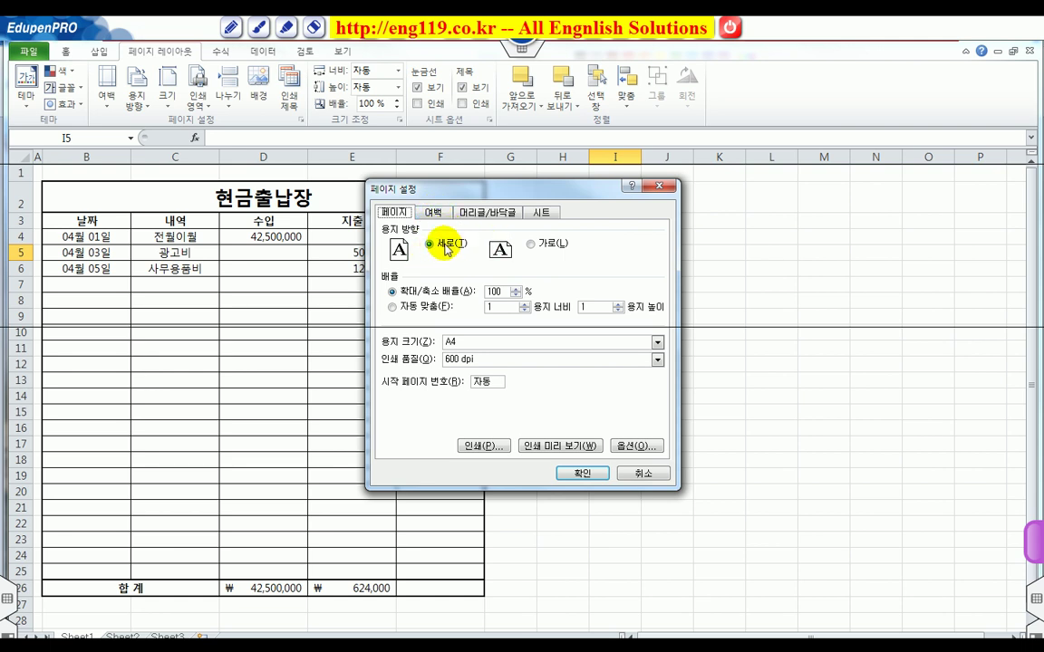
{"action": "left_click", "coordinate": [434, 213]}
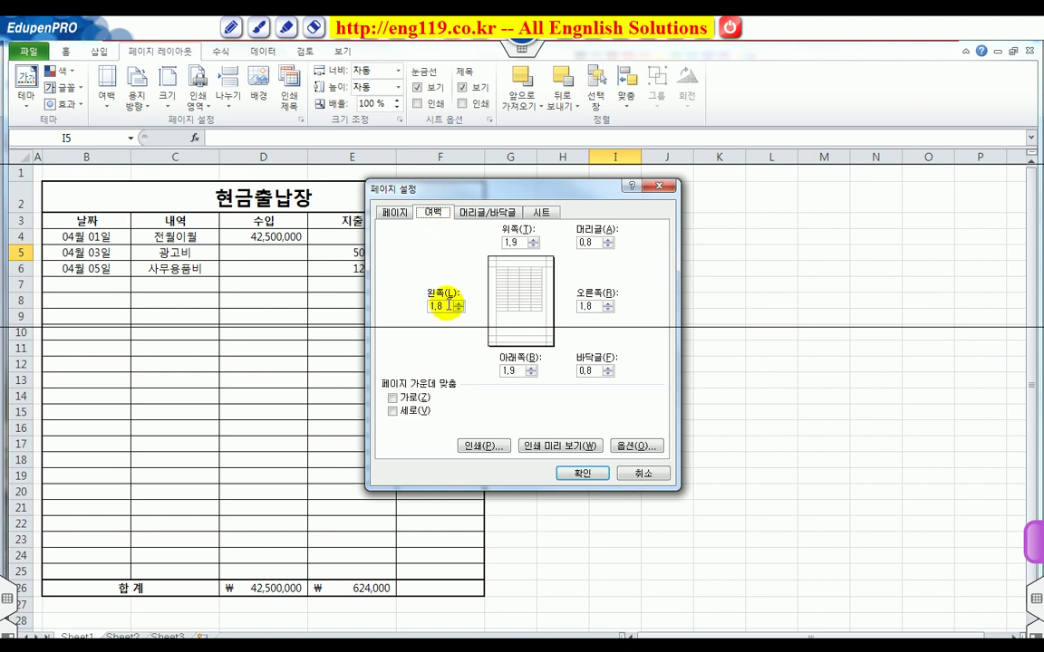
{"action": "left_click_drag", "start_coordinate": [449, 305], "coordinate": [399, 306]}
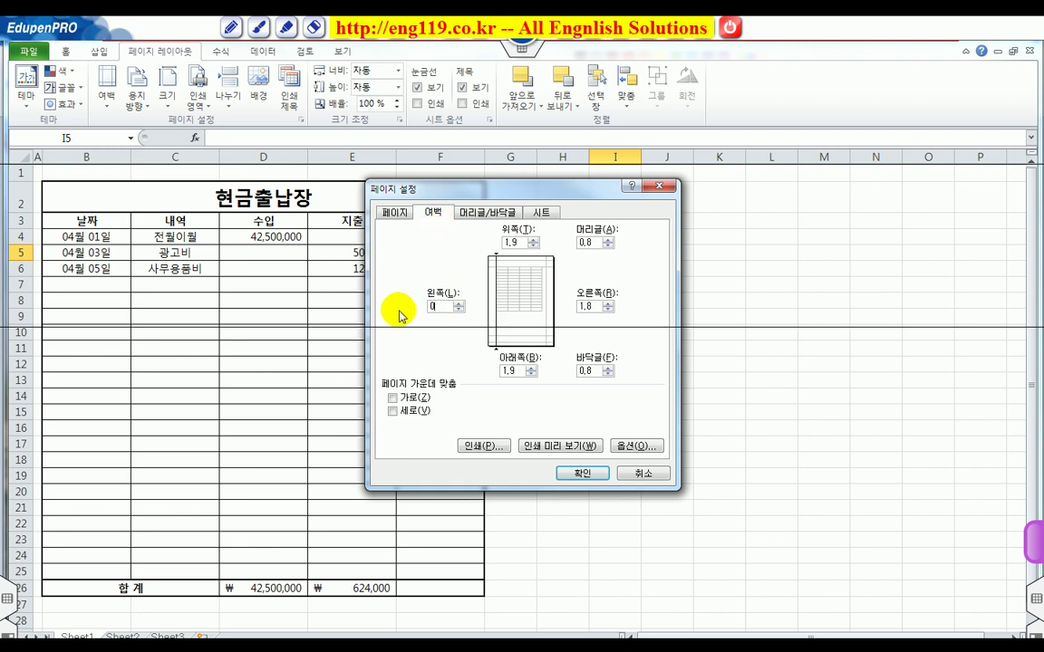
{"action": "double_click", "coordinate": [598, 307]}
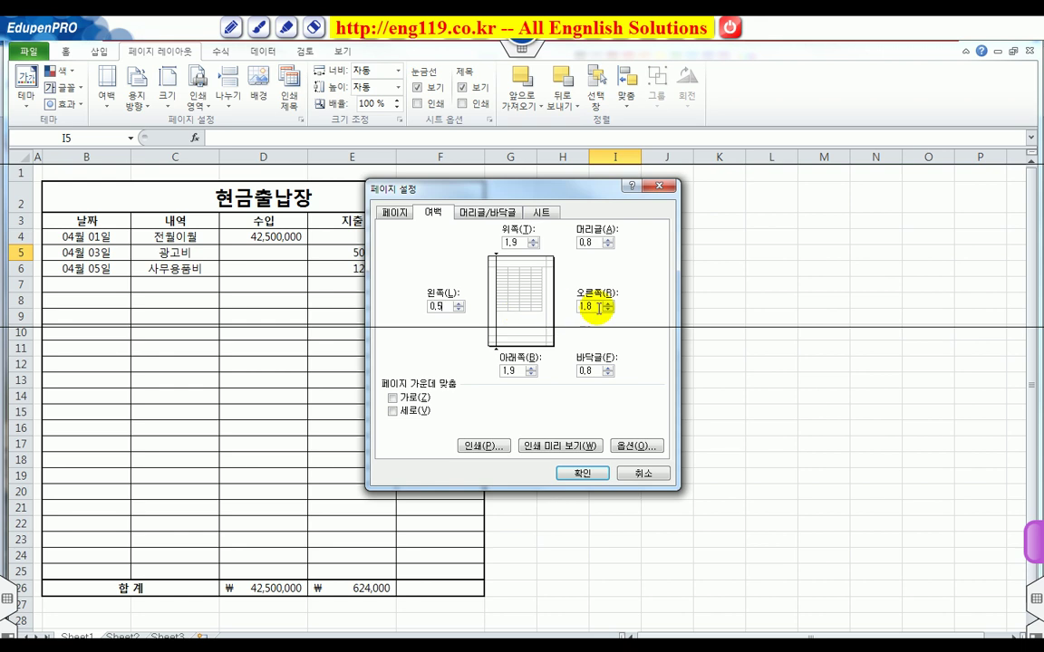
{"action": "double_click", "coordinate": [599, 308]}
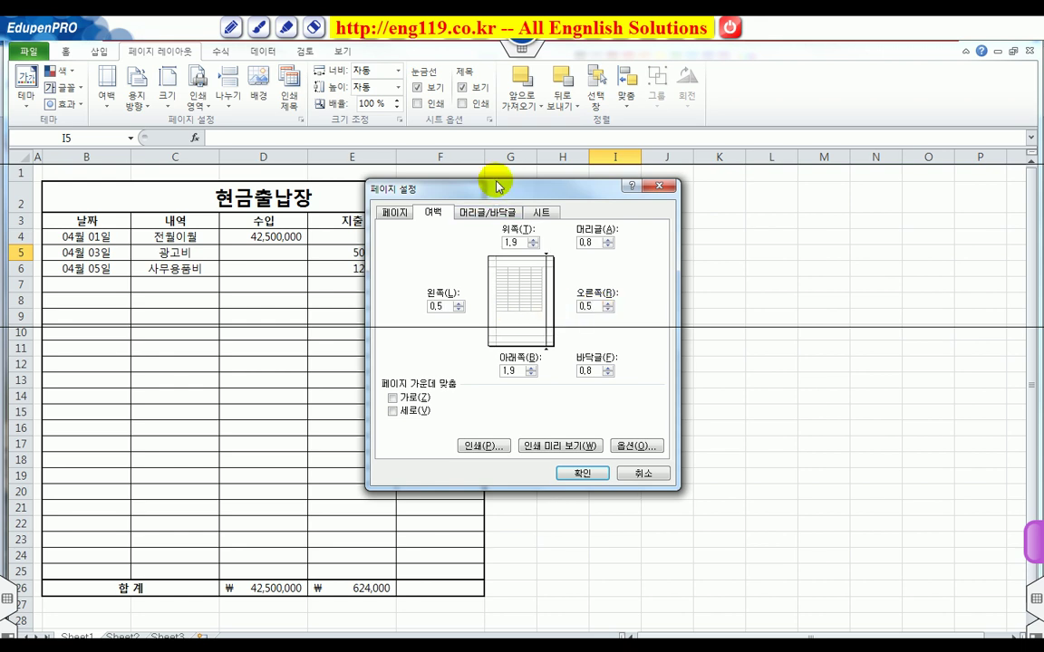
Step: Center the printout on the page both horizontally (가로) and vertically (세로)
{"action": "left_click", "coordinate": [411, 398]}
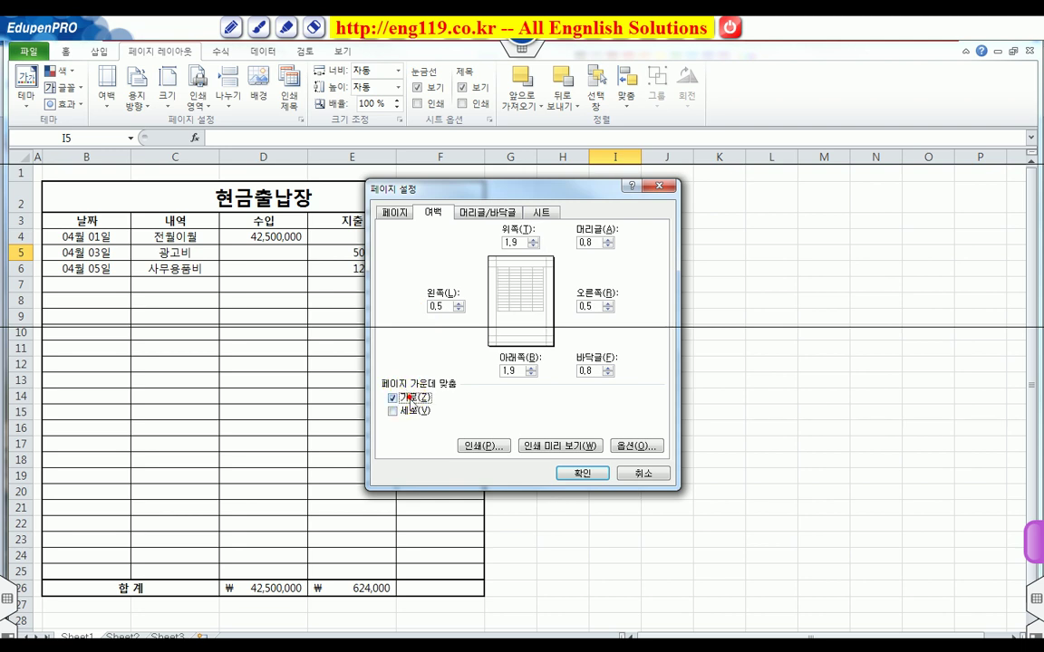
{"action": "left_click", "coordinate": [411, 415]}
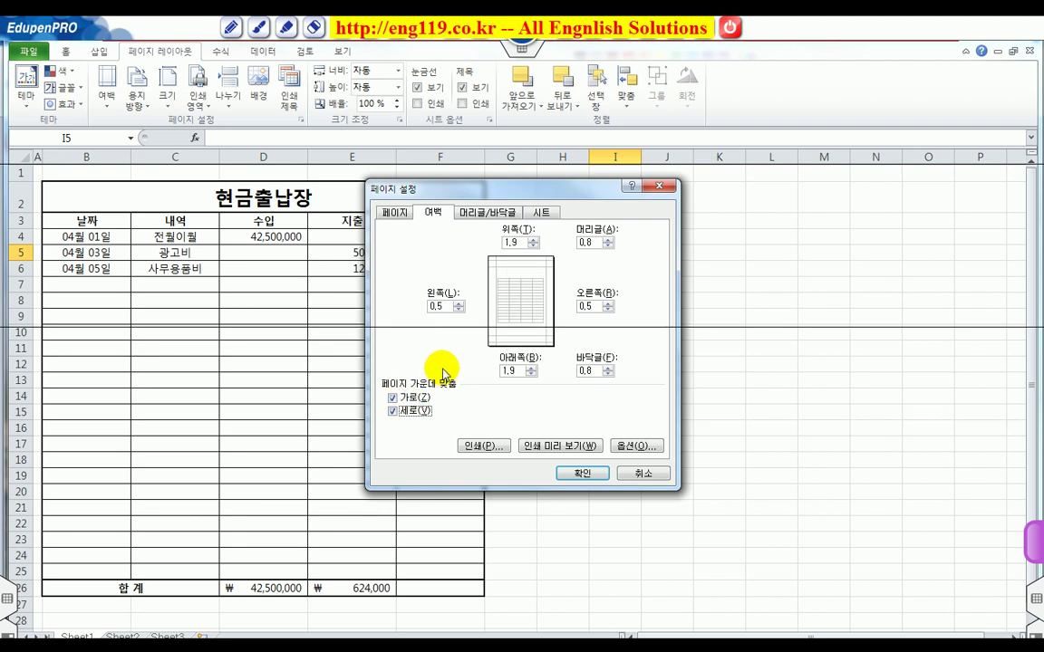
{"action": "left_click_drag", "start_coordinate": [503, 288], "coordinate": [552, 332]}
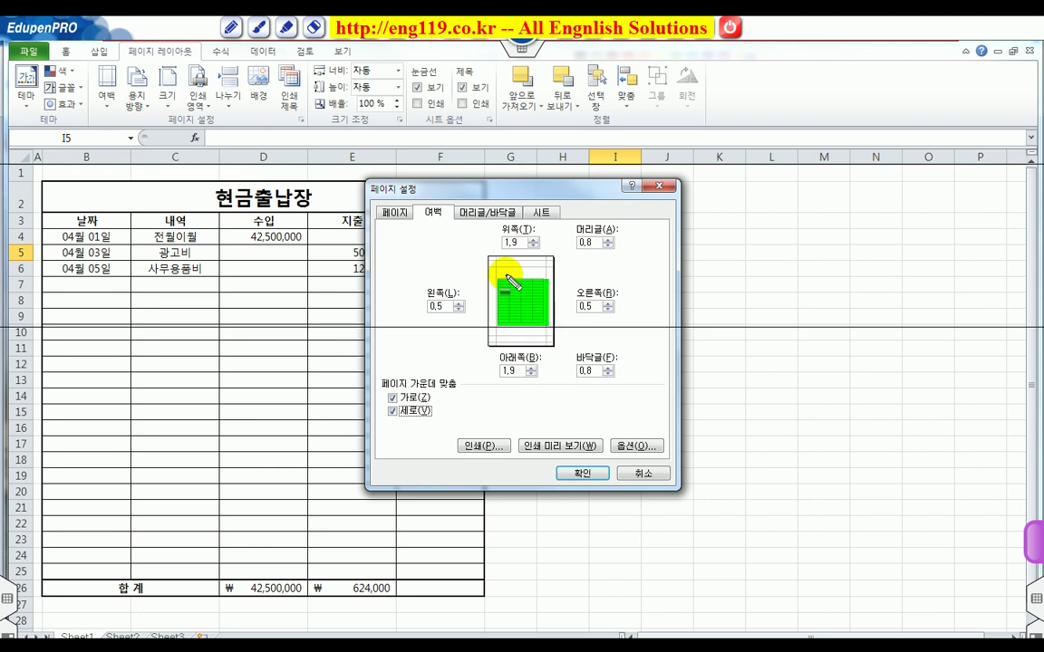
{"action": "key", "text": "Escape"}
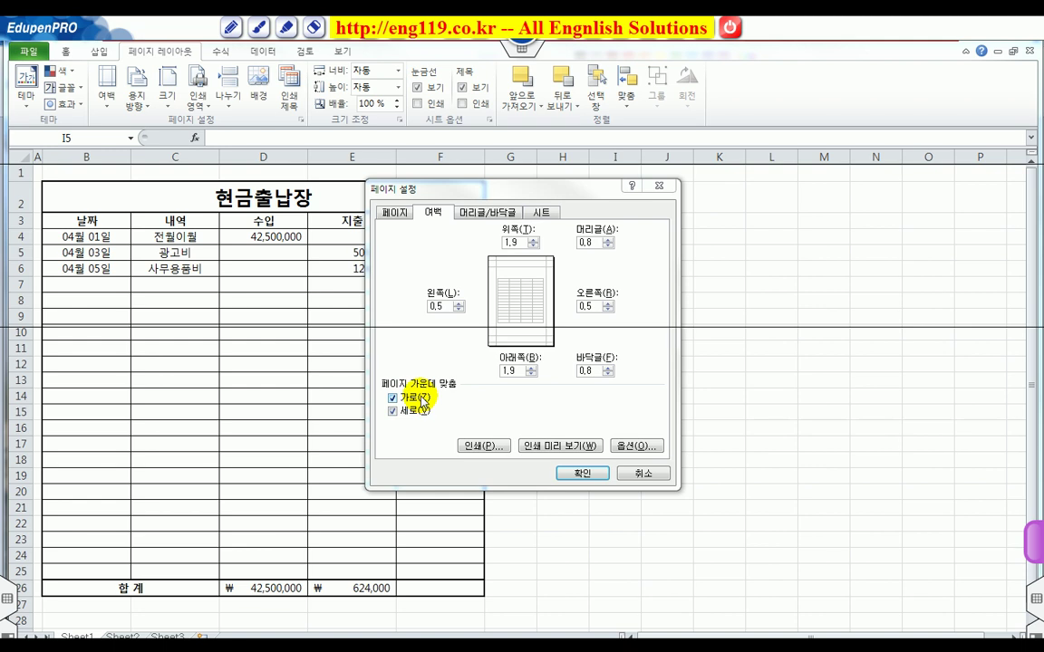
Step: Create a custom page header with the text (주) 명지 in its left section
{"action": "left_click", "coordinate": [480, 214]}
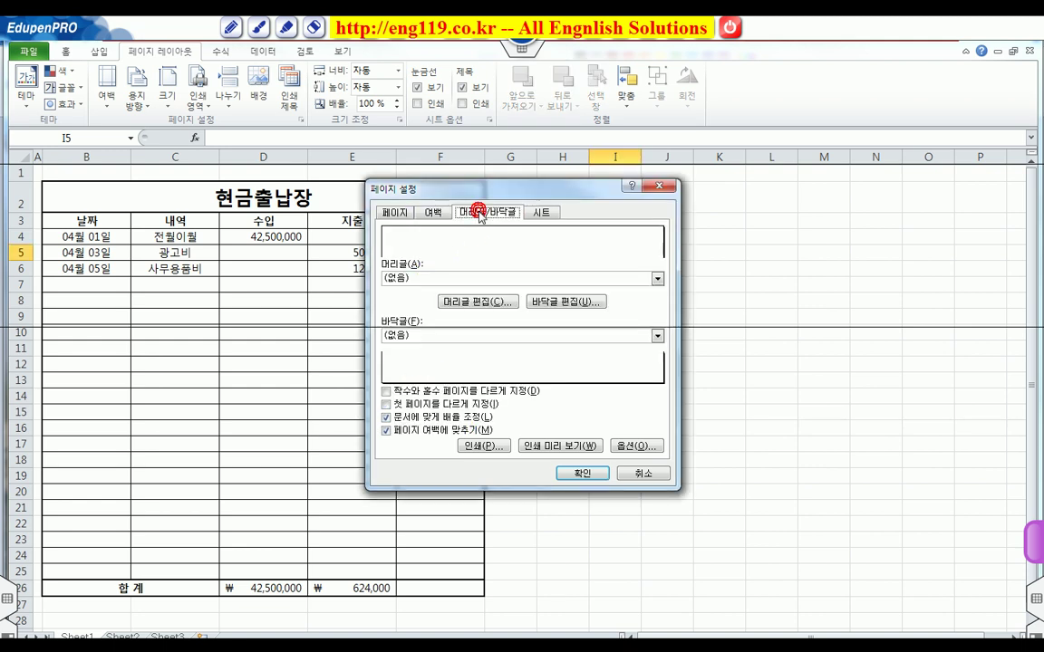
{"action": "left_click", "coordinate": [459, 304]}
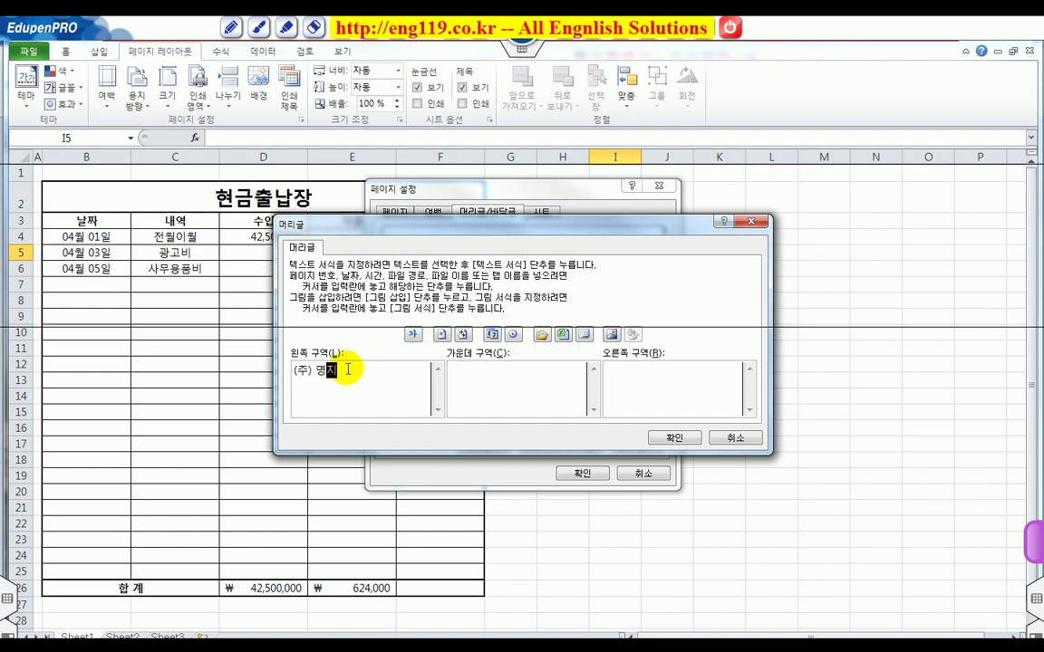
{"action": "key", "text": "shift+Left"}
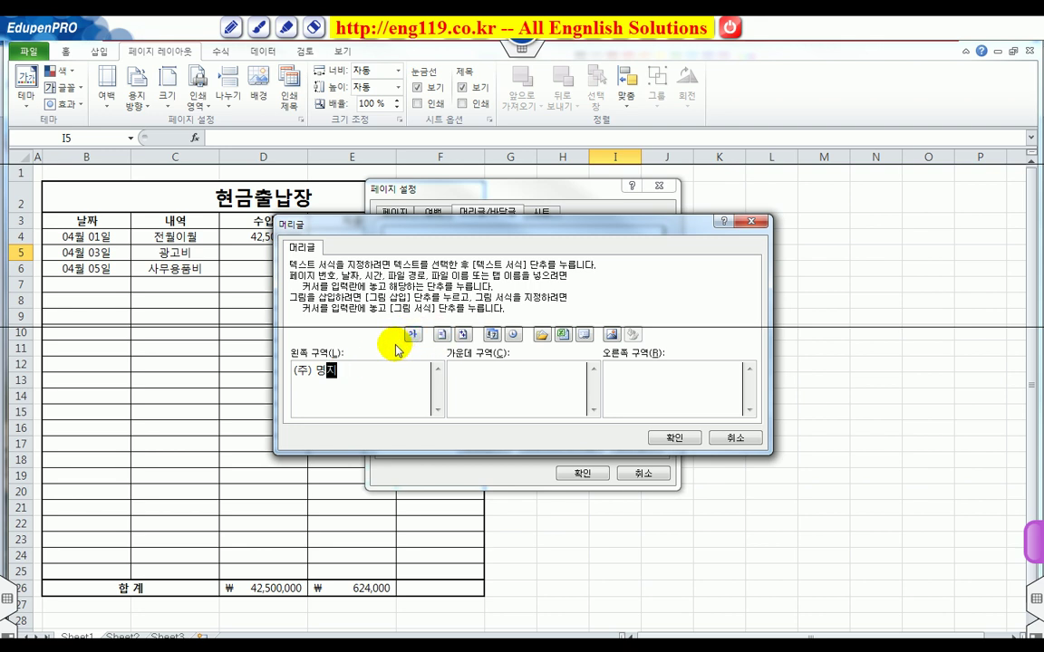
Step: Format the (주) 명지 header text as bold italic (굵은 기울임꼴) in red
{"action": "left_click_drag", "start_coordinate": [344, 373], "coordinate": [256, 373]}
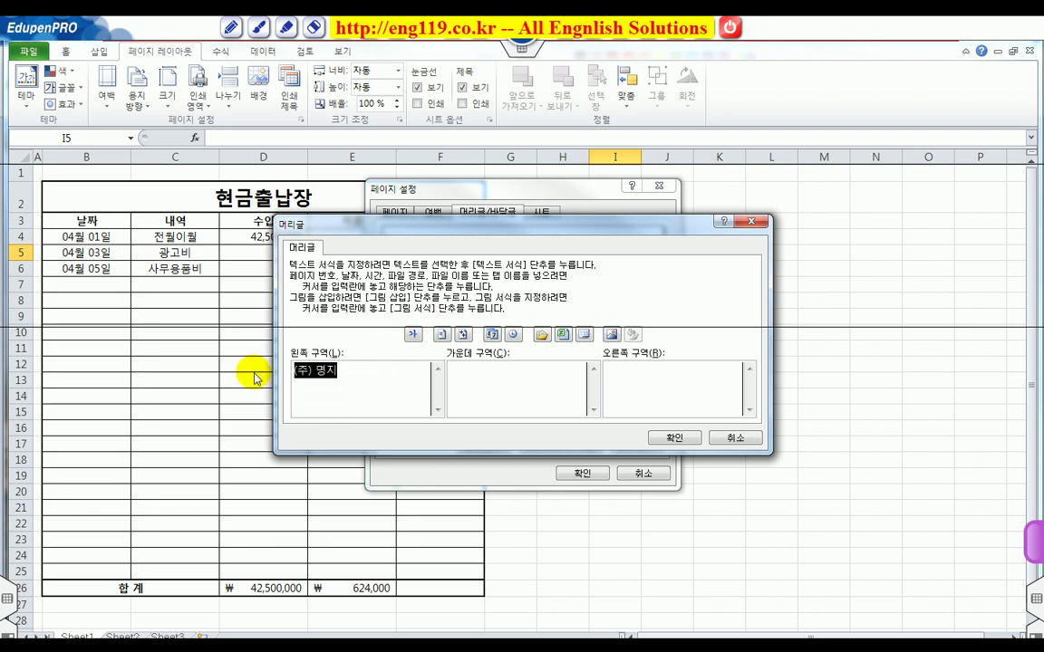
{"action": "left_click", "coordinate": [413, 335]}
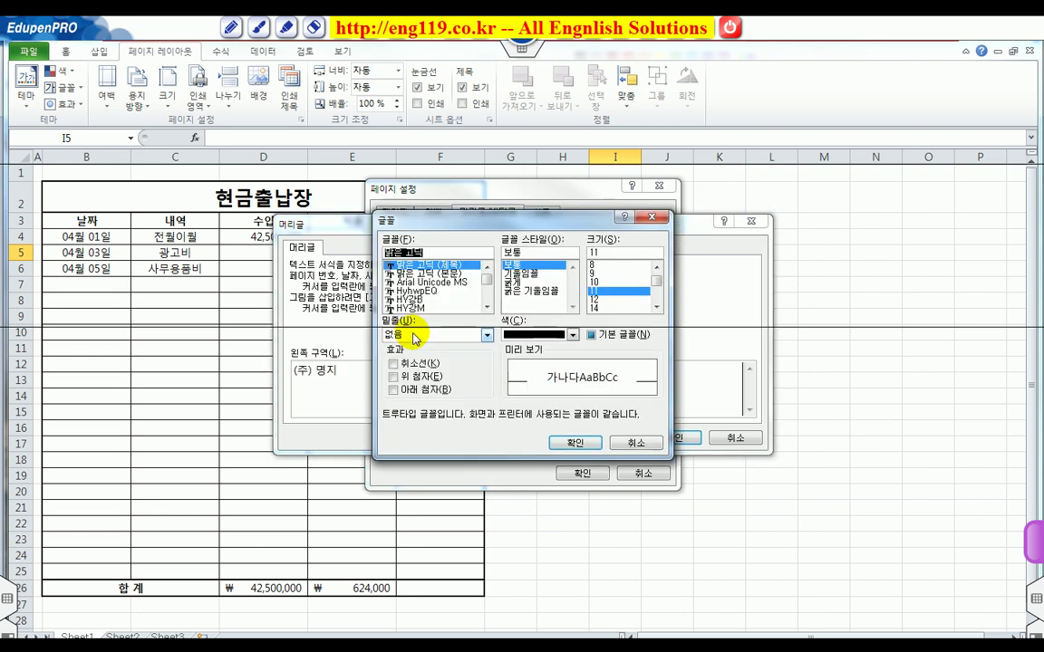
{"action": "left_click", "coordinate": [526, 290]}
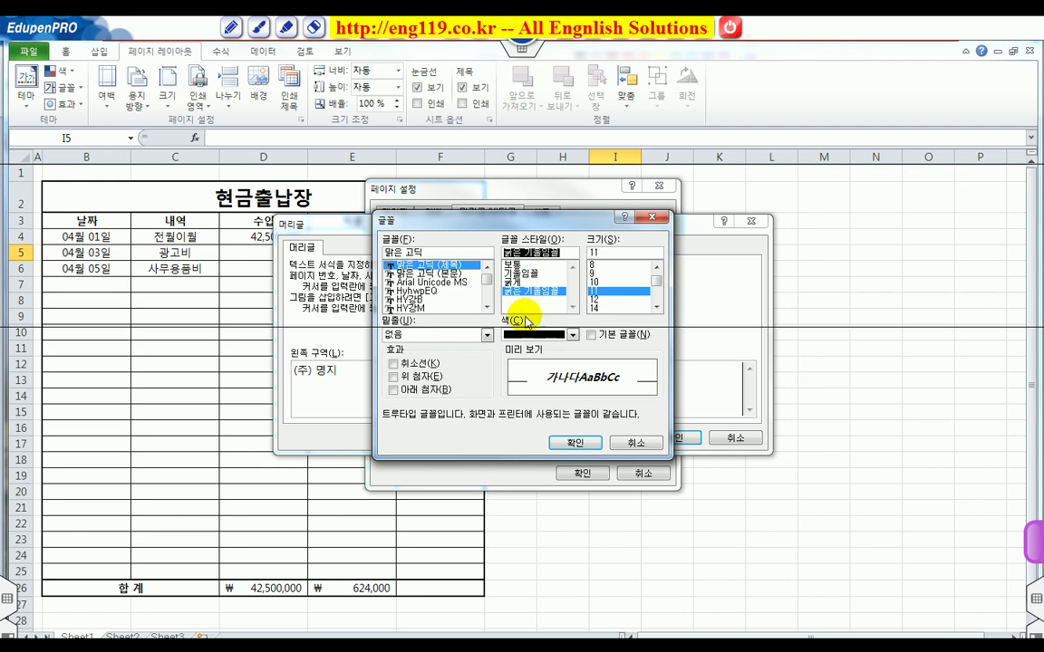
{"action": "left_click", "coordinate": [572, 334]}
{"action": "left_click", "coordinate": [473, 459]}
{"action": "left_click", "coordinate": [576, 444]}
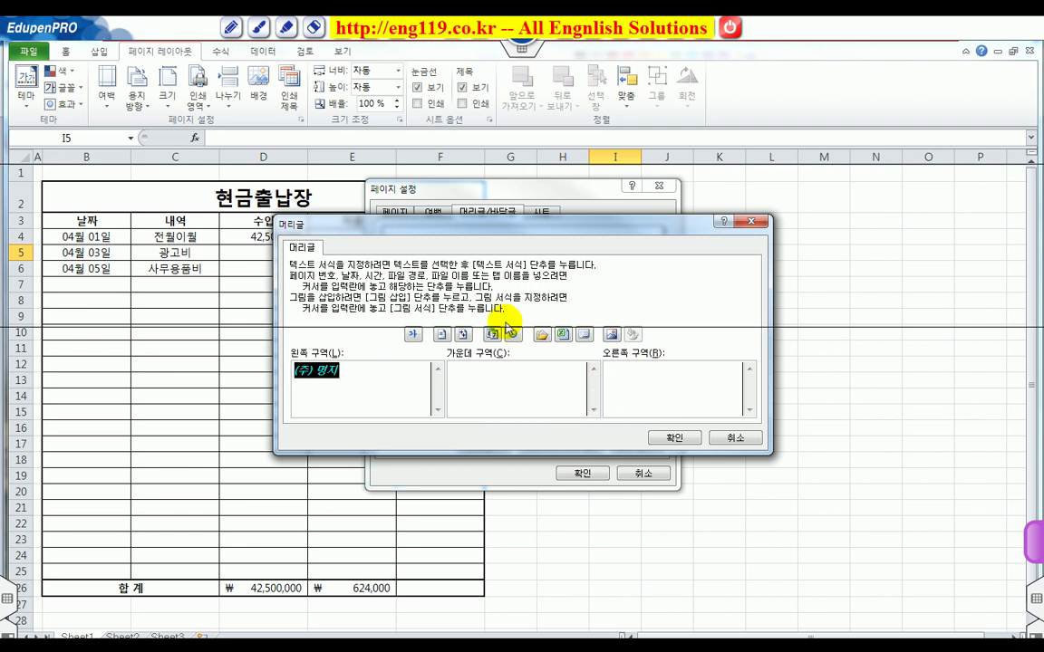
Step: Set the (주) 명지 header text to font size 18 and apply the header and page setup
{"action": "left_click", "coordinate": [413, 334]}
{"action": "left_click", "coordinate": [657, 308]}
{"action": "left_click", "coordinate": [657, 308]}
{"action": "left_click", "coordinate": [605, 309]}
{"action": "left_click", "coordinate": [543, 290]}
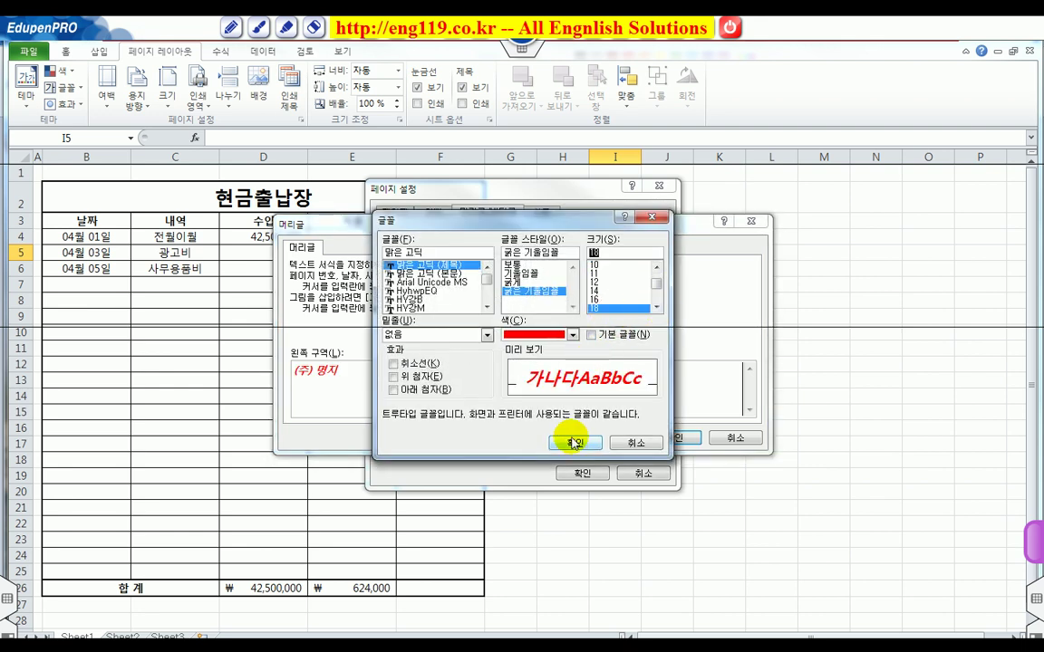
{"action": "left_click", "coordinate": [576, 442]}
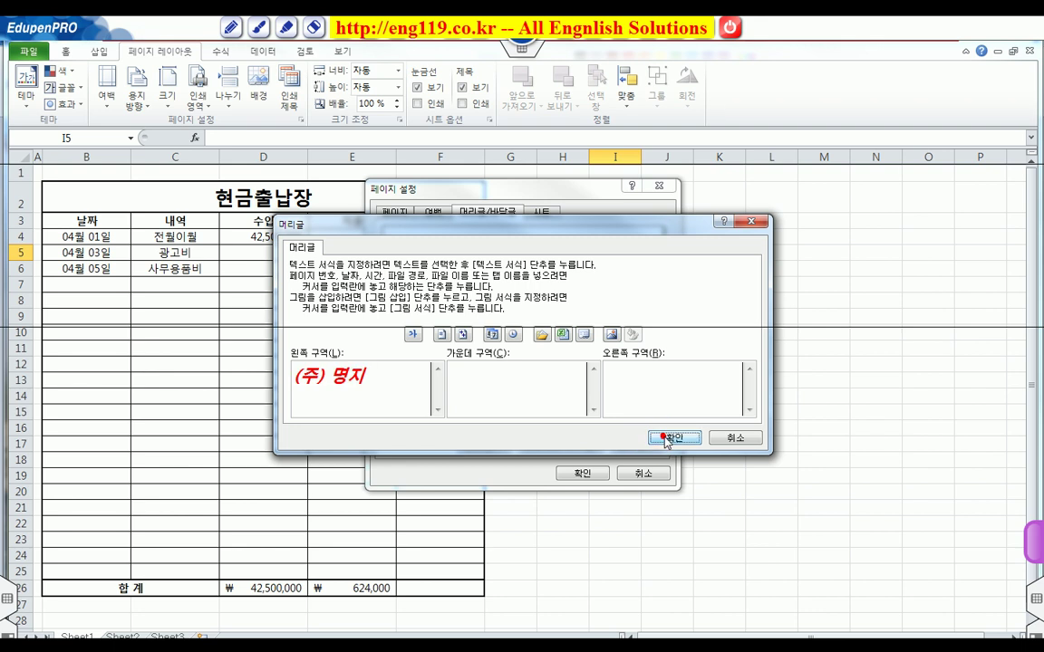
{"action": "left_click", "coordinate": [653, 444]}
{"action": "left_click", "coordinate": [594, 471]}
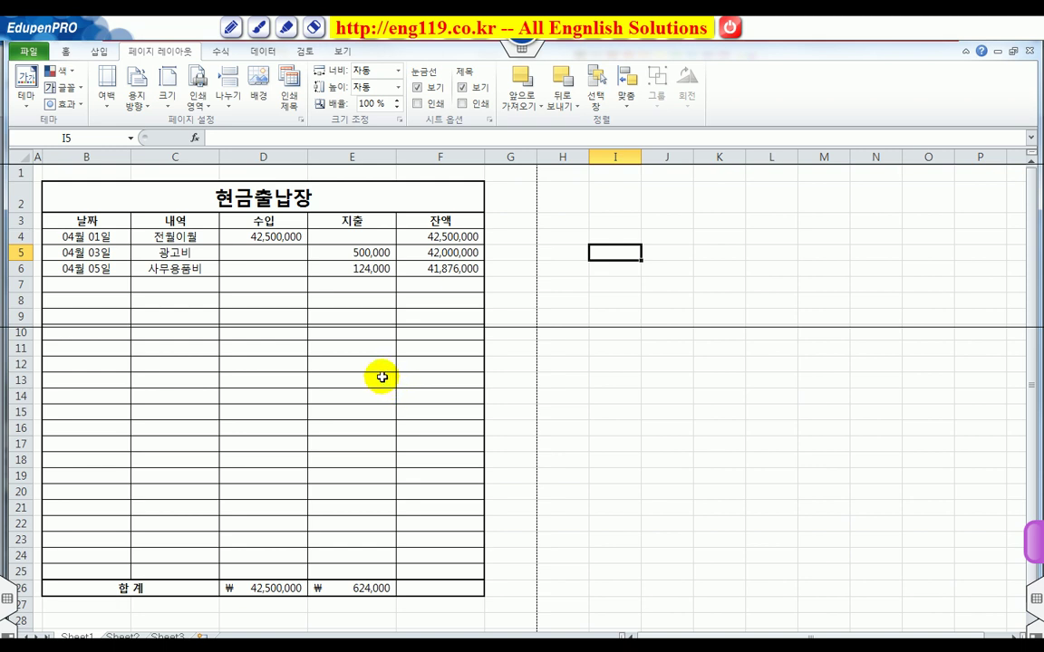
Step: Switch to page layout view (페이지 레이아웃) and check how the header and ledger sit on the page
{"action": "left_click", "coordinate": [344, 51]}
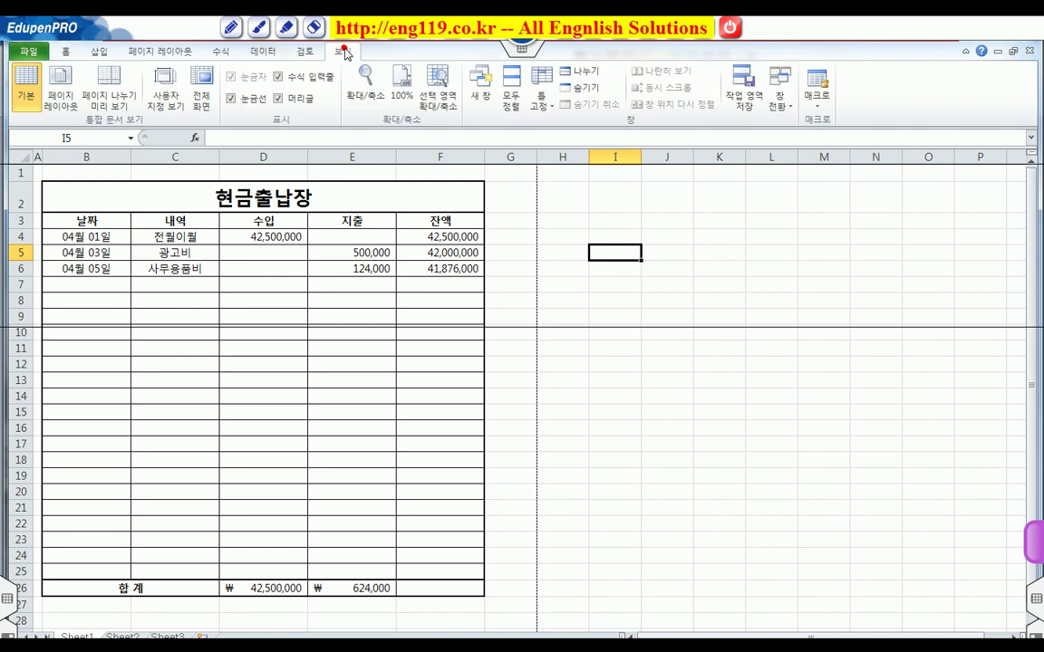
{"action": "left_click", "coordinate": [61, 97]}
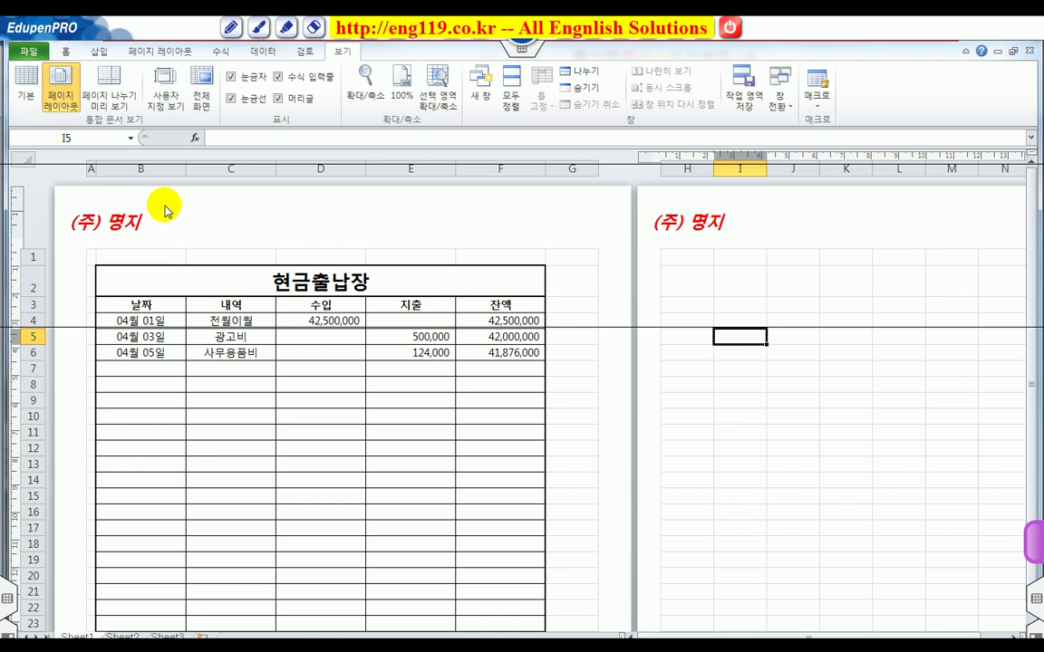
{"action": "scroll", "coordinate": [338, 344], "scroll_direction": "down", "scroll_amount": 3}
{"action": "scroll", "coordinate": [338, 352], "scroll_direction": "up", "scroll_amount": 1}
{"action": "scroll", "coordinate": [339, 351], "scroll_direction": "down", "scroll_amount": 6}
{"action": "scroll", "coordinate": [339, 352], "scroll_direction": "up", "scroll_amount": 8}
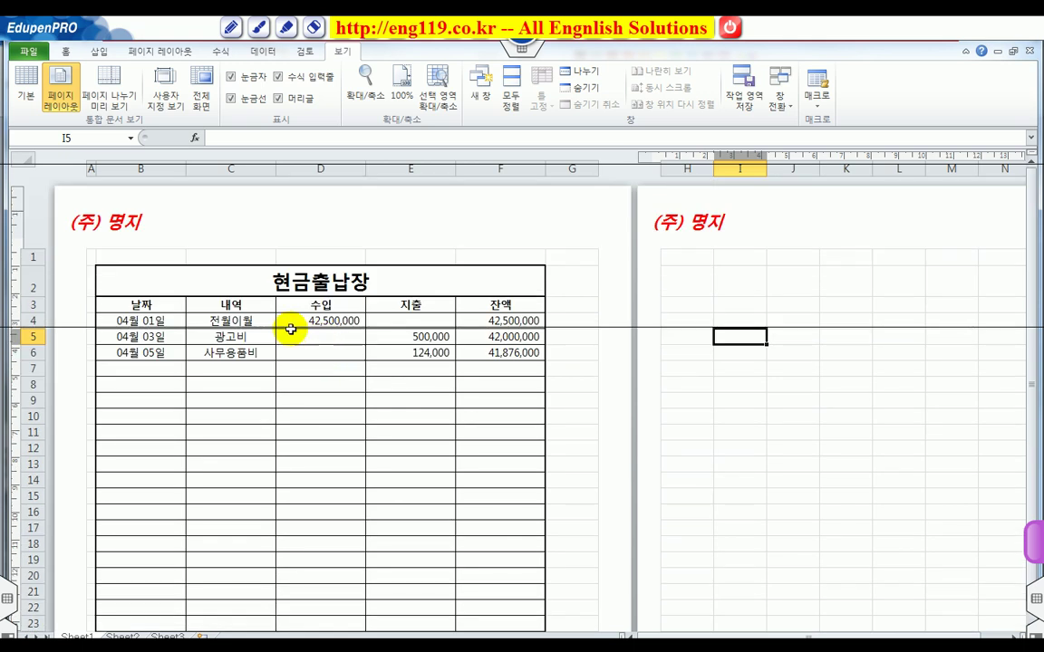
Step: Check the page division in page break preview (페이지 나누기 미리 보기) and return to page layout view
{"action": "left_click", "coordinate": [111, 95]}
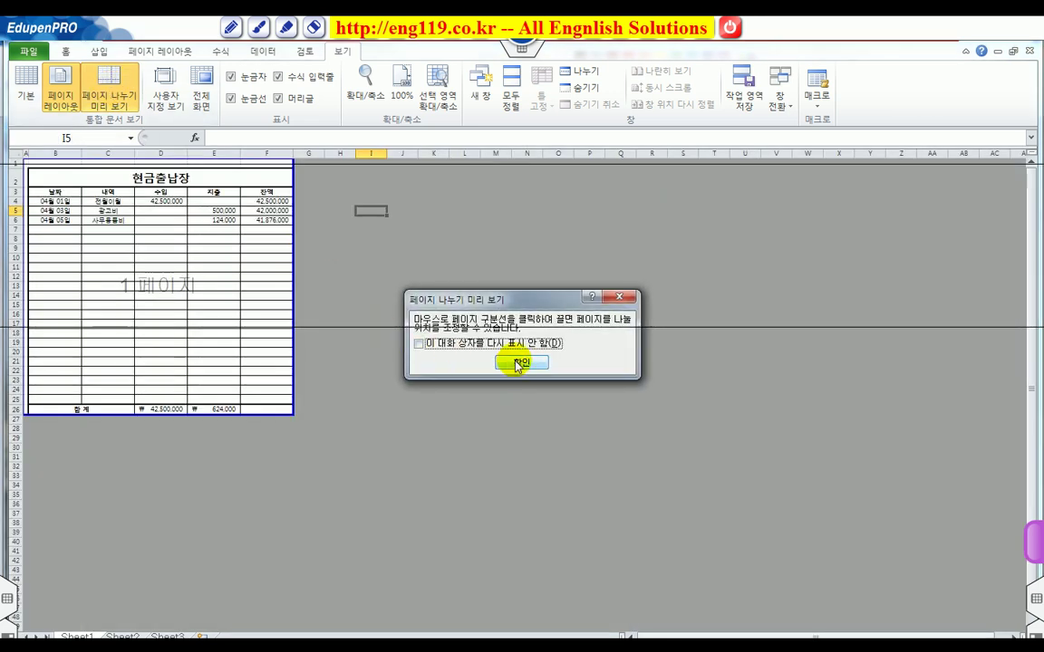
{"action": "left_click", "coordinate": [517, 364]}
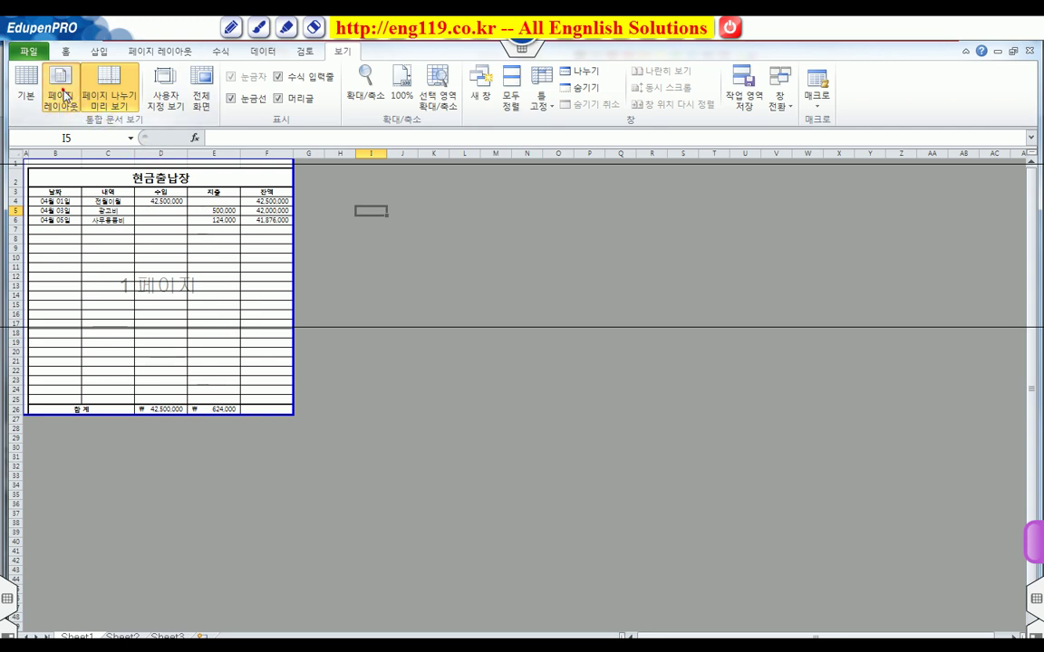
{"action": "left_click", "coordinate": [62, 95]}
Step: Examine the empty space between the 합 계 row and the first page's last row, row 42
{"action": "scroll", "coordinate": [290, 400], "scroll_direction": "down", "scroll_amount": 3}
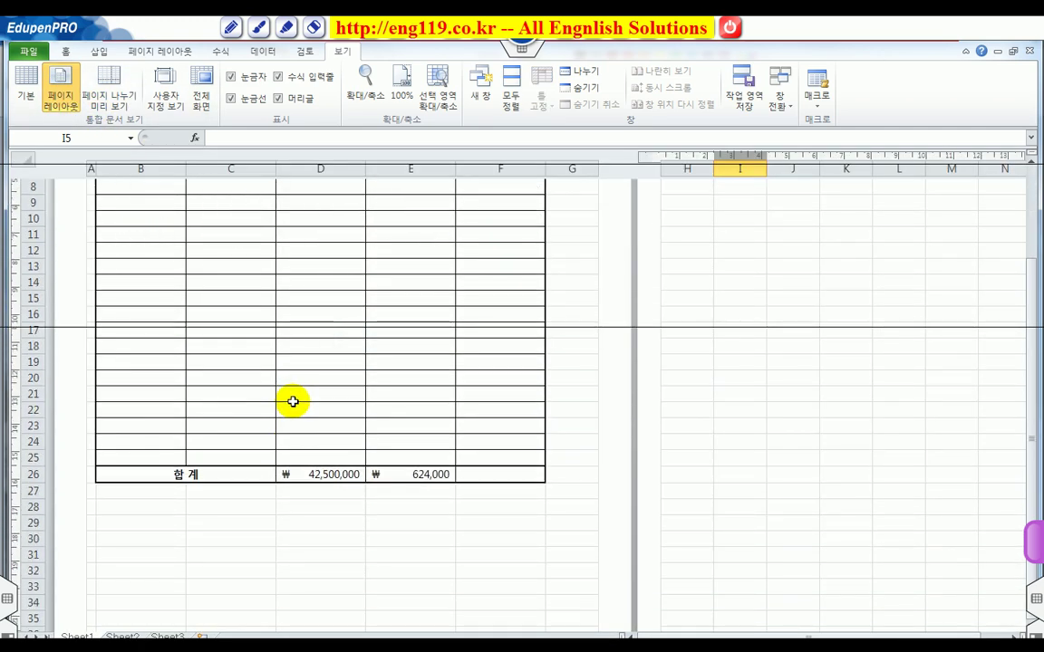
{"action": "scroll", "coordinate": [293, 401], "scroll_direction": "down", "scroll_amount": 5}
{"action": "scroll", "coordinate": [292, 400], "scroll_direction": "up", "scroll_amount": 7}
{"action": "scroll", "coordinate": [287, 396], "scroll_direction": "down", "scroll_amount": 7}
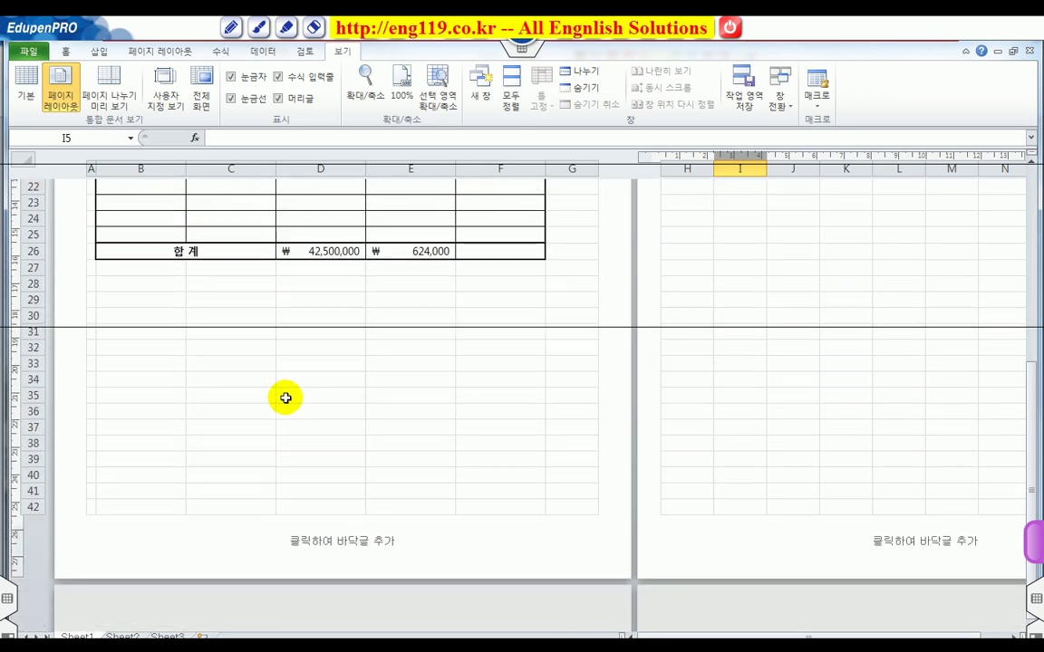
{"action": "left_click", "coordinate": [33, 506]}
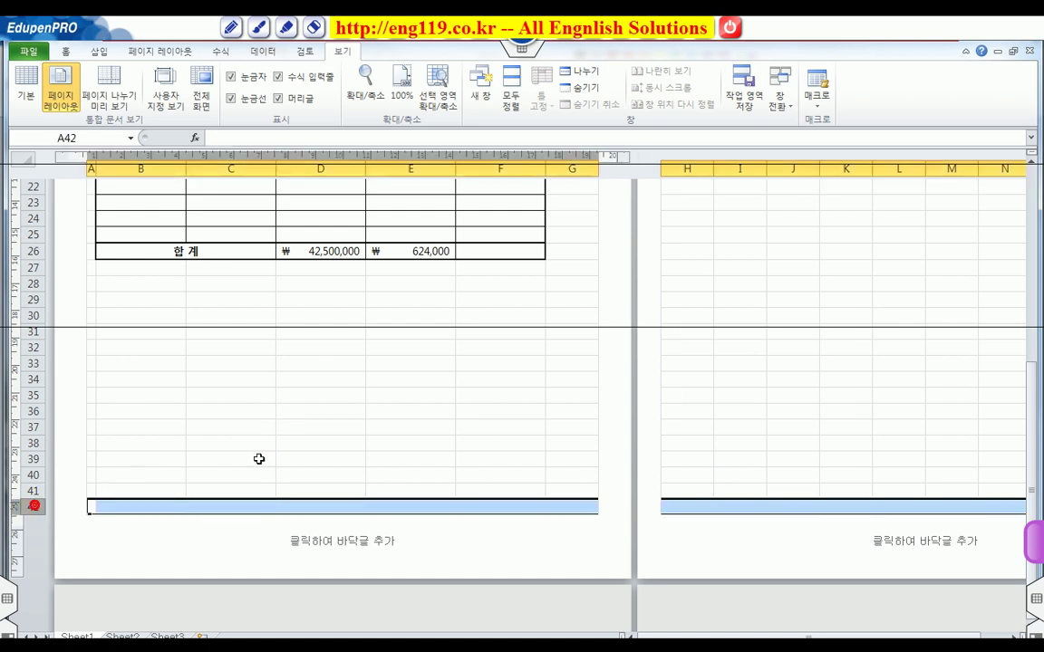
{"action": "left_click", "coordinate": [310, 440]}
{"action": "scroll", "coordinate": [340, 439], "scroll_direction": "up", "scroll_amount": 7}
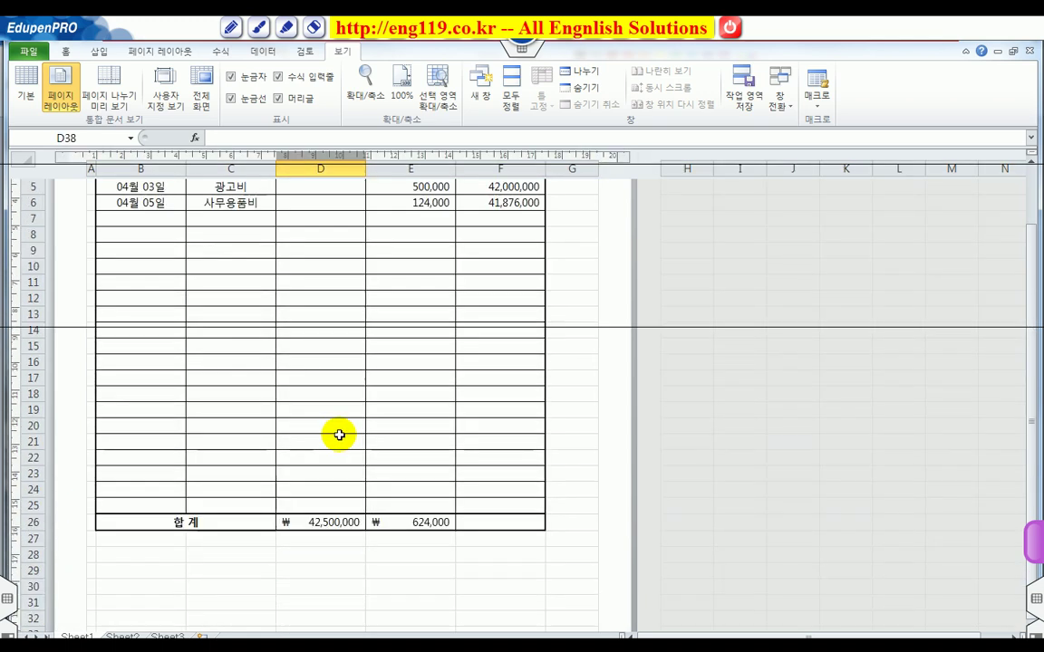
{"action": "scroll", "coordinate": [157, 423], "scroll_direction": "down", "scroll_amount": 2}
{"action": "scroll", "coordinate": [154, 420], "scroll_direction": "up", "scroll_amount": 2}
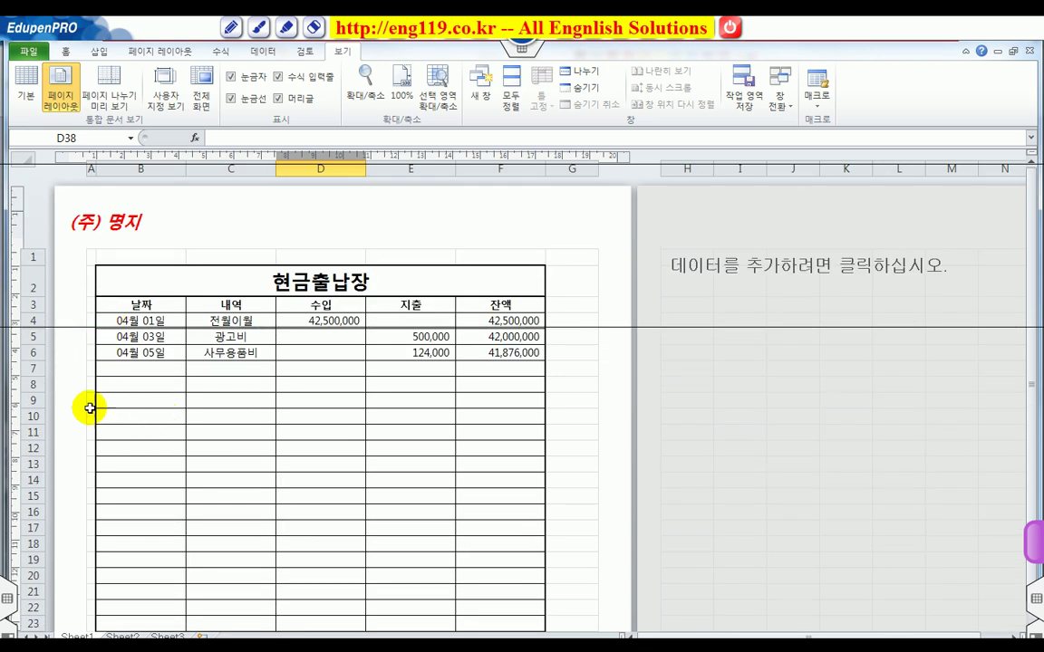
{"action": "scroll", "coordinate": [100, 389], "scroll_direction": "down", "scroll_amount": 2}
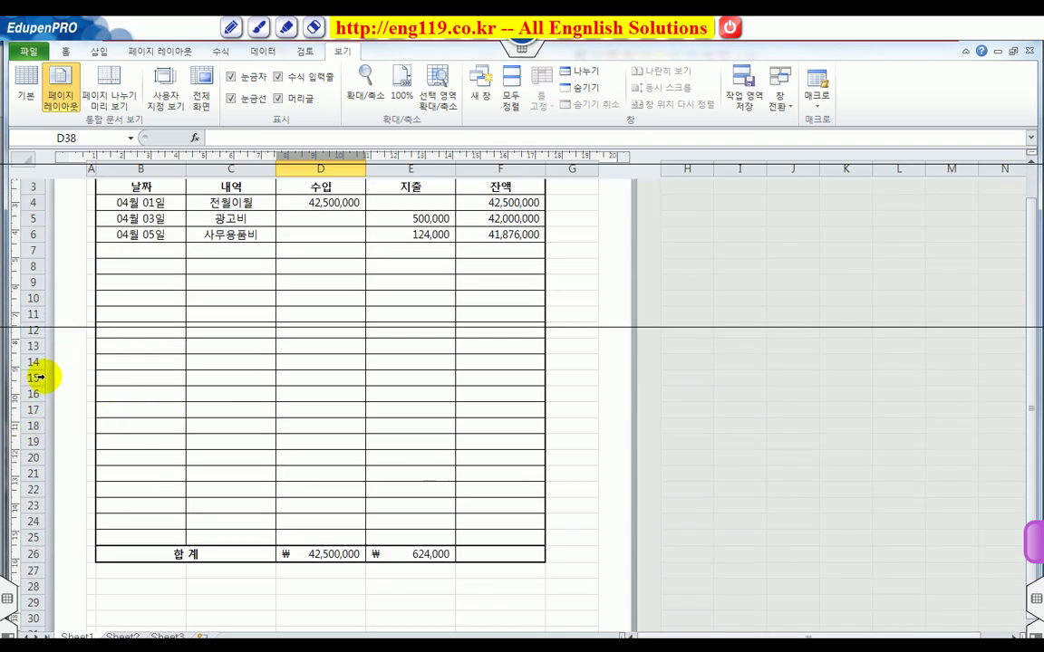
Step: Insert six blank rows at rows 15 to 20 of the ledger to lengthen the table
{"action": "left_click_drag", "start_coordinate": [34, 377], "coordinate": [33, 458]}
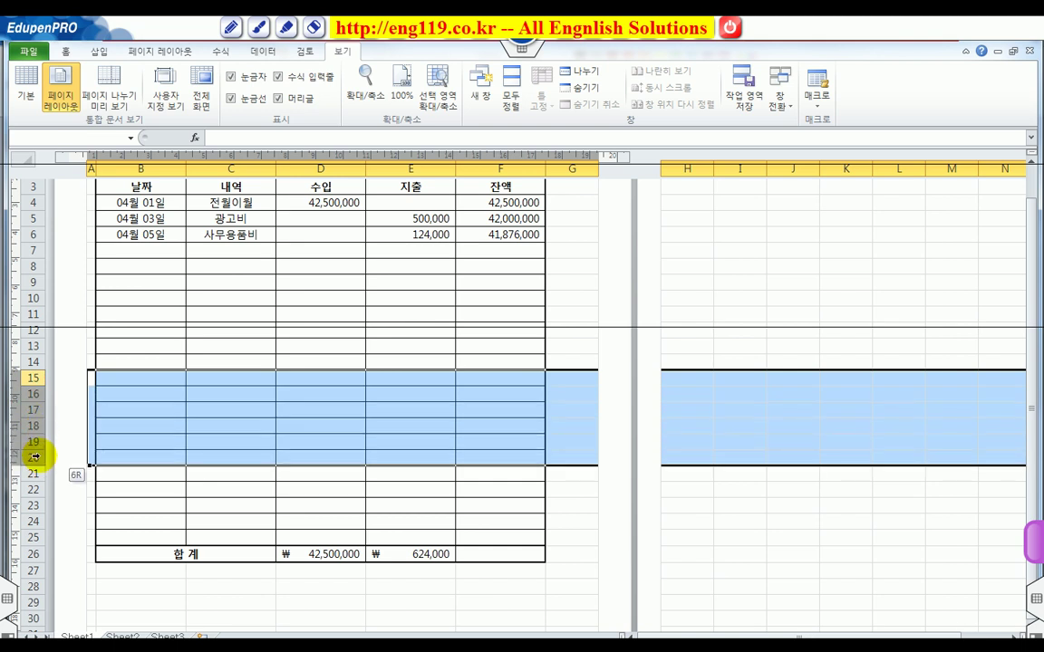
{"action": "right_click", "coordinate": [34, 458]}
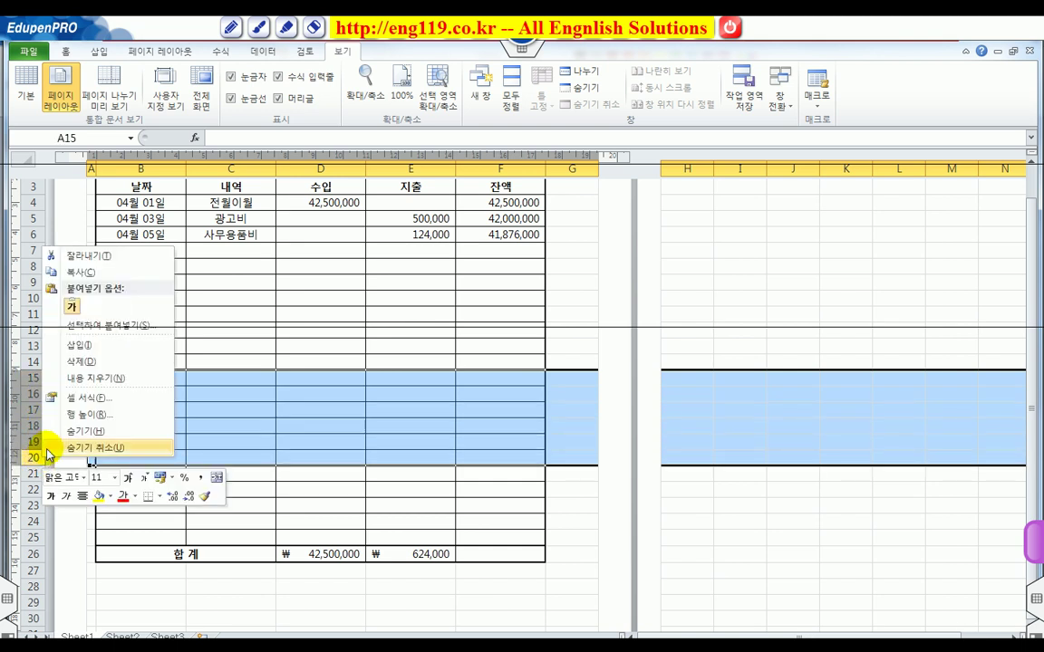
{"action": "left_click", "coordinate": [80, 344]}
{"action": "left_click", "coordinate": [221, 344]}
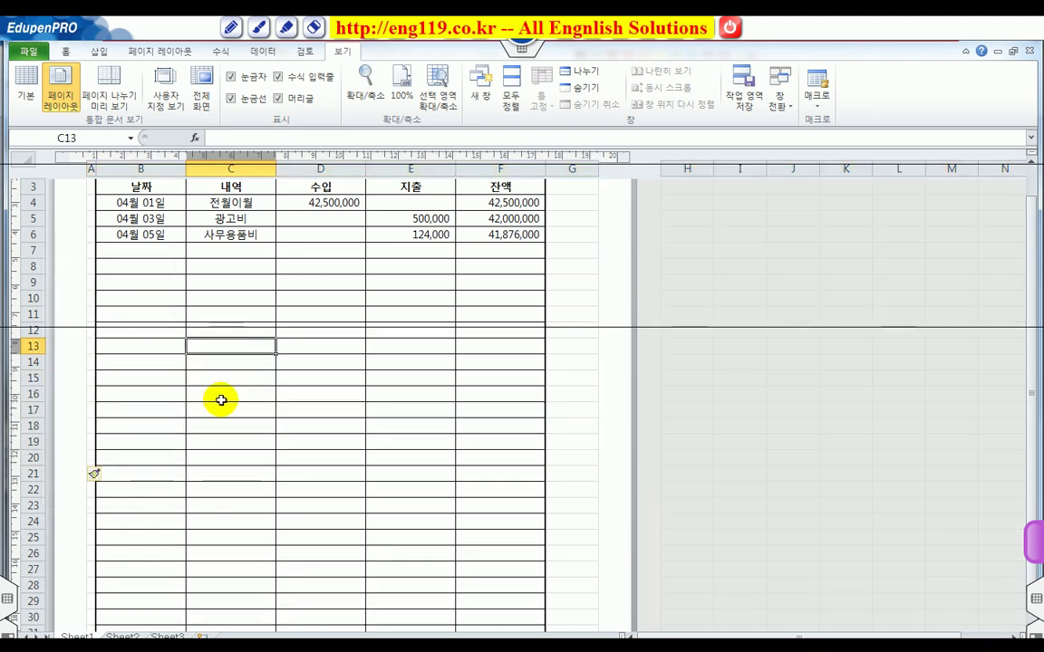
Step: Examine the end of the ledger and the empty rows below the total row to judge how many more rows fit on the page
{"action": "scroll", "coordinate": [227, 381], "scroll_direction": "down", "scroll_amount": 2}
{"action": "left_click", "coordinate": [235, 365]}
{"action": "scroll", "coordinate": [239, 388], "scroll_direction": "down", "scroll_amount": 3}
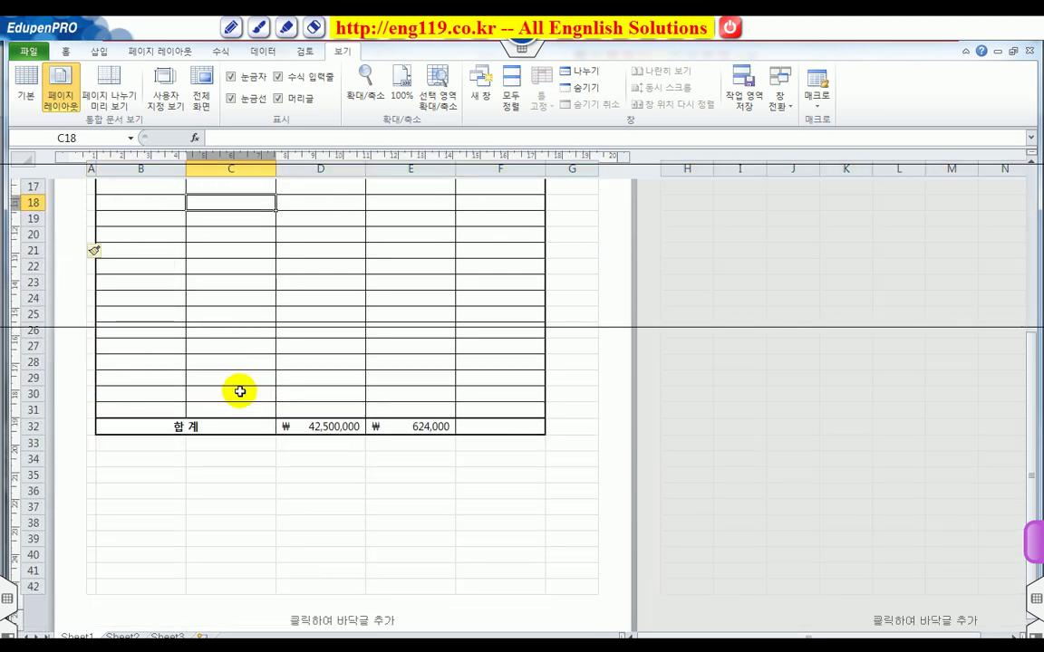
{"action": "scroll", "coordinate": [240, 392], "scroll_direction": "down", "scroll_amount": 2}
{"action": "scroll", "coordinate": [240, 392], "scroll_direction": "up", "scroll_amount": 1}
{"action": "scroll", "coordinate": [240, 395], "scroll_direction": "down", "scroll_amount": 1}
{"action": "left_click_drag", "start_coordinate": [227, 398], "coordinate": [227, 444]}
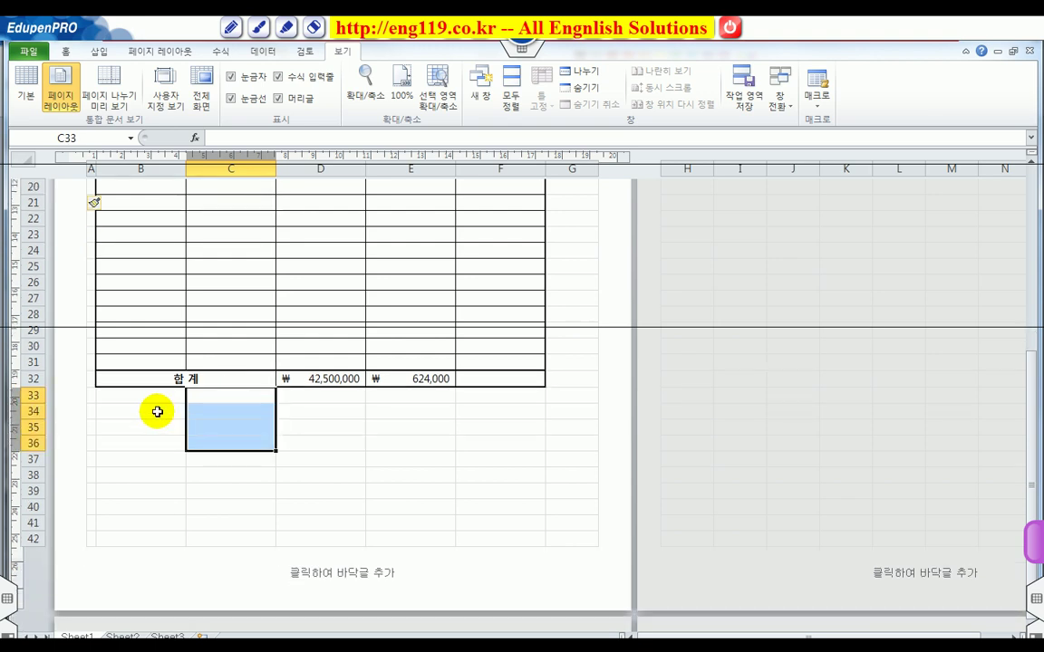
{"action": "left_click_drag", "start_coordinate": [136, 397], "coordinate": [138, 443]}
{"action": "left_click", "coordinate": [142, 459]}
{"action": "left_click", "coordinate": [148, 521]}
{"action": "left_click", "coordinate": [153, 456]}
{"action": "scroll", "coordinate": [127, 412], "scroll_direction": "up", "scroll_amount": 1}
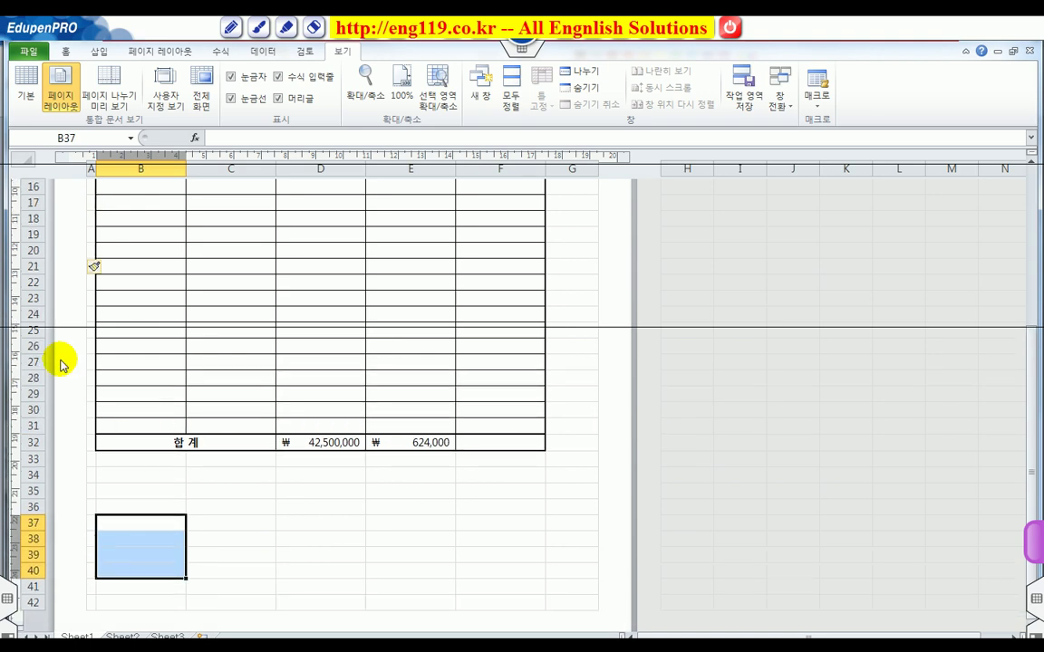
Step: Insert four blank rows above row 25 of the cash ledger and check the extended table
{"action": "left_click_drag", "start_coordinate": [33, 329], "coordinate": [32, 377]}
{"action": "right_click", "coordinate": [33, 377]}
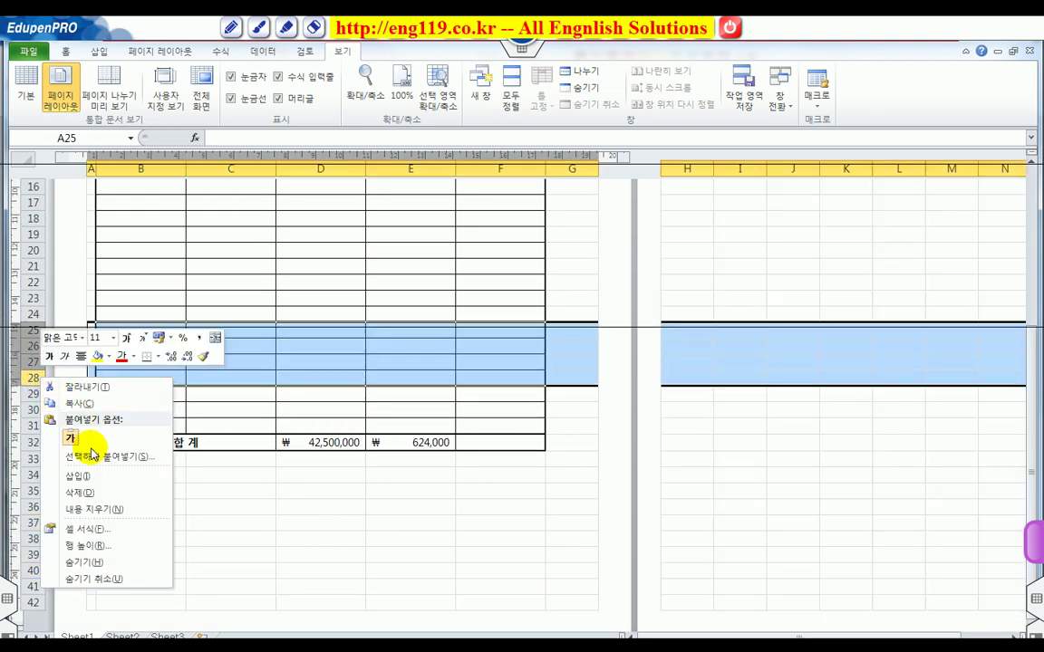
{"action": "left_click", "coordinate": [91, 471]}
{"action": "left_click", "coordinate": [241, 440]}
{"action": "scroll", "coordinate": [257, 437], "scroll_direction": "down", "scroll_amount": 2}
{"action": "scroll", "coordinate": [259, 435], "scroll_direction": "up", "scroll_amount": 1}
{"action": "scroll", "coordinate": [257, 430], "scroll_direction": "up", "scroll_amount": 6}
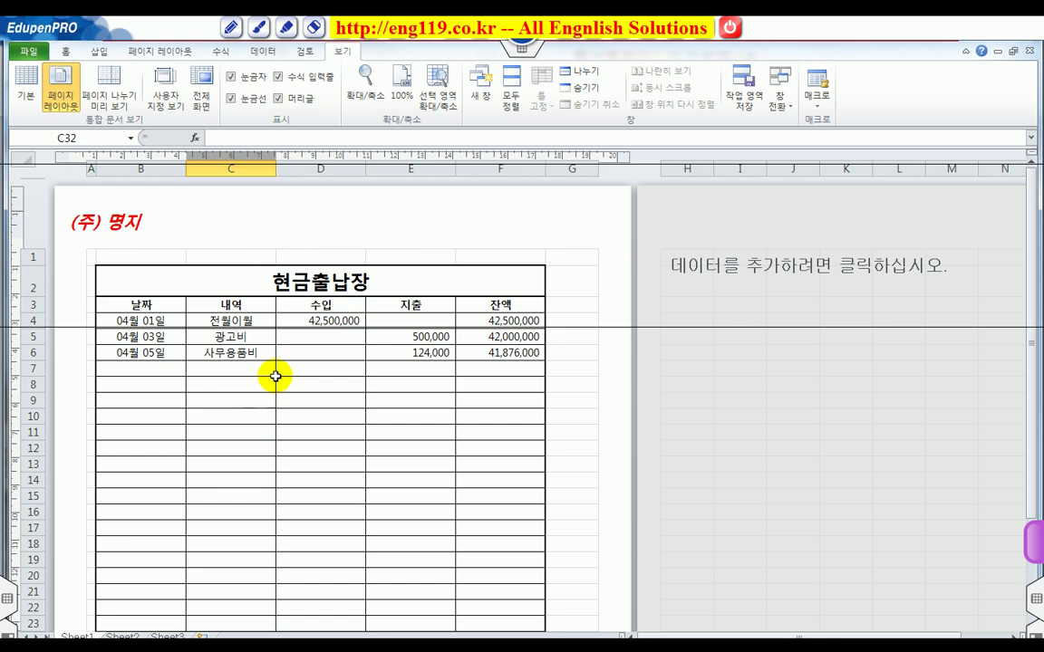
Step: Return to the normal worksheet view and make title row 2 taller
{"action": "left_click", "coordinate": [24, 91]}
{"action": "scroll", "coordinate": [290, 396], "scroll_direction": "up", "scroll_amount": 1}
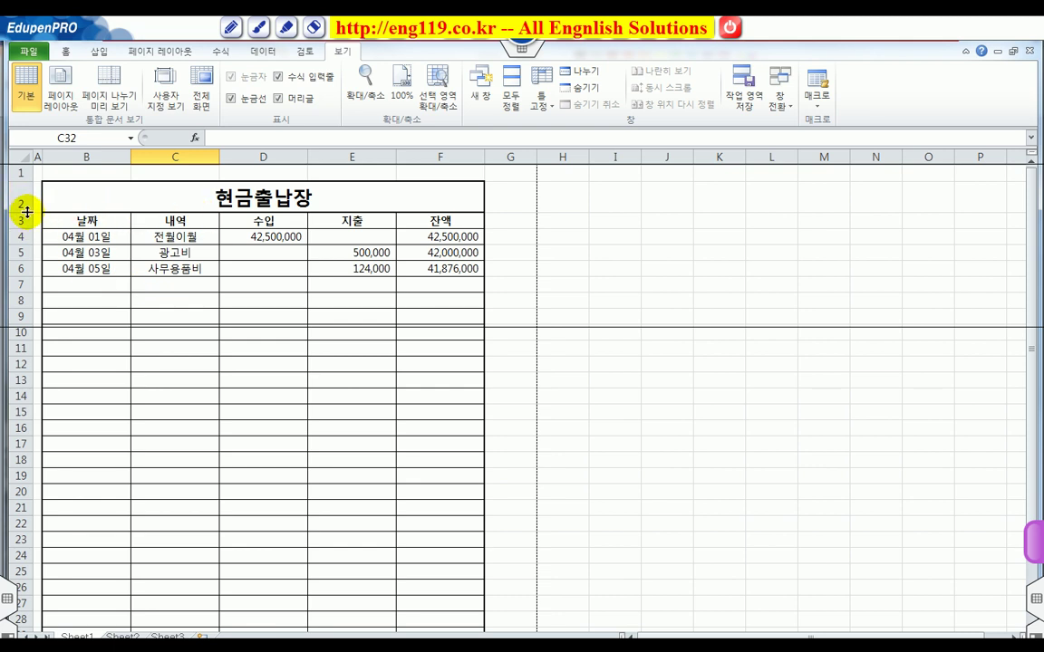
{"action": "left_click_drag", "start_coordinate": [24, 213], "coordinate": [24, 229]}
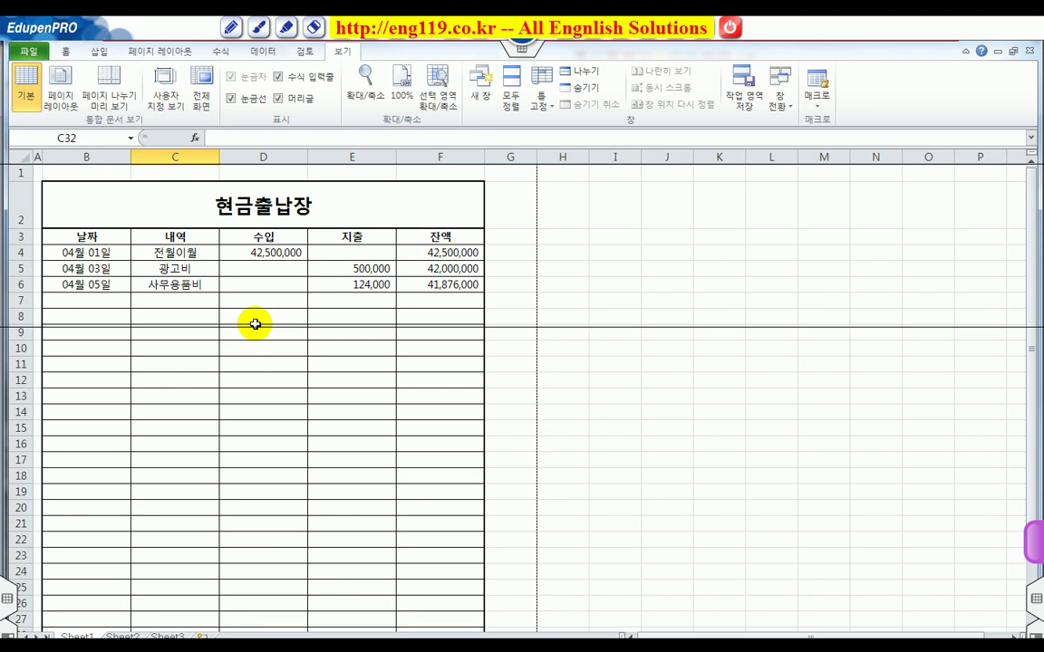
{"action": "left_click", "coordinate": [256, 323]}
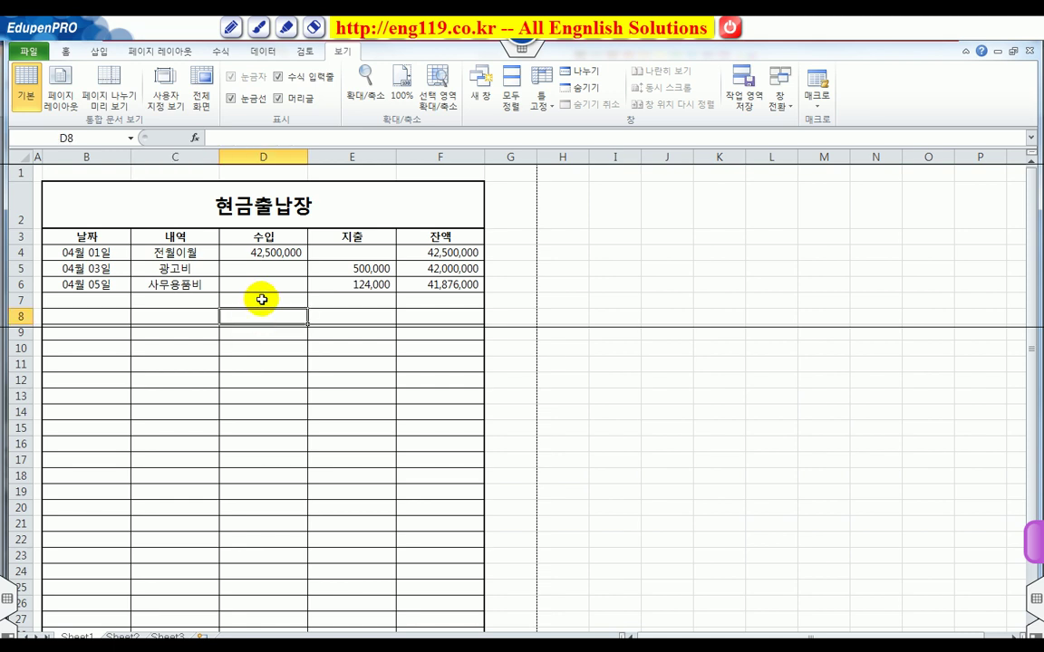
Step: Set the print area to B2:F36 in the page setup, check the print preview and return to the worksheet
{"action": "left_click", "coordinate": [143, 51]}
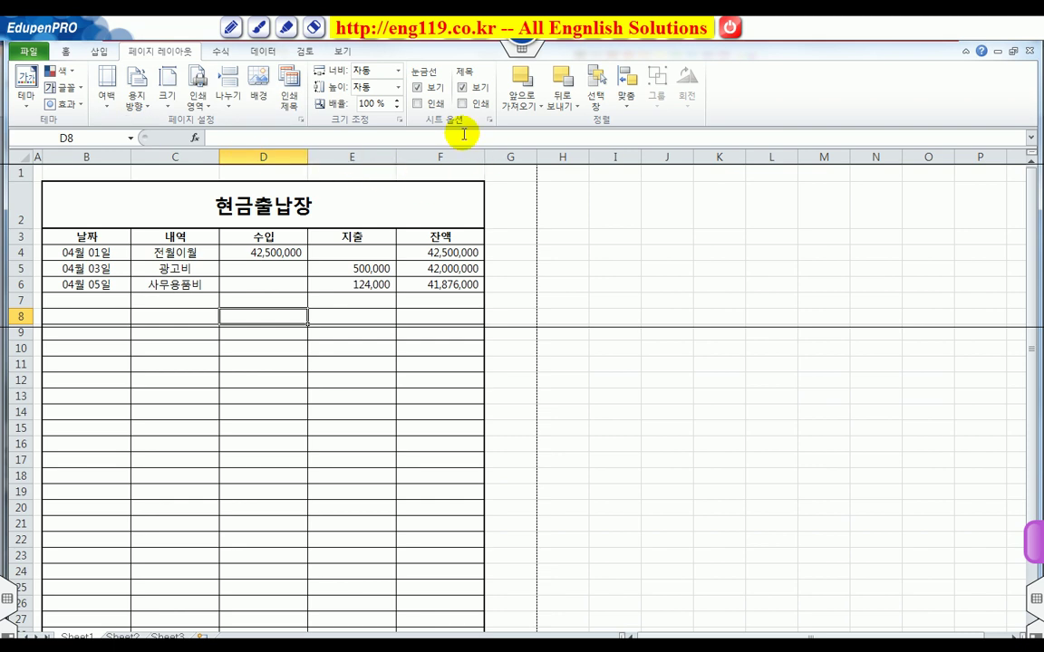
{"action": "left_click", "coordinate": [300, 120]}
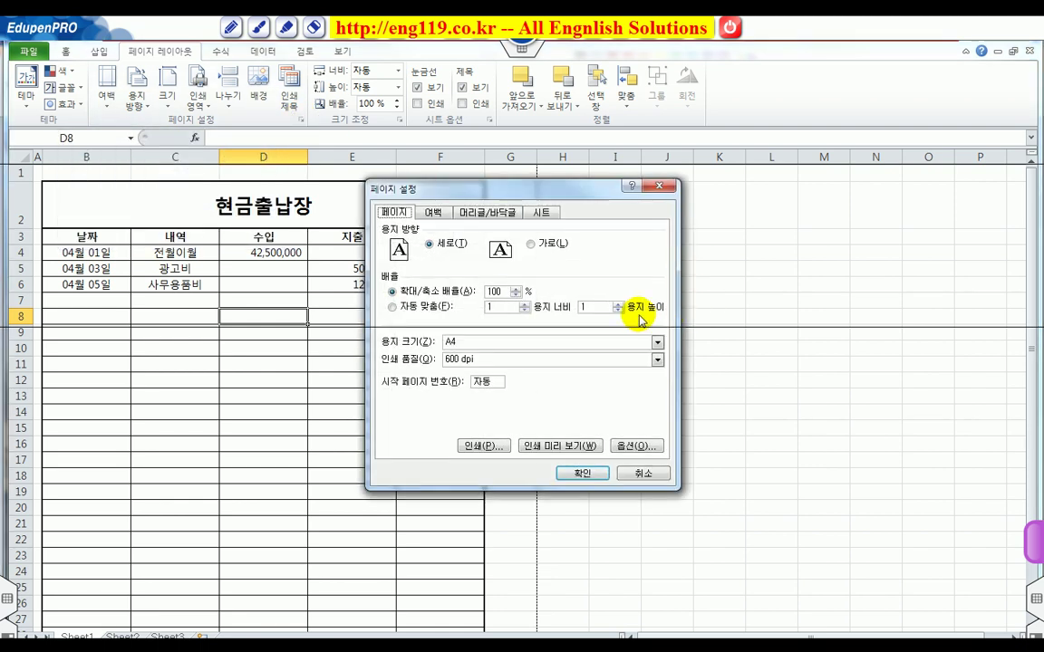
{"action": "left_click", "coordinate": [542, 214]}
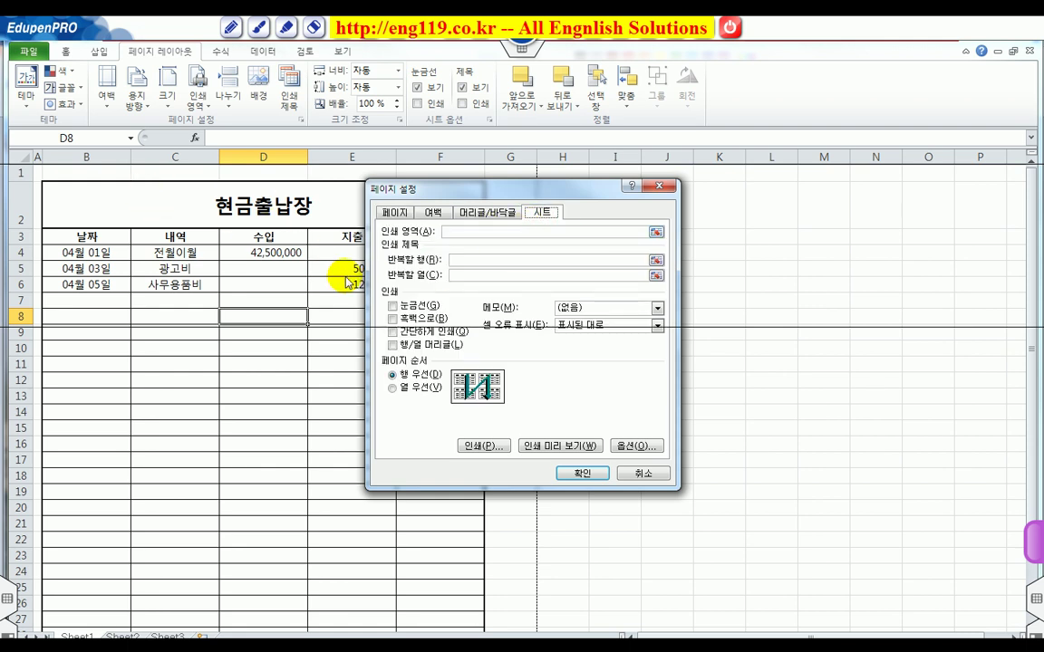
{"action": "left_click", "coordinate": [460, 231]}
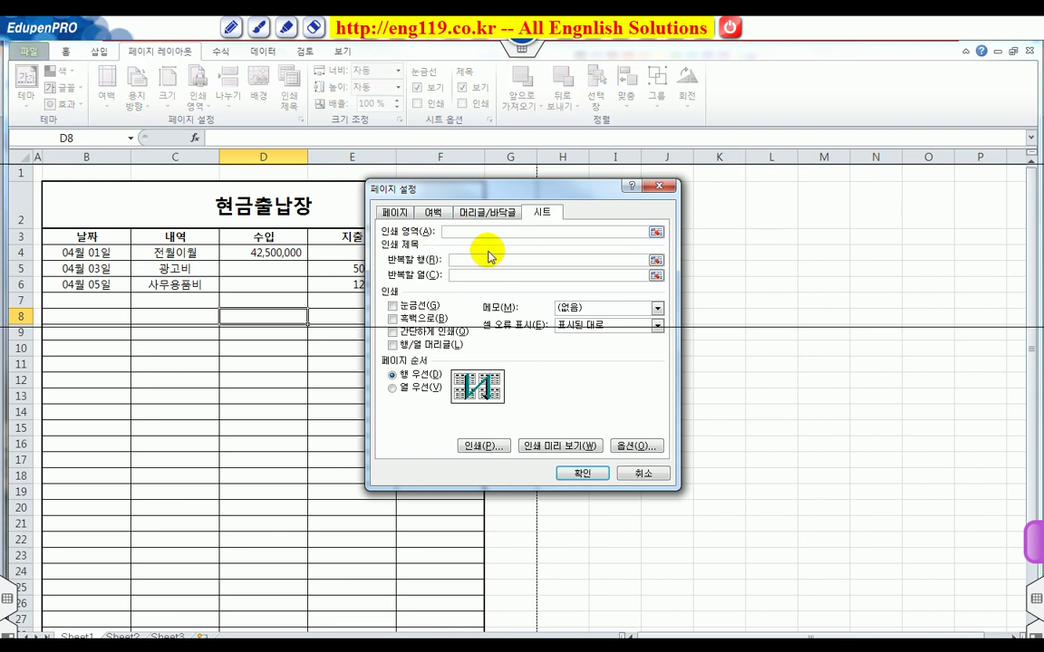
{"action": "left_click_drag", "start_coordinate": [173, 194], "coordinate": [239, 609]}
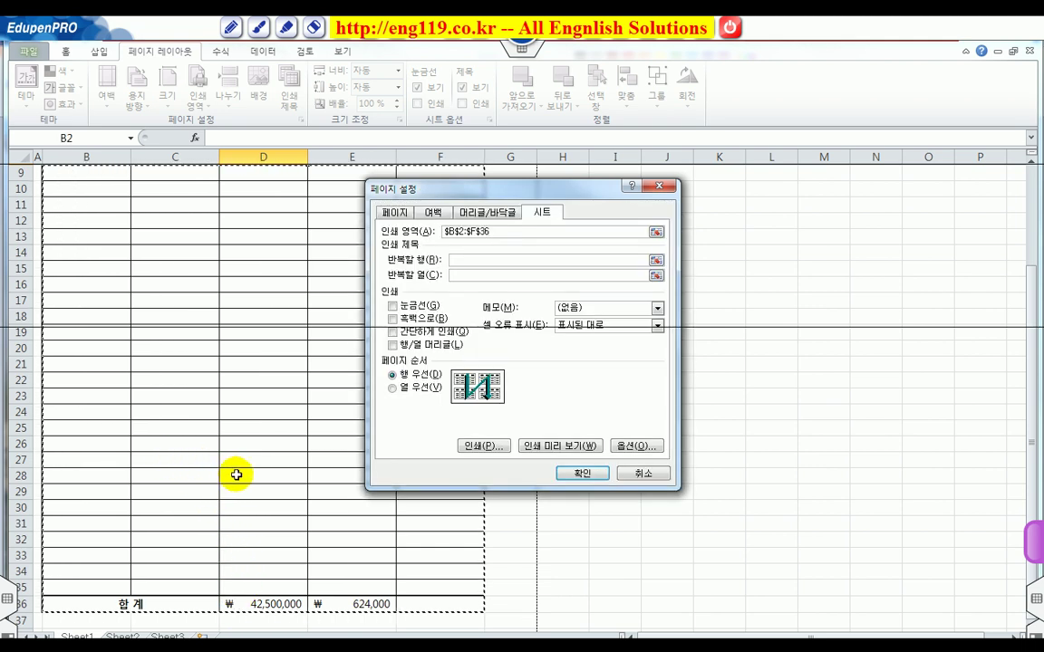
{"action": "left_click", "coordinate": [554, 448]}
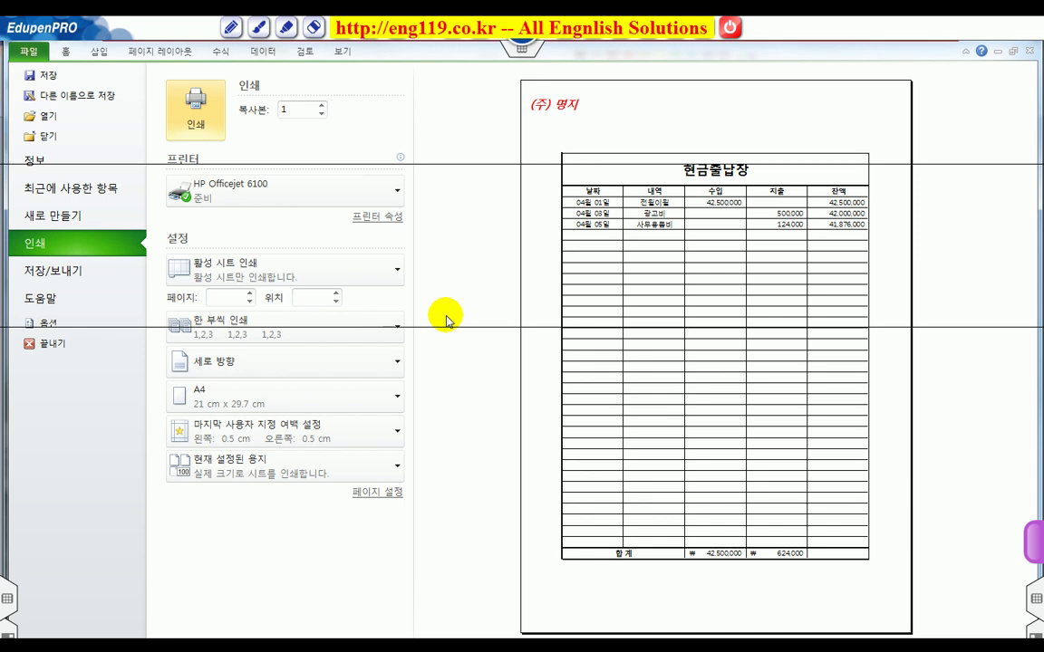
{"action": "left_click", "coordinate": [66, 52]}
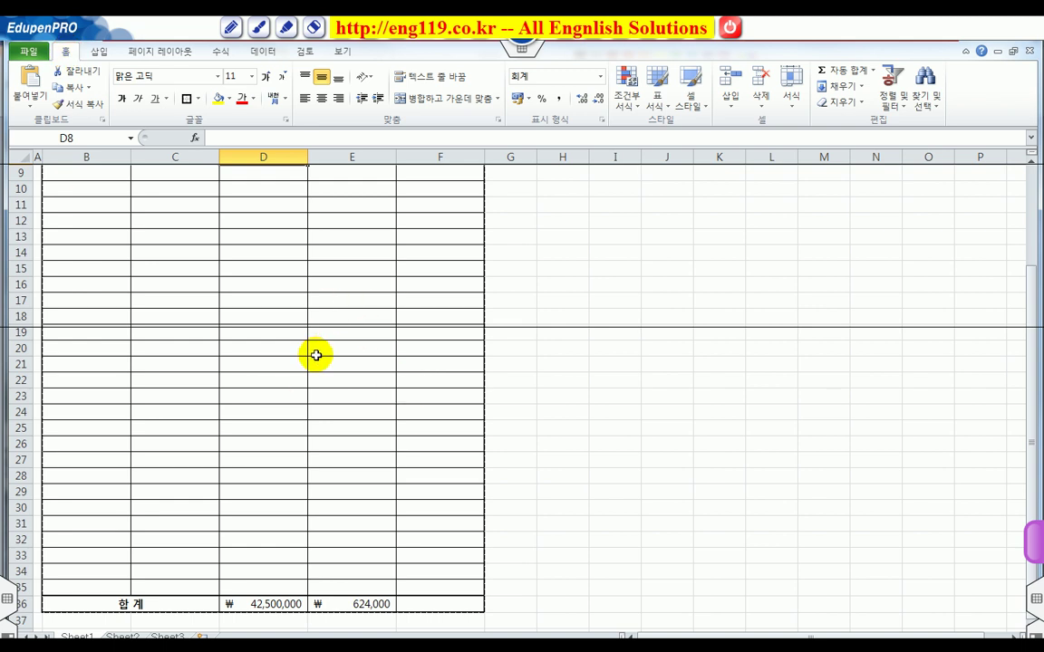
{"action": "scroll", "coordinate": [316, 353], "scroll_direction": "up", "scroll_amount": 3}
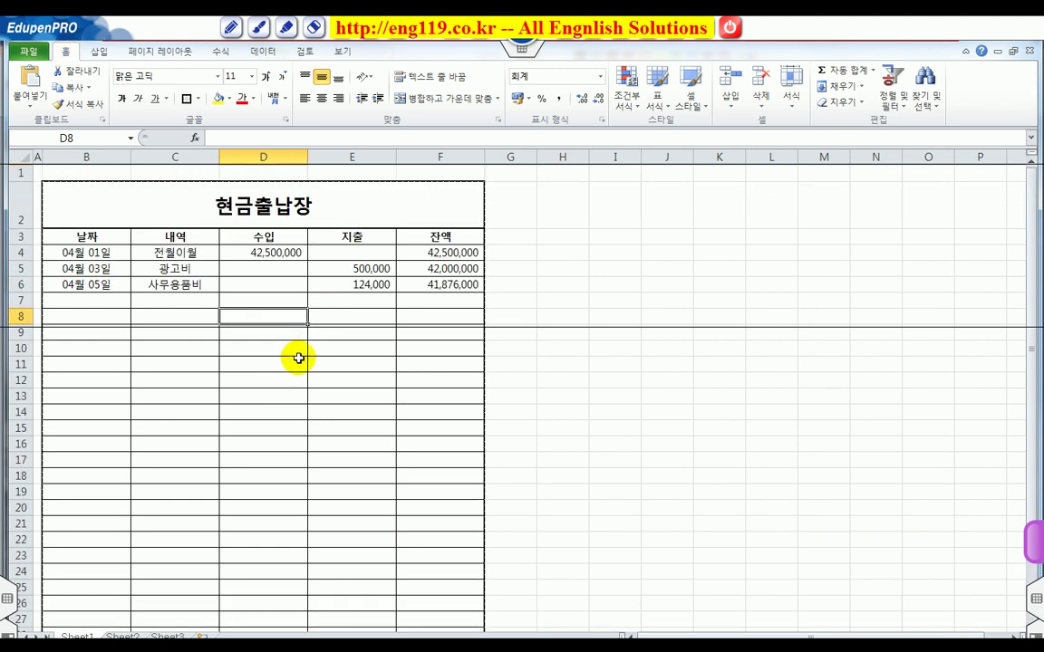
{"action": "left_click_drag", "start_coordinate": [61, 635], "coordinate": [94, 634]}
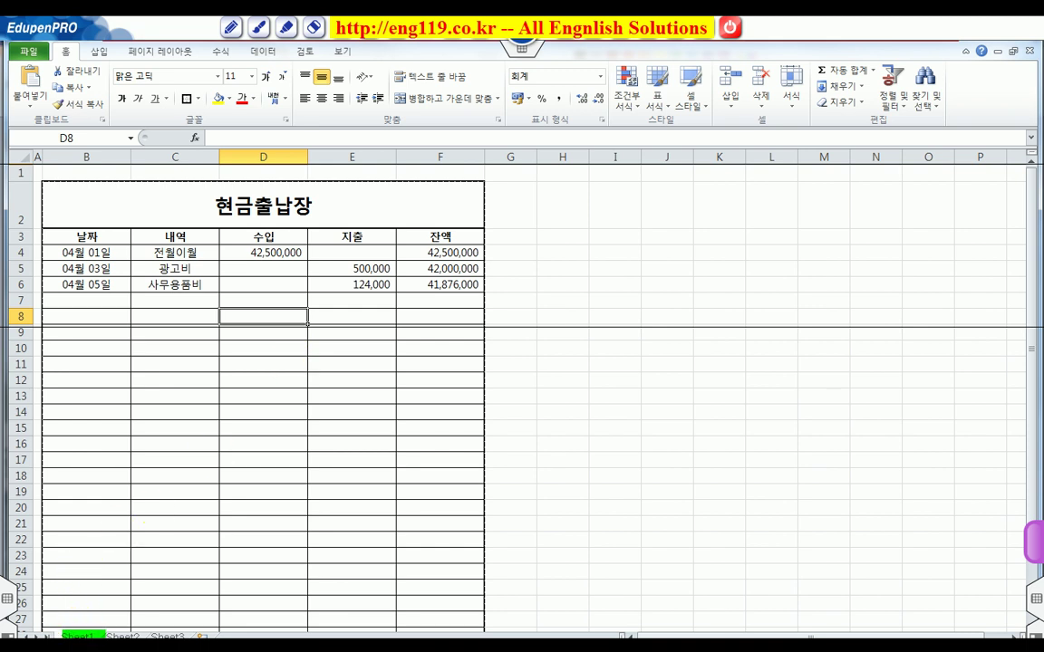
{"action": "left_click_drag", "start_coordinate": [164, 481], "coordinate": [91, 625]}
{"action": "key", "text": "Escape"}
Step: Rename worksheet Sheet1 as 현금출납장
{"action": "double_click", "coordinate": [78, 637]}
{"action": "type", "text": "ㅎ"}
{"action": "type", "text": "금출"}
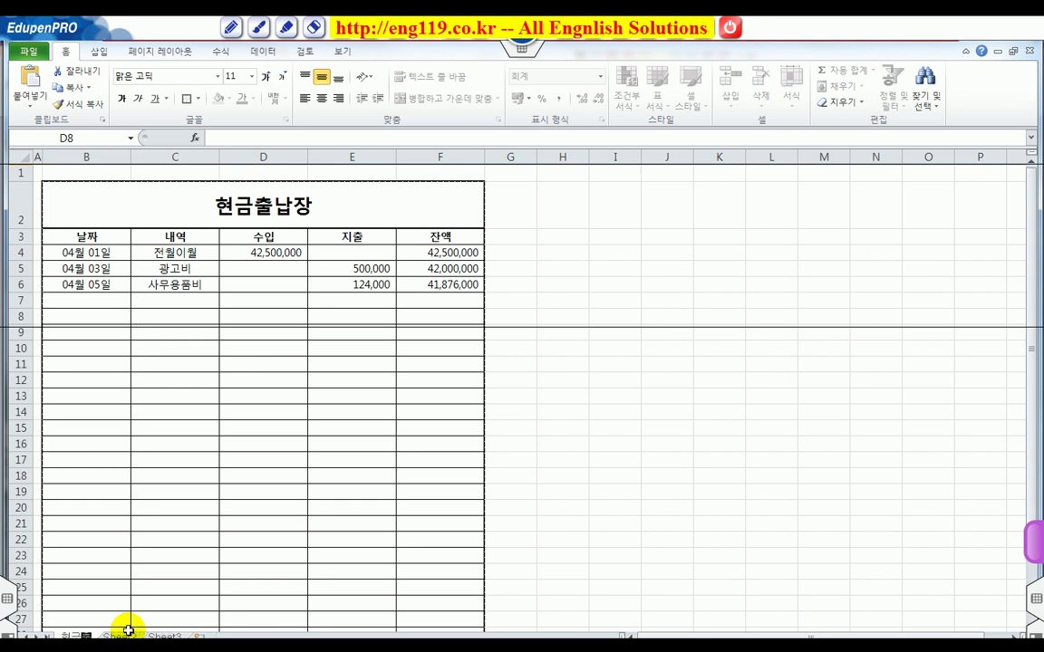
{"action": "type", "text": "납장"}
{"action": "key", "text": "Return"}
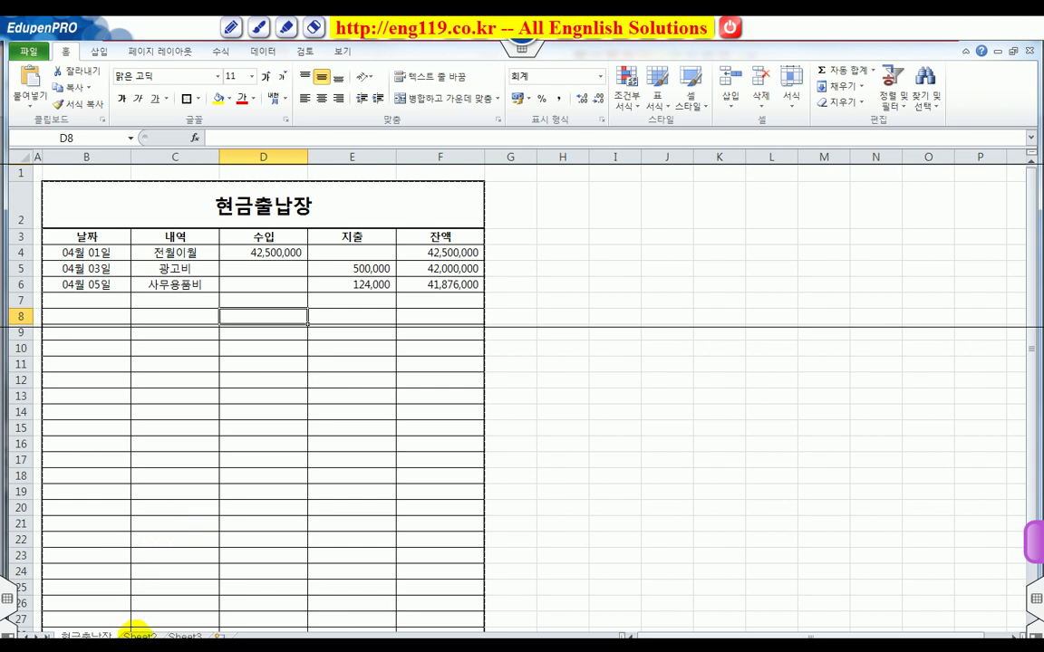
Step: Rename worksheet Sheet2 as 가계부
{"action": "left_click", "coordinate": [138, 636]}
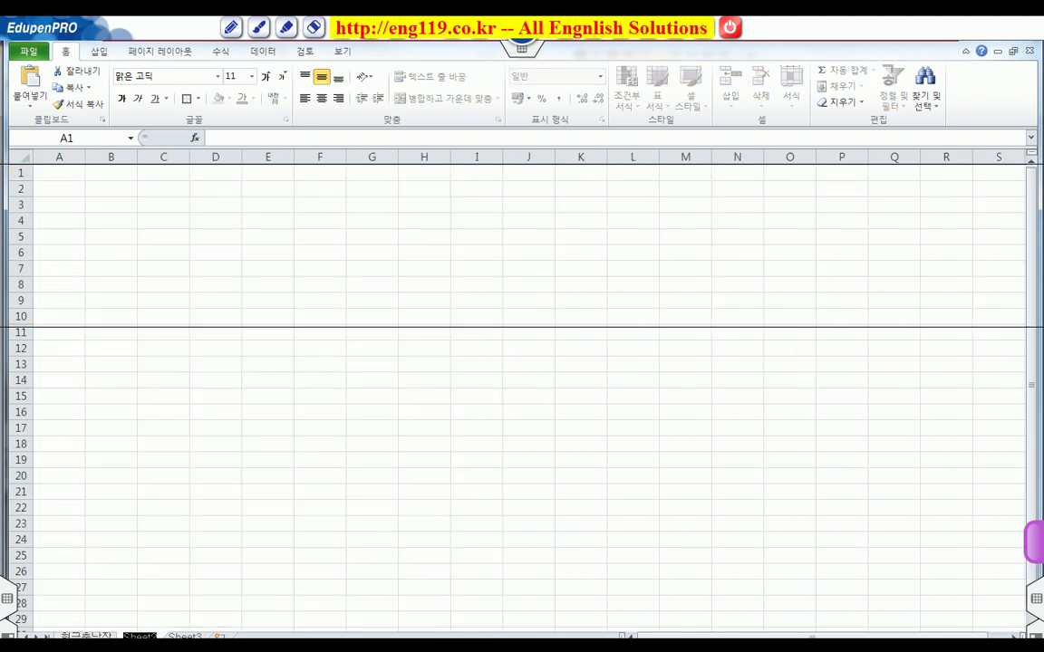
{"action": "type", "text": "계"}
{"action": "type", "text": "계부"}
{"action": "key", "text": "Return"}
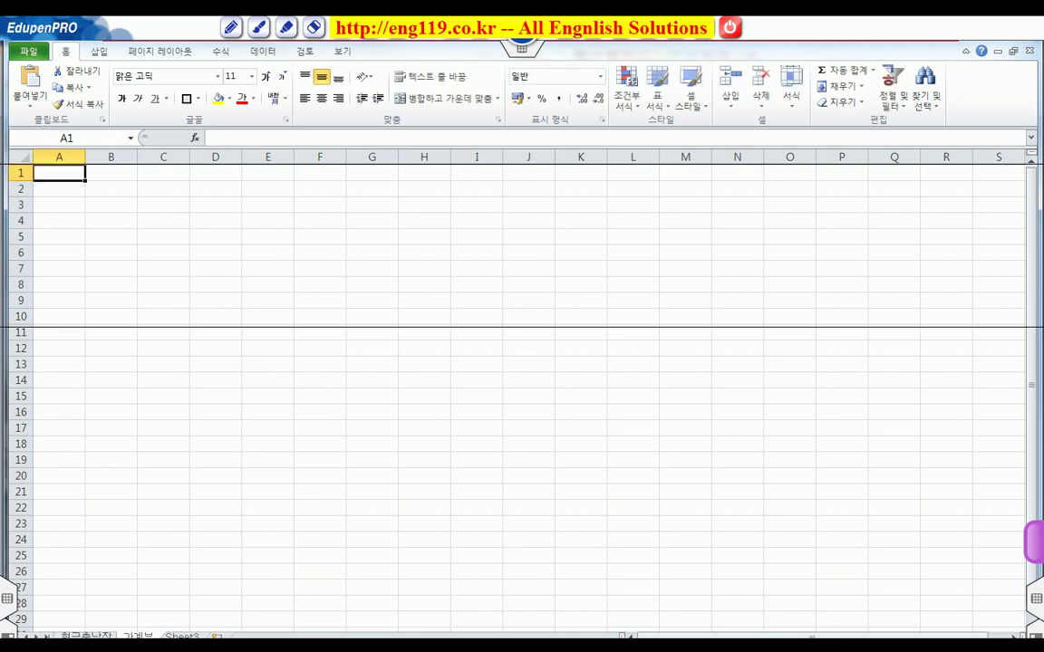
Step: Set the width of column A to 1 on the 가계부 sheet
{"action": "left_click", "coordinate": [60, 156]}
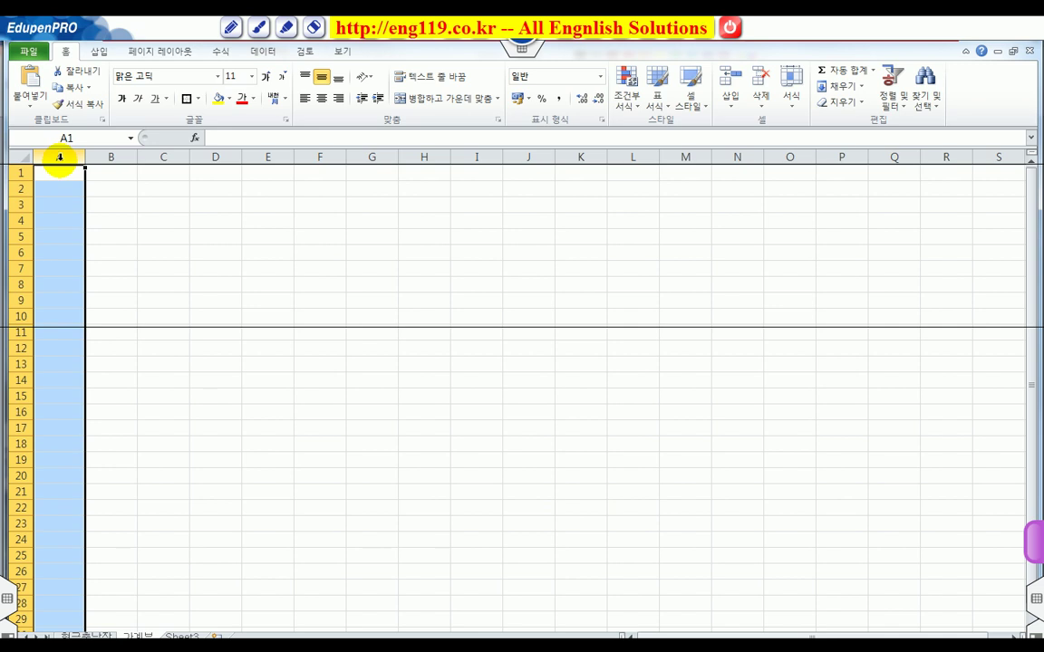
{"action": "right_click", "coordinate": [60, 156]}
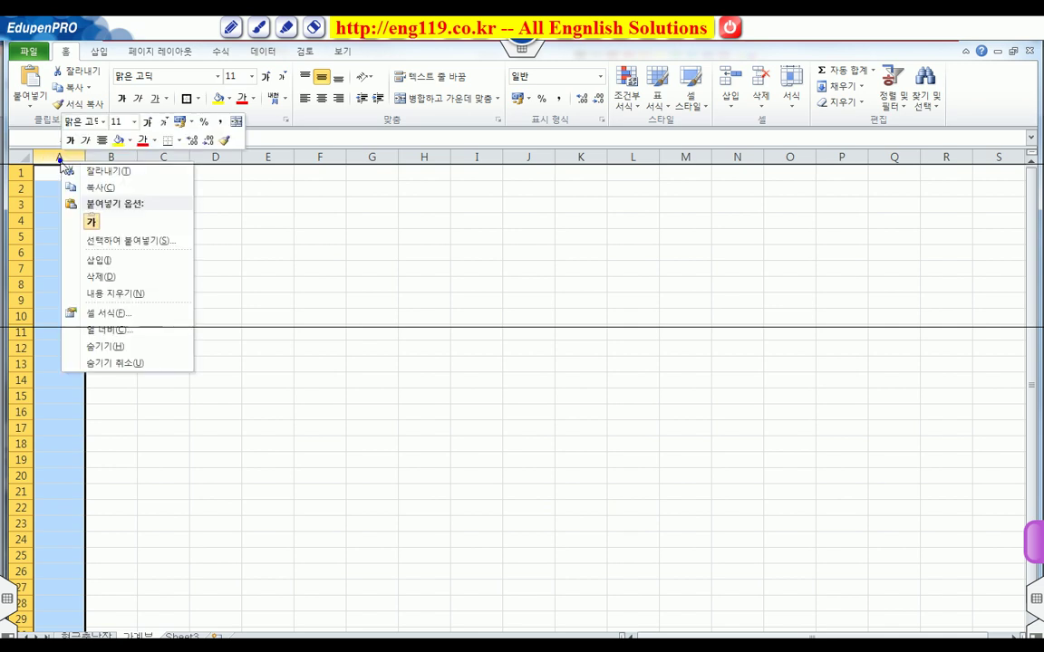
{"action": "left_click", "coordinate": [109, 329]}
{"action": "type", "text": "1"}
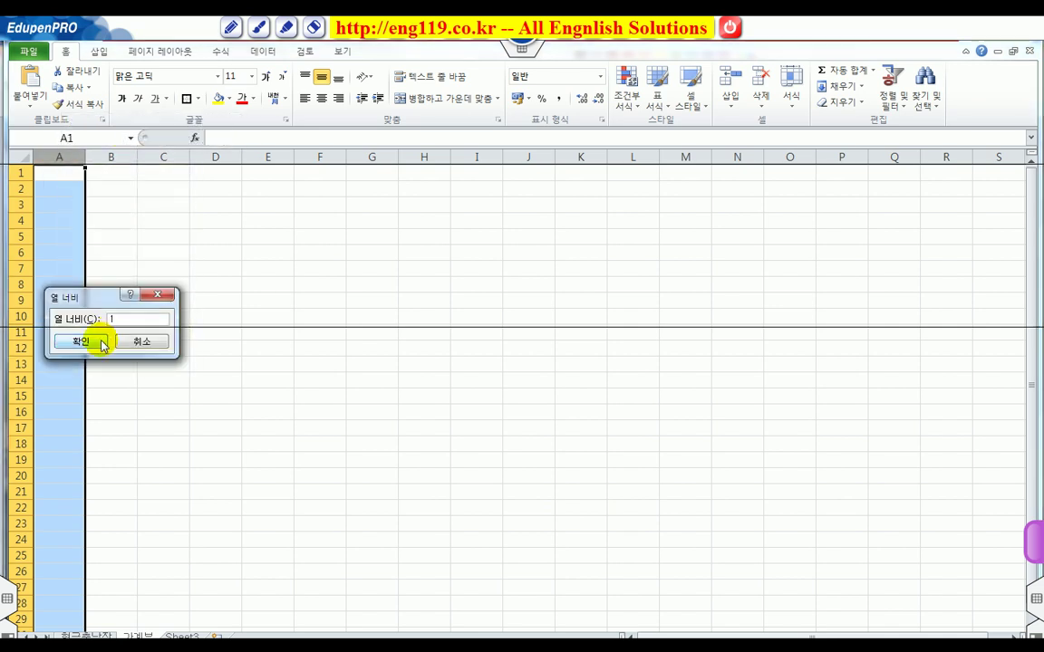
{"action": "left_click", "coordinate": [81, 342]}
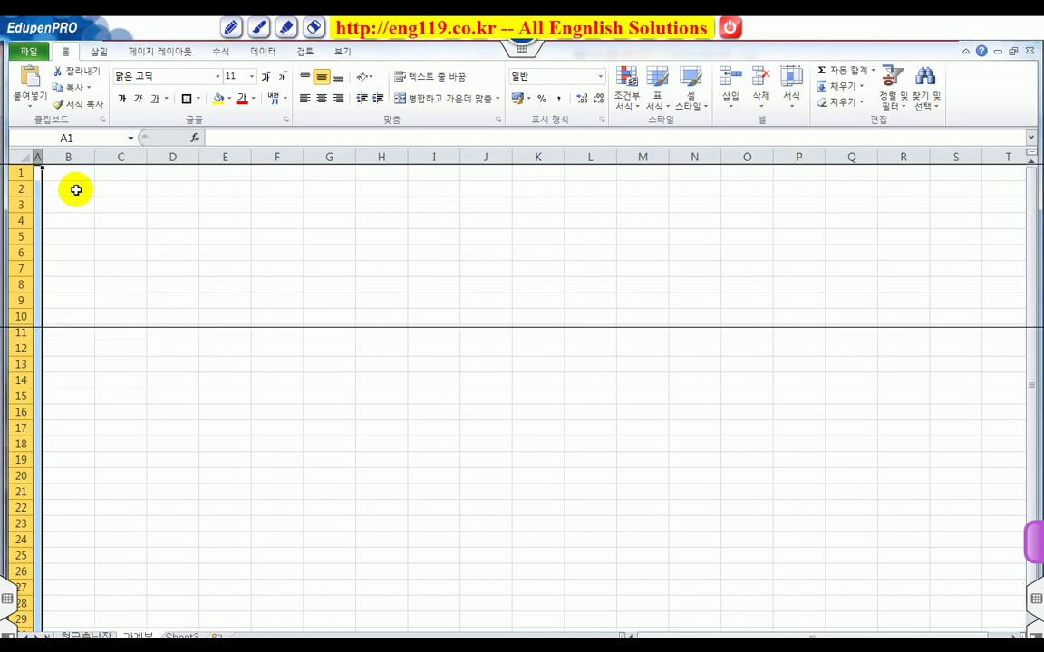
Step: Merge and center cells B2:D5 and enter the title 가계부
{"action": "left_click", "coordinate": [76, 190]}
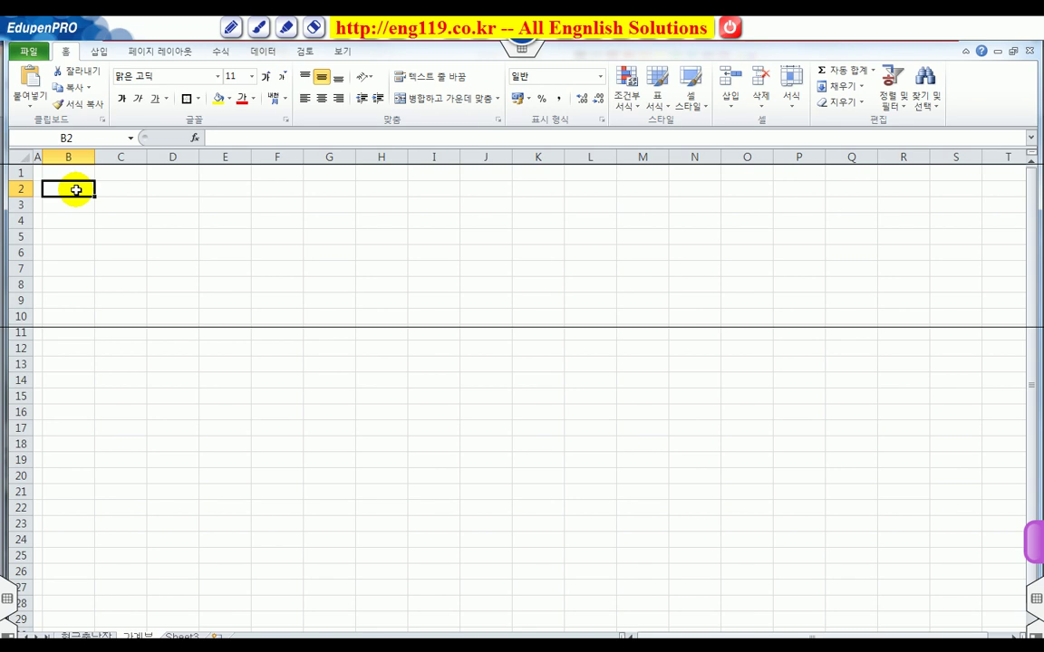
{"action": "left_click_drag", "start_coordinate": [76, 189], "coordinate": [193, 240]}
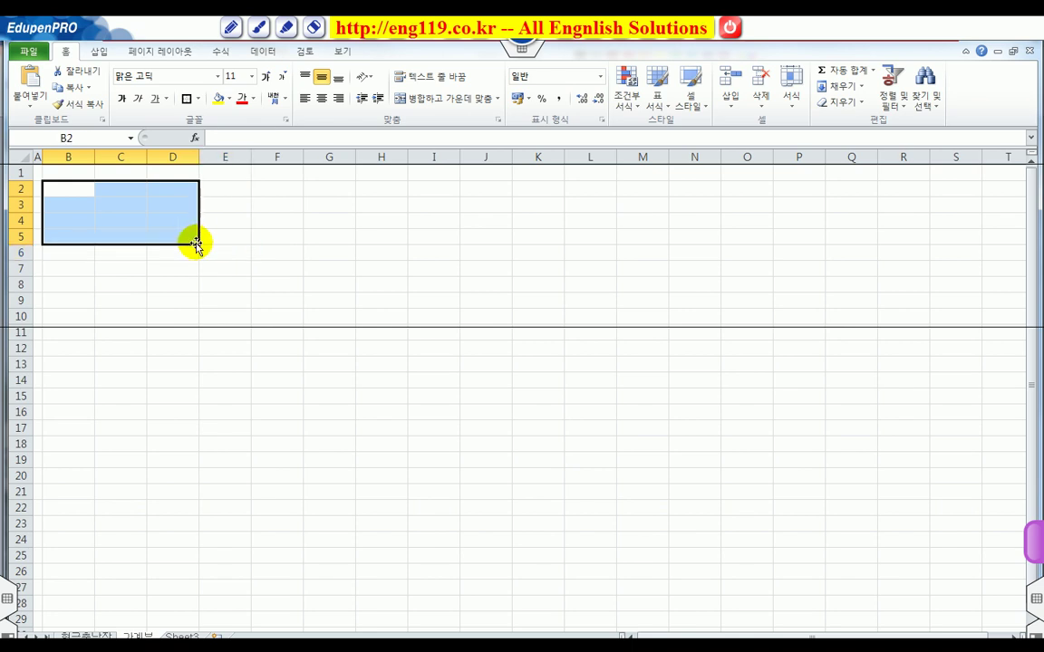
{"action": "left_click", "coordinate": [429, 104]}
{"action": "type", "text": "가계부"}
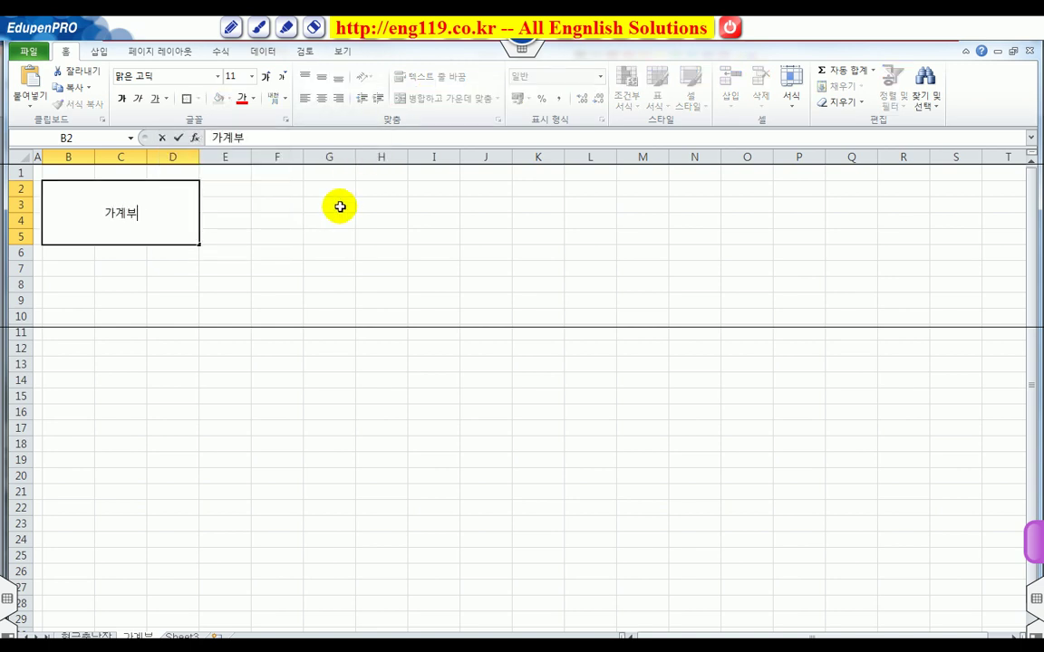
{"action": "key", "text": "Tab"}
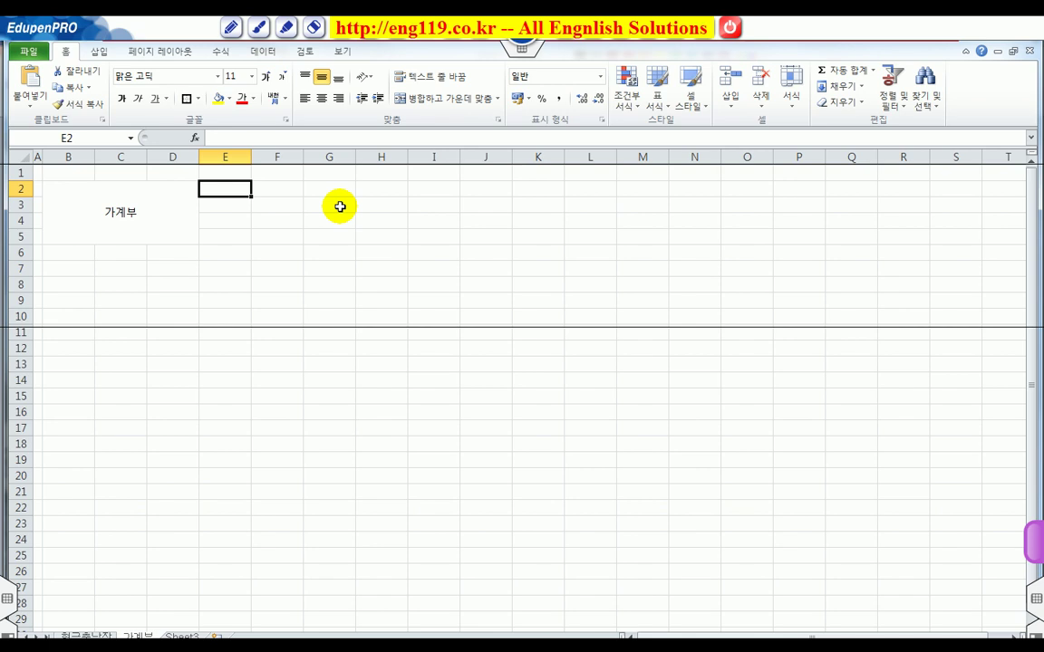
Step: Enter the label 전월이월 in E2 and the amount 4670000 in F2 with the comma number style
{"action": "type", "text": "전ㅇ이워"}
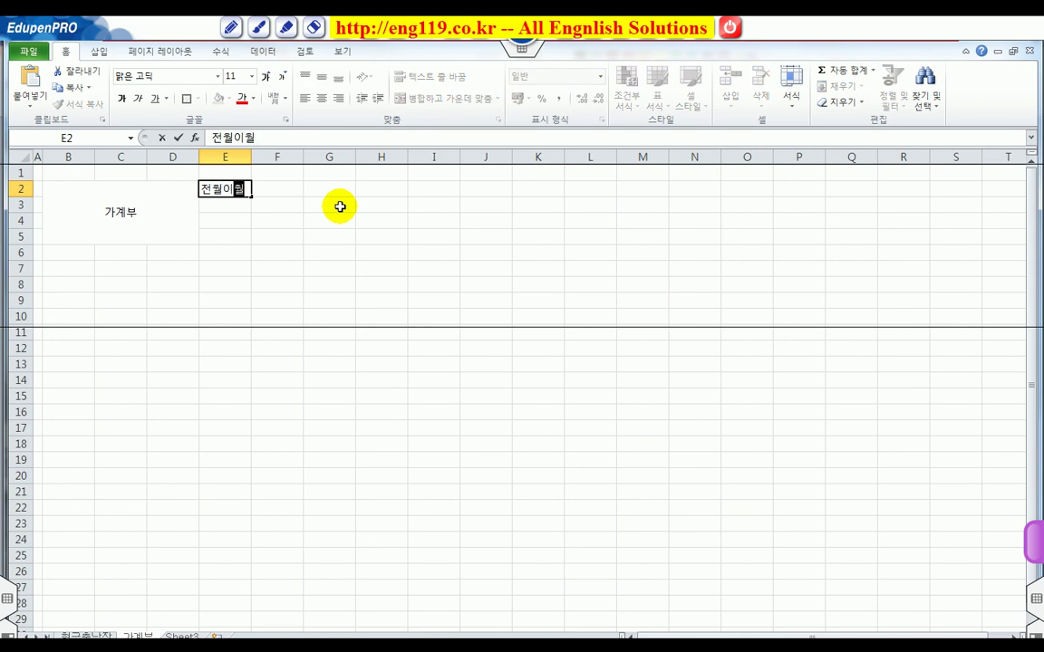
{"action": "key", "text": "Tab"}
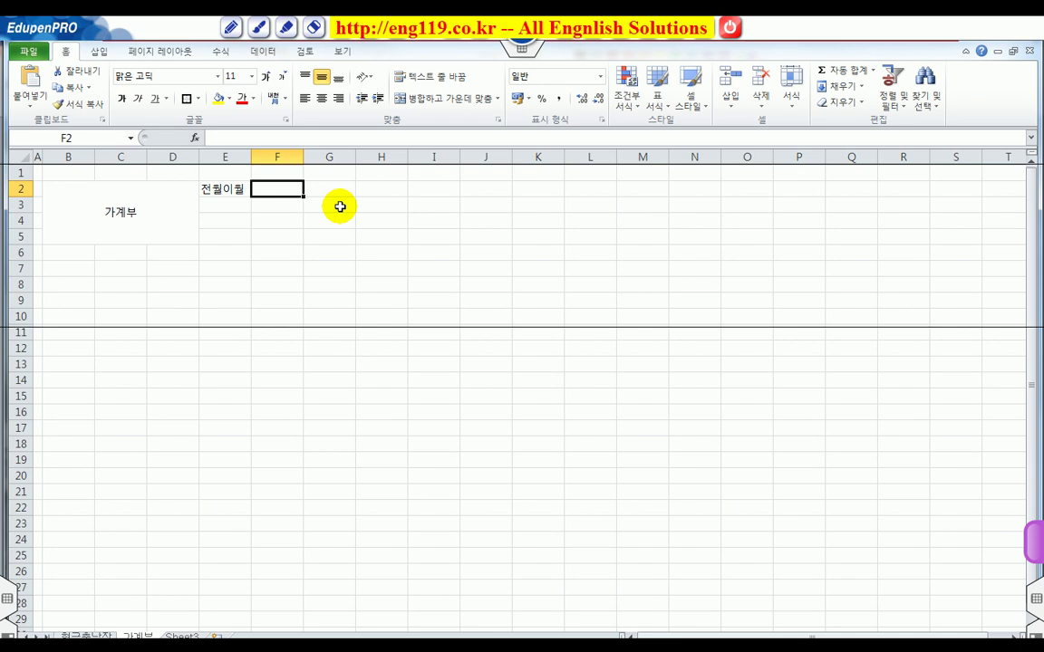
{"action": "left_click", "coordinate": [558, 99]}
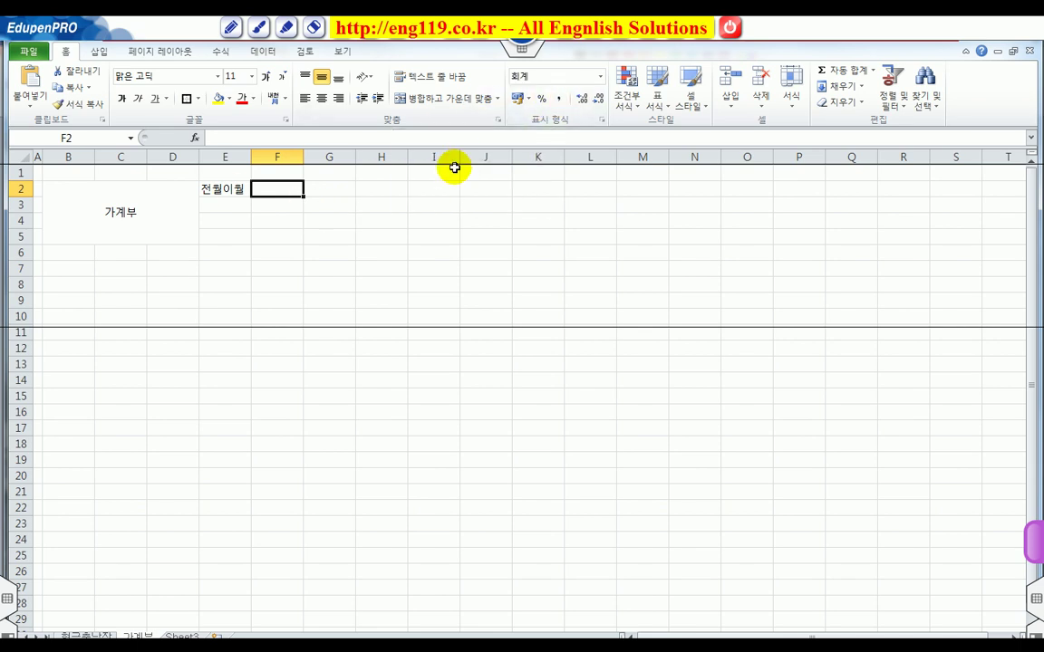
{"action": "type", "text": "4670000"}
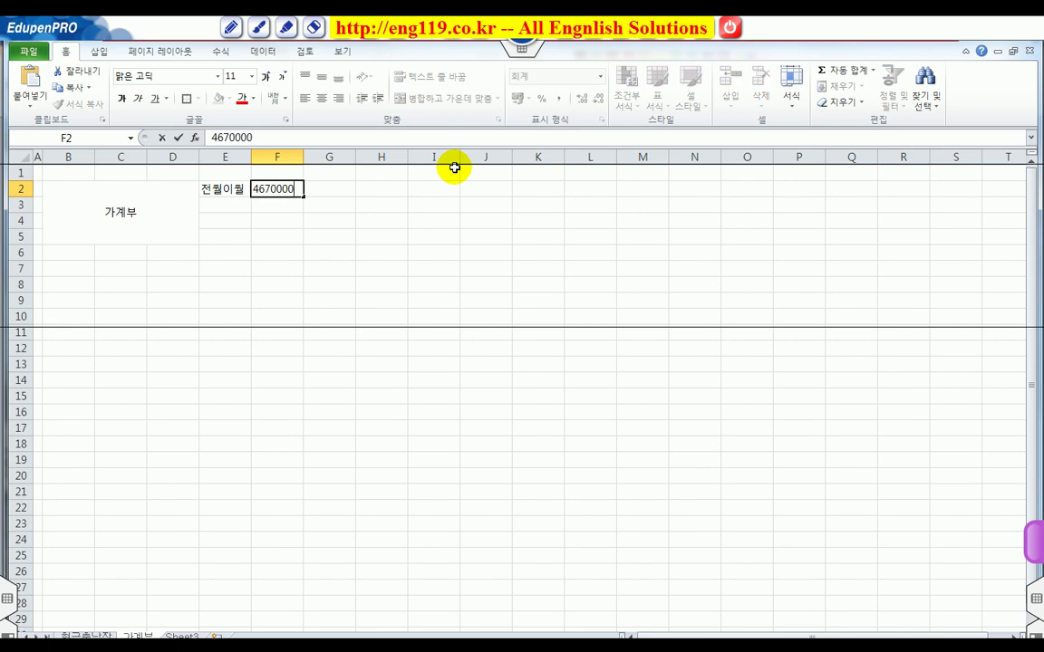
{"action": "key", "text": "Return"}
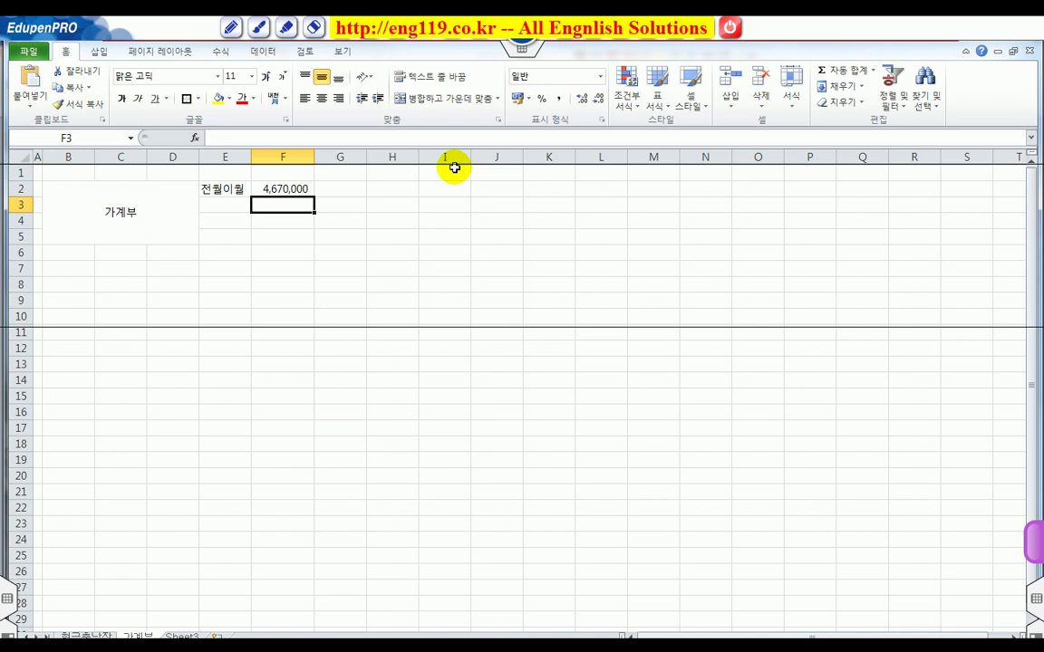
Step: Enter the labels 금월수입, 금월지출 and 금월잔액 in cells E3 to E5
{"action": "left_click", "coordinate": [225, 204]}
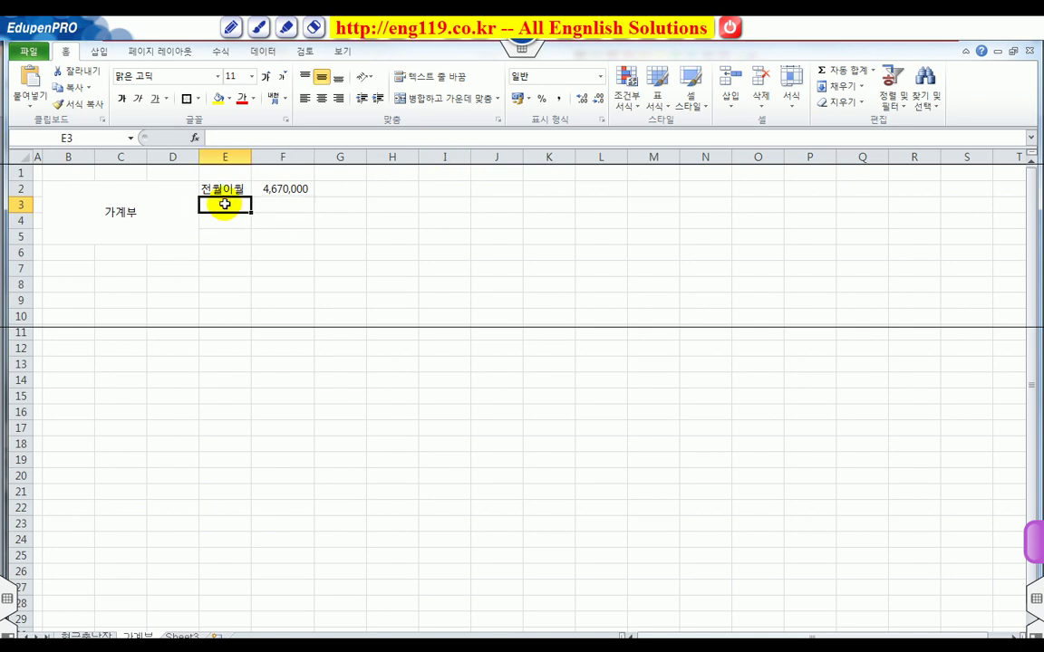
{"action": "type", "text": "ㄱ"}
{"action": "type", "text": "월"}
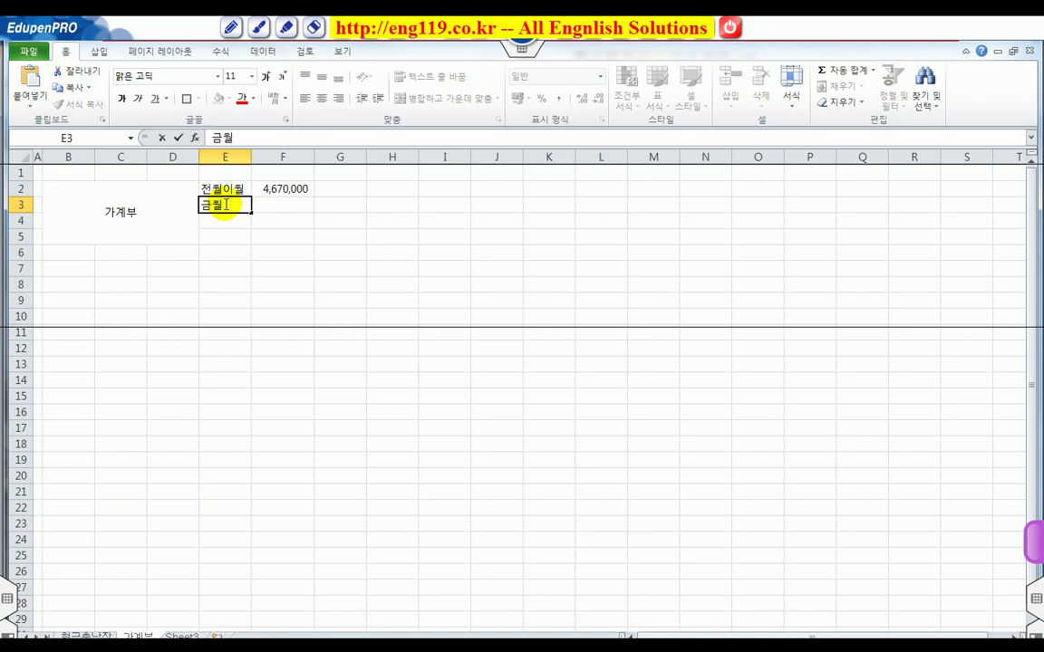
{"action": "type", "text": "수입"}
{"action": "key", "text": "Return"}
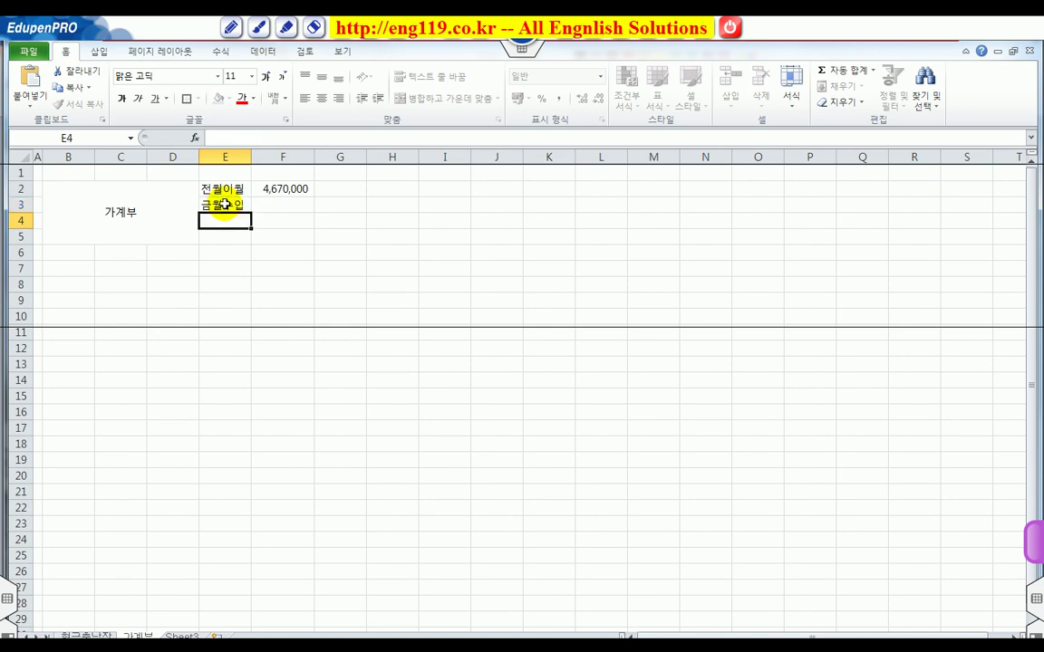
{"action": "type", "text": "그미"}
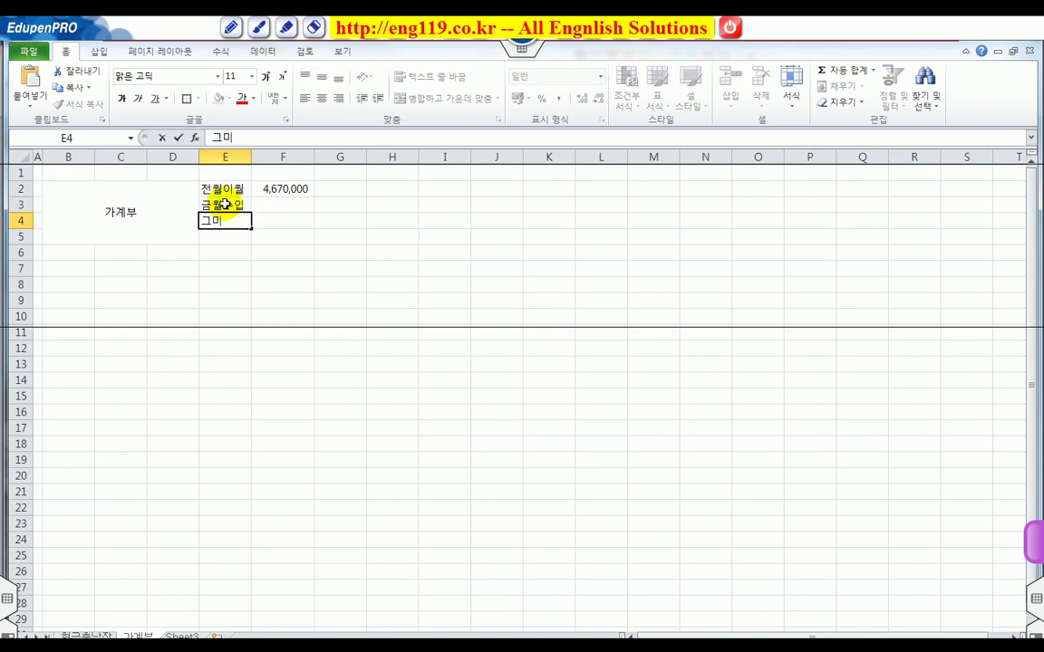
{"action": "type", "text": "금월지추"}
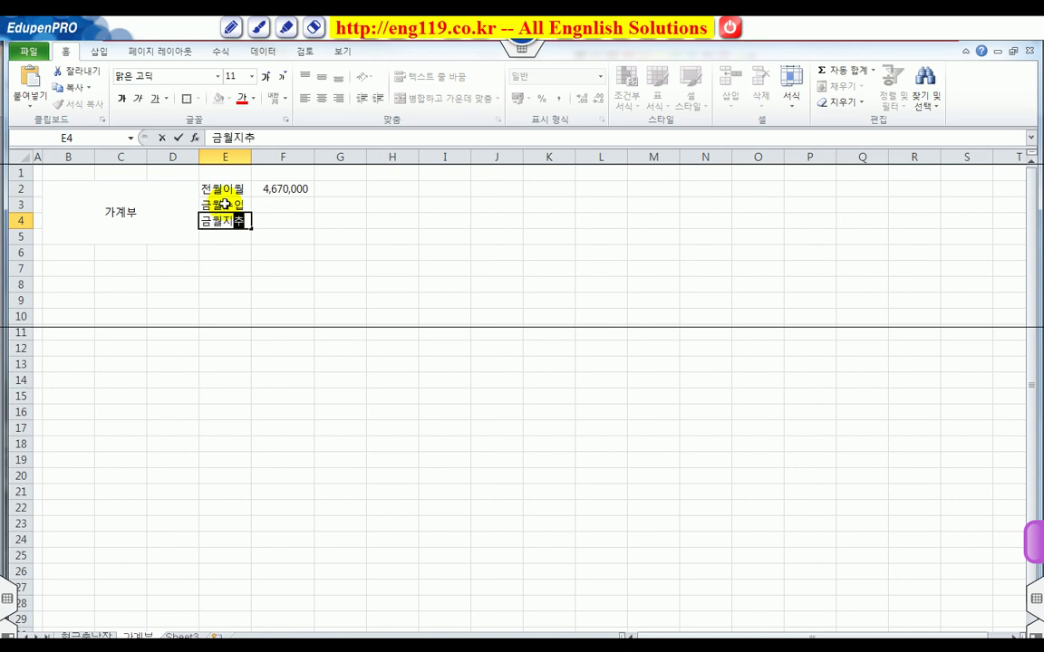
{"action": "key", "text": "Return"}
{"action": "type", "text": "금"}
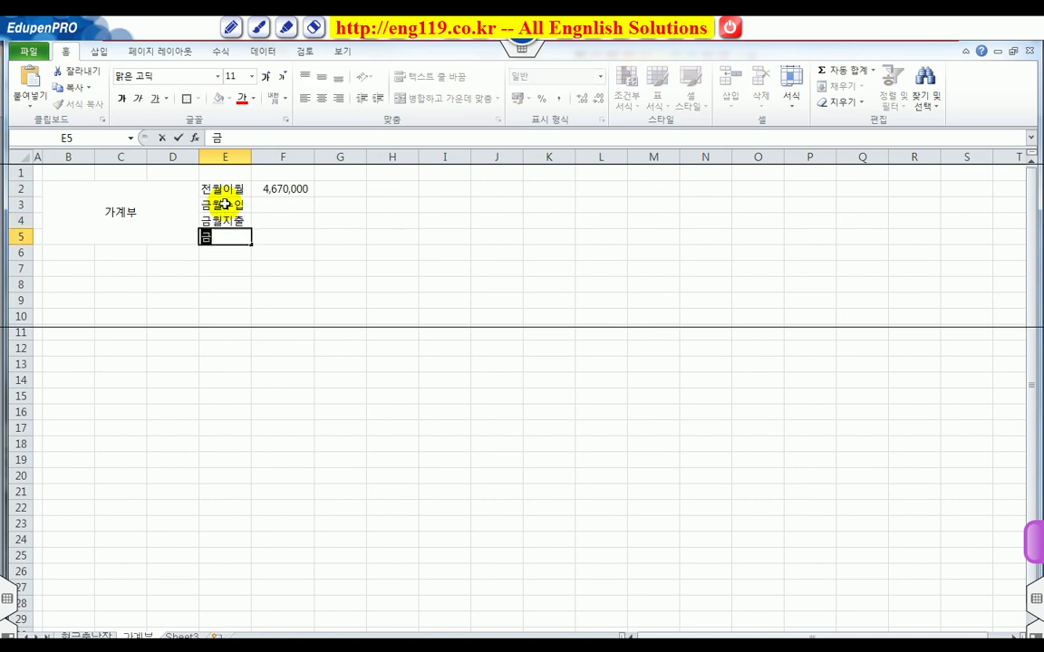
{"action": "type", "text": "월잔액"}
{"action": "key", "text": "Return"}
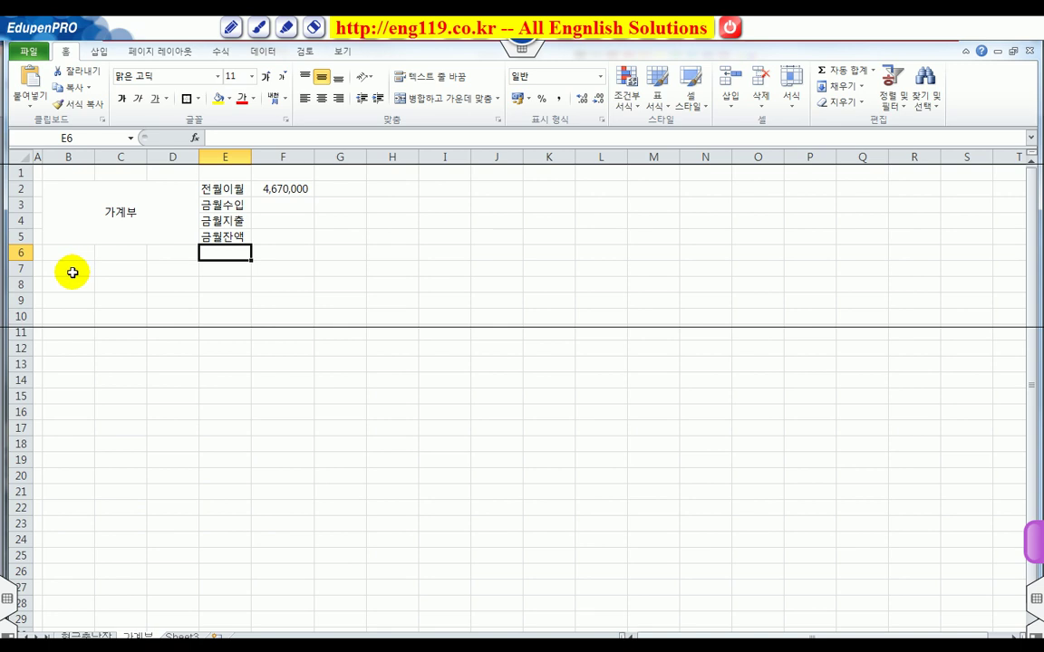
Step: Enter the table headers 날짜, 수입내용, 수입금액, 지출내용 and 지출금액 in cells B7 to F7
{"action": "left_click", "coordinate": [22, 252]}
{"action": "left_click", "coordinate": [79, 269]}
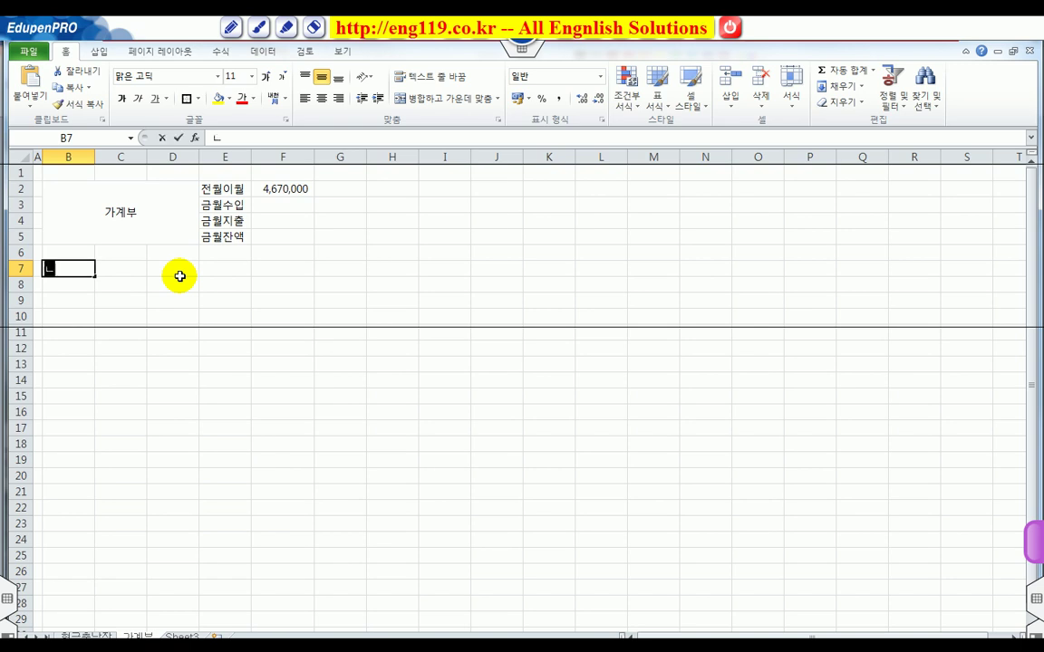
{"action": "type", "text": "날"}
{"action": "key", "text": "Tab"}
{"action": "type", "text": "수입"}
{"action": "key", "text": "Tab"}
{"action": "type", "text": "수입"}
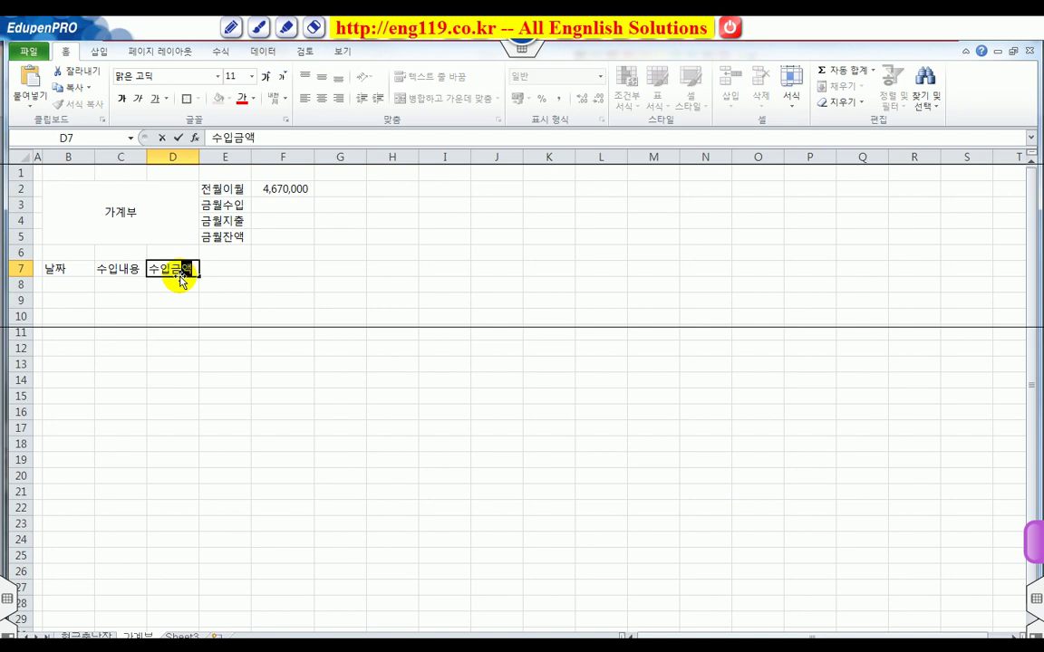
{"action": "type", "text": "금액"}
{"action": "key", "text": "Tab"}
{"action": "type", "text": "지추"}
{"action": "type", "text": "내용"}
{"action": "key", "text": "Tab"}
{"action": "type", "text": "ㅈ"}
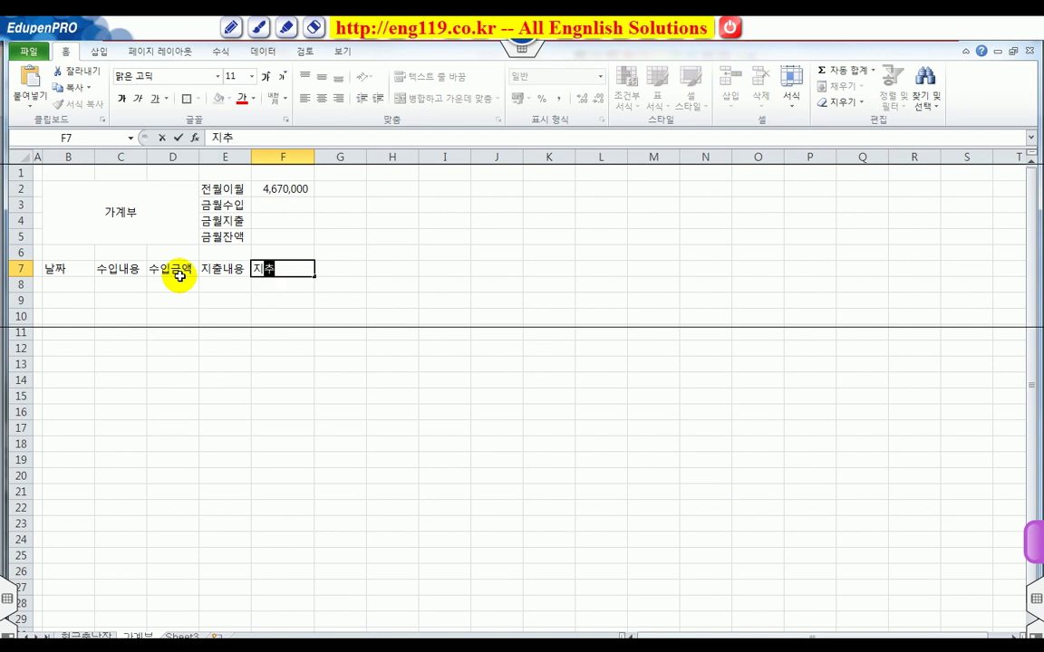
{"action": "type", "text": "출금애ㄱ"}
{"action": "key", "text": "Return"}
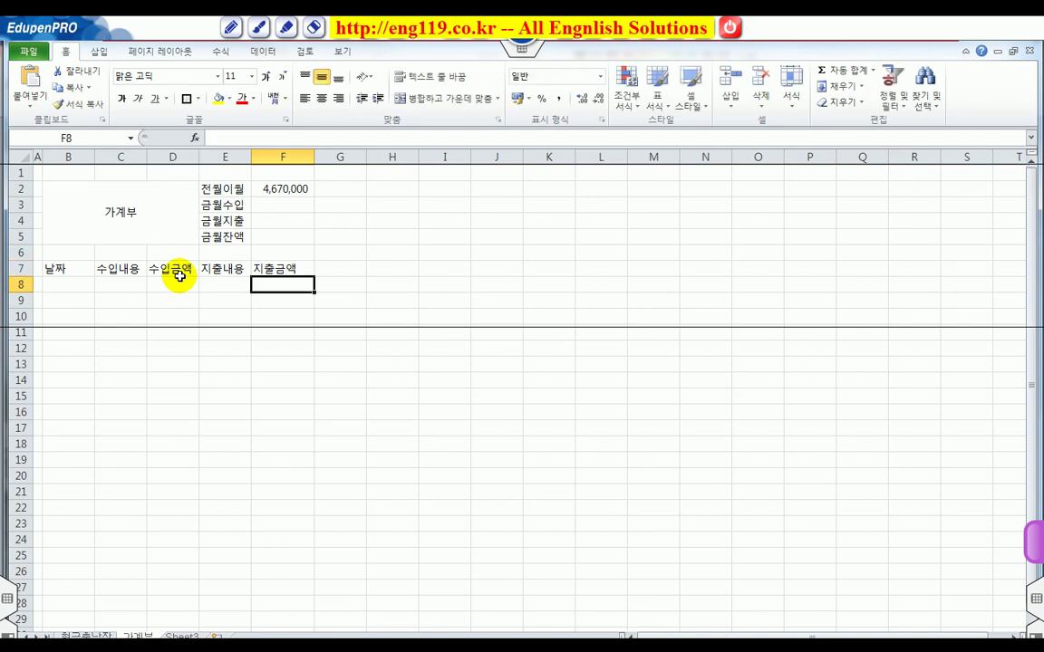
Step: Apply all borders and a thick outer box border to the range B2:F29
{"action": "left_click_drag", "start_coordinate": [84, 201], "coordinate": [263, 605]}
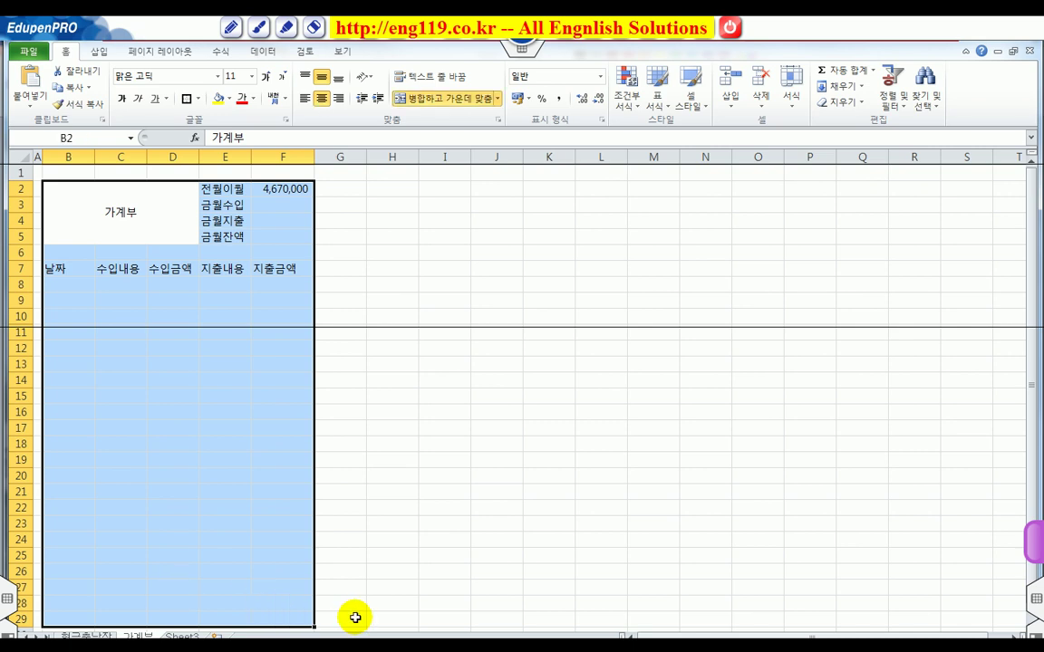
{"action": "left_click", "coordinate": [197, 99]}
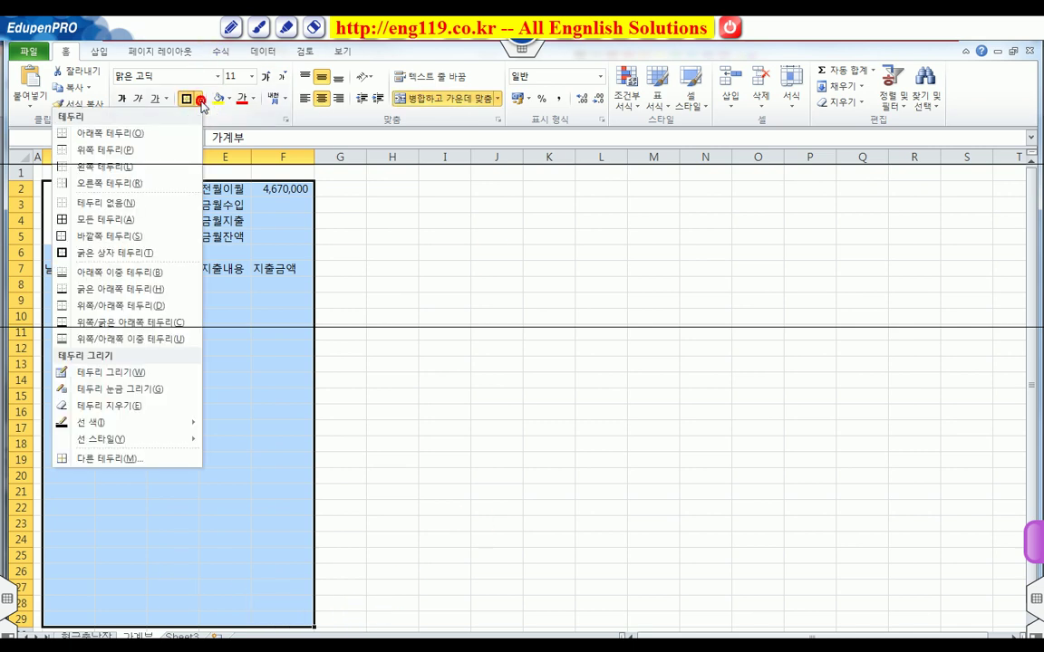
{"action": "left_click", "coordinate": [127, 218]}
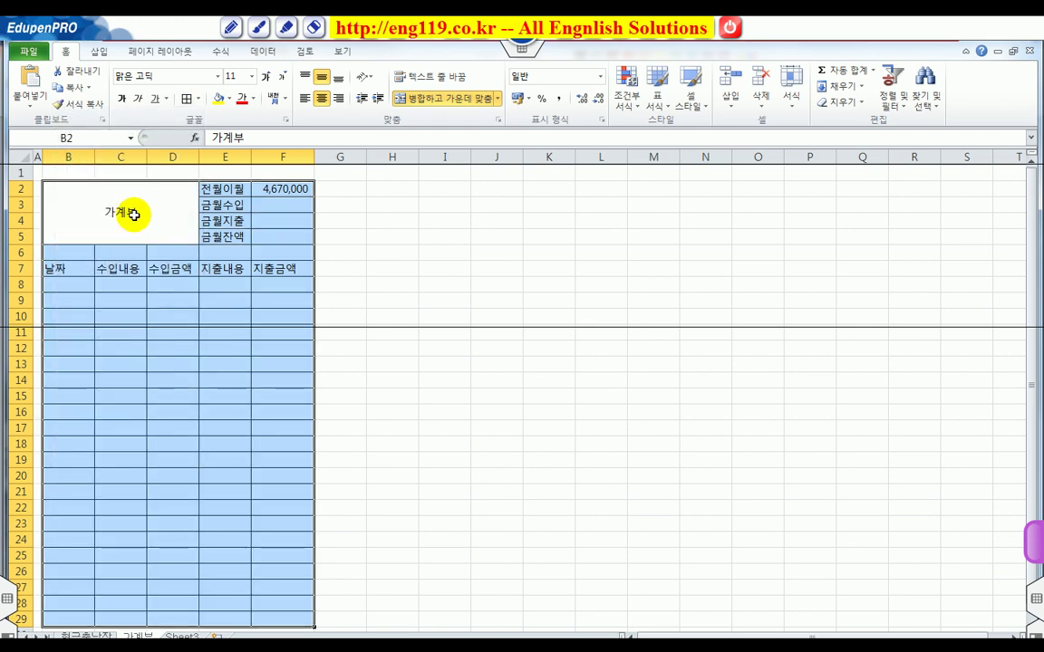
{"action": "left_click", "coordinate": [198, 99]}
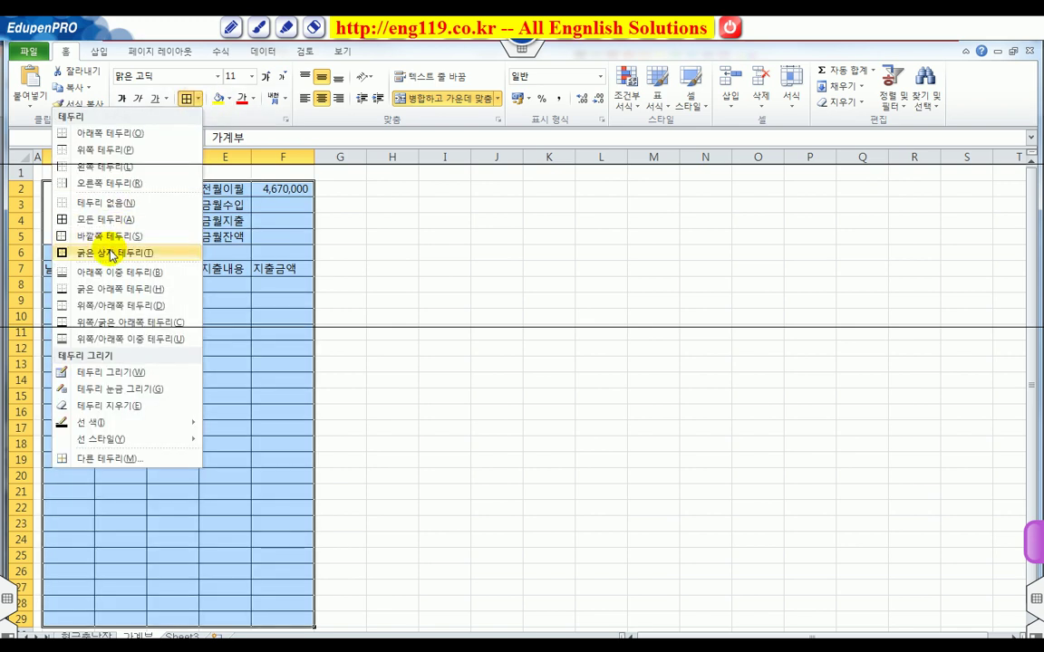
{"action": "left_click", "coordinate": [111, 253]}
{"action": "left_click", "coordinate": [225, 300]}
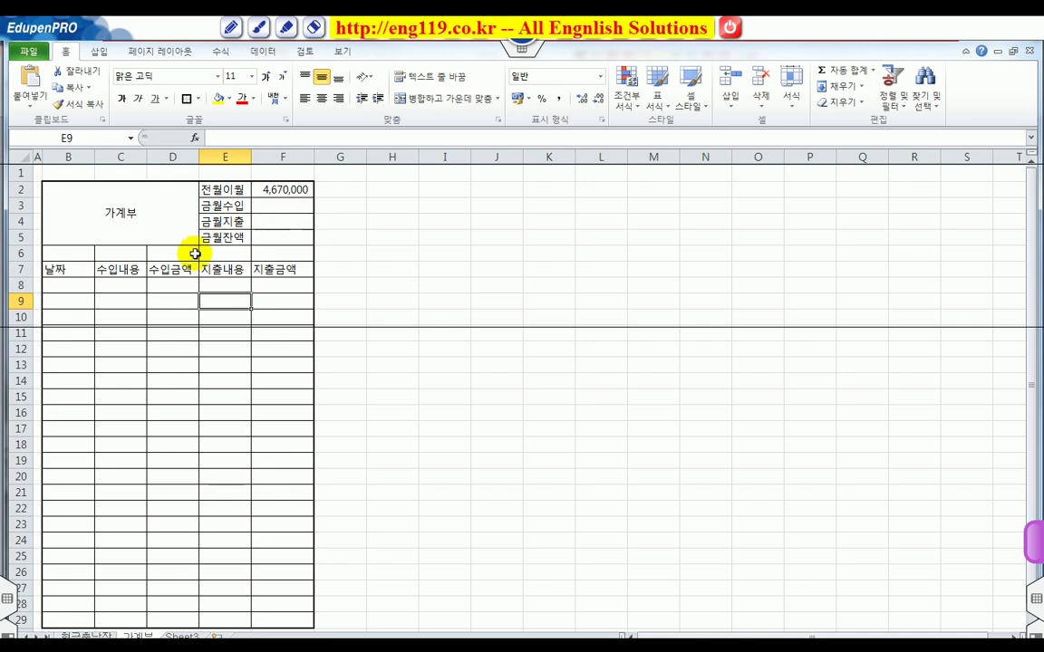
Step: Center the contents of B7:F28 horizontally
{"action": "left_click_drag", "start_coordinate": [66, 269], "coordinate": [282, 605]}
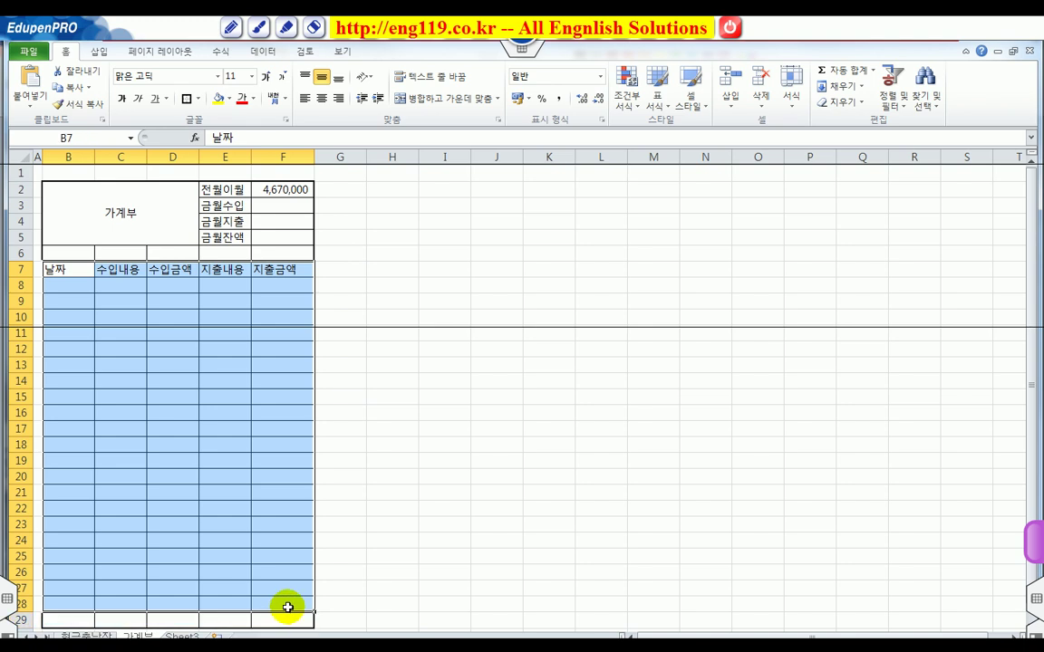
{"action": "left_click", "coordinate": [325, 99]}
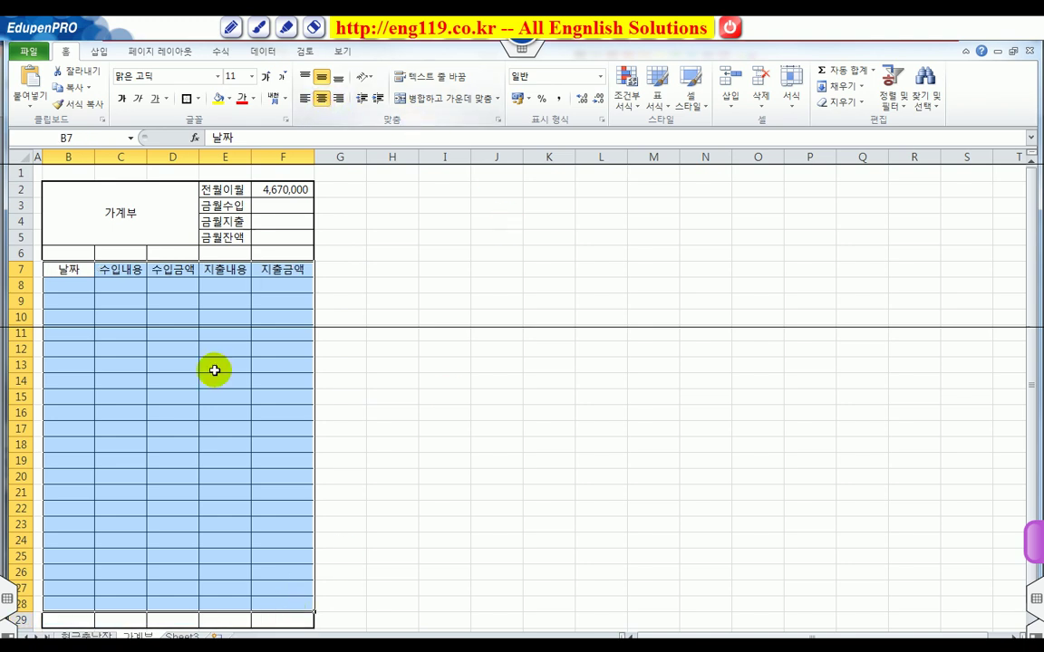
{"action": "left_click", "coordinate": [209, 365]}
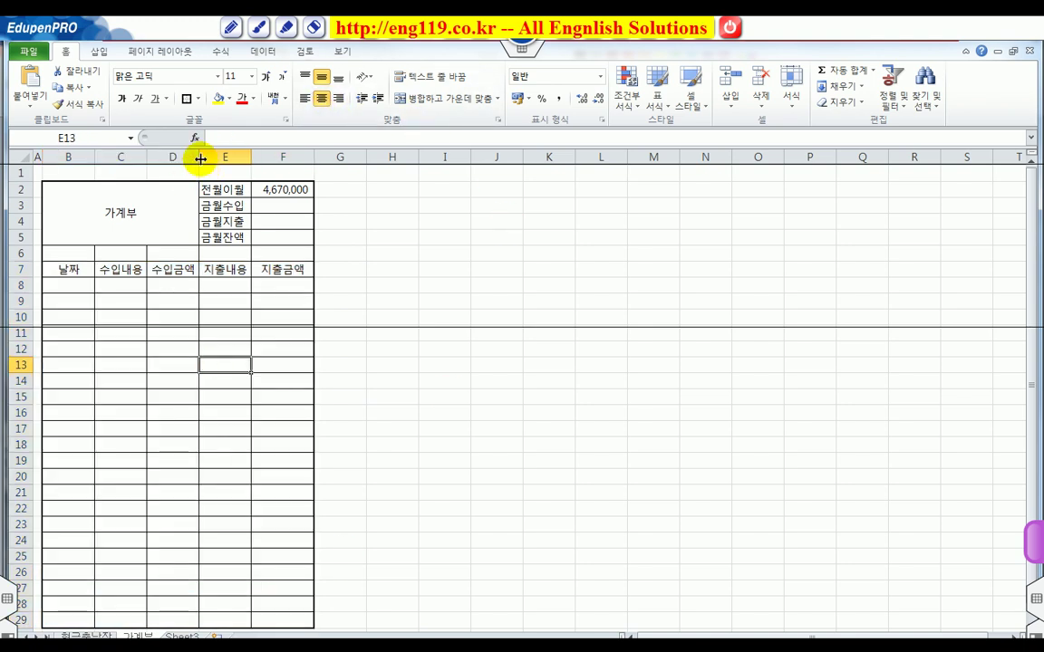
Step: Widen columns B through F together to an equal width, about double the original
{"action": "left_click_drag", "start_coordinate": [66, 155], "coordinate": [270, 191]}
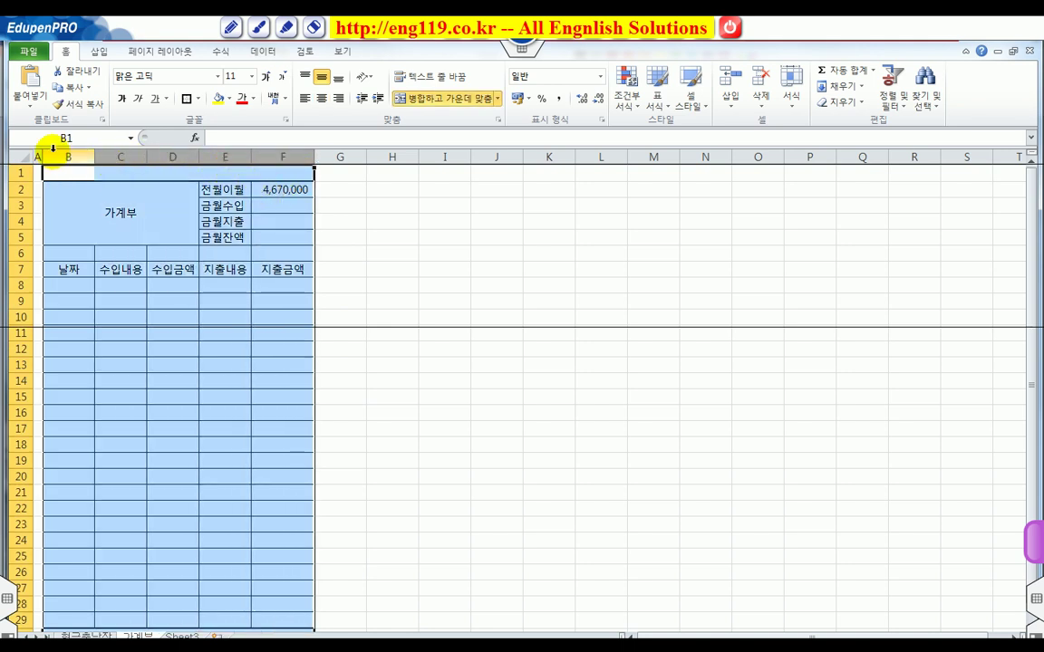
{"action": "left_click_drag", "start_coordinate": [70, 156], "coordinate": [285, 154]}
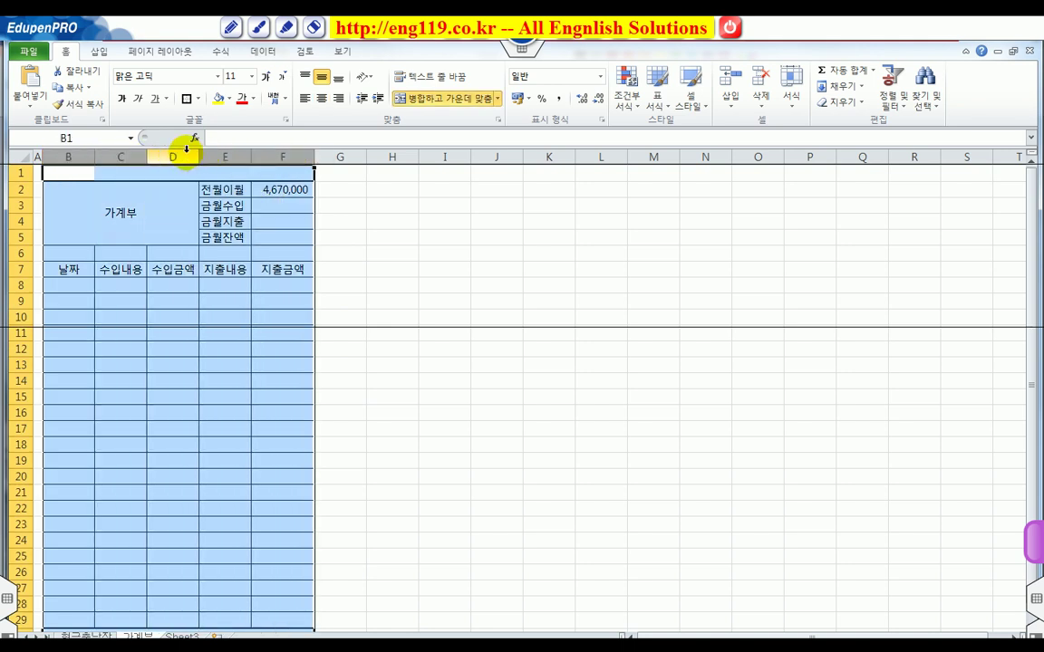
{"action": "left_click_drag", "start_coordinate": [200, 156], "coordinate": [326, 156]}
{"action": "left_click", "coordinate": [610, 266]}
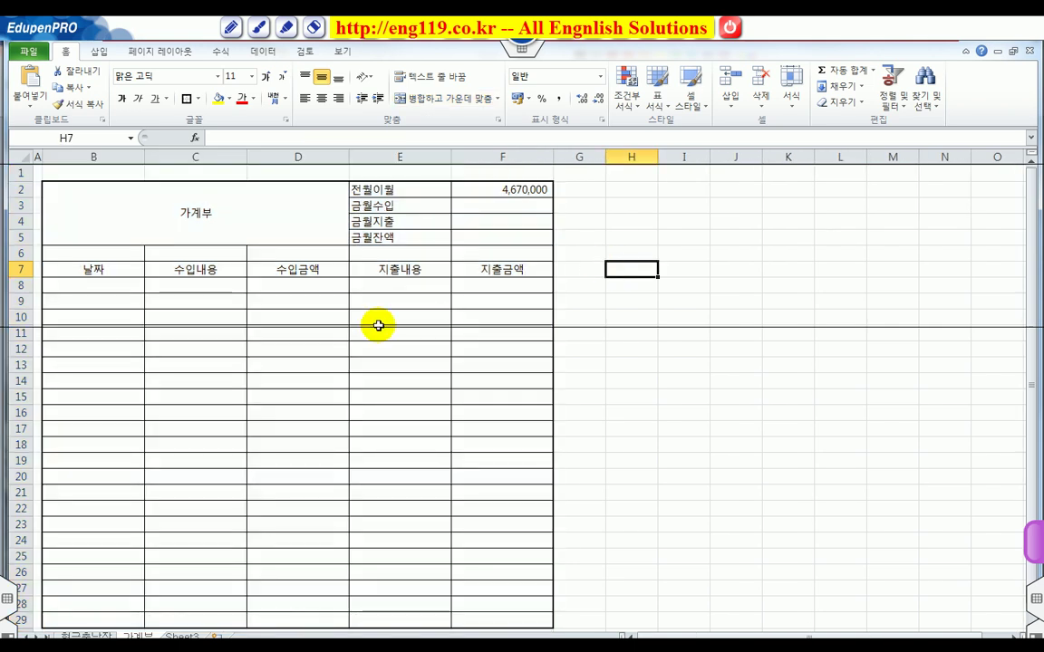
Step: Fill the merged 가계부 title cell with a light olive green
{"action": "left_click", "coordinate": [228, 211]}
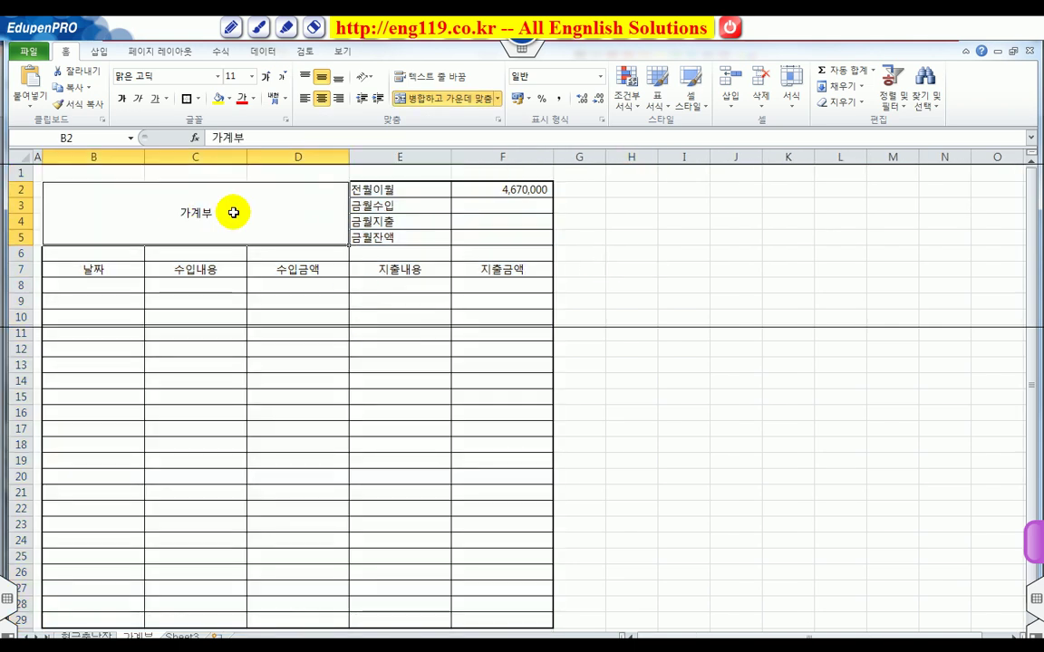
{"action": "left_click", "coordinate": [229, 98]}
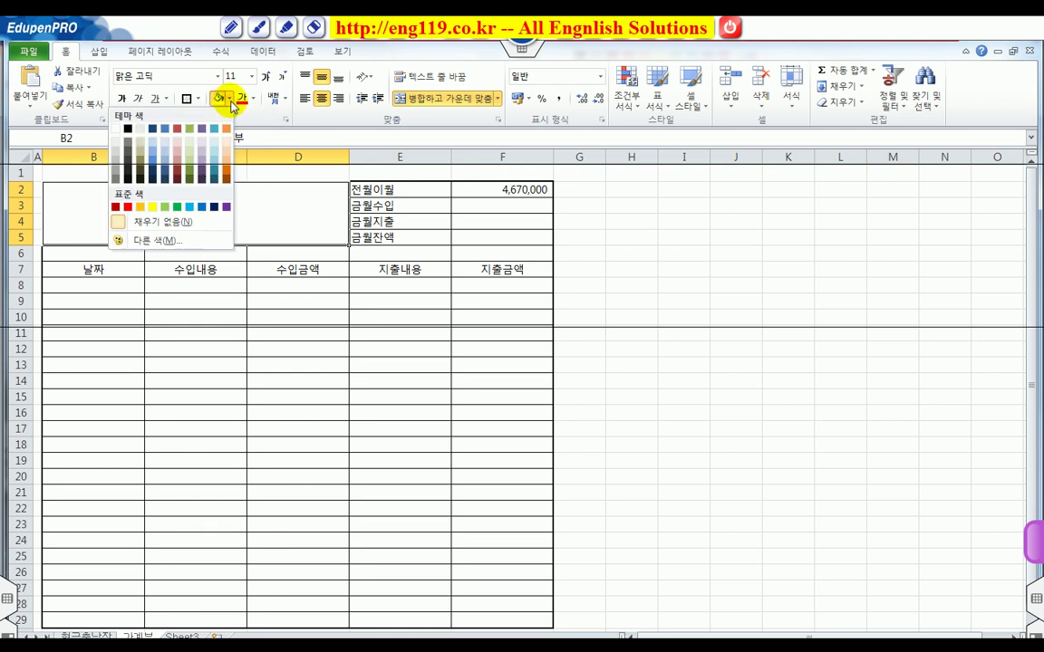
{"action": "left_click", "coordinate": [192, 164]}
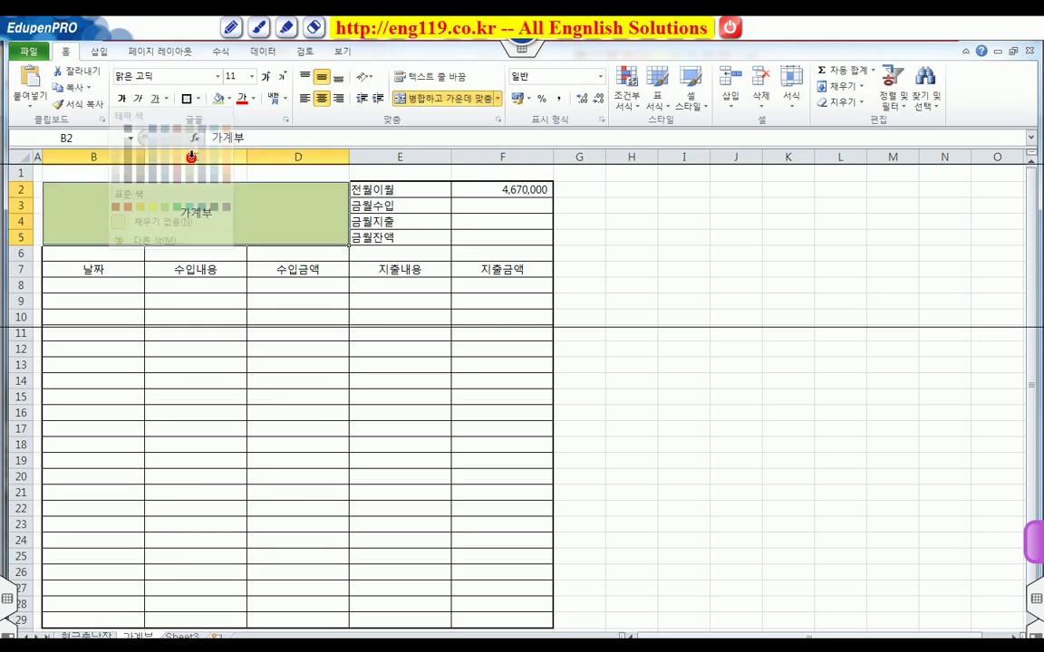
Step: Enlarge the font of the 가계부 title several sizes so it stands out in its merged cell
{"action": "left_click", "coordinate": [266, 80]}
{"action": "left_click", "coordinate": [265, 80]}
{"action": "left_click", "coordinate": [265, 80]}
{"action": "left_click", "coordinate": [266, 80]}
{"action": "left_click", "coordinate": [265, 80]}
{"action": "left_click", "coordinate": [265, 80]}
{"action": "left_click", "coordinate": [265, 80]}
{"action": "left_click", "coordinate": [266, 79]}
{"action": "left_click", "coordinate": [281, 77]}
{"action": "left_click", "coordinate": [281, 77]}
Step: Center the labels in E2:E5 and fill their cells with light orange
{"action": "left_click_drag", "start_coordinate": [396, 189], "coordinate": [395, 237]}
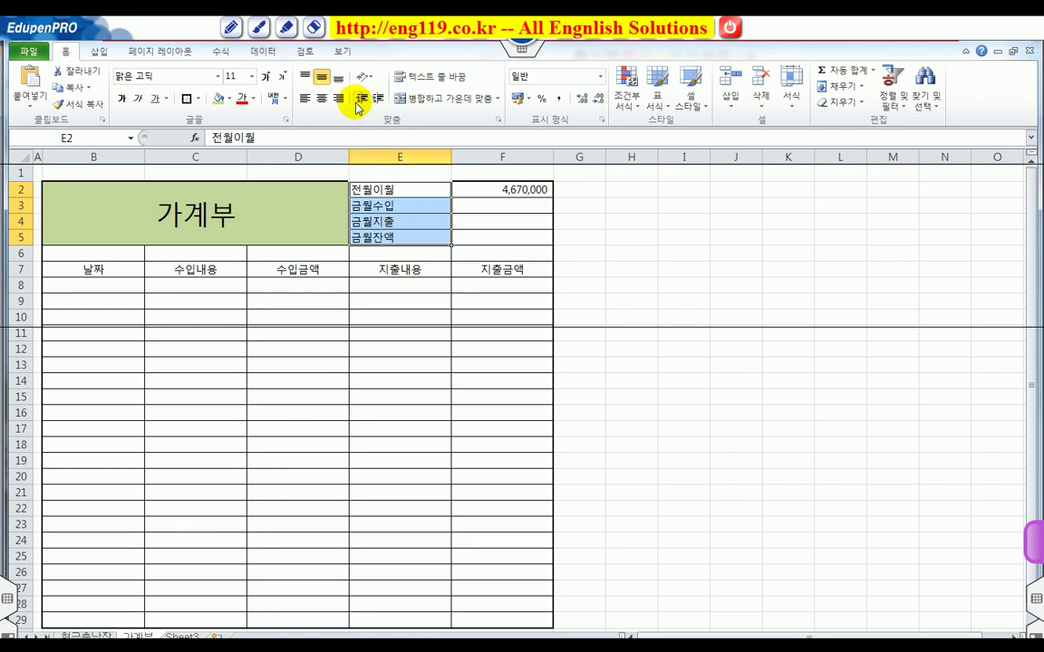
{"action": "left_click", "coordinate": [324, 98]}
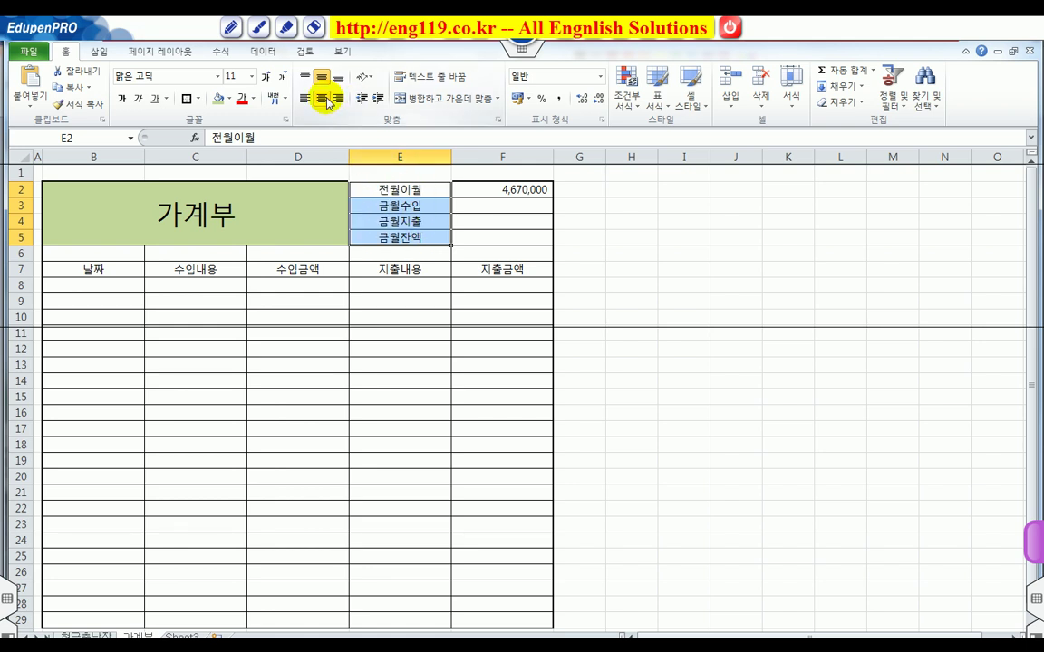
{"action": "left_click", "coordinate": [227, 99]}
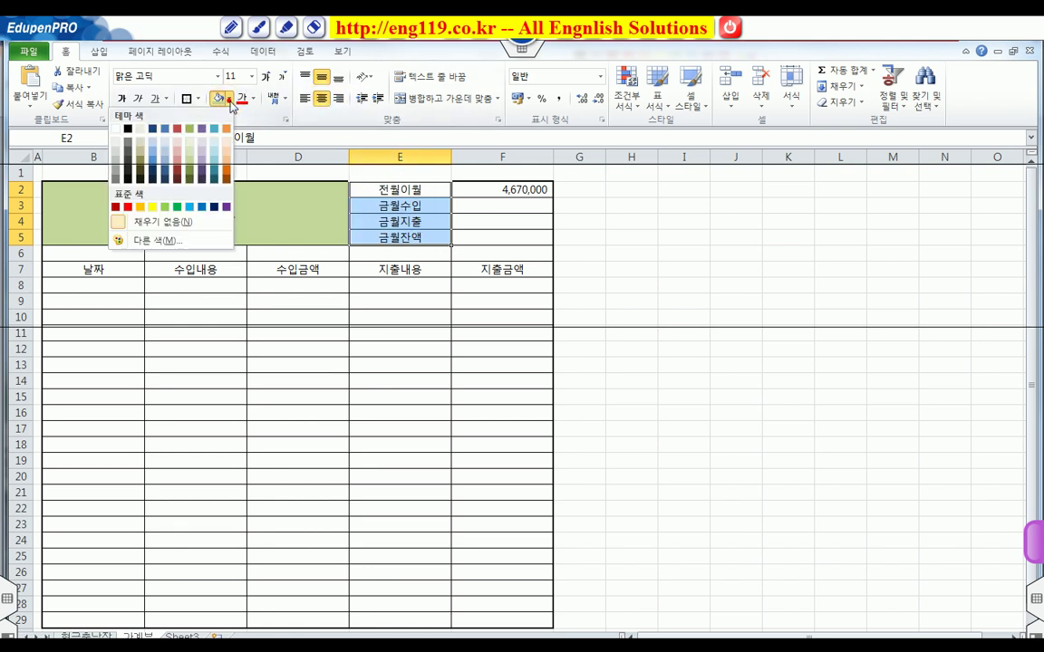
{"action": "left_click", "coordinate": [228, 160]}
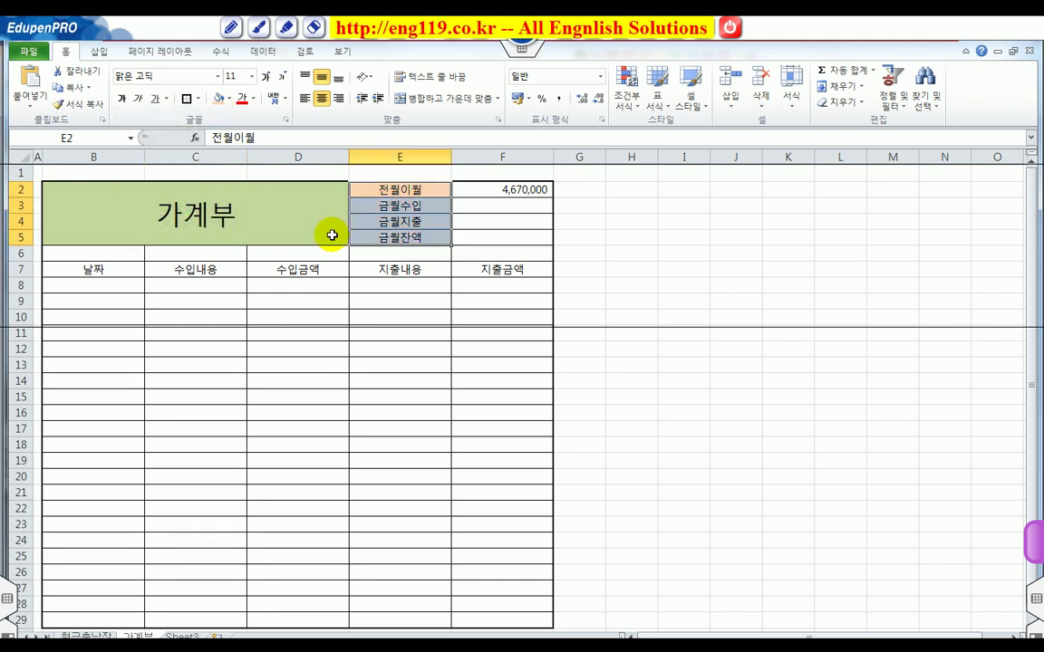
Step: Put a thick box border around the header row B7:F7
{"action": "left_click_drag", "start_coordinate": [81, 270], "coordinate": [472, 269]}
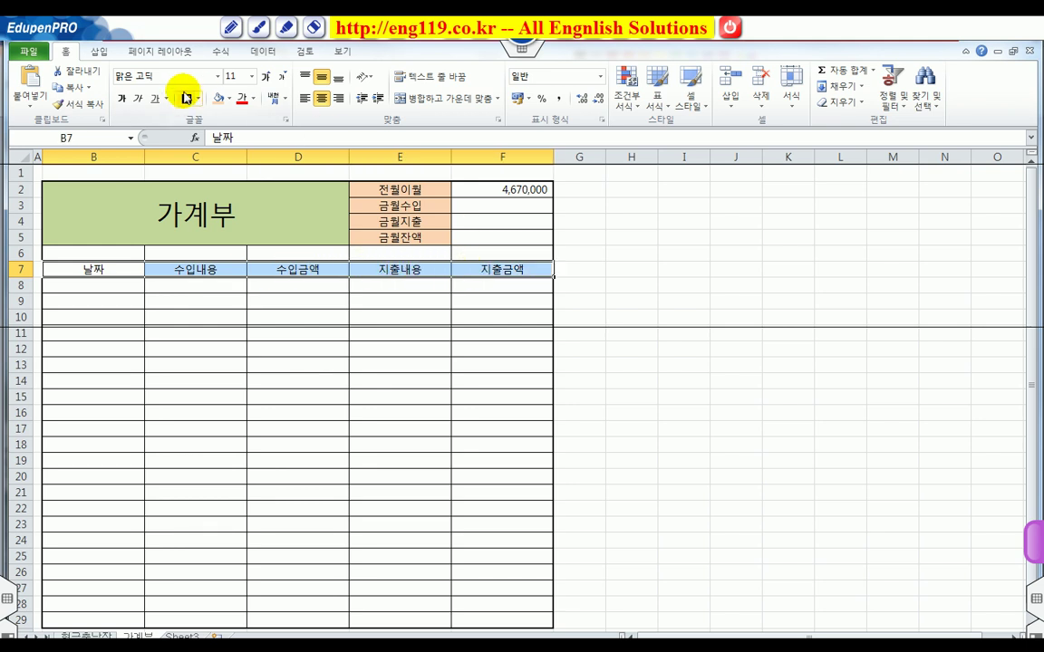
{"action": "left_click", "coordinate": [187, 98]}
{"action": "left_click", "coordinate": [235, 326]}
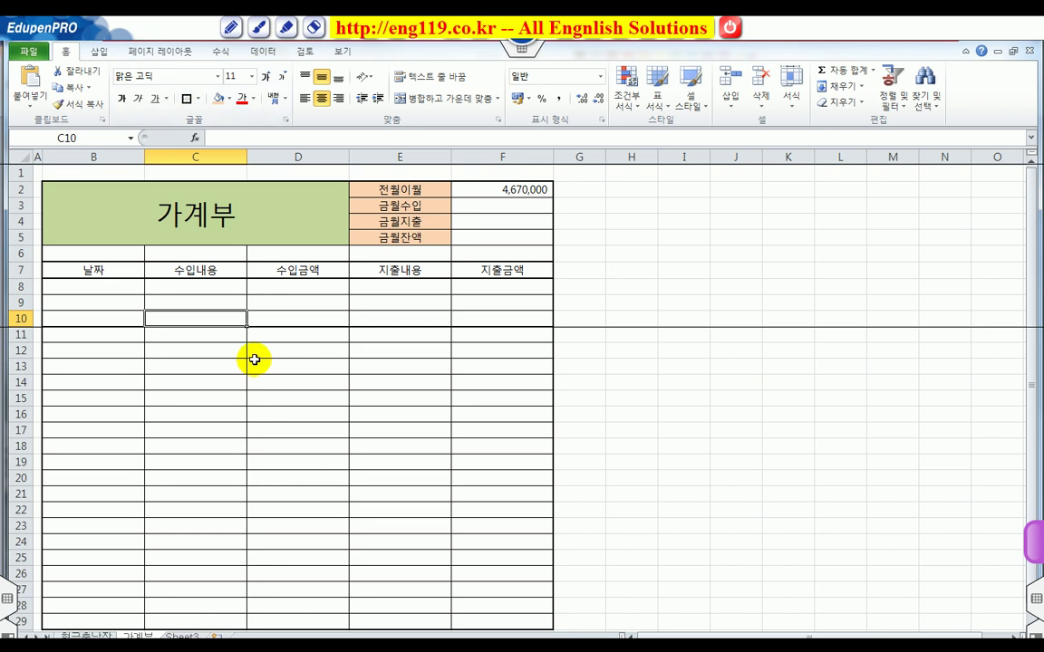
{"action": "left_click", "coordinate": [255, 359]}
Step: Remove the left, inner vertical and right borders from the blank spacer row B6:F6
{"action": "left_click", "coordinate": [51, 253]}
{"action": "left_click_drag", "start_coordinate": [82, 253], "coordinate": [491, 252]}
{"action": "left_click_drag", "start_coordinate": [100, 252], "coordinate": [473, 251]}
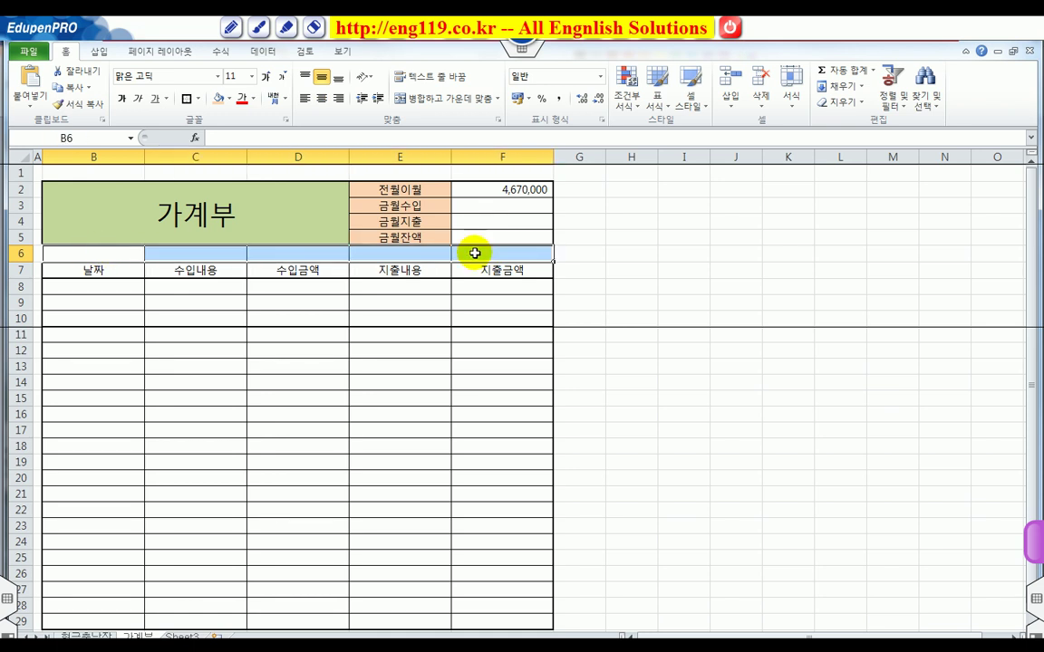
{"action": "right_click", "coordinate": [473, 254]}
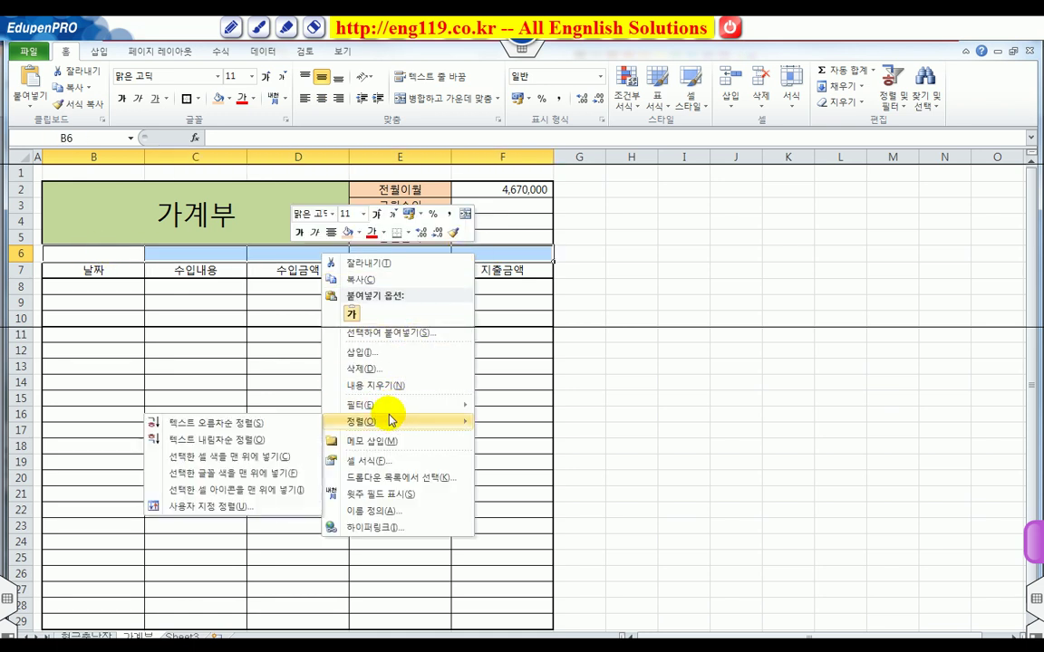
{"action": "left_click", "coordinate": [380, 461]}
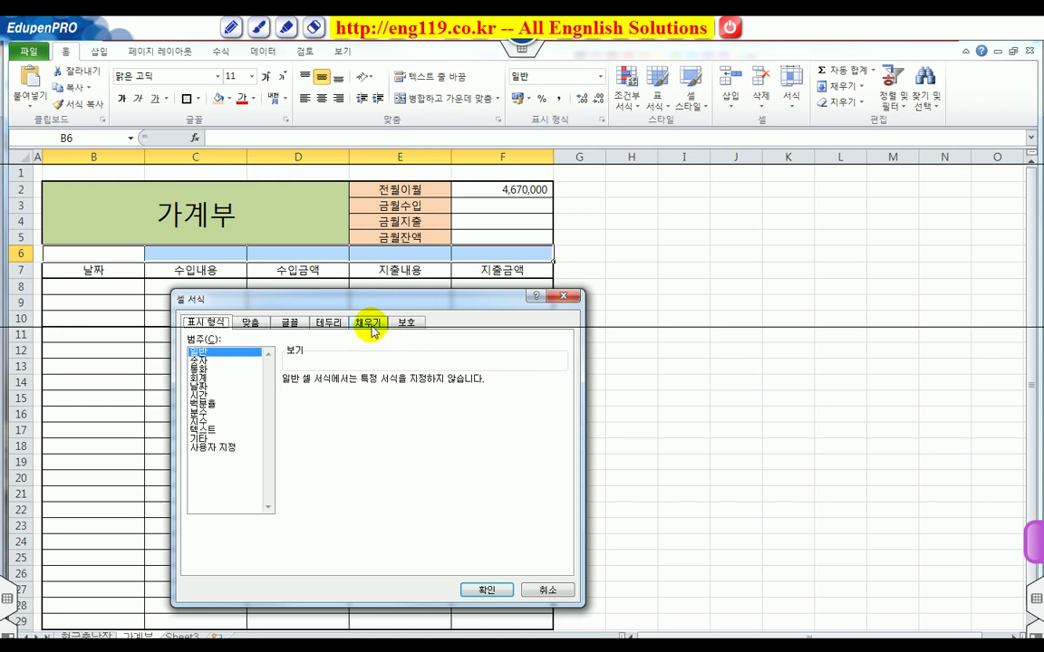
{"action": "left_click", "coordinate": [369, 324]}
{"action": "left_click", "coordinate": [327, 323]}
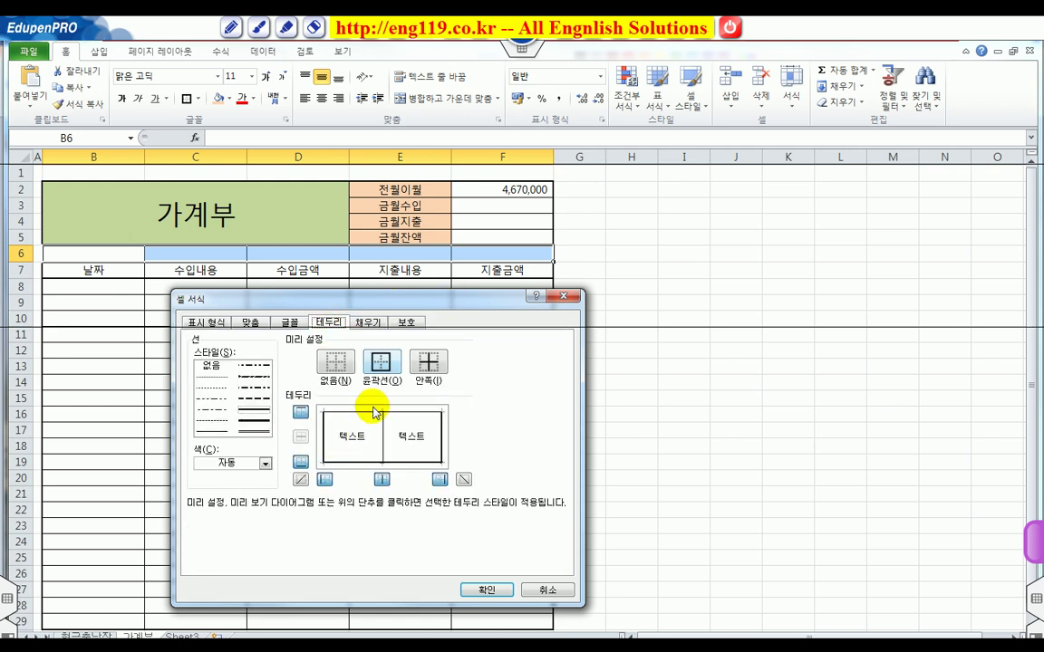
{"action": "left_click", "coordinate": [211, 366]}
{"action": "left_click", "coordinate": [326, 481]}
{"action": "left_click", "coordinate": [382, 481]}
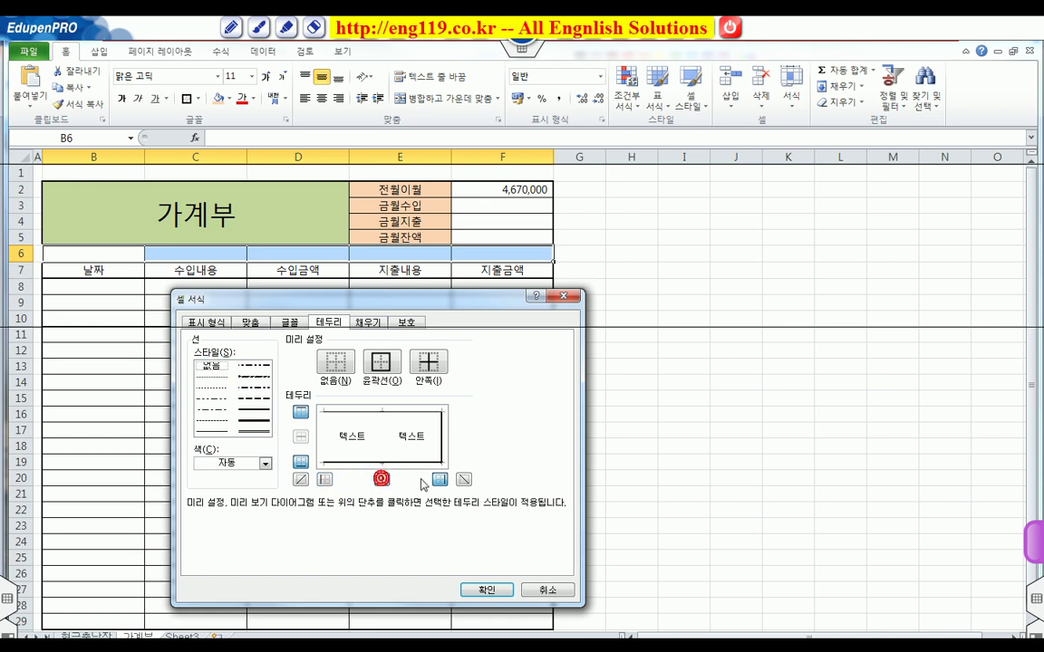
{"action": "left_click", "coordinate": [436, 483]}
{"action": "left_click", "coordinate": [487, 590]}
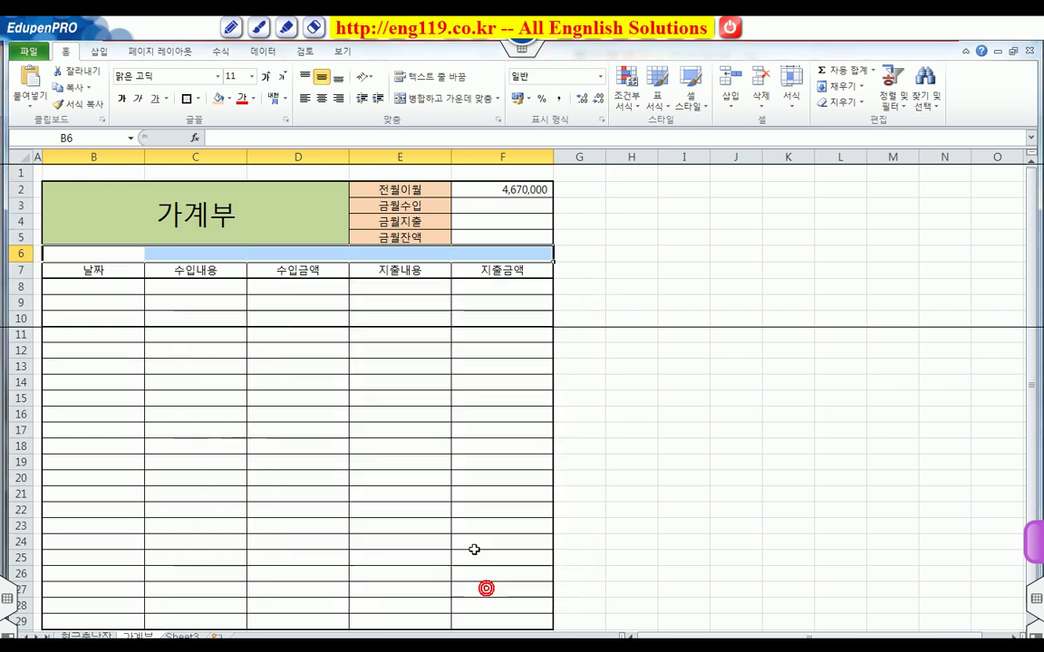
{"action": "left_click", "coordinate": [443, 441]}
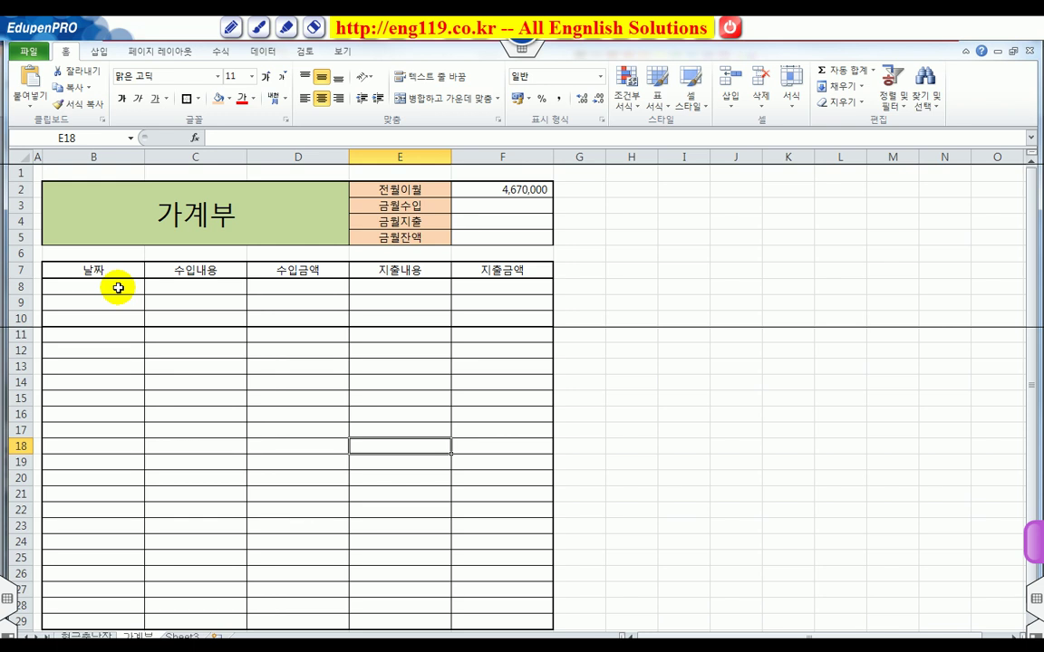
Step: Enter the date 14-11-9 in B8 as the first record under 날짜
{"action": "left_click", "coordinate": [118, 288]}
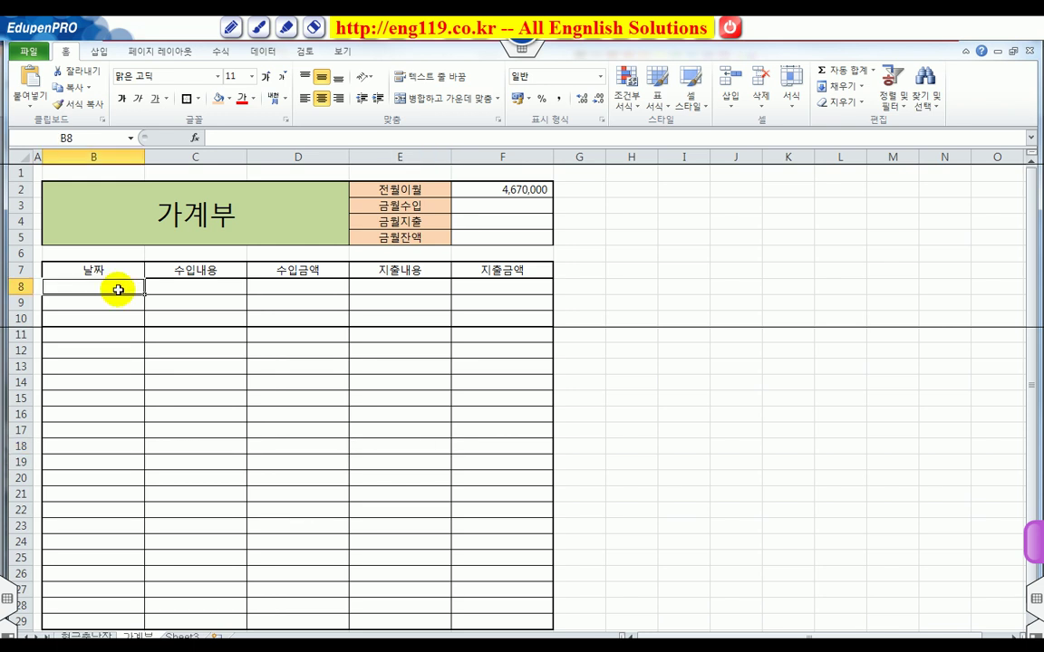
{"action": "type", "text": "14-11-9"}
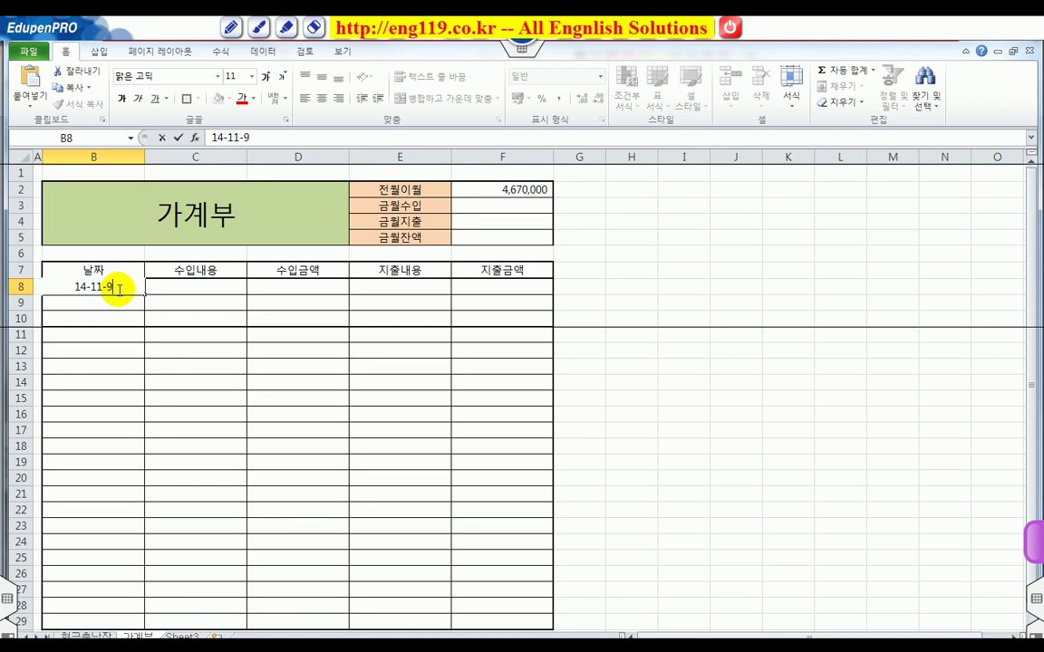
{"action": "key", "text": "Return"}
{"action": "left_click", "coordinate": [117, 288]}
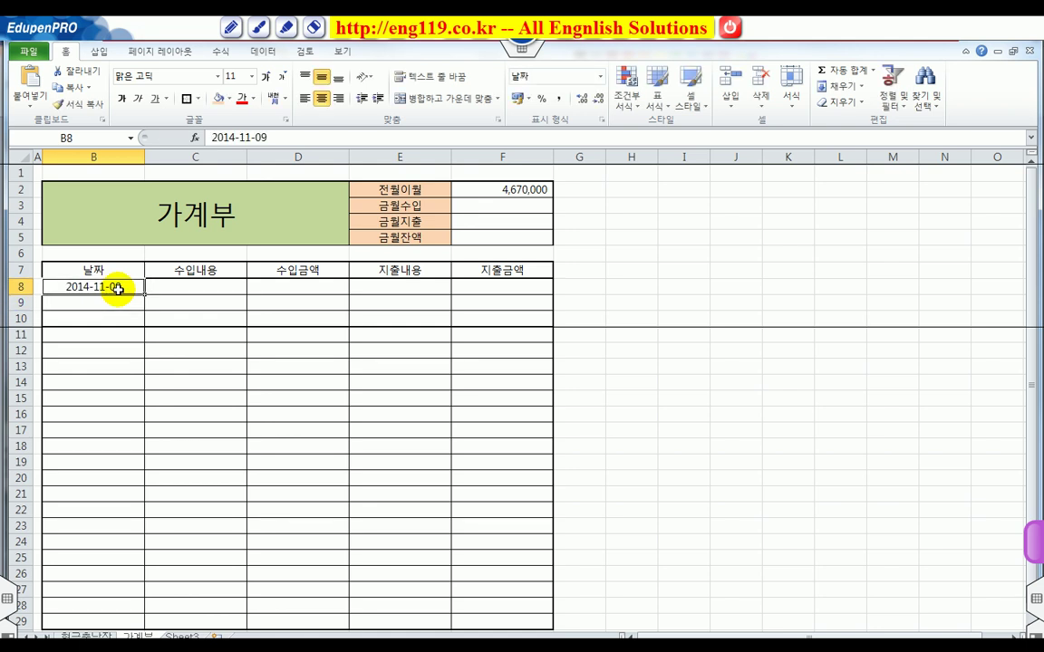
Step: Record the expense 경조사비 in E8 with the amount 50000 in F8
{"action": "key", "text": "Right"}
{"action": "key", "text": "Right"}
{"action": "key", "text": "Right"}
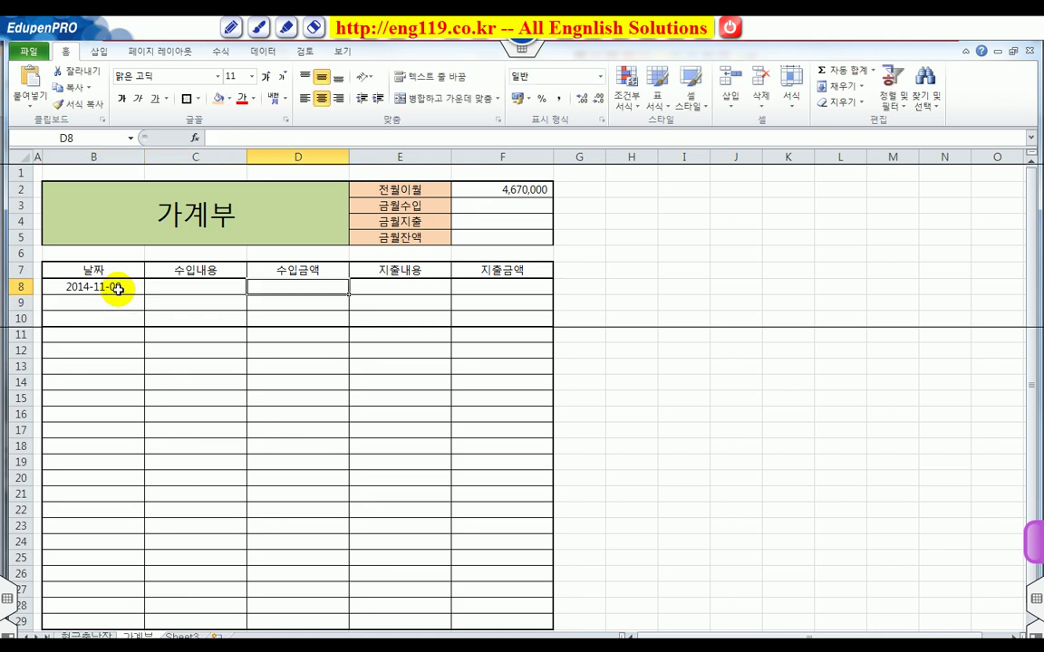
{"action": "type", "text": "강저신"}
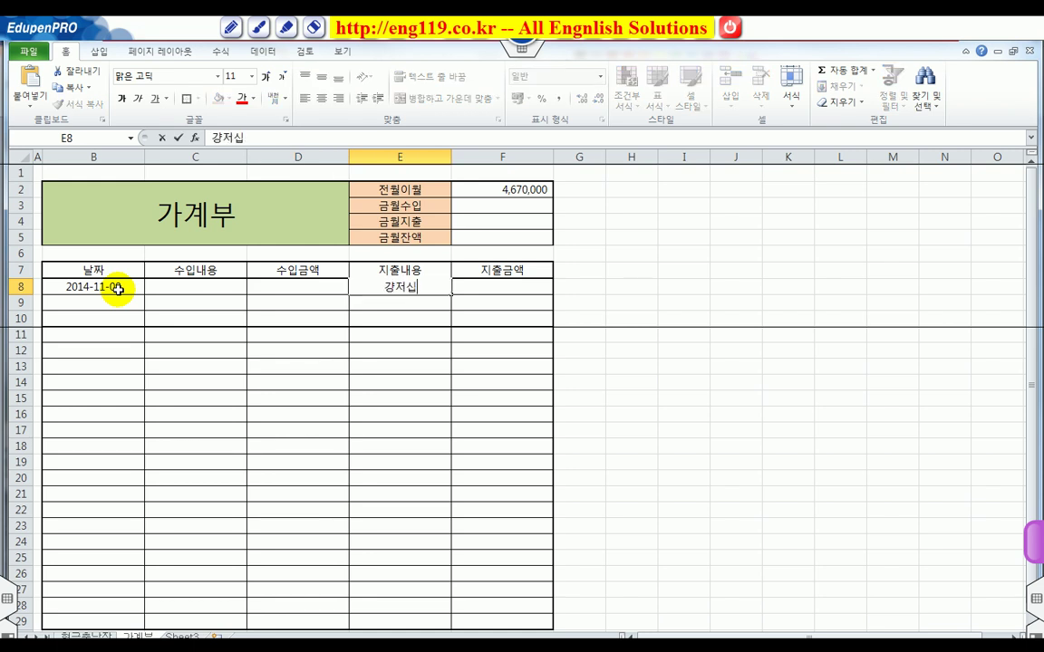
{"action": "type", "text": "사"}
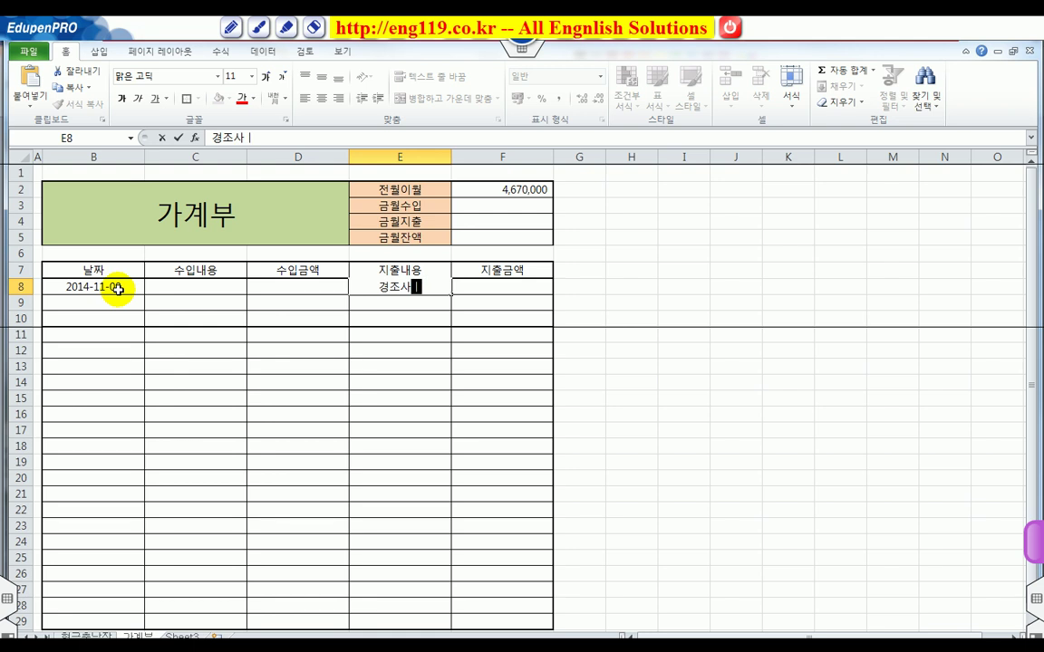
{"action": "type", "text": "비"}
{"action": "key", "text": "Tab"}
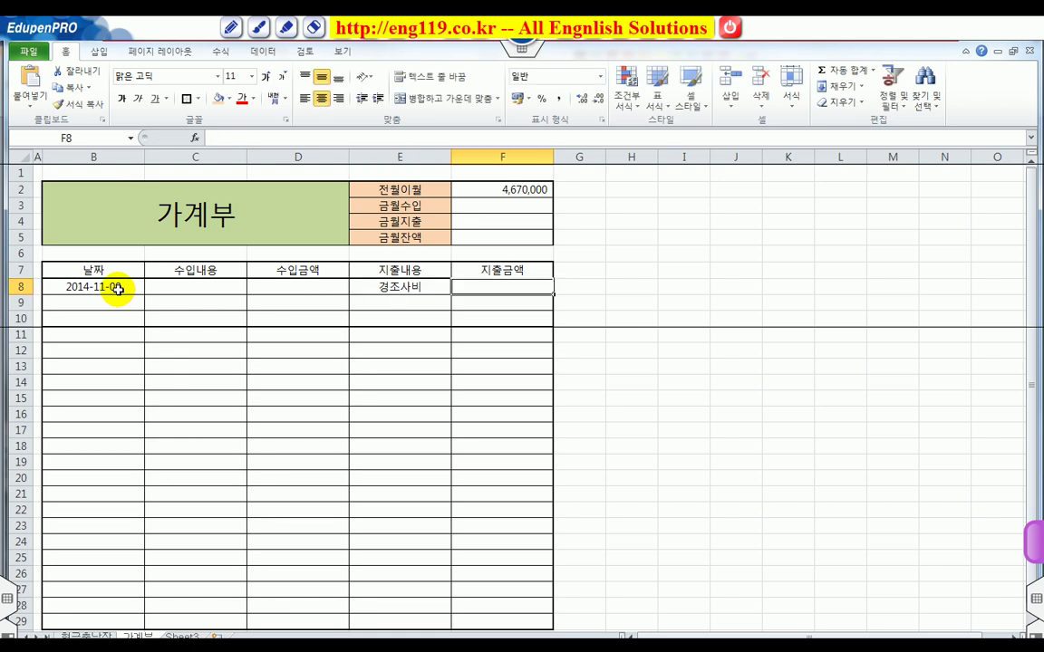
{"action": "type", "text": "50000"}
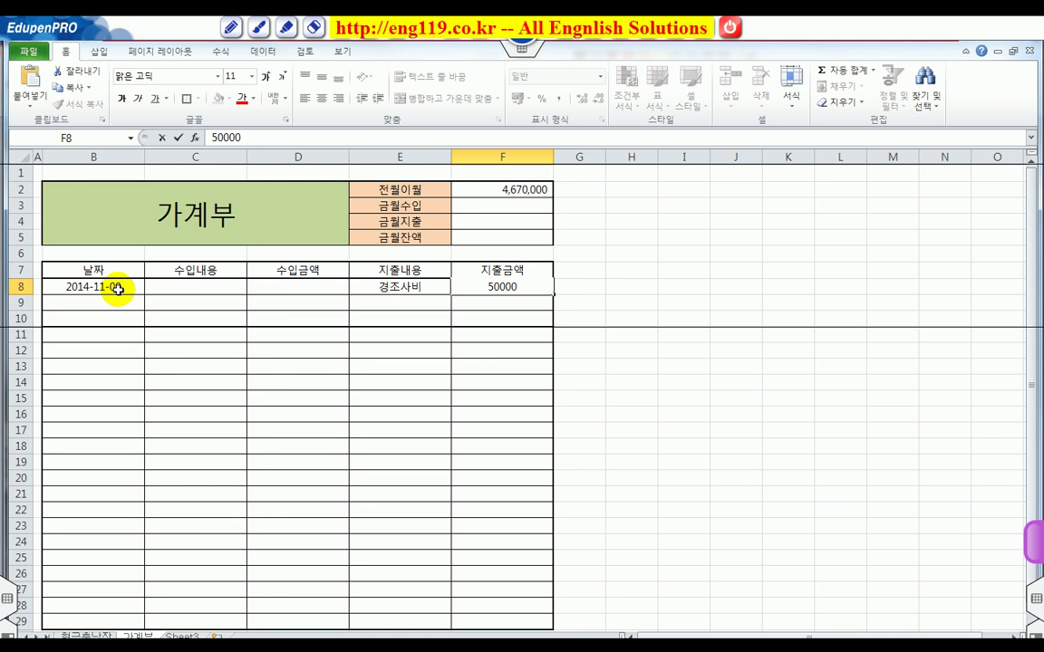
{"action": "key", "text": "Return"}
{"action": "key", "text": "Left"}
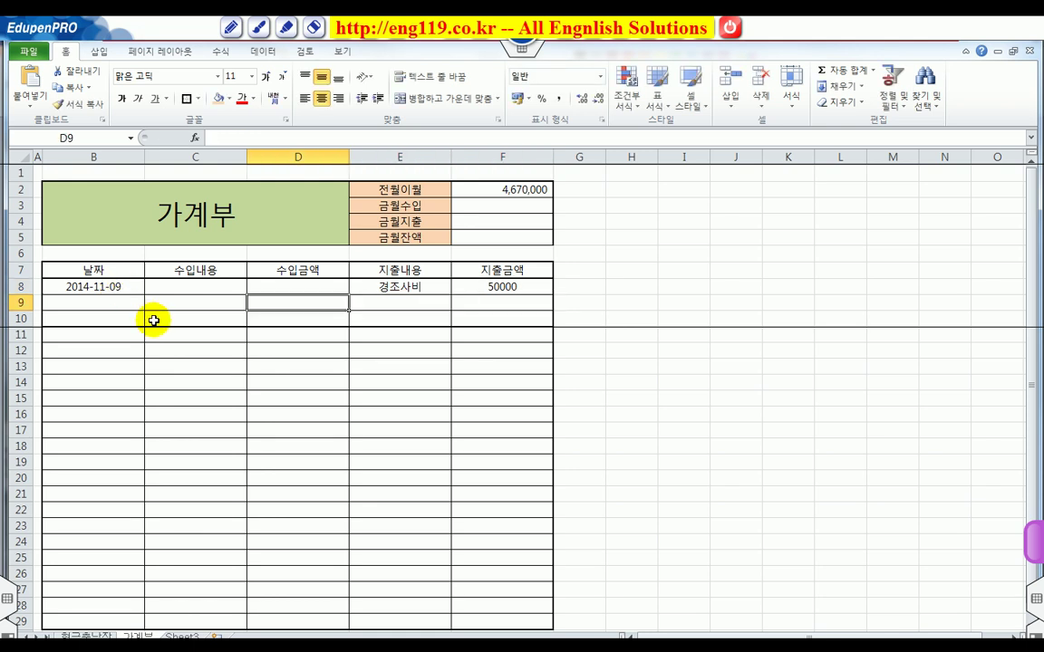
Step: Apply the comma style to the 수입금액 cells D8:D29 and the 지출금액 cells F8:F29
{"action": "left_click_drag", "start_coordinate": [302, 286], "coordinate": [309, 619]}
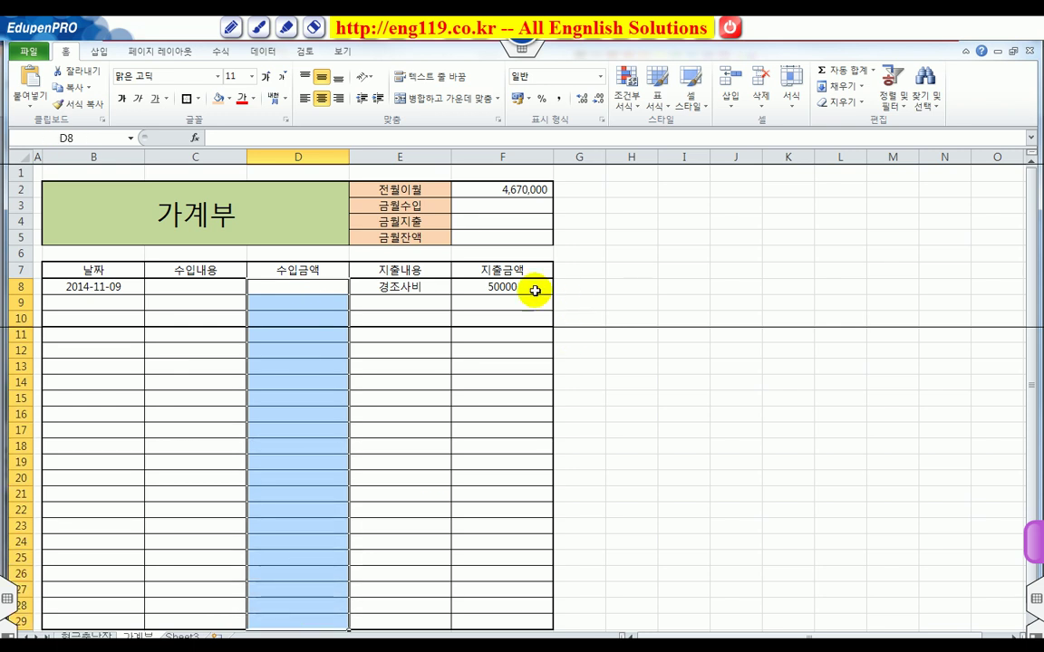
{"action": "left_click_drag", "start_coordinate": [506, 287], "coordinate": [508, 623]}
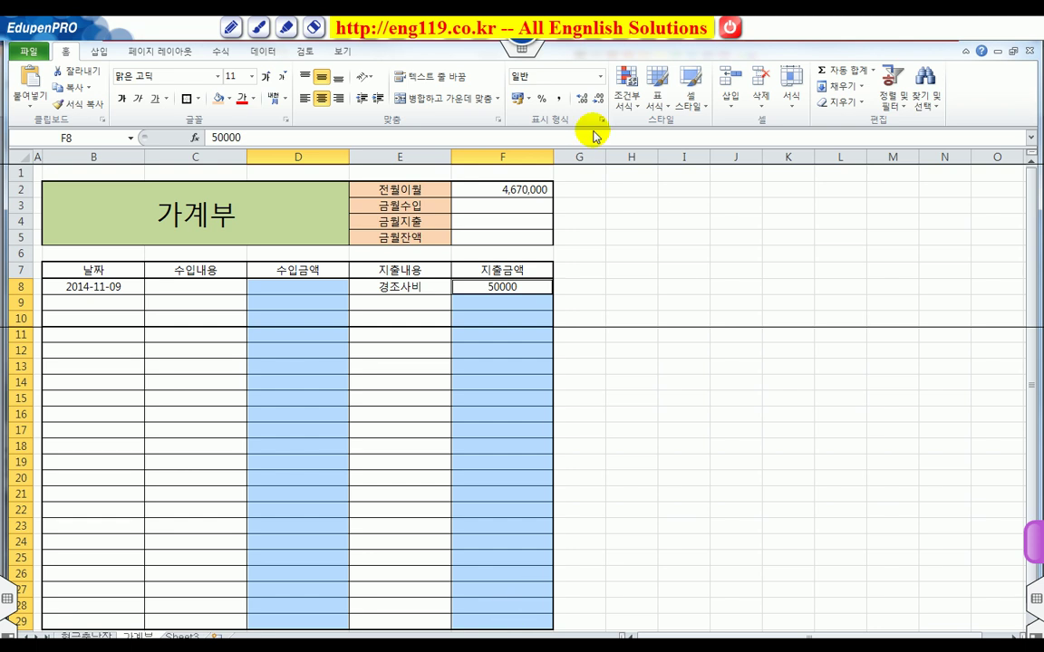
{"action": "left_click", "coordinate": [555, 98]}
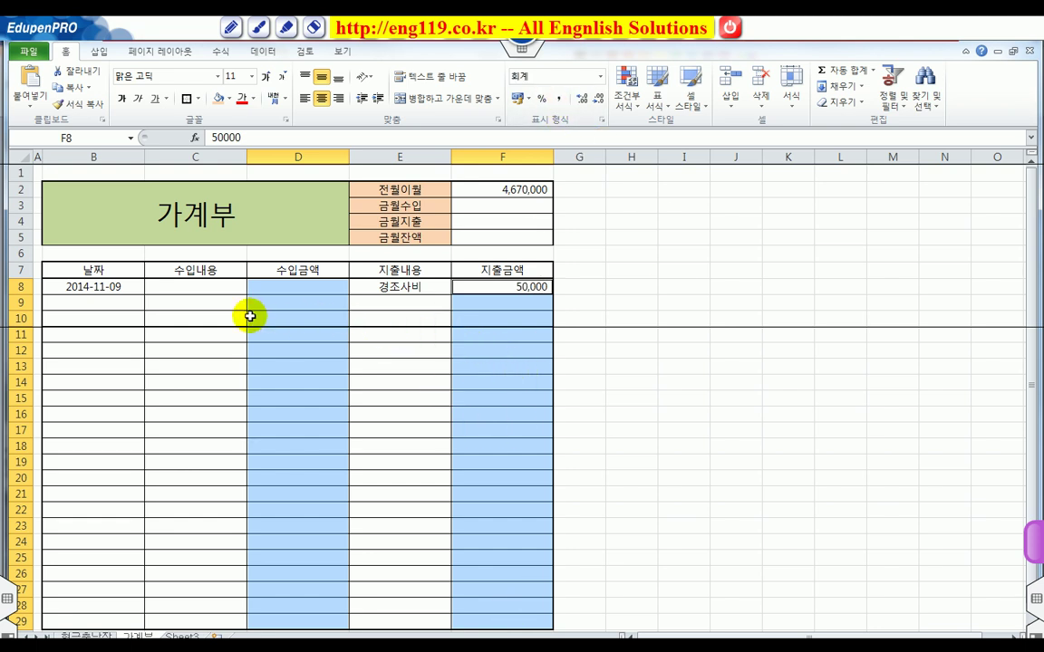
Step: Fill in row 9 with the date 14-11-10, the income item 급여 and the income amount 3,000,000
{"action": "left_click", "coordinate": [114, 302]}
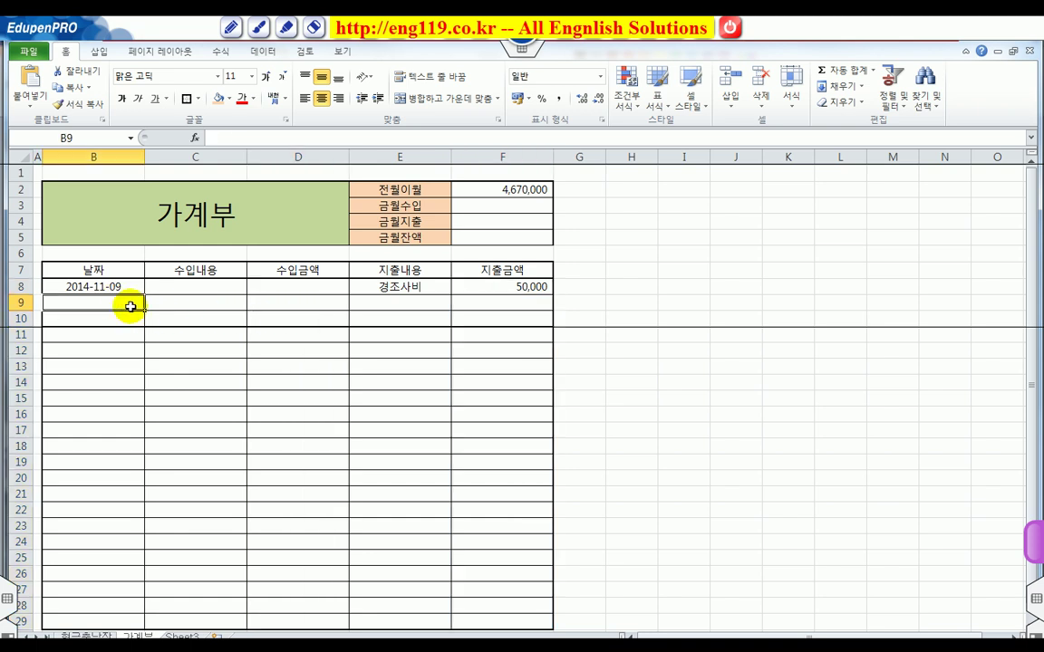
{"action": "type", "text": "14-11-10"}
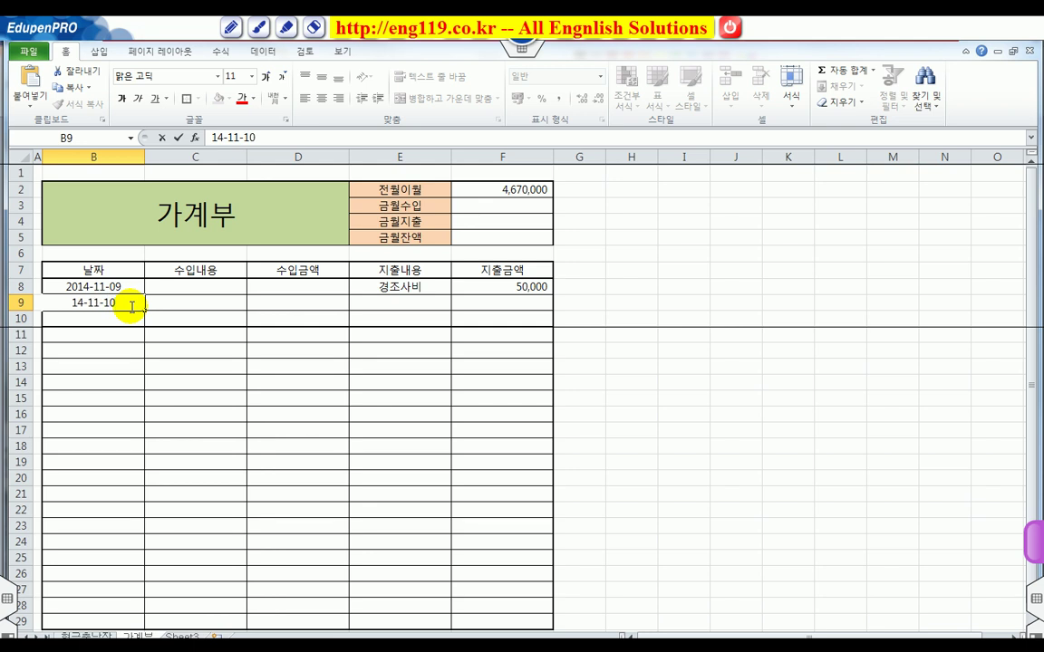
{"action": "key", "text": "Tab"}
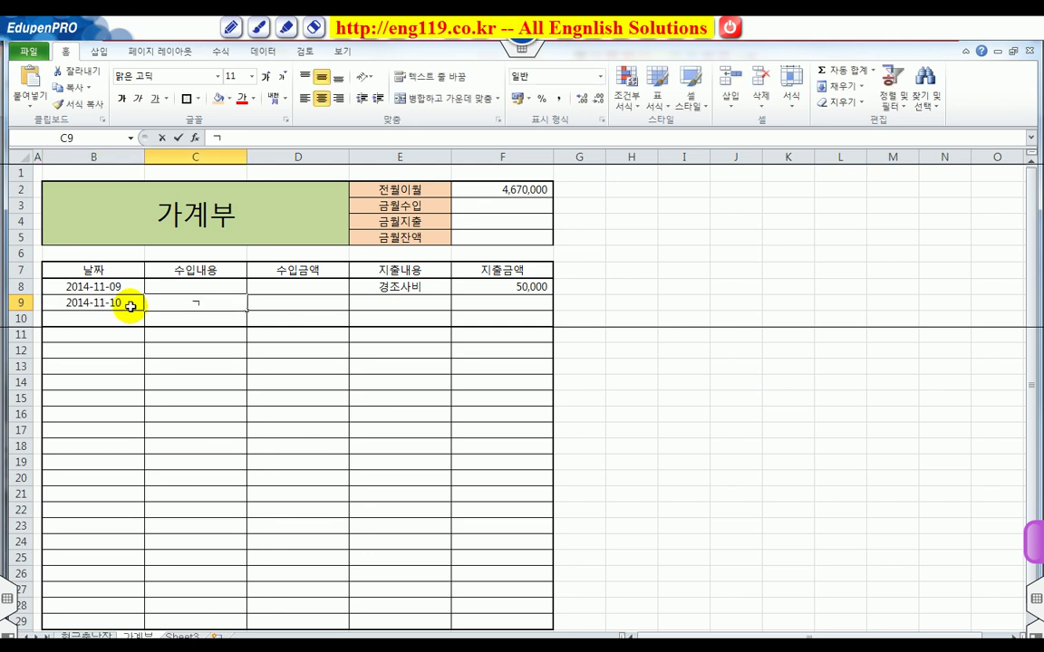
{"action": "type", "text": "급여"}
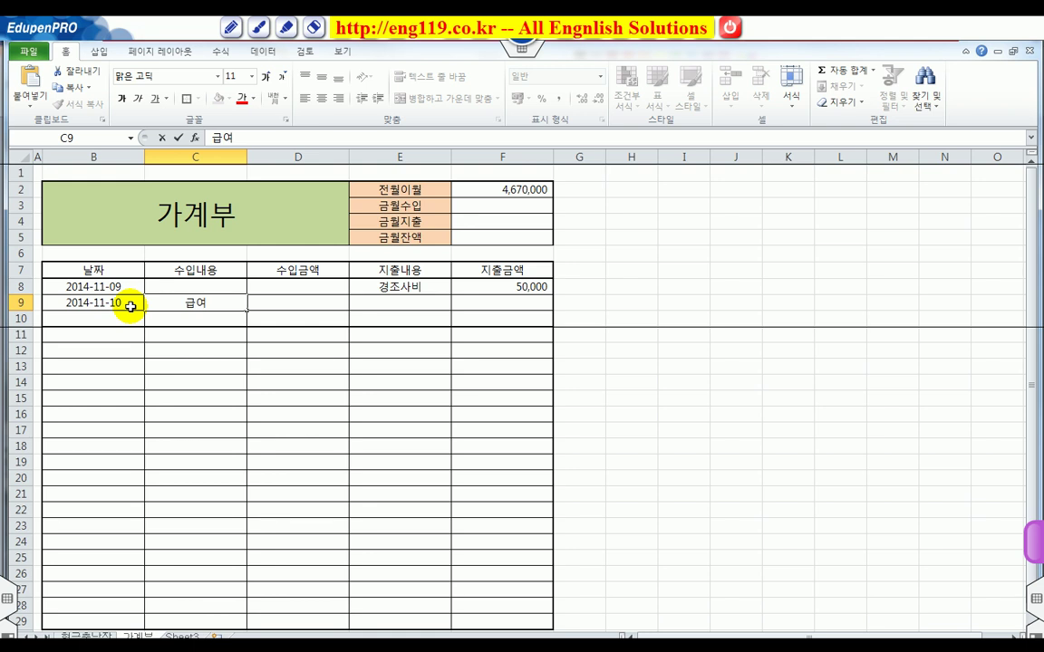
{"action": "key", "text": "Tab"}
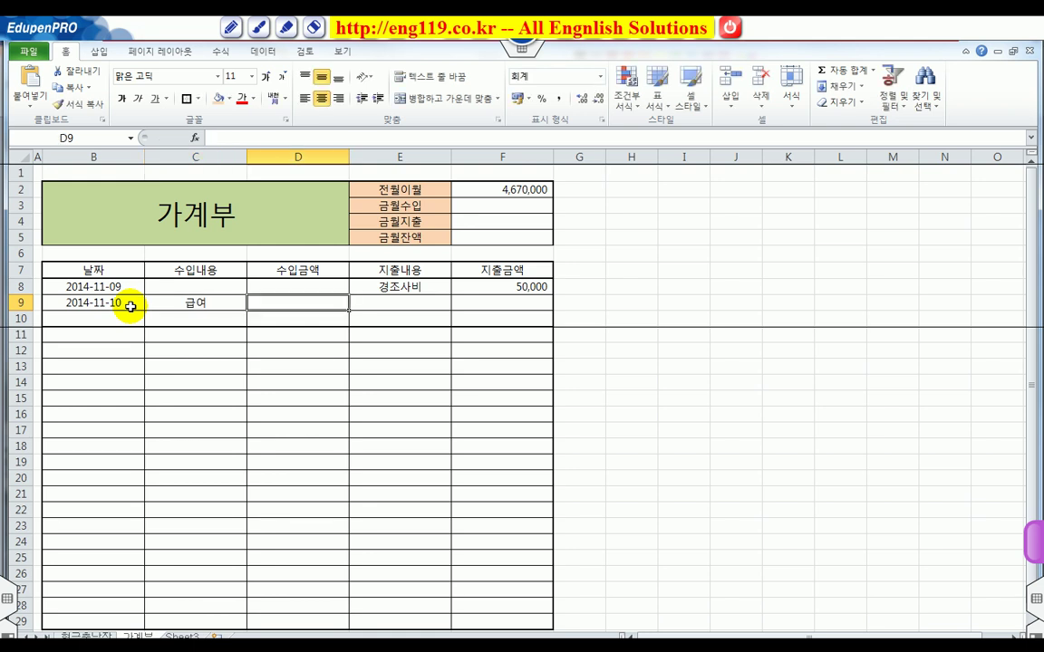
{"action": "type", "text": "3,"}
{"action": "type", "text": "000,000"}
{"action": "key", "text": "Return"}
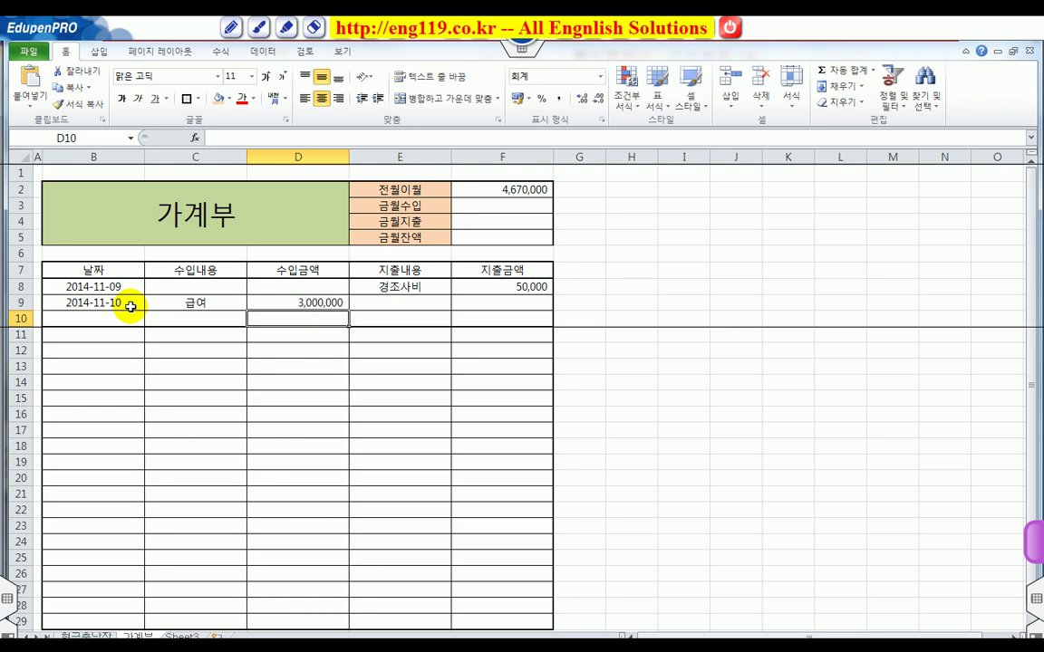
Step: Fill in row 10 with the date 14-11-224, the expense item 월세 and the expense amount 600,000
{"action": "left_click", "coordinate": [88, 319]}
{"action": "type", "text": "14-11-22"}
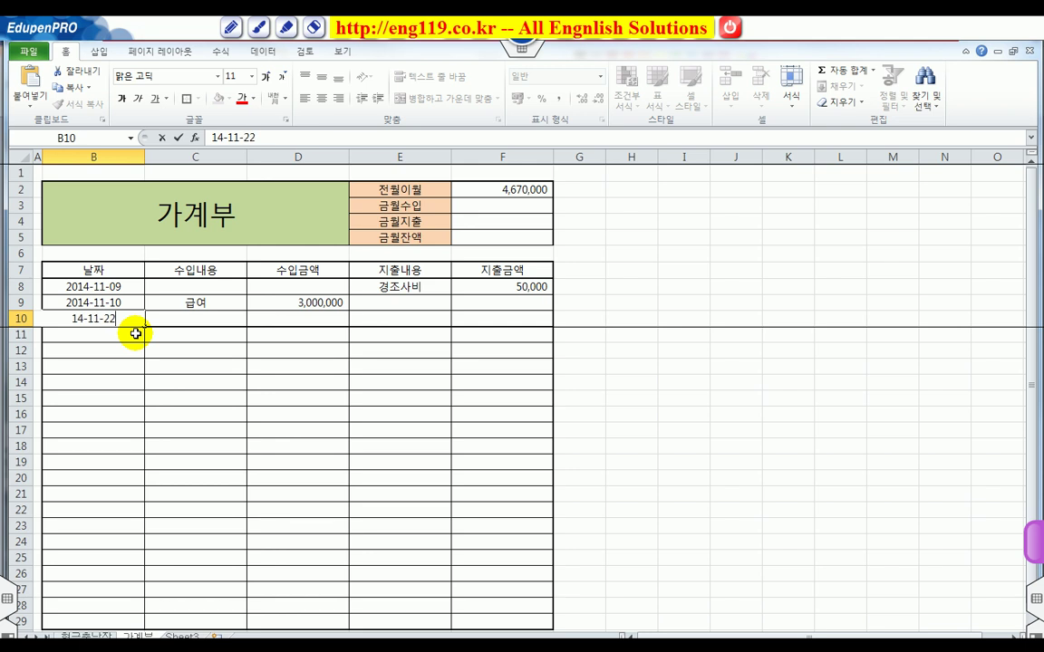
{"action": "key", "text": "Tab"}
{"action": "key", "text": "Tab"}
{"action": "key", "text": "Tab"}
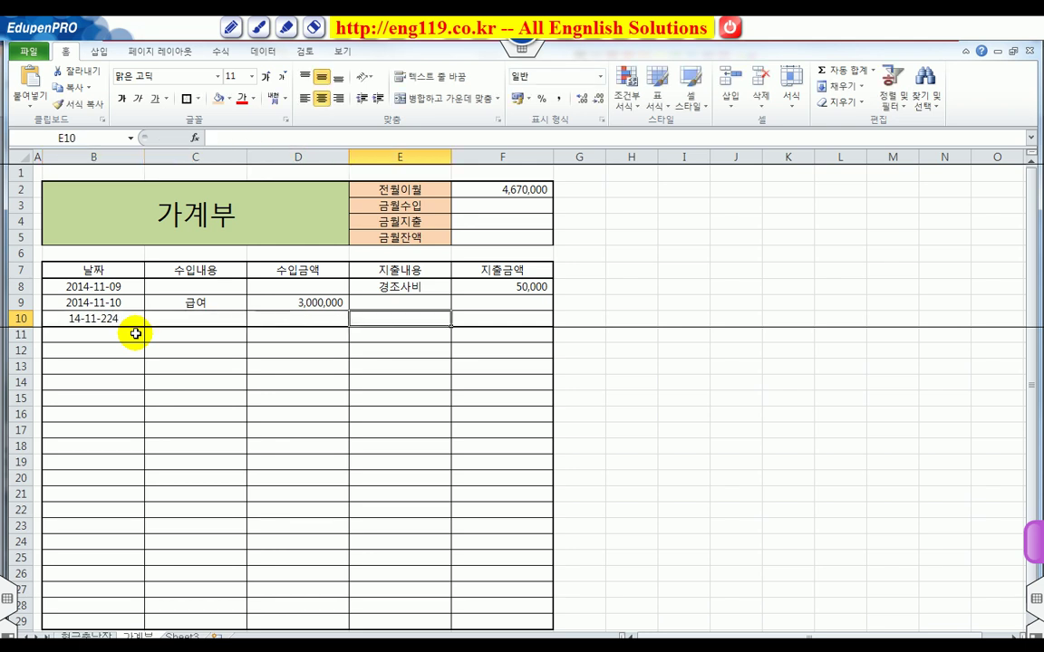
{"action": "type", "text": "ㅇ"}
{"action": "type", "text": "세"}
{"action": "key", "text": "Tab"}
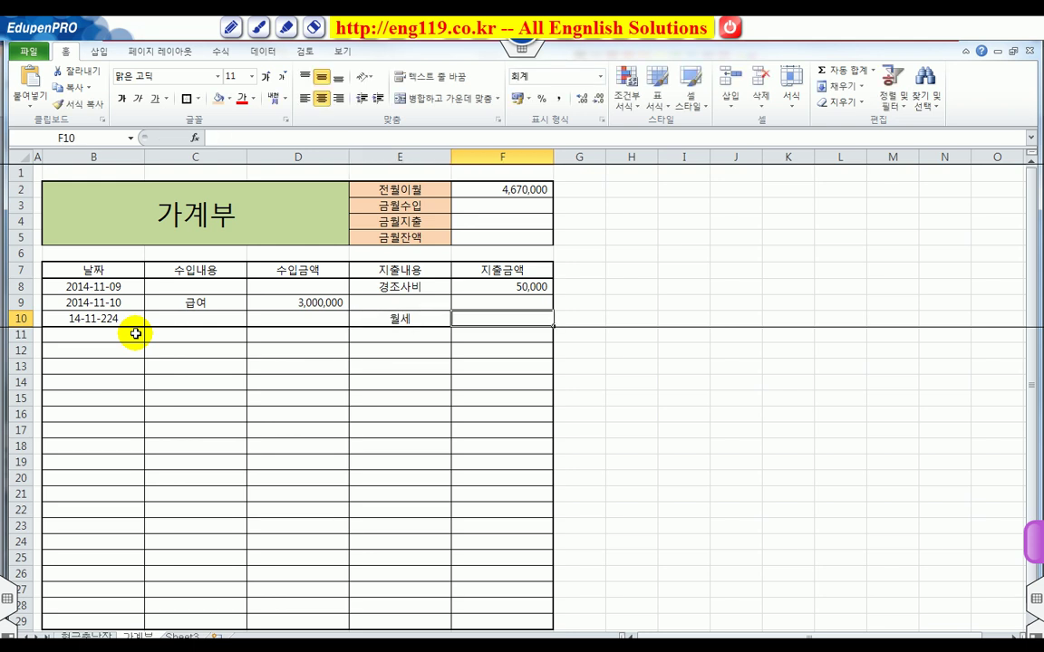
{"action": "type", "text": "600,000"}
{"action": "key", "text": "Return"}
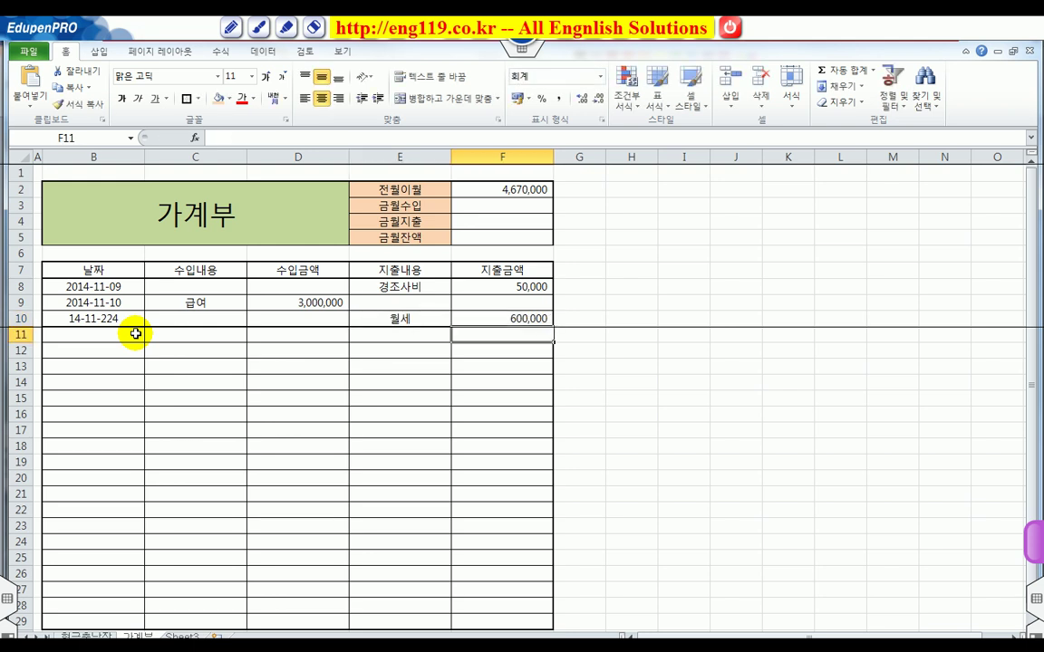
Step: Correct the date in B10 to 14-11-24
{"action": "key", "text": "Left"}
{"action": "key", "text": "Left"}
{"action": "key", "text": "Left"}
{"action": "key", "text": "Left"}
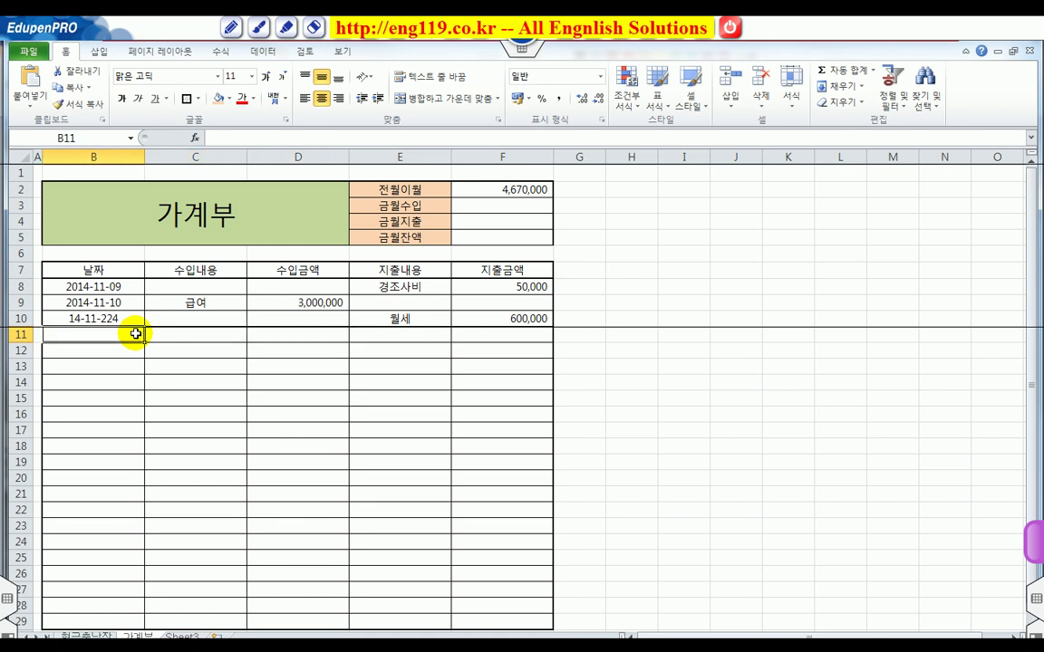
{"action": "key", "text": "Up"}
{"action": "key", "text": "F2"}
{"action": "key", "text": "BackSpace"}
{"action": "key", "text": "BackSpace"}
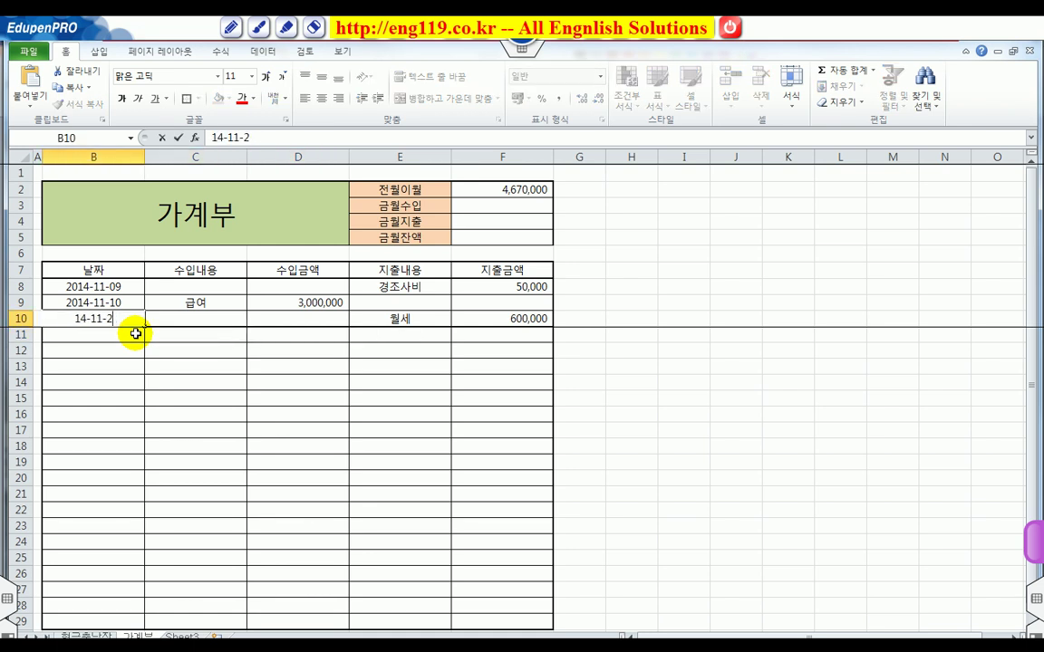
{"action": "type", "text": "4"}
{"action": "key", "text": "Return"}
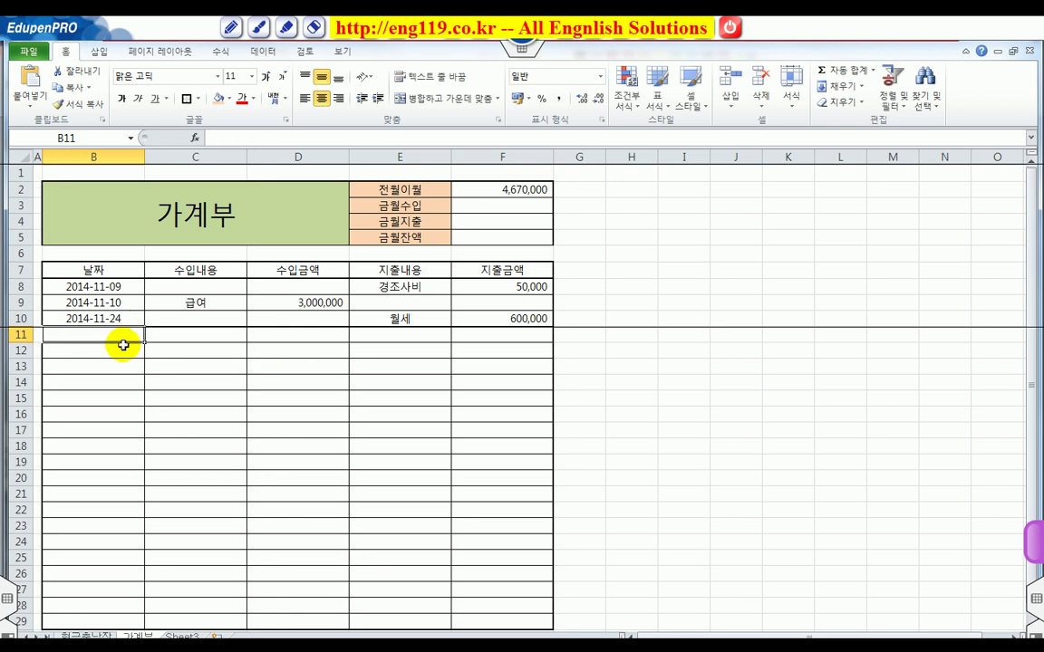
Step: Fill in row 11 with the date 14-11-25, the expense item 관리비 and the expense amount 240,000
{"action": "type", "text": "14"}
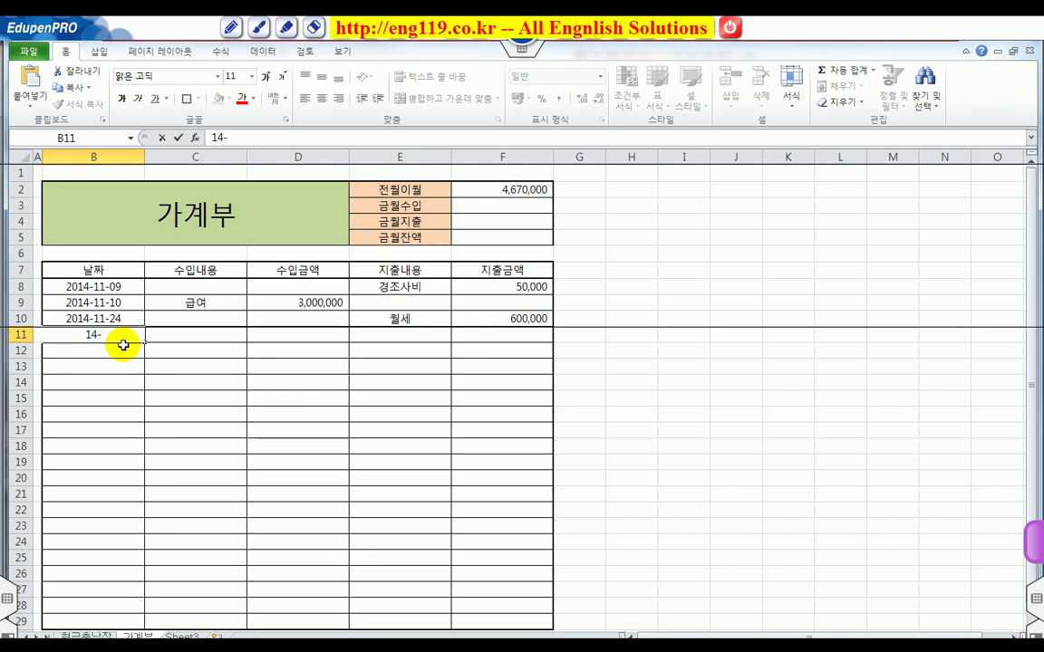
{"action": "type", "text": "-11-25"}
{"action": "key", "text": "Tab"}
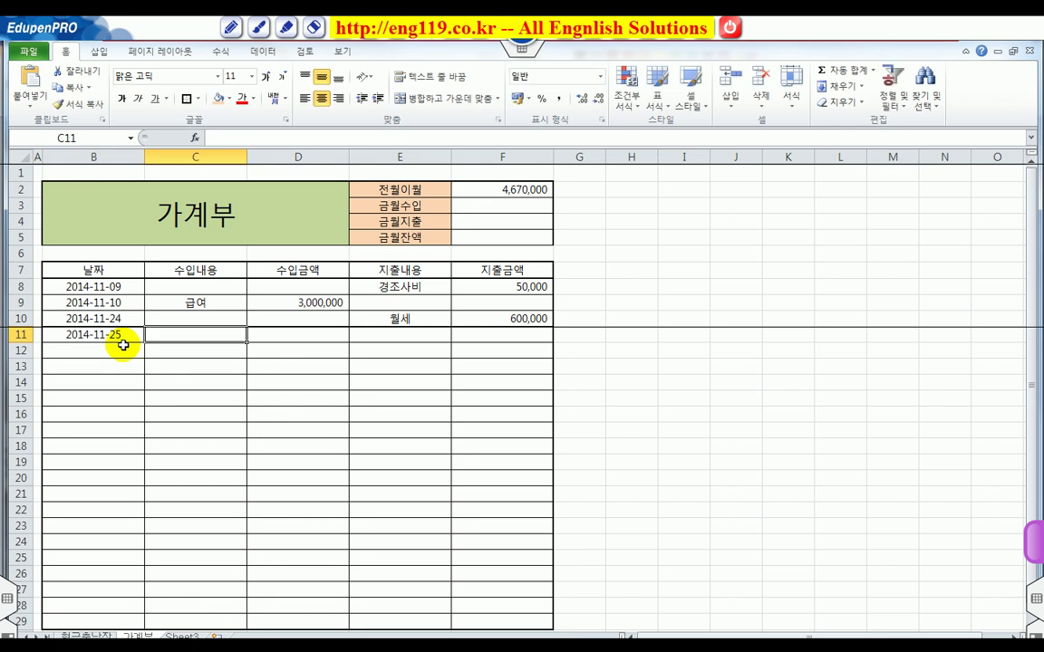
{"action": "key", "text": "Tab"}
{"action": "key", "text": "Tab"}
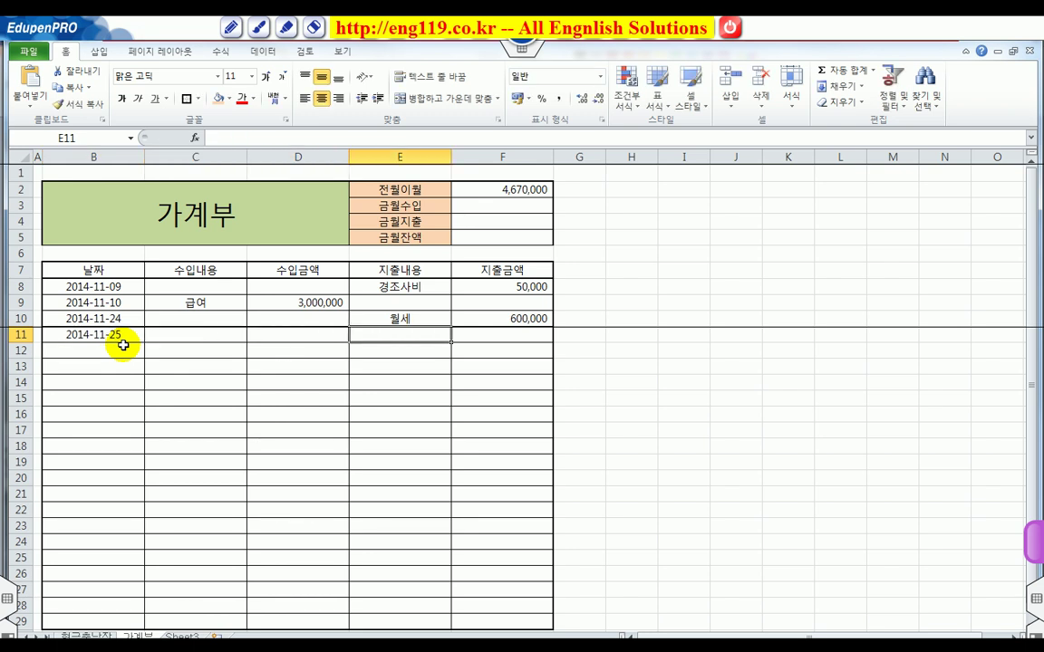
{"action": "type", "text": "관리비"}
{"action": "key", "text": "Tab"}
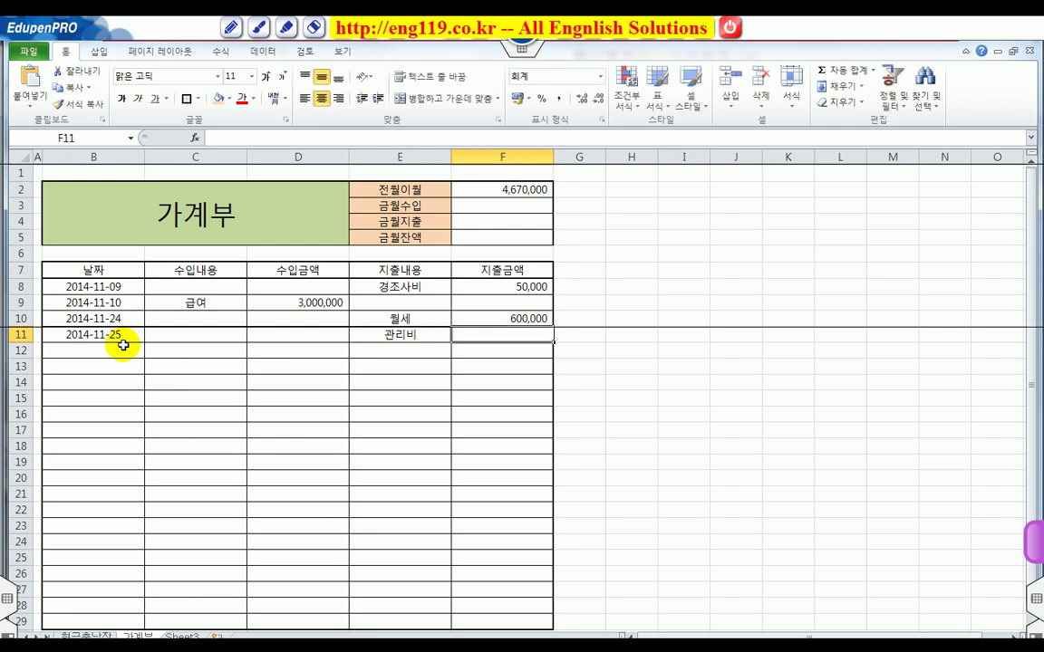
{"action": "type", "text": "240000"}
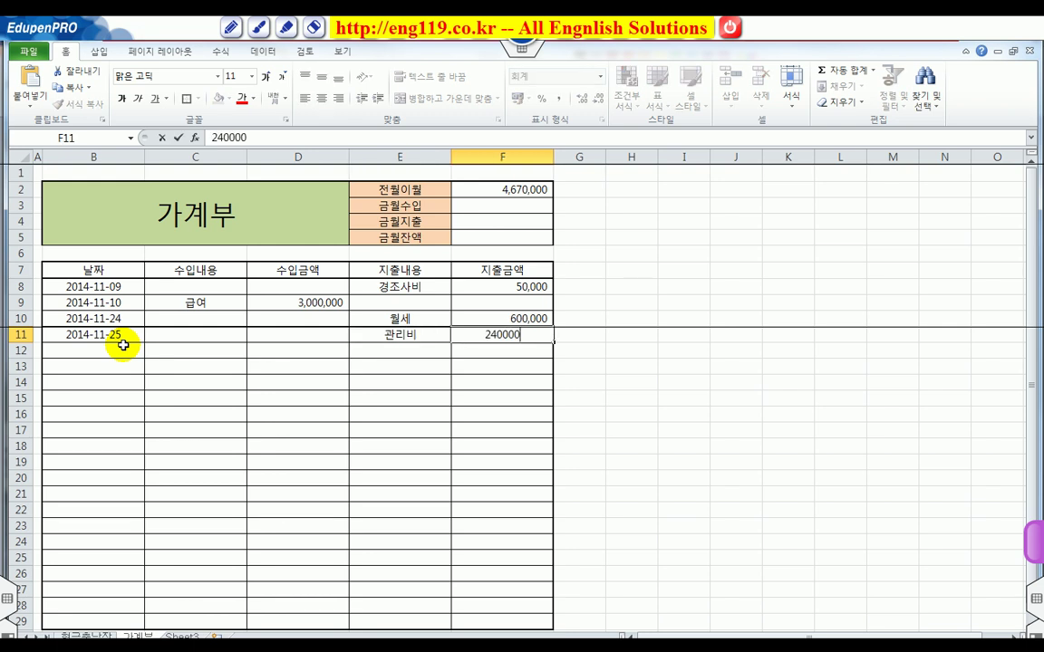
{"action": "key", "text": "Return"}
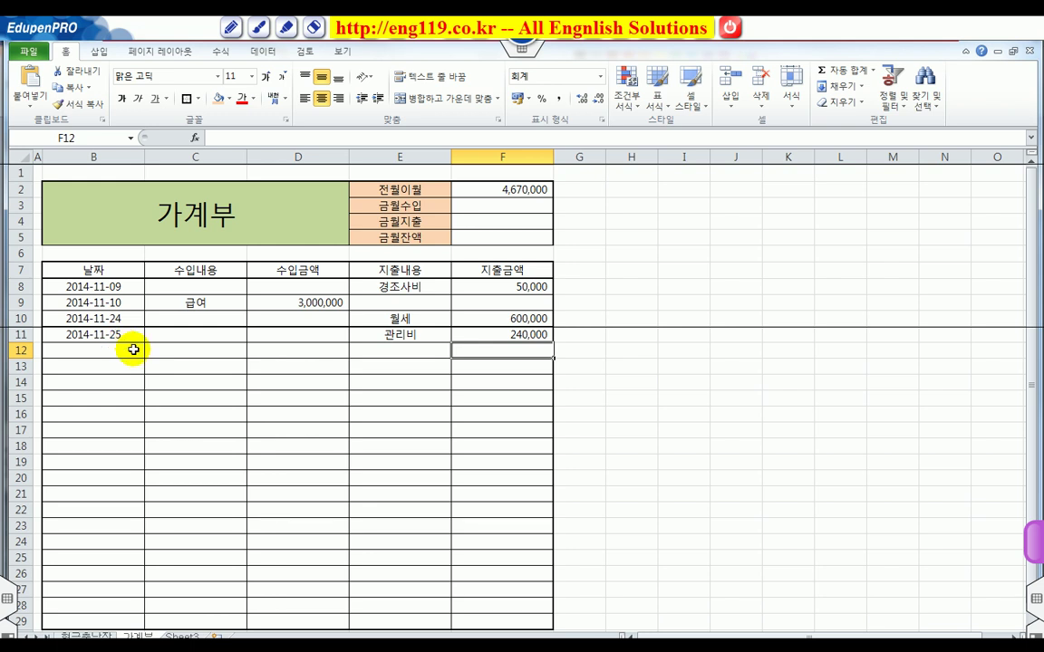
Step: Apply a medium-thick solid left border to the 지출내용 column cells E7:E29 to separate income from expenses
{"action": "left_click_drag", "start_coordinate": [308, 269], "coordinate": [317, 446]}
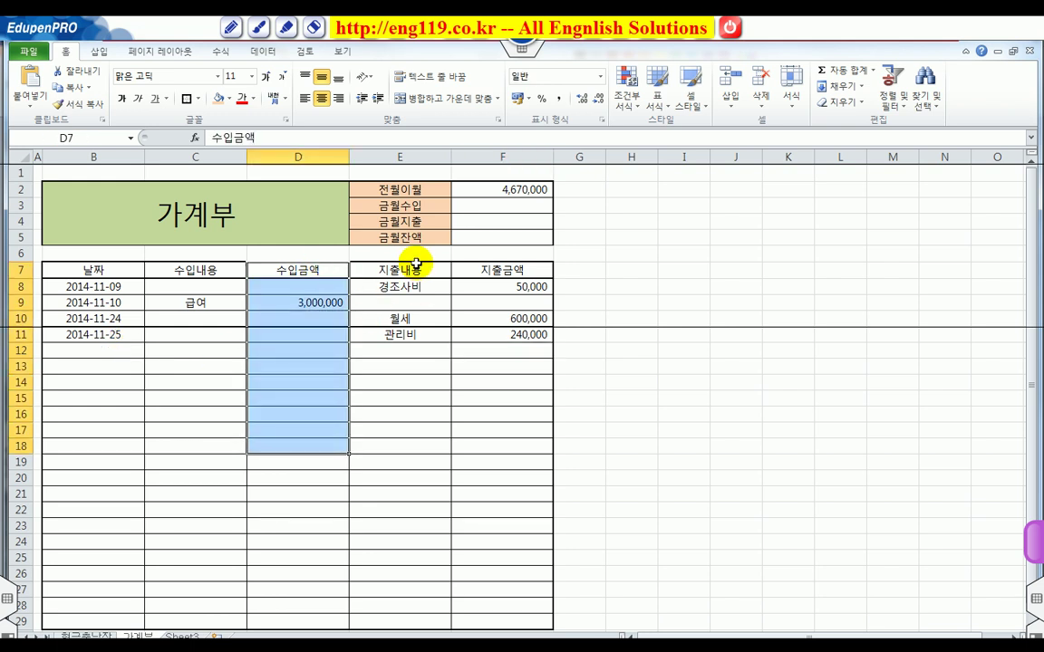
{"action": "left_click_drag", "start_coordinate": [417, 263], "coordinate": [409, 333]}
{"action": "left_click", "coordinate": [437, 355]}
{"action": "left_click_drag", "start_coordinate": [400, 267], "coordinate": [383, 618]}
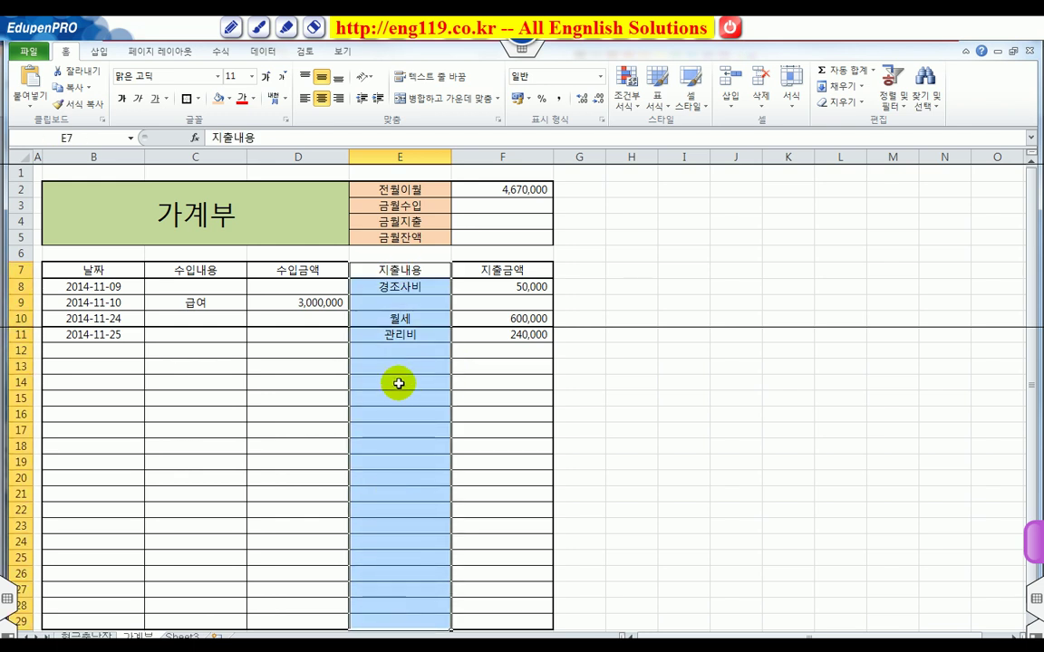
{"action": "left_click", "coordinate": [200, 100]}
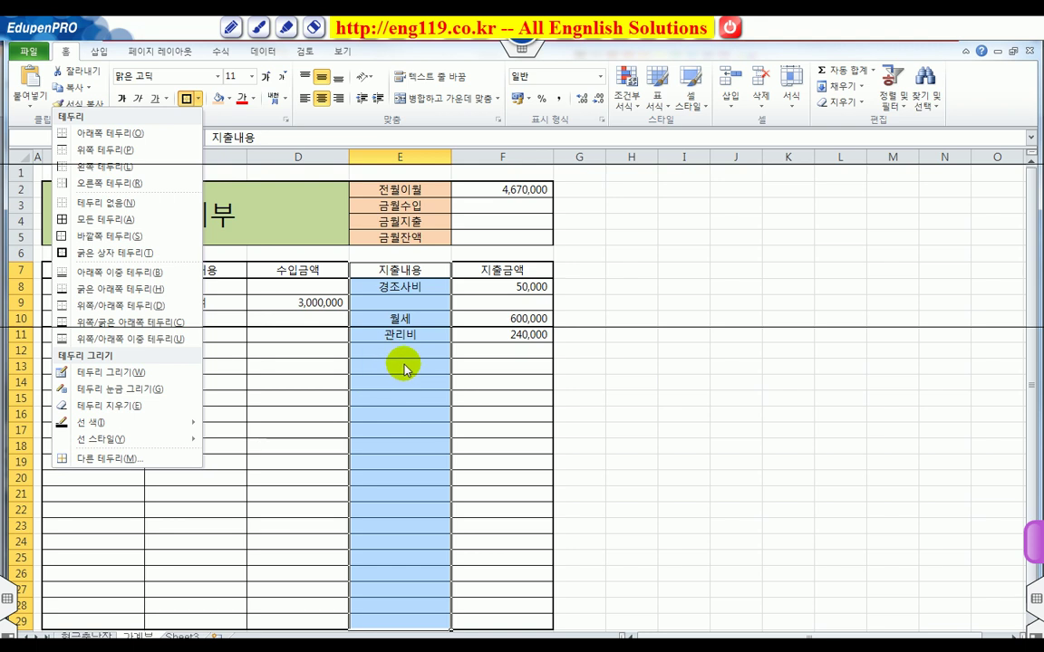
{"action": "right_click", "coordinate": [399, 363]}
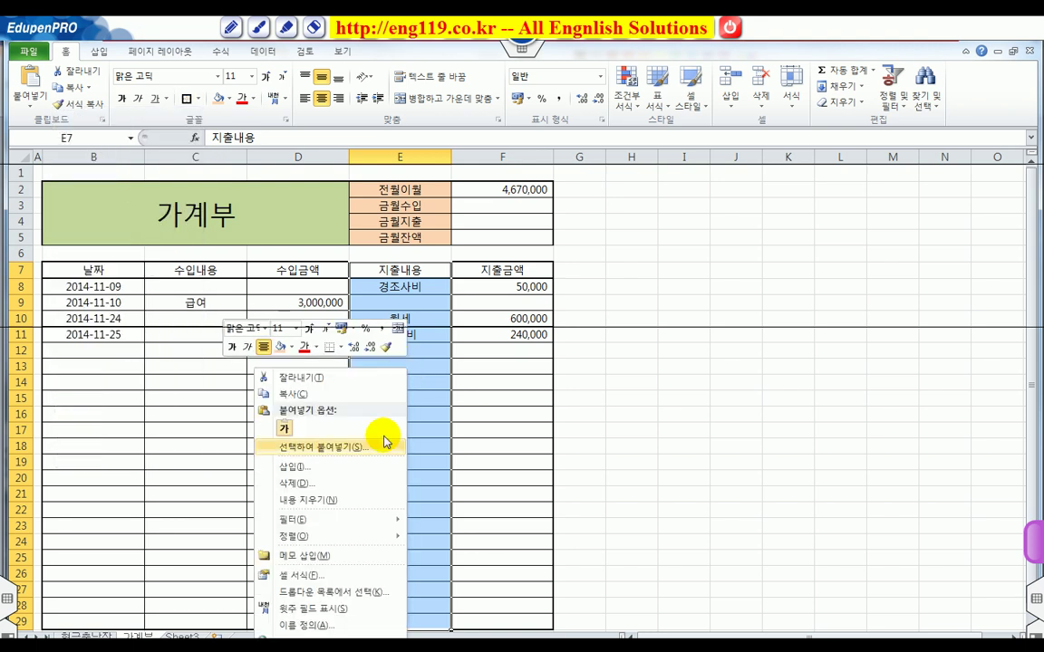
{"action": "left_click", "coordinate": [340, 575]}
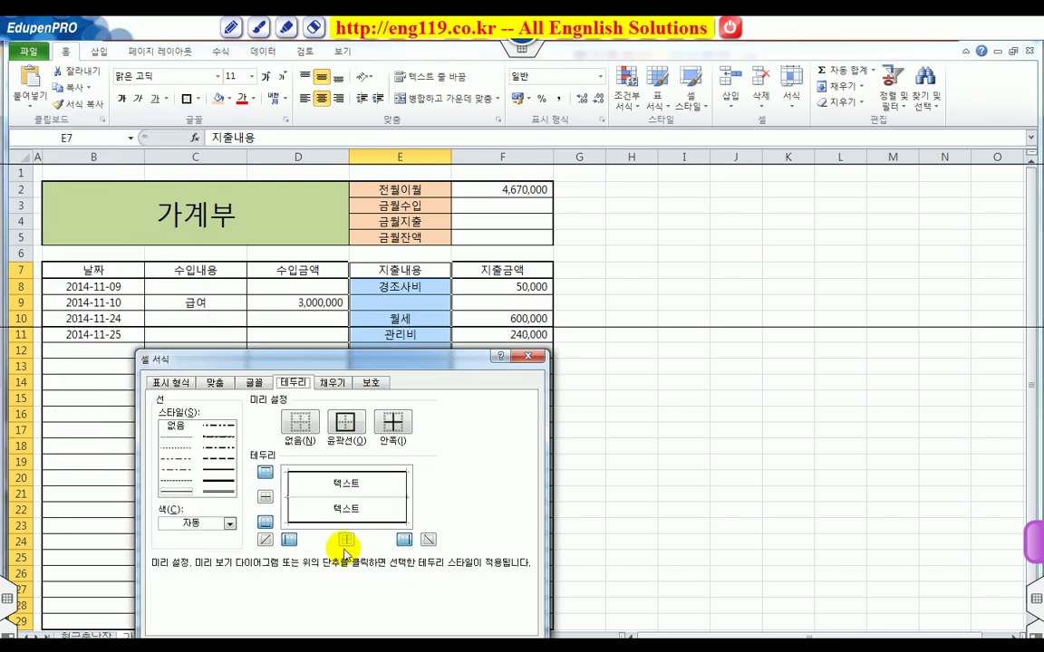
{"action": "left_click", "coordinate": [224, 472]}
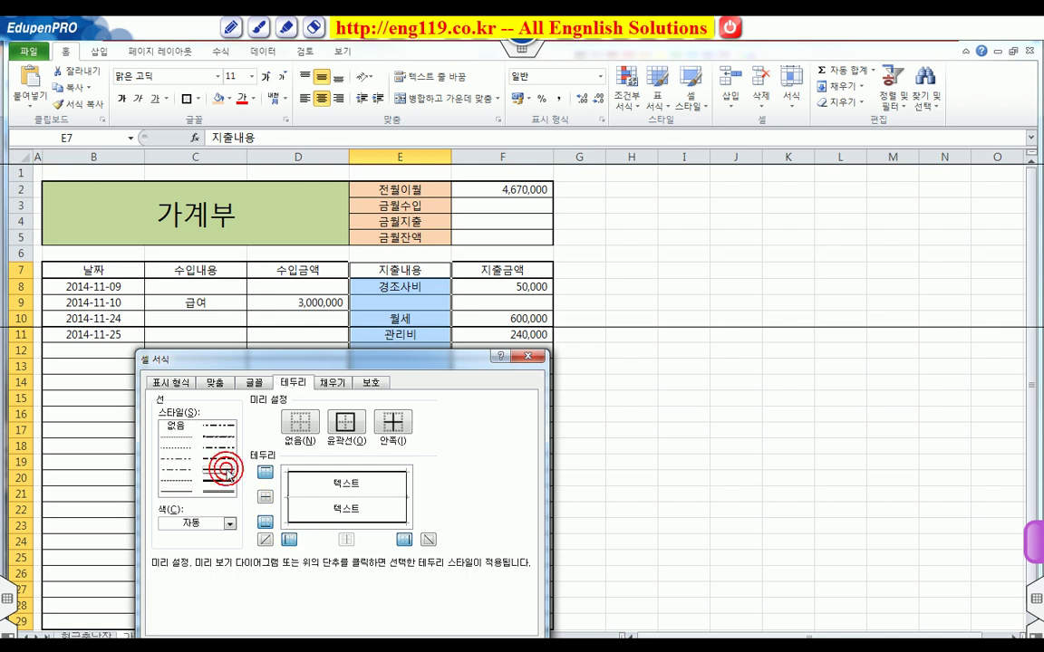
{"action": "left_click", "coordinate": [290, 540]}
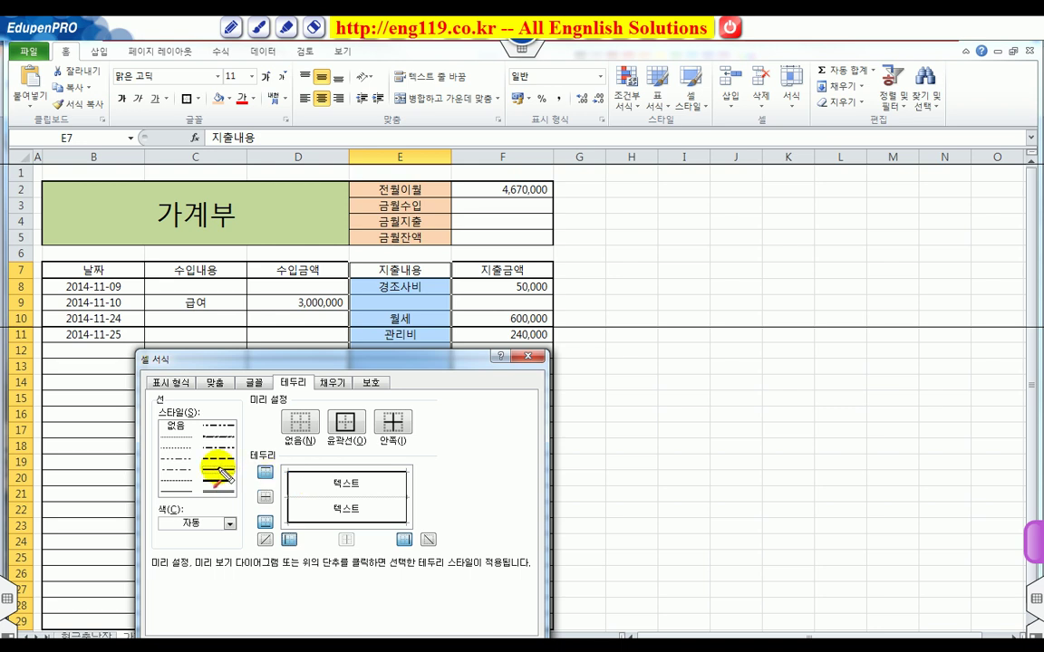
{"action": "mouse_move", "coordinate": [199, 464]}
{"action": "left_mouse_down"}
{"action": "mouse_move", "coordinate": [234, 472]}
{"action": "mouse_move", "coordinate": [289, 509]}
{"action": "mouse_move", "coordinate": [290, 523]}
{"action": "left_mouse_up"}
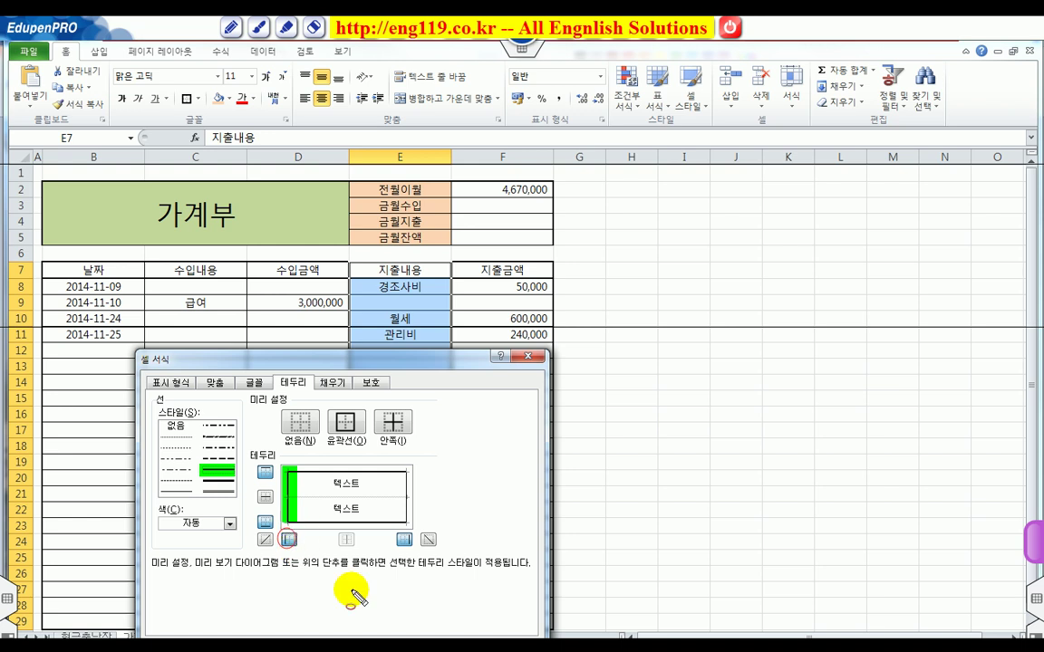
{"action": "key", "text": "Escape"}
{"action": "left_click", "coordinate": [442, 649]}
{"action": "left_click", "coordinate": [632, 415]}
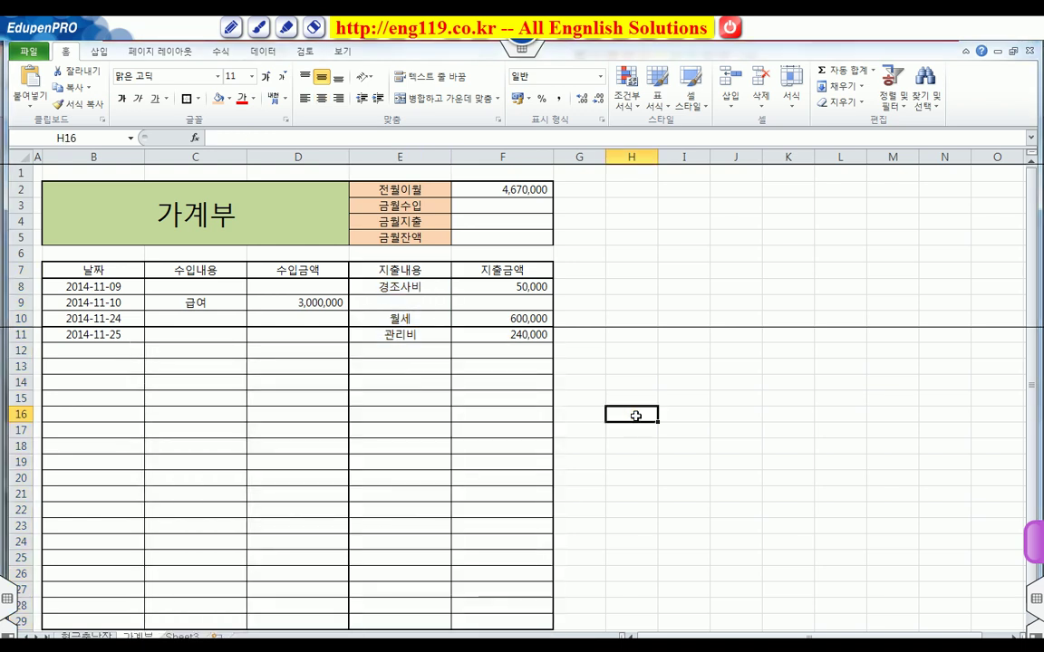
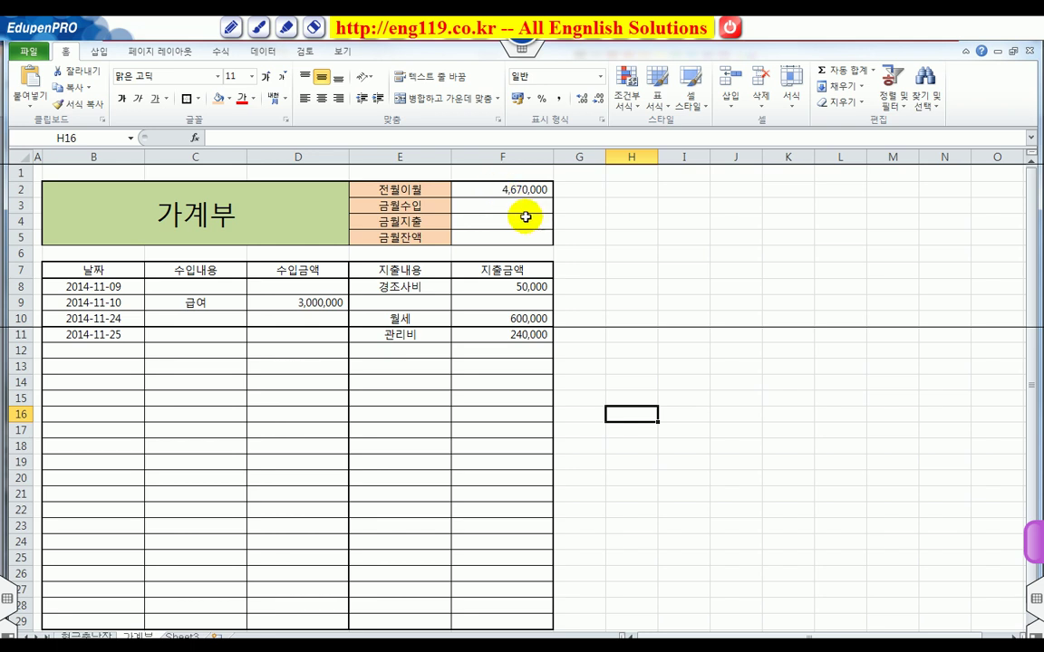
Step: Total the 수입금액 cells in the 금월수입 cell F3 with =SUM(D8:D29)
{"action": "left_click", "coordinate": [510, 203]}
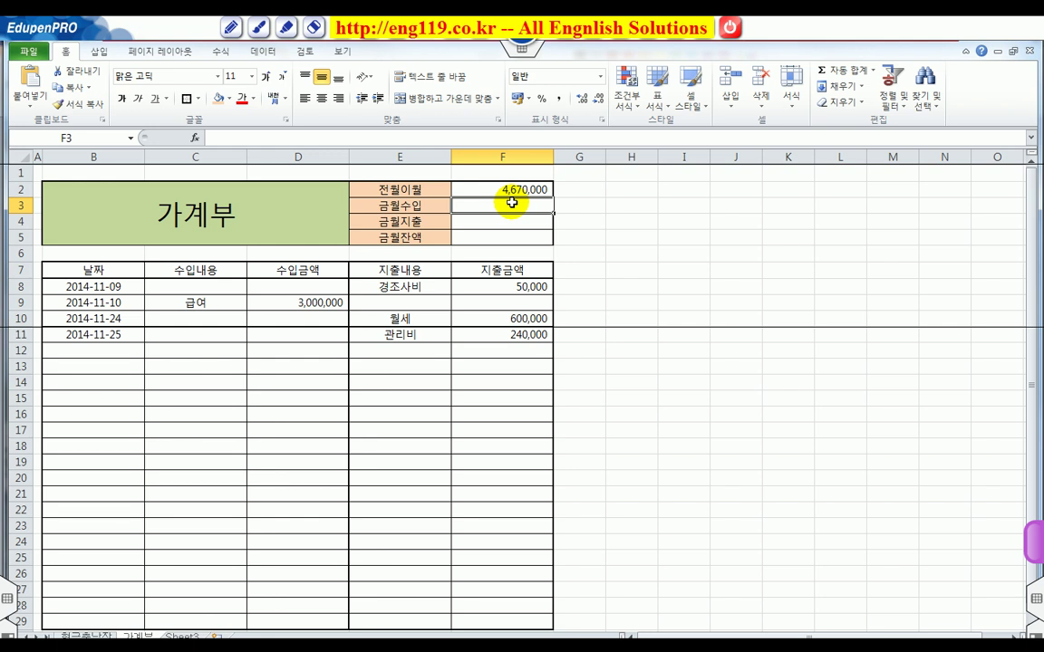
{"action": "left_click_drag", "start_coordinate": [303, 288], "coordinate": [318, 618]}
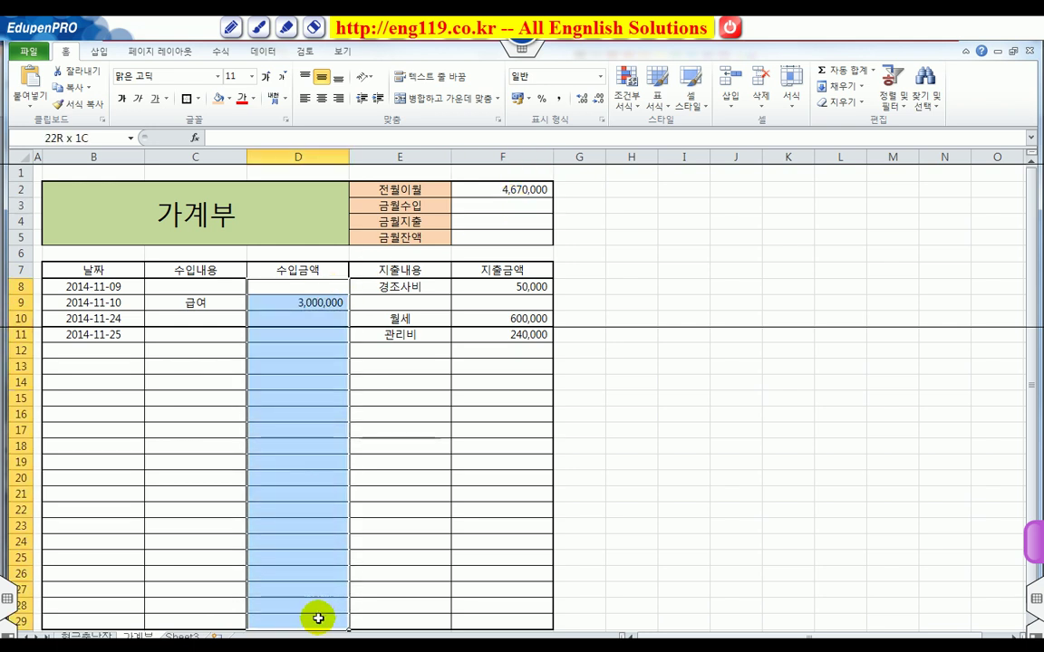
{"action": "left_click", "coordinate": [493, 206]}
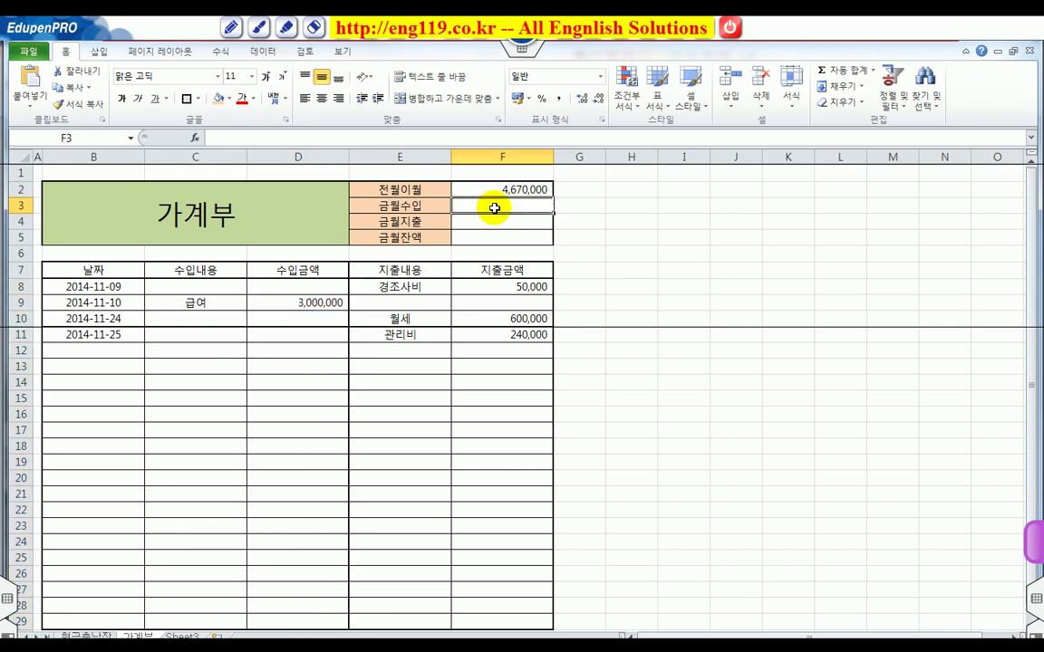
{"action": "left_click", "coordinate": [841, 69]}
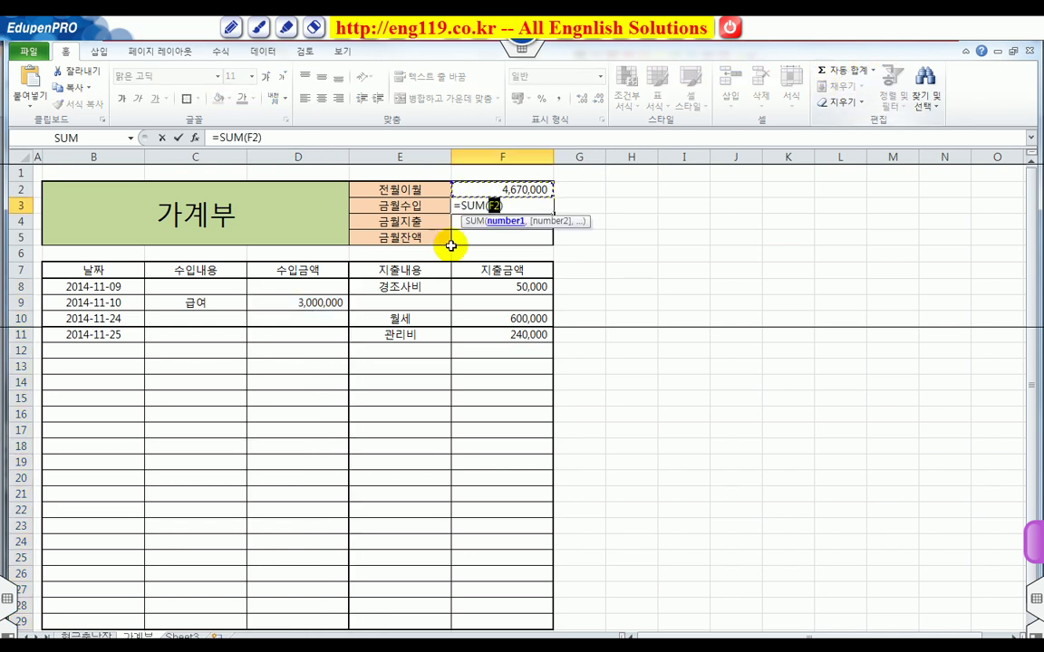
{"action": "left_click", "coordinate": [277, 286]}
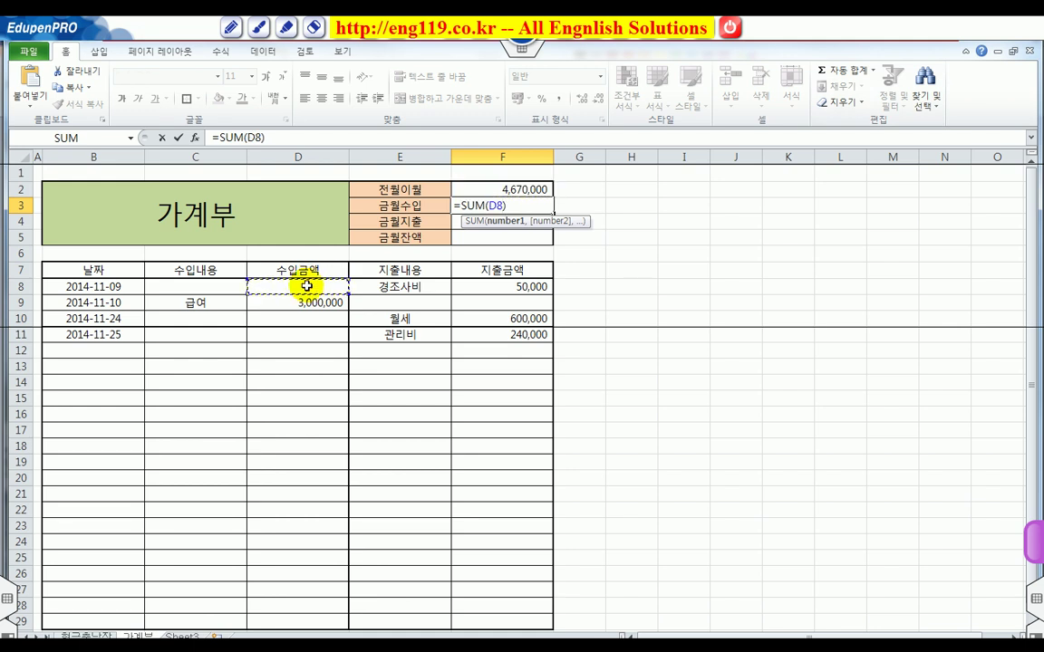
{"action": "left_click_drag", "start_coordinate": [307, 287], "coordinate": [304, 613]}
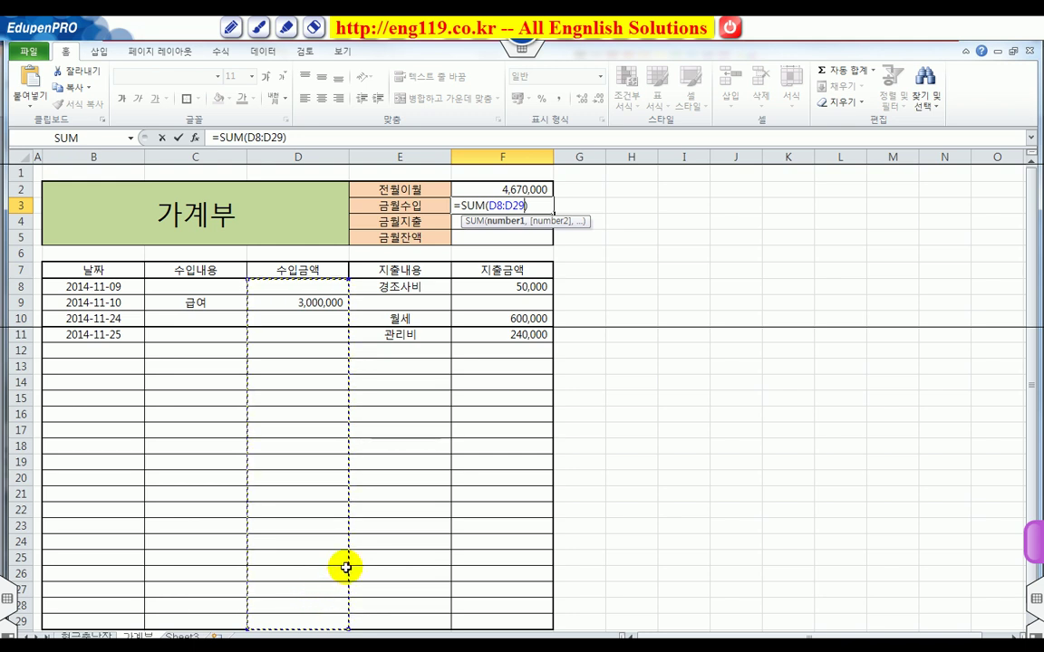
{"action": "key", "text": "Return"}
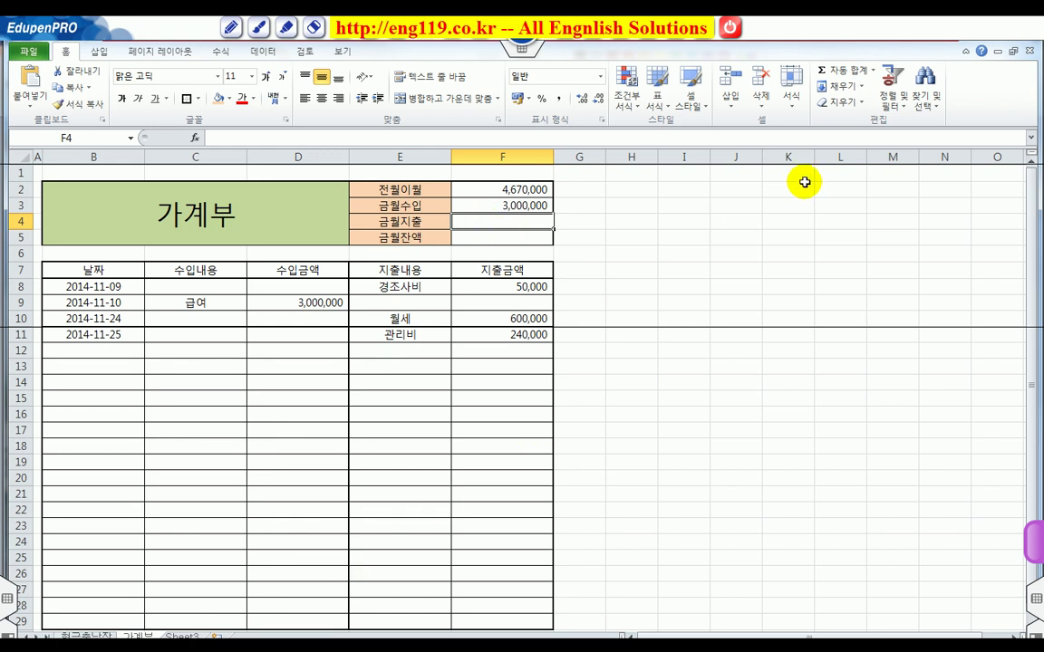
Step: Total the 지출금액 cells F8:F29 in the 금월지출 cell F4 with the SUM function
{"action": "left_click", "coordinate": [834, 71]}
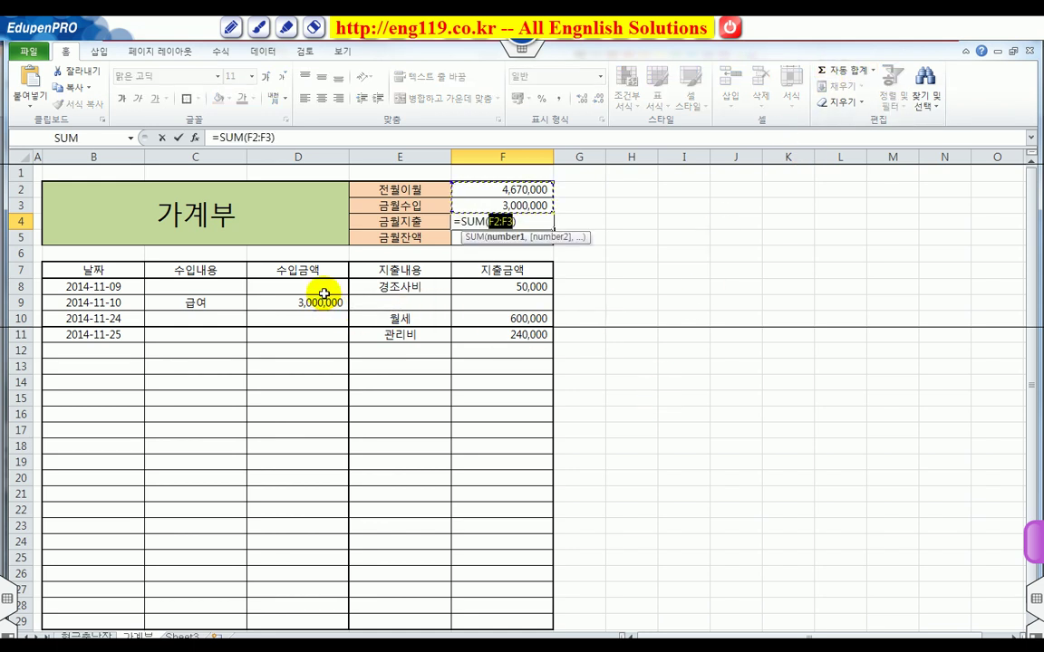
{"action": "left_click_drag", "start_coordinate": [498, 287], "coordinate": [496, 617]}
{"action": "key", "text": "Return"}
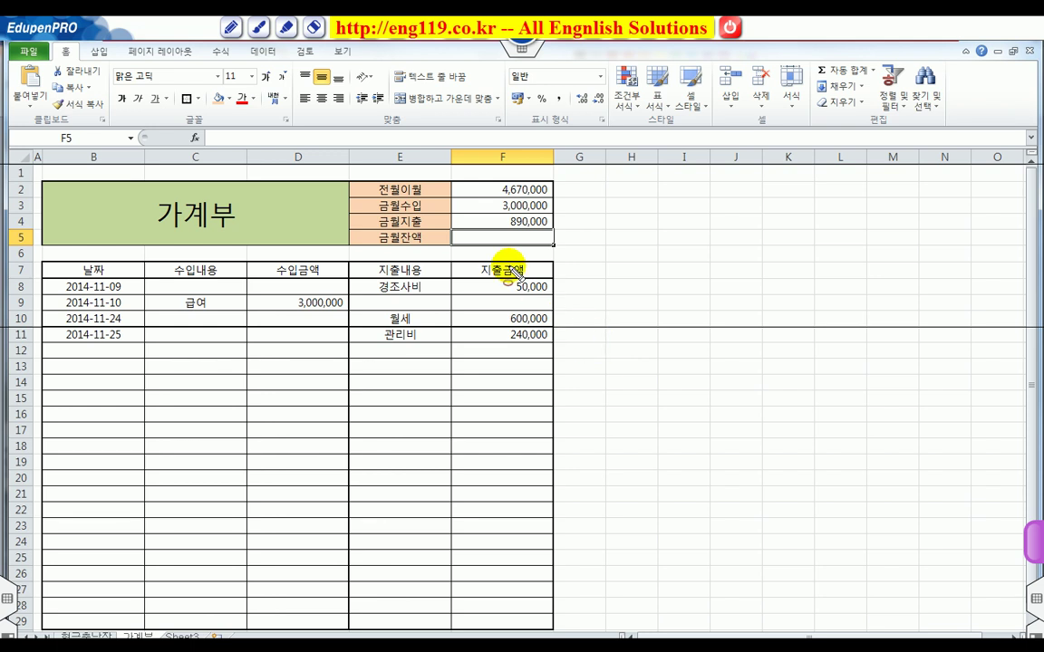
Step: Calculate the 금월잔액 in cell F5 with the formula =F2+F3-F4
{"action": "left_click_drag", "start_coordinate": [404, 231], "coordinate": [546, 242]}
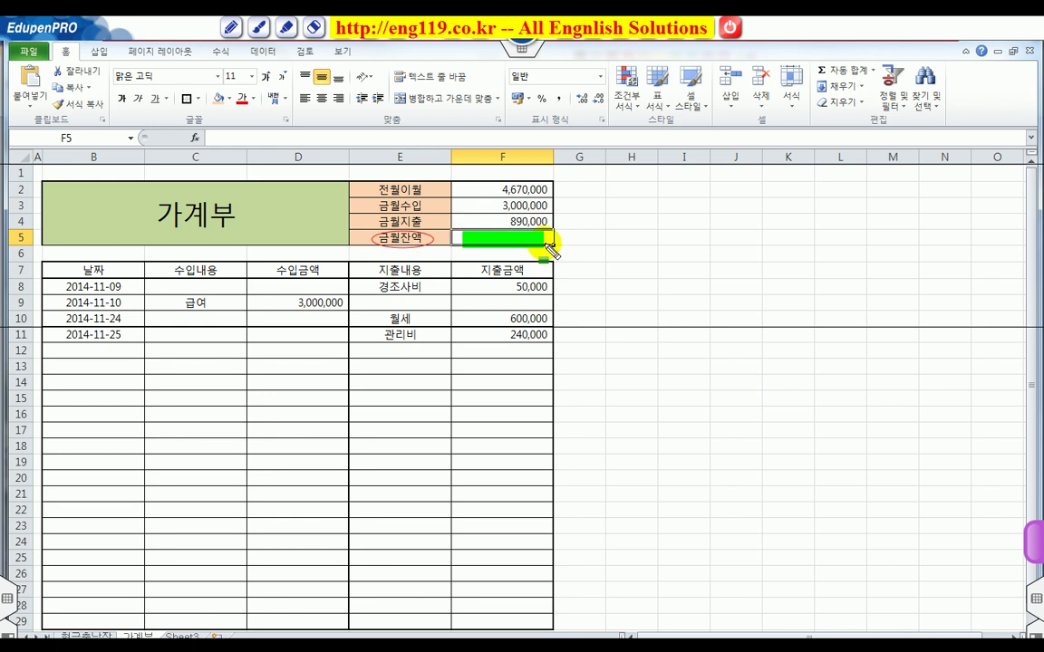
{"action": "mouse_move", "coordinate": [492, 189]}
{"action": "left_mouse_down"}
{"action": "mouse_move", "coordinate": [541, 192]}
{"action": "mouse_move", "coordinate": [517, 204]}
{"action": "mouse_move", "coordinate": [544, 207]}
{"action": "mouse_move", "coordinate": [550, 223]}
{"action": "left_mouse_up"}
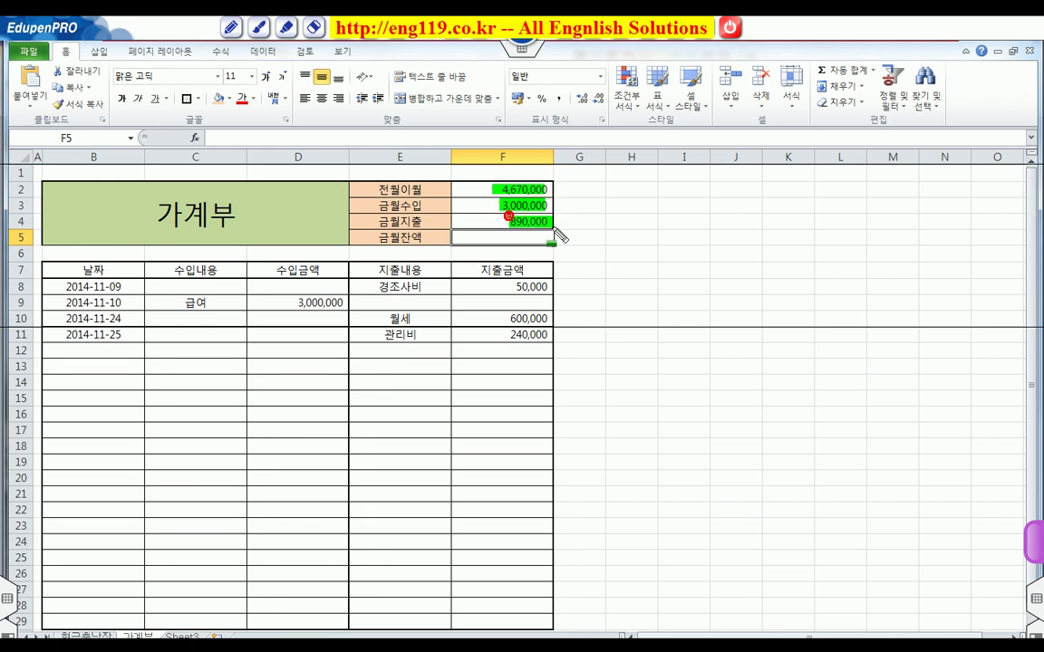
{"action": "key", "text": "Escape"}
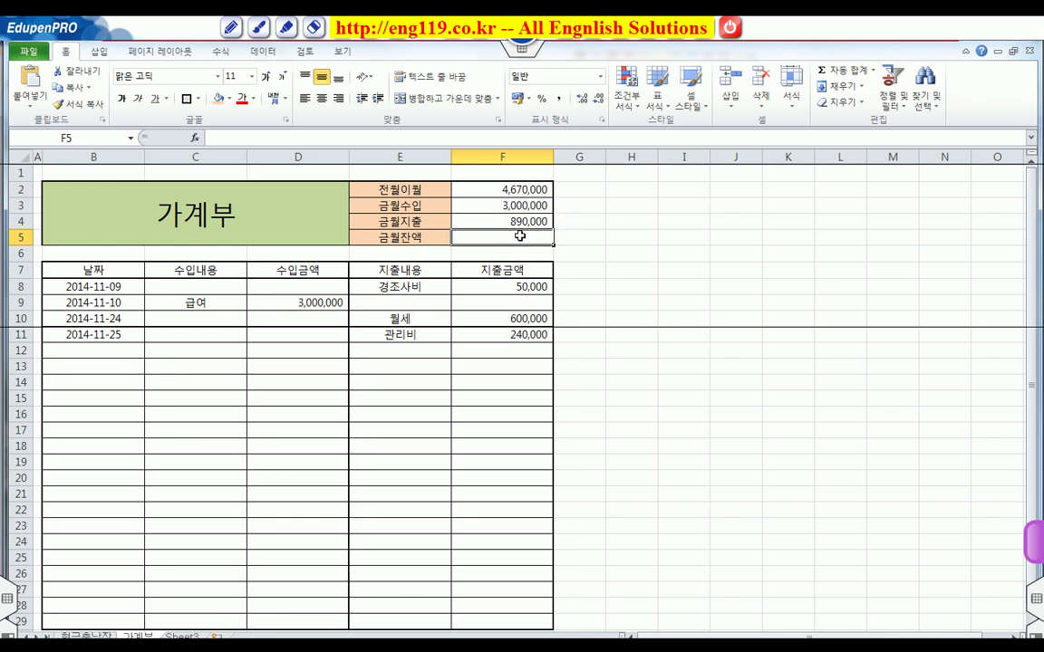
{"action": "type", "text": "="}
{"action": "left_click", "coordinate": [526, 190]}
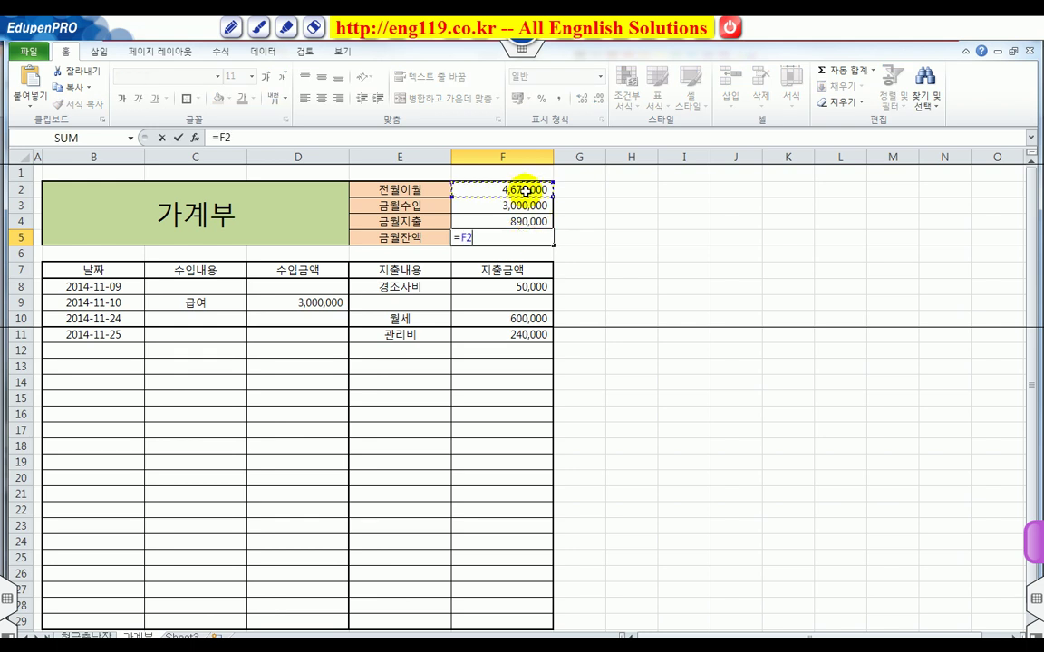
{"action": "type", "text": "+"}
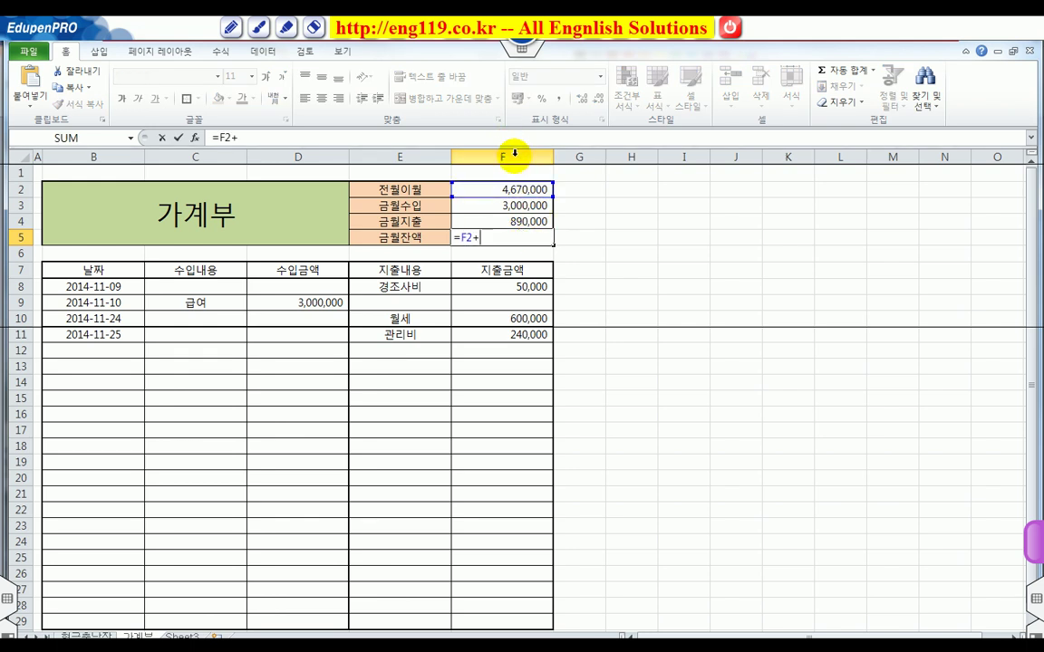
{"action": "left_click", "coordinate": [494, 203]}
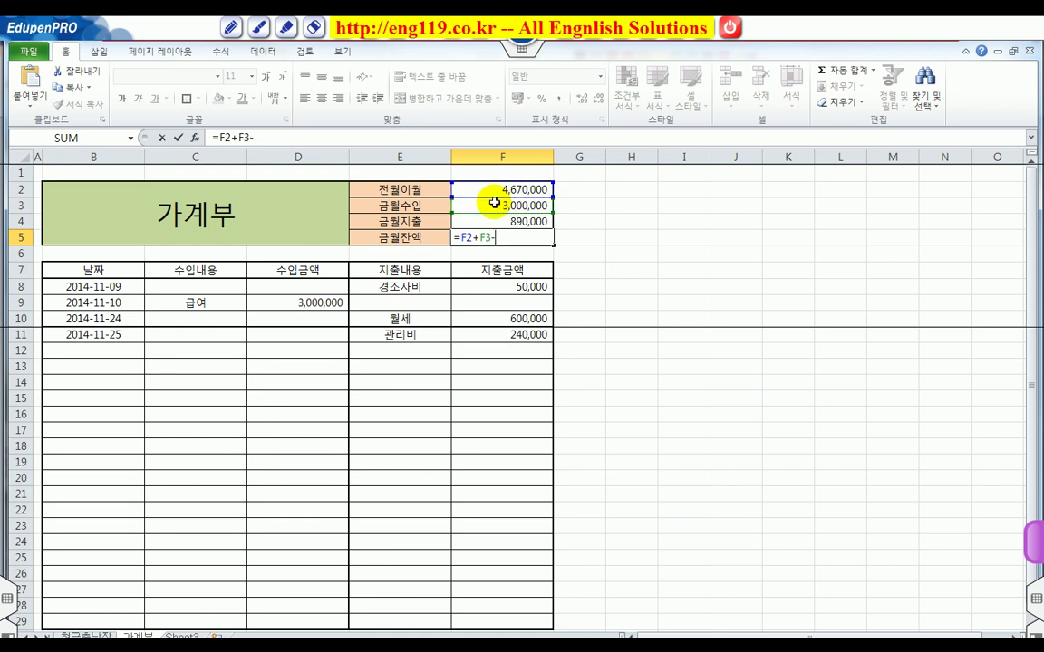
{"action": "left_click", "coordinate": [509, 221]}
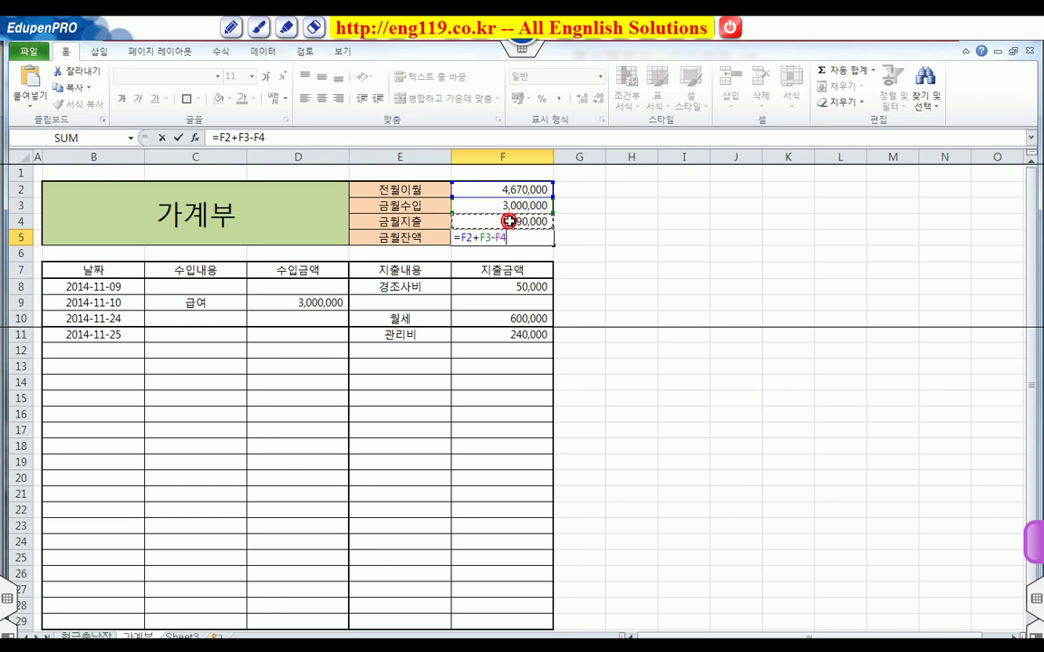
{"action": "key", "text": "Return"}
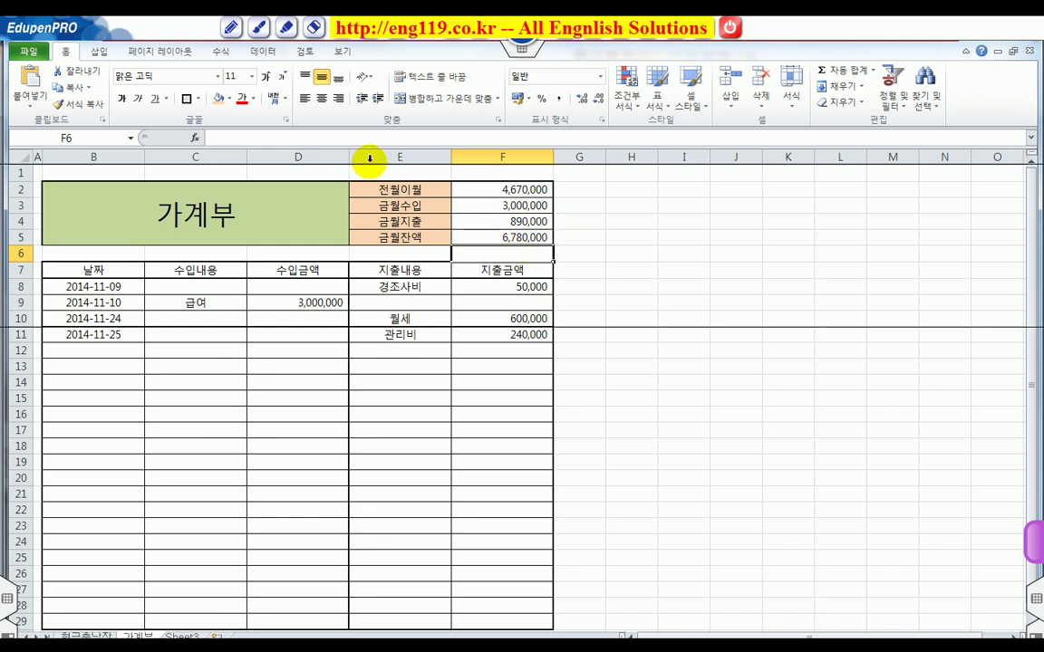
Step: Set the single cell F6 as the sheet's print area
{"action": "left_click", "coordinate": [151, 52]}
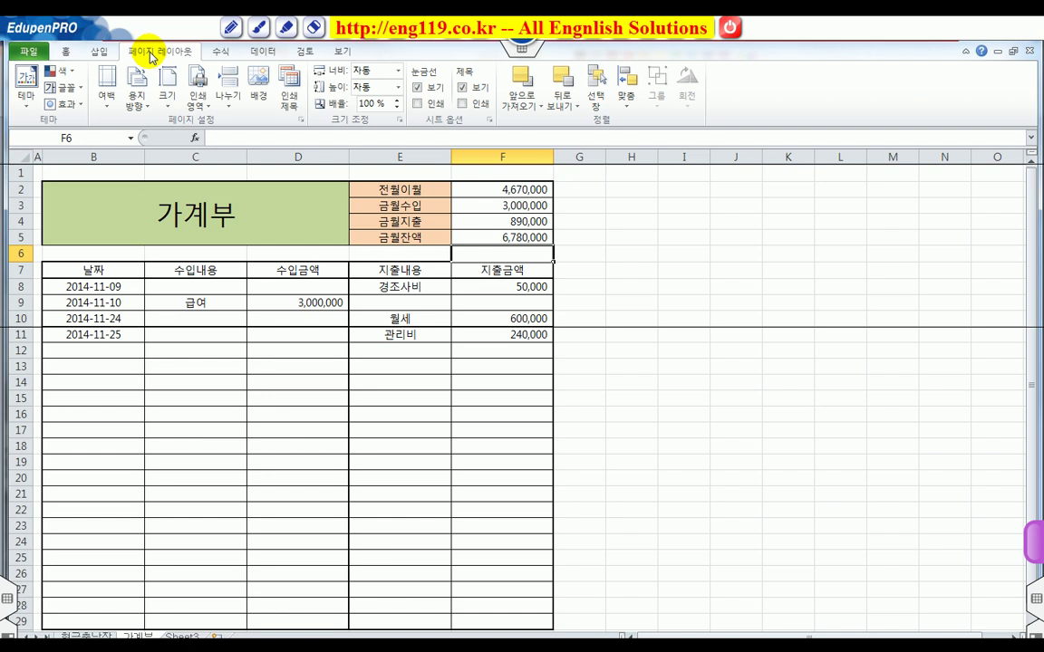
{"action": "left_click", "coordinate": [207, 112]}
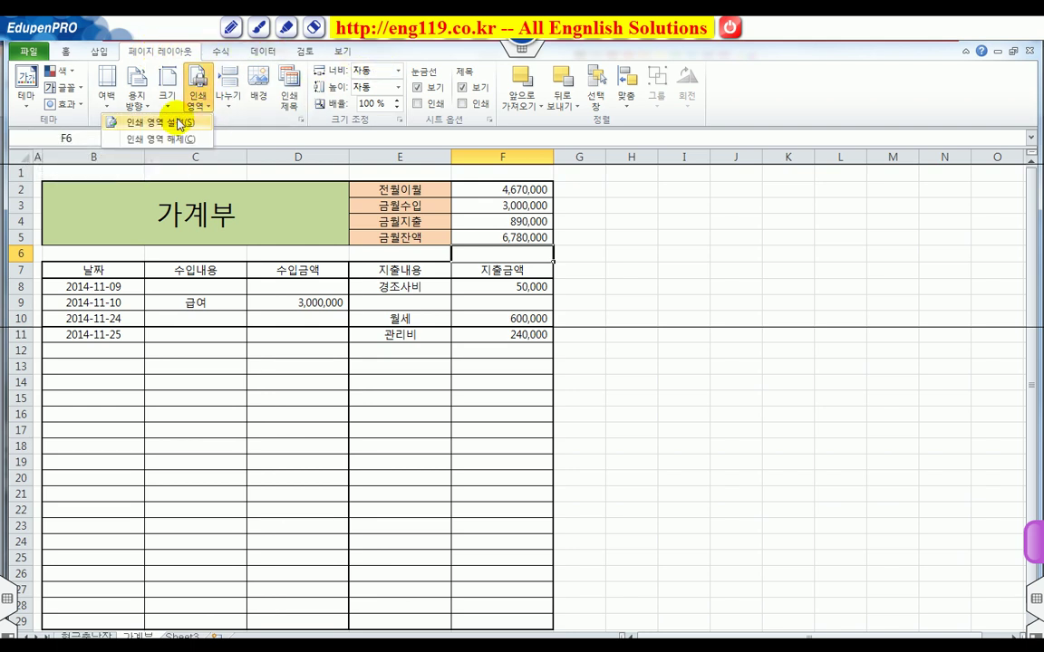
{"action": "left_click", "coordinate": [175, 119]}
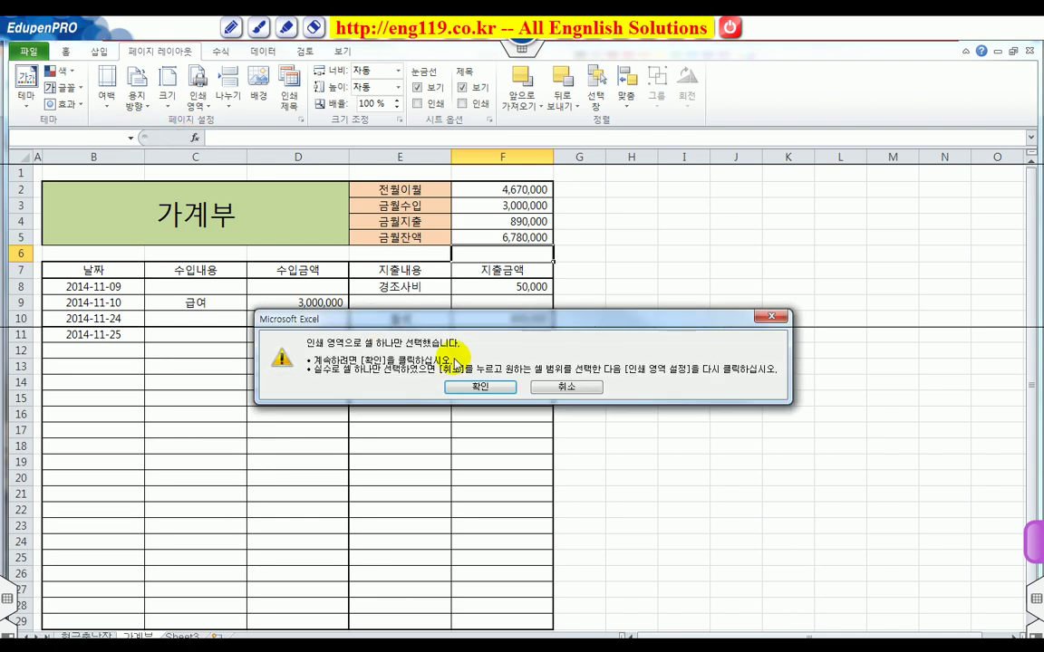
{"action": "left_click", "coordinate": [480, 388]}
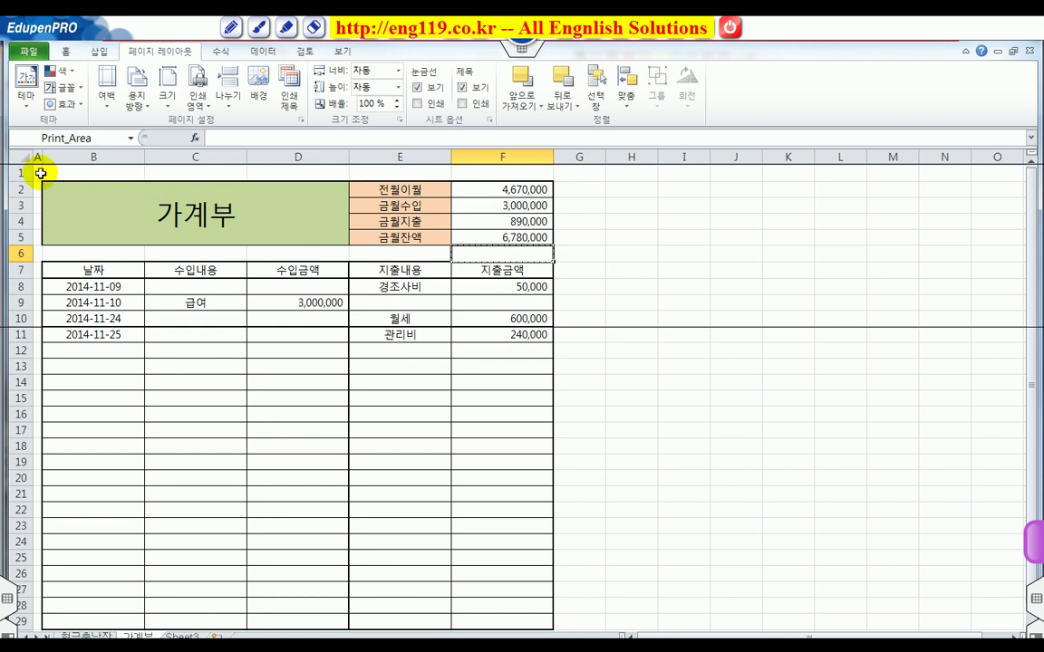
Step: Set the account book range B2:F29 as the print area
{"action": "left_click_drag", "start_coordinate": [61, 185], "coordinate": [478, 550]}
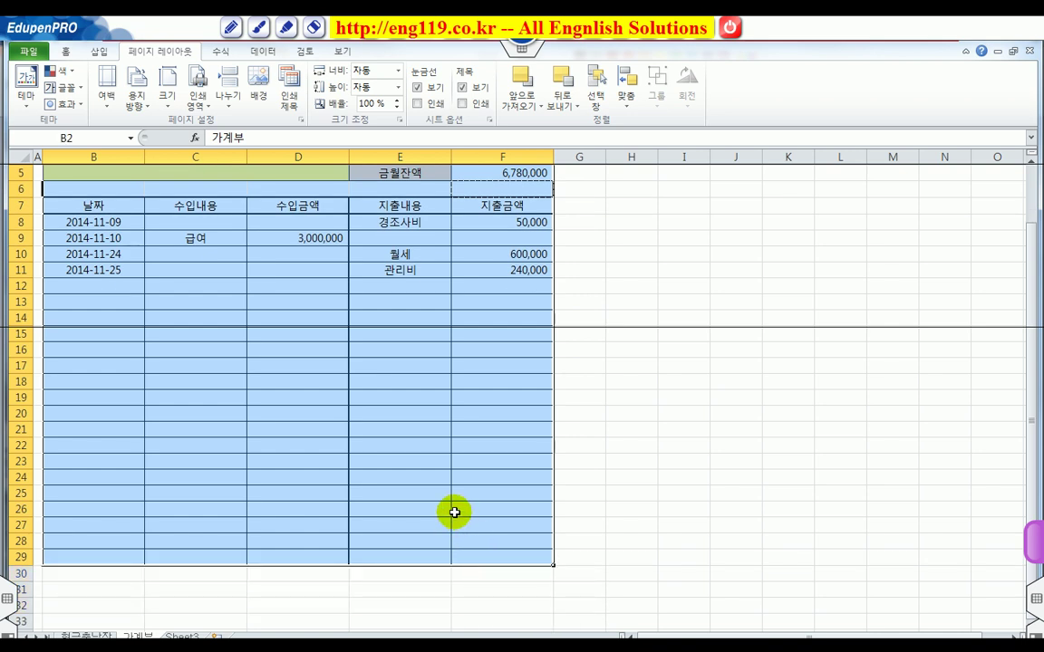
{"action": "scroll", "coordinate": [416, 478], "scroll_direction": "up", "scroll_amount": 1}
{"action": "left_click", "coordinate": [197, 100]}
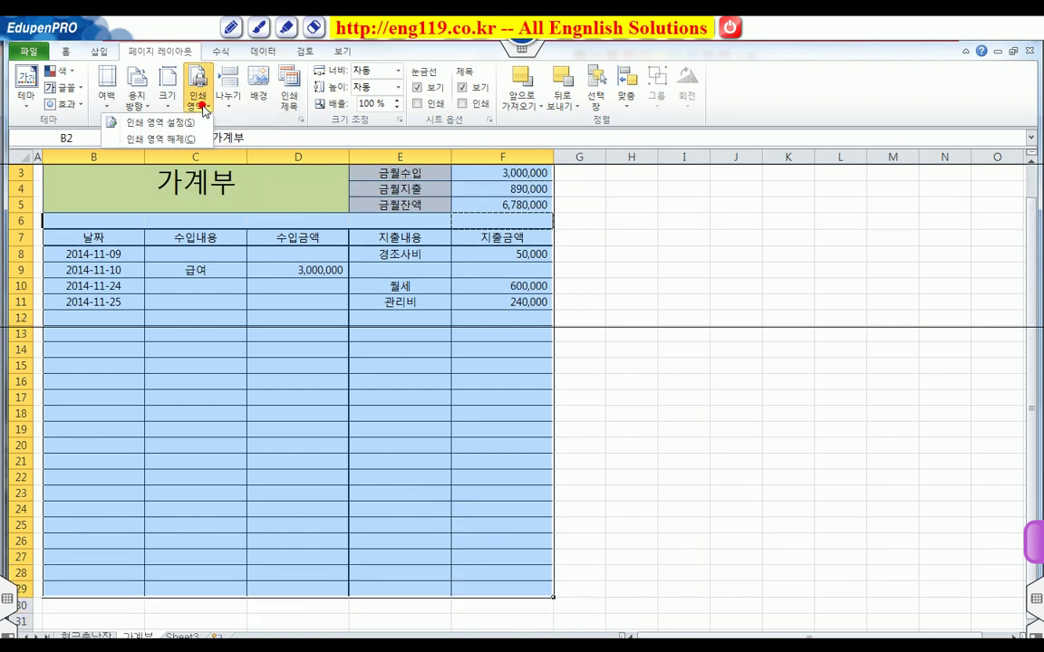
{"action": "left_click", "coordinate": [187, 122]}
{"action": "left_click", "coordinate": [253, 270]}
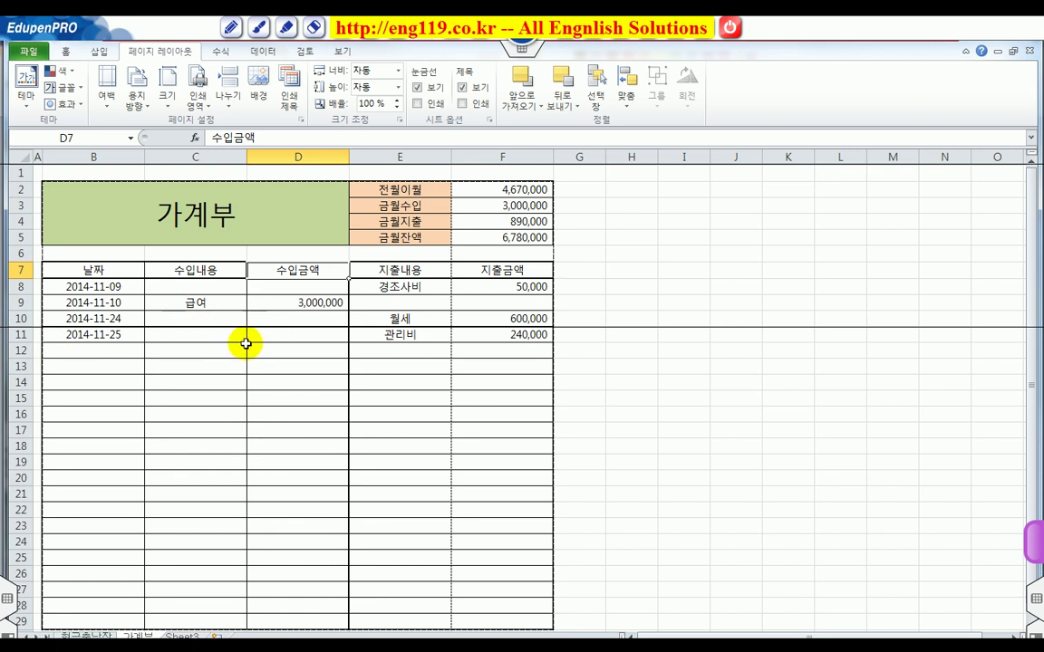
Step: Switch to Page Layout view and examine how the account book's columns are divided across the printed pages
{"action": "left_click", "coordinate": [345, 53]}
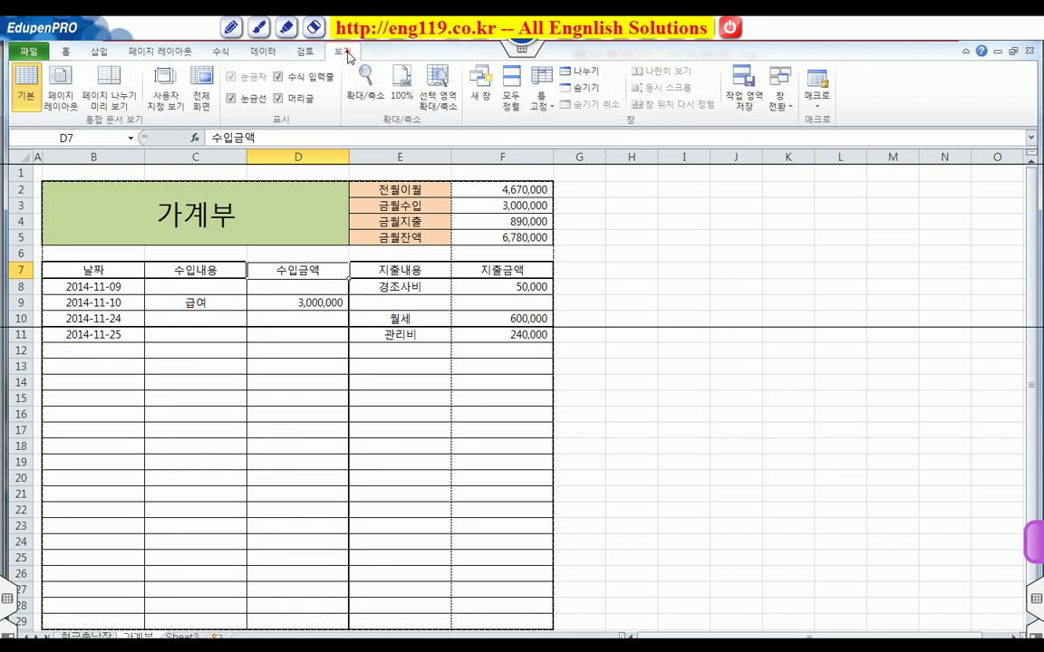
{"action": "left_click", "coordinate": [60, 104]}
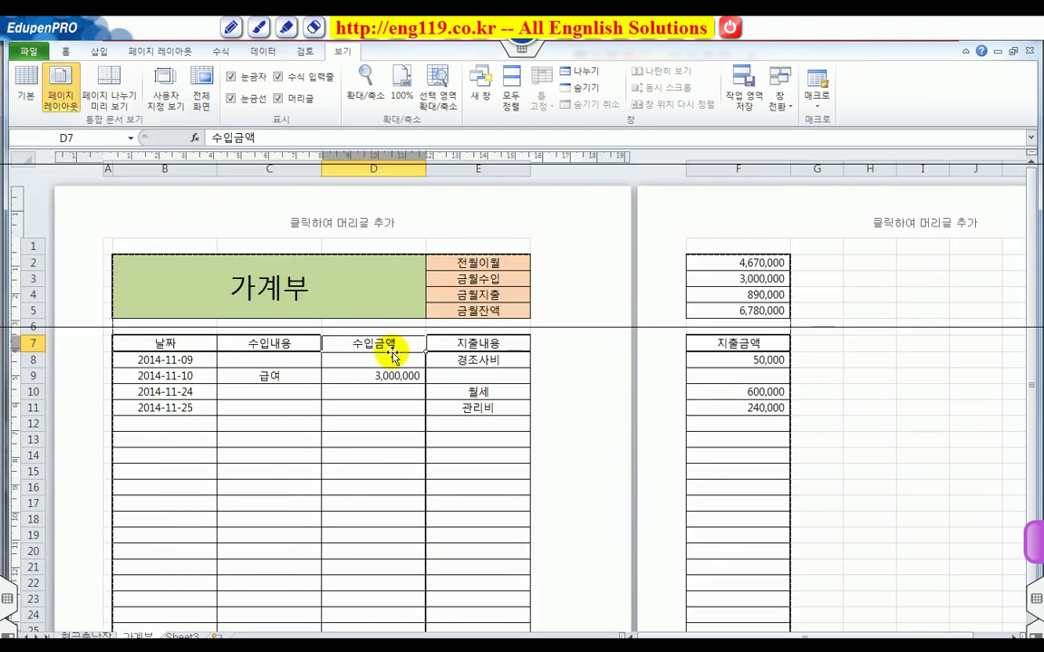
{"action": "scroll", "coordinate": [392, 354], "scroll_direction": "down", "scroll_amount": 2}
{"action": "scroll", "coordinate": [390, 355], "scroll_direction": "down", "scroll_amount": 2}
{"action": "scroll", "coordinate": [390, 353], "scroll_direction": "up", "scroll_amount": 4}
{"action": "scroll", "coordinate": [387, 352], "scroll_direction": "down", "scroll_amount": 2}
{"action": "scroll", "coordinate": [386, 351], "scroll_direction": "up", "scroll_amount": 2}
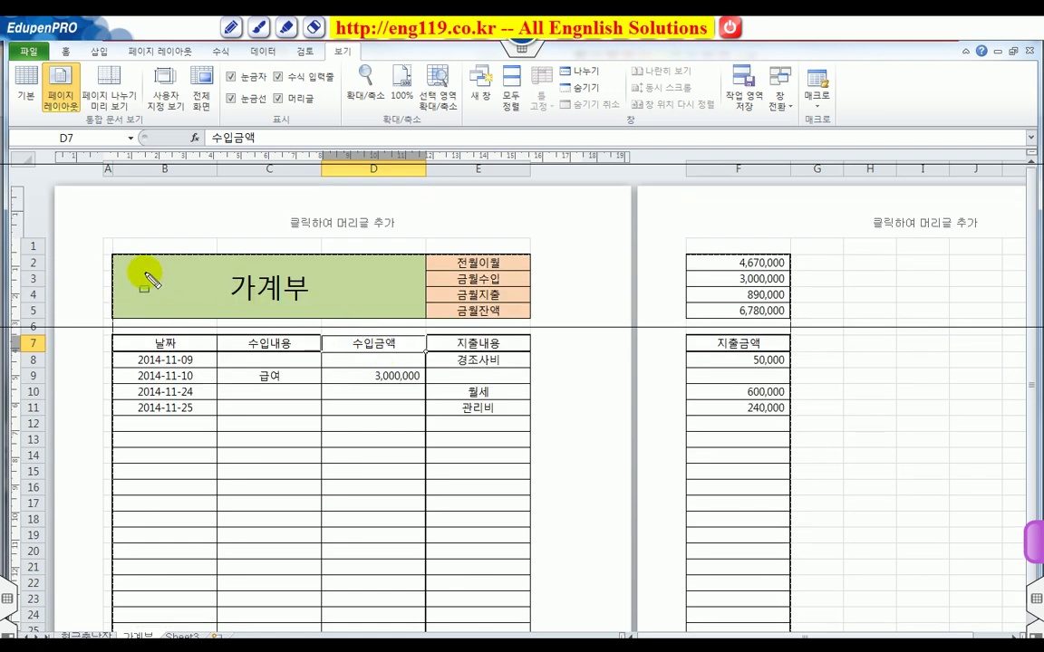
{"action": "left_click_drag", "start_coordinate": [107, 251], "coordinate": [590, 619]}
{"action": "left_click_drag", "start_coordinate": [675, 246], "coordinate": [785, 564]}
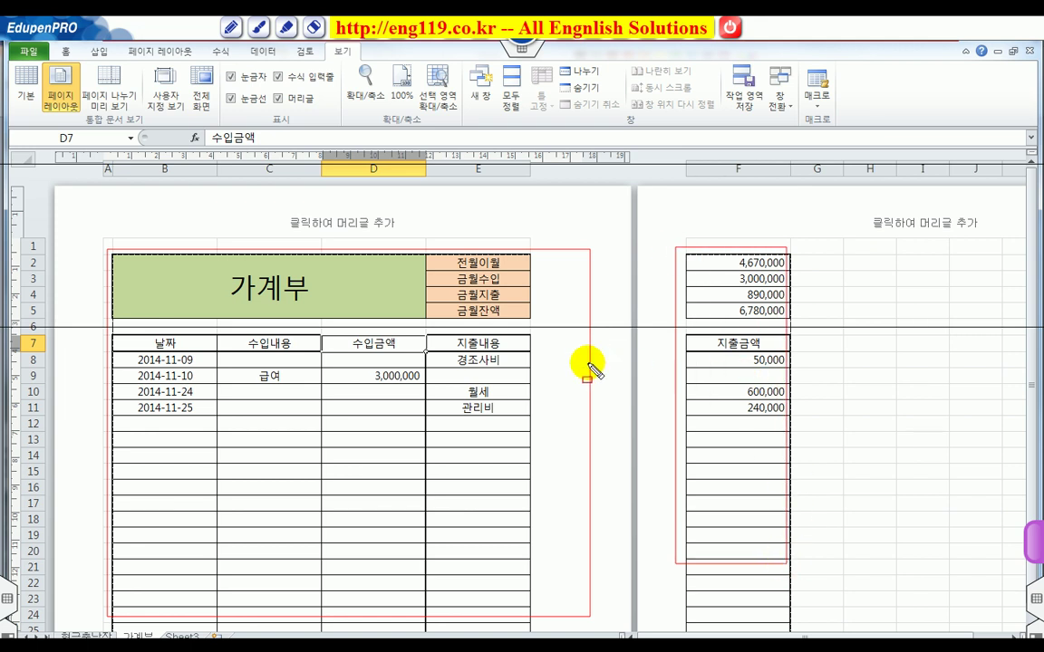
{"action": "key", "text": "Escape"}
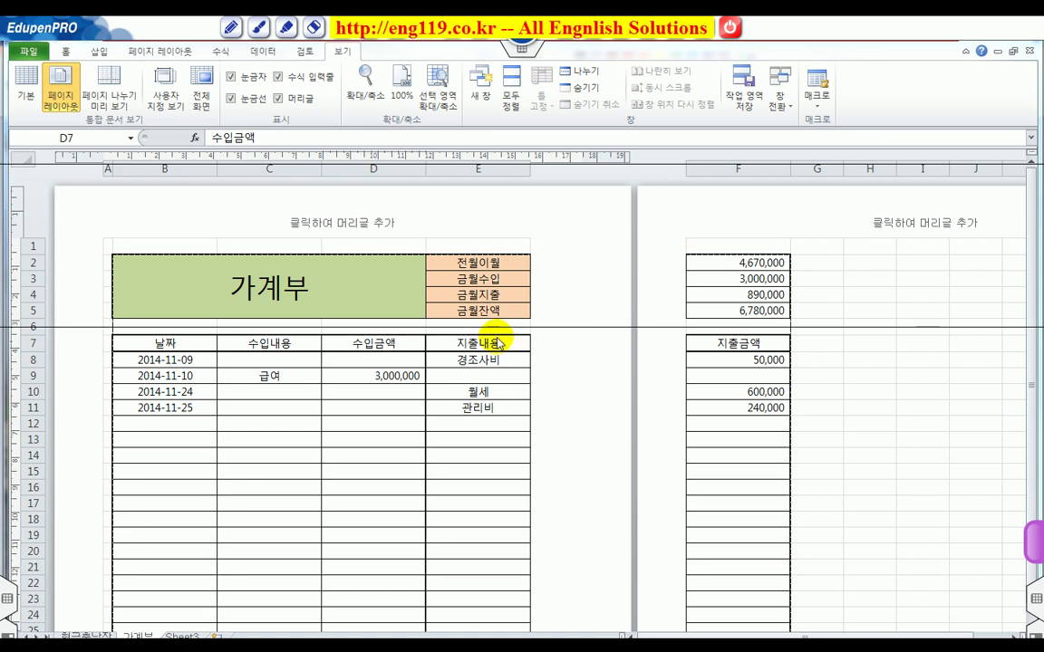
Step: In Page Break Preview, move the dashed page break between columns E and F to the outer edge of column F
{"action": "left_click", "coordinate": [117, 94]}
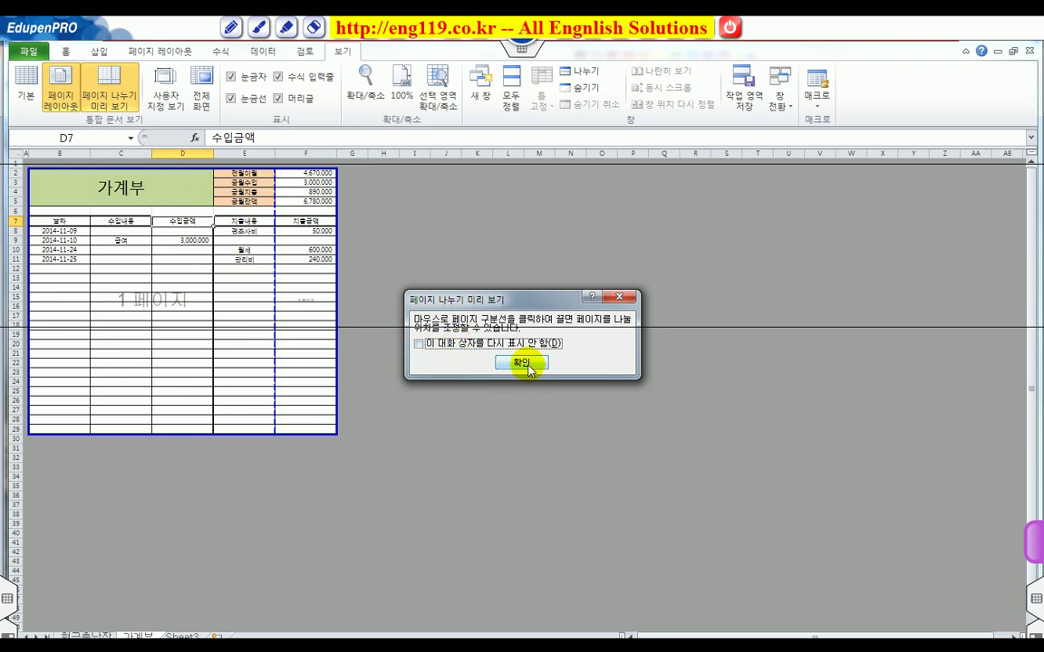
{"action": "left_click", "coordinate": [522, 363]}
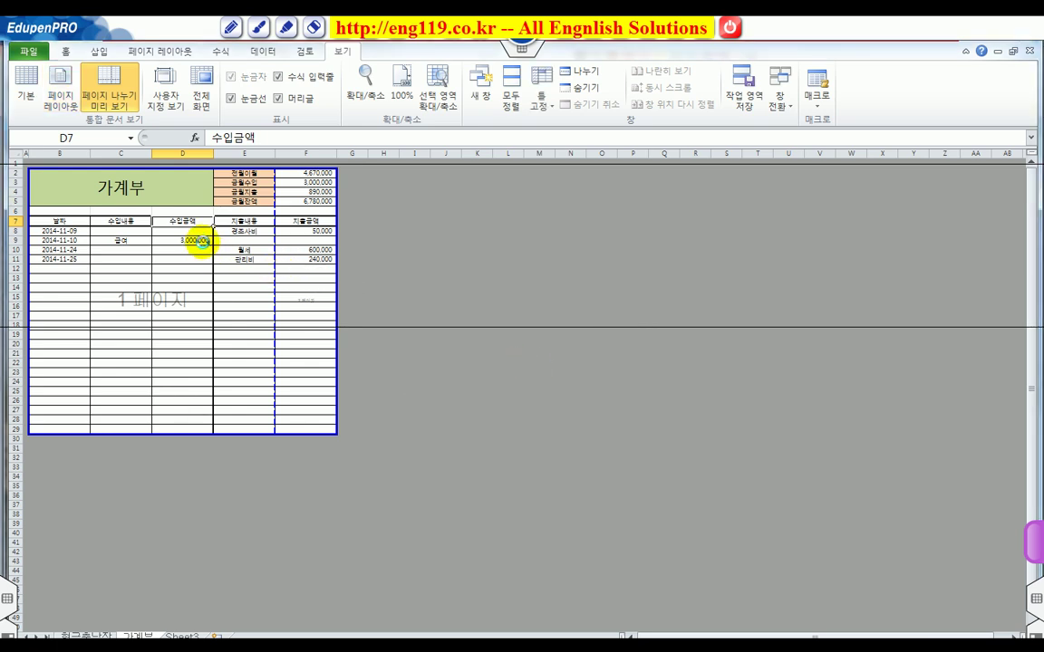
{"action": "left_click_drag", "start_coordinate": [273, 175], "coordinate": [284, 442]}
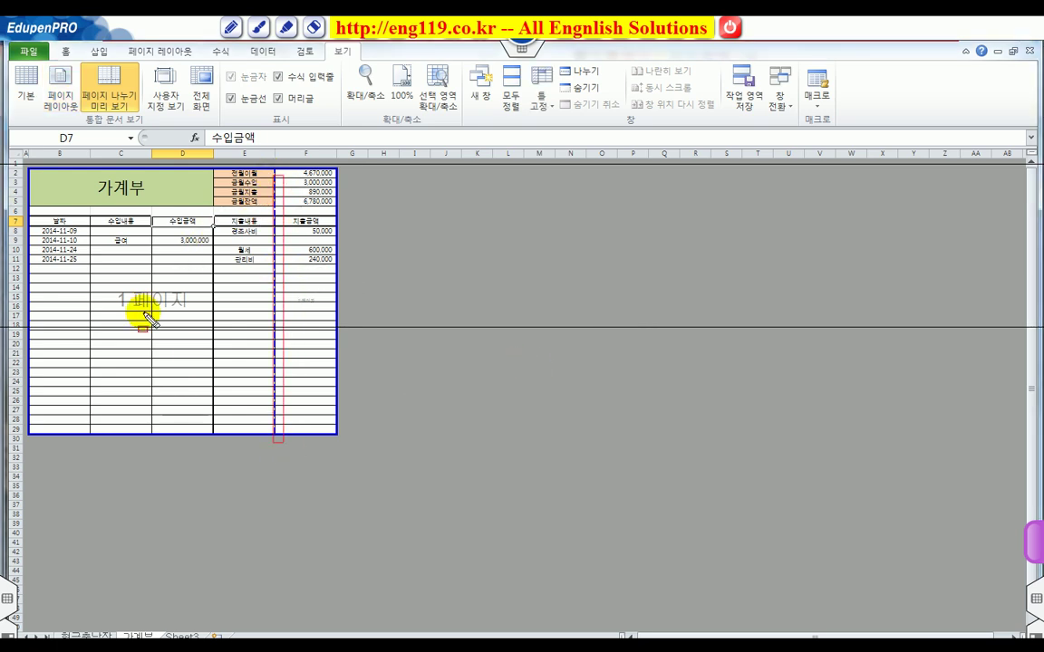
{"action": "left_click_drag", "start_coordinate": [116, 288], "coordinate": [191, 310]}
{"action": "left_click_drag", "start_coordinate": [292, 293], "coordinate": [332, 313]}
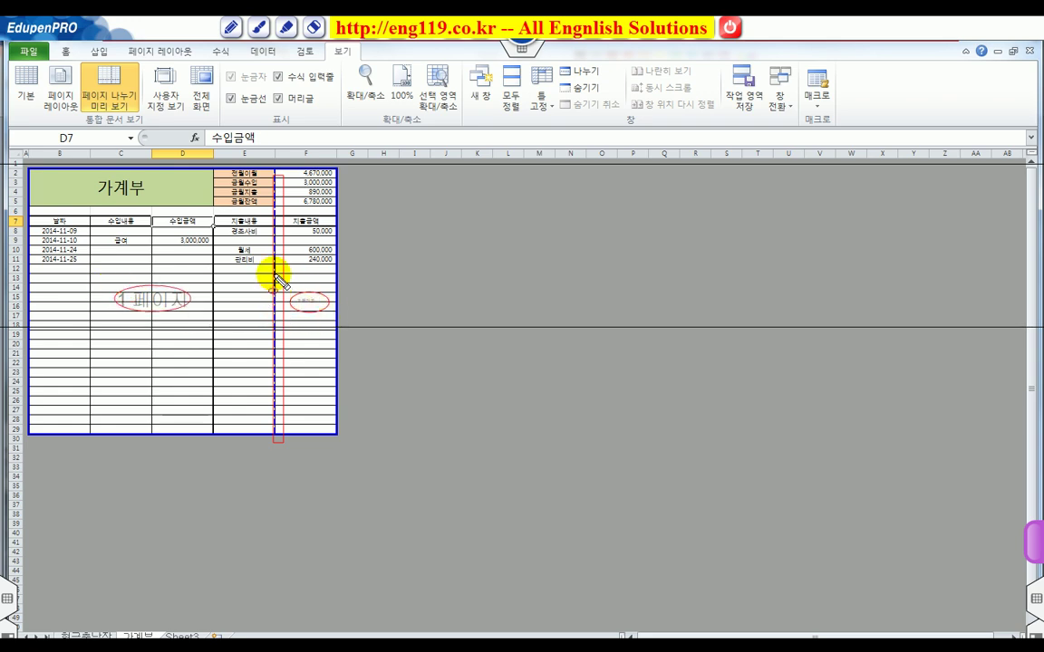
{"action": "left_click_drag", "start_coordinate": [274, 282], "coordinate": [335, 281]}
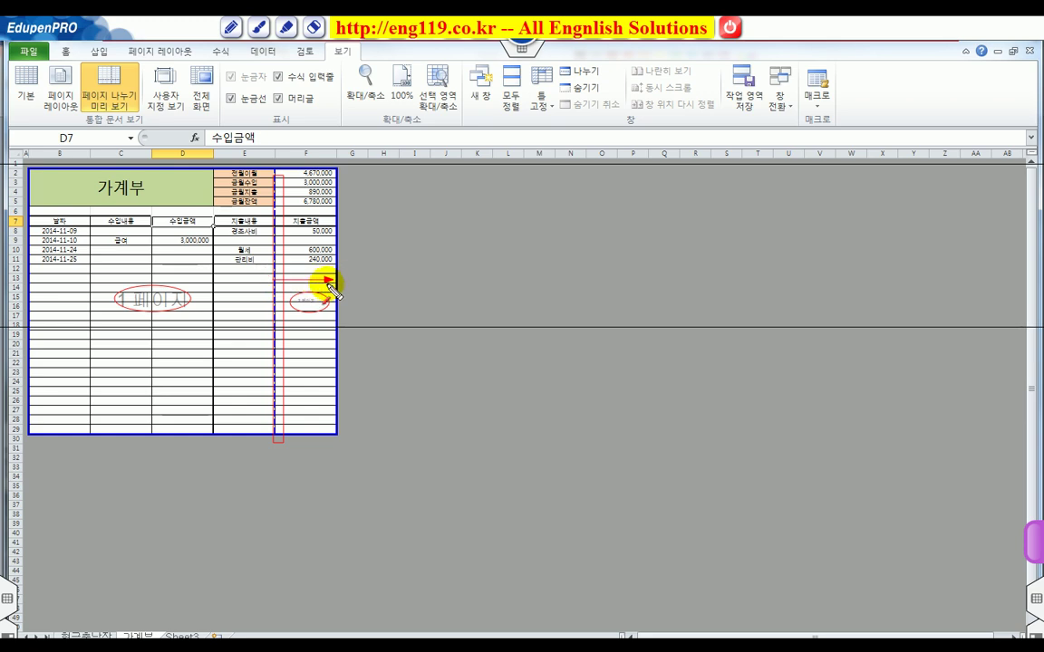
{"action": "key", "text": "Escape"}
{"action": "left_click_drag", "start_coordinate": [275, 287], "coordinate": [337, 292]}
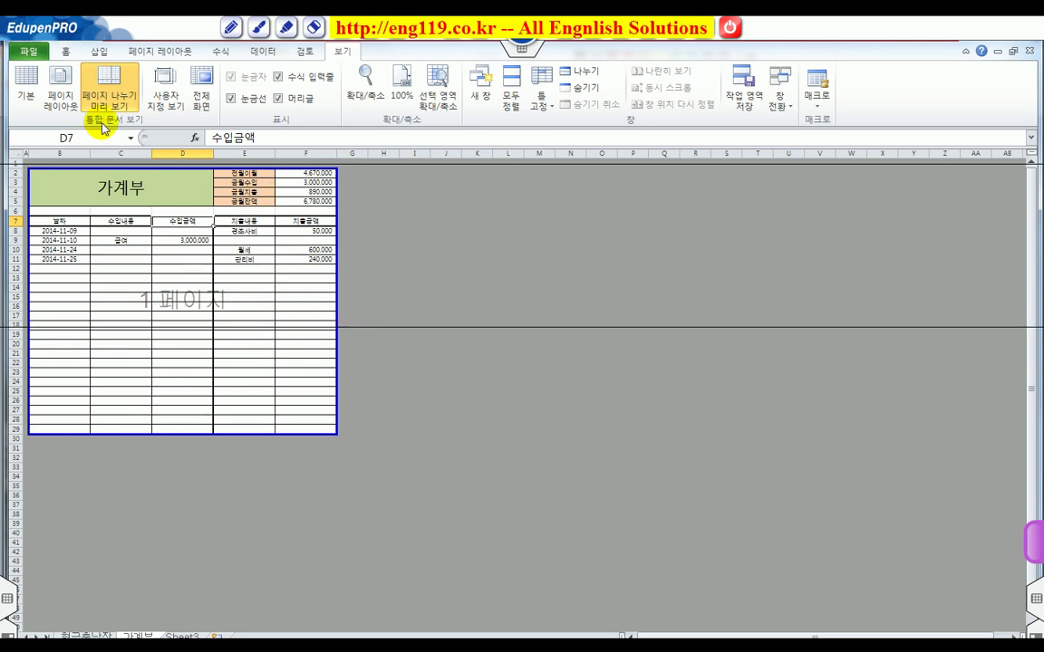
Step: Compare the Page Layout, Normal and Page Break Preview views to check the page division of the account book
{"action": "left_click", "coordinate": [61, 100]}
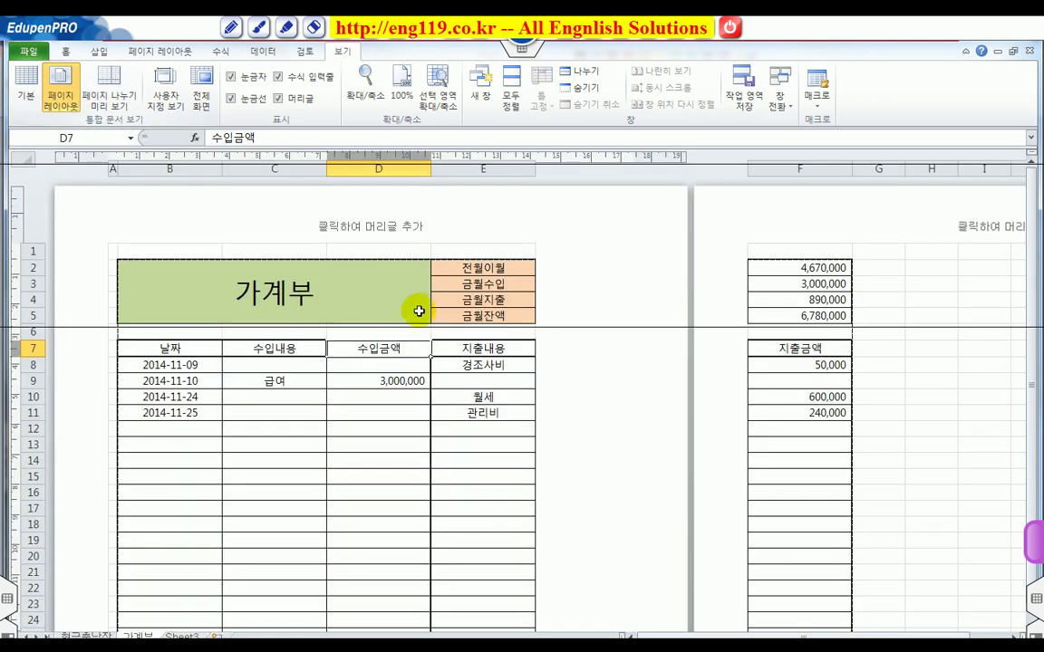
{"action": "scroll", "coordinate": [467, 362], "scroll_direction": "down", "scroll_amount": 3}
{"action": "scroll", "coordinate": [470, 365], "scroll_direction": "up", "scroll_amount": 3}
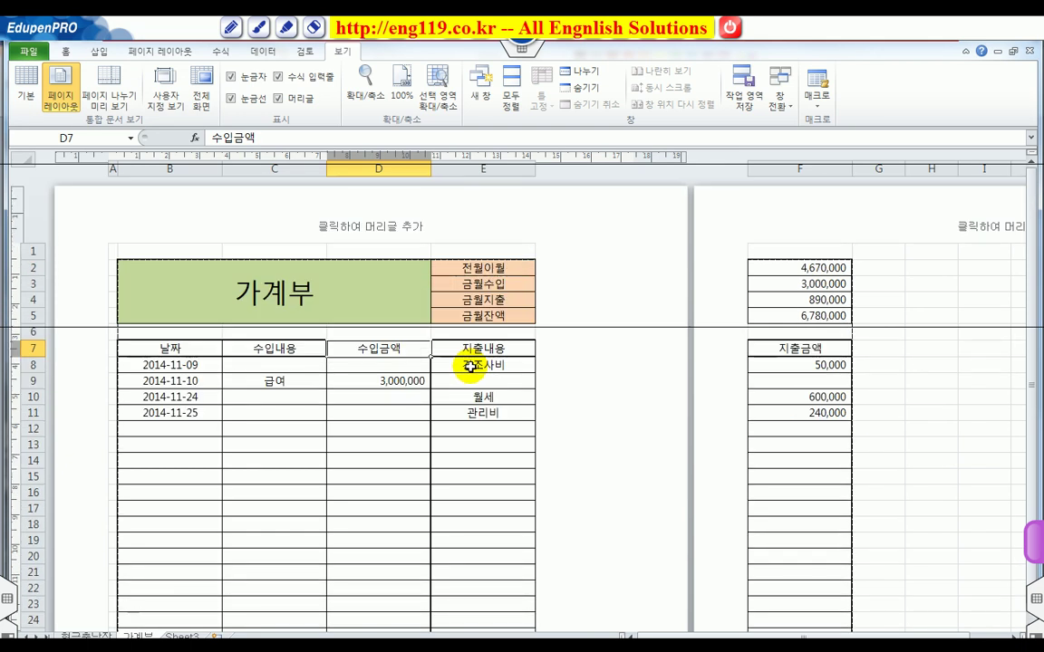
{"action": "left_click", "coordinate": [27, 91]}
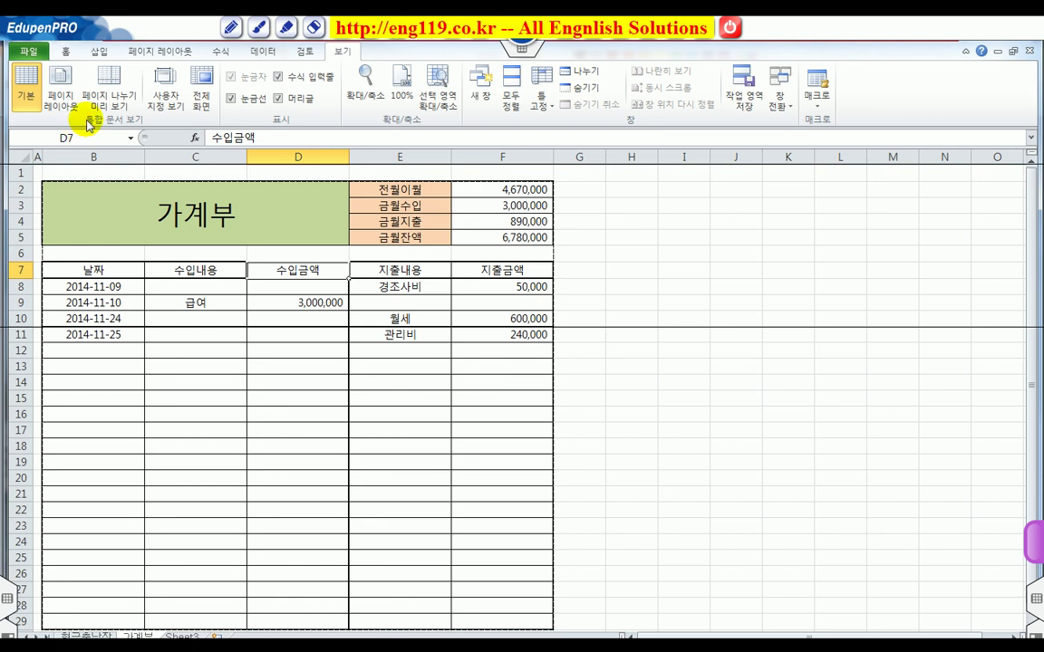
{"action": "left_click", "coordinate": [59, 96]}
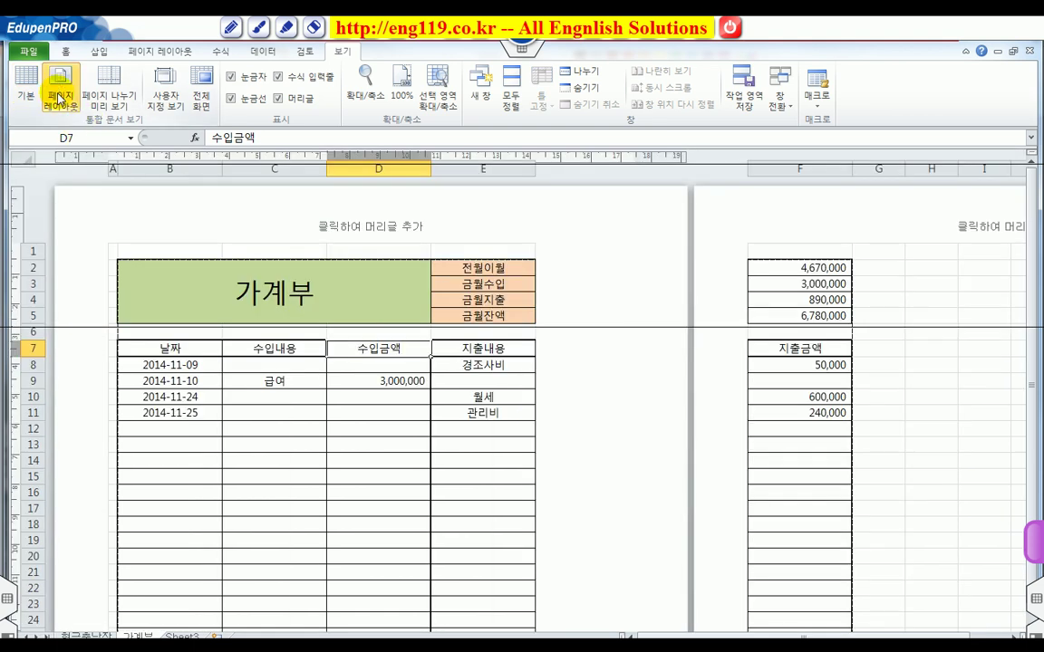
{"action": "left_click", "coordinate": [109, 95]}
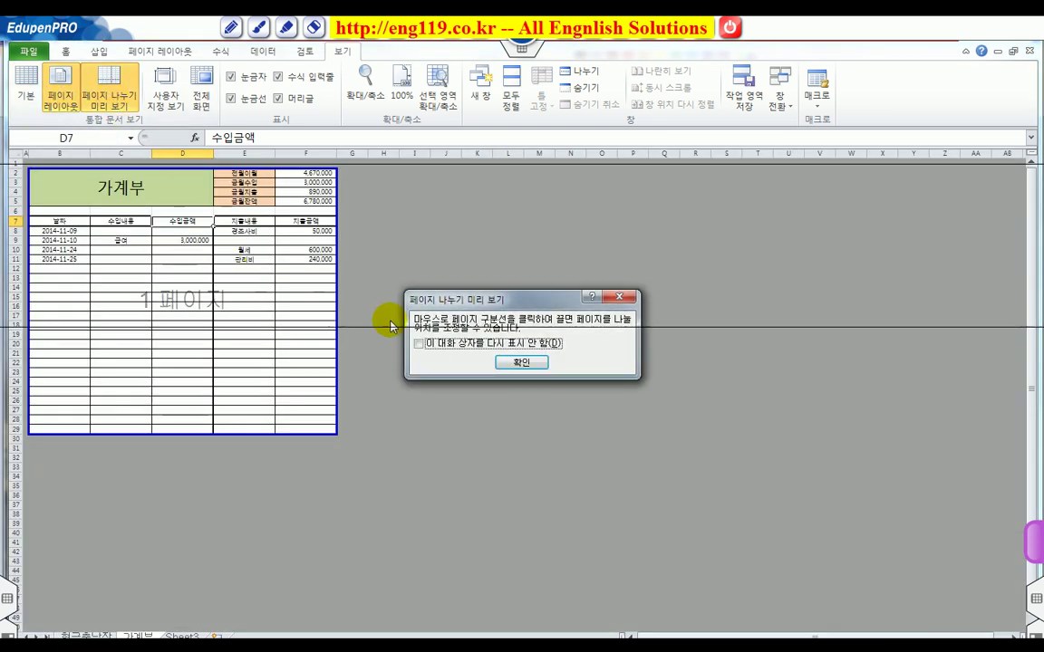
{"action": "left_click", "coordinate": [517, 363]}
{"action": "left_click", "coordinate": [60, 90]}
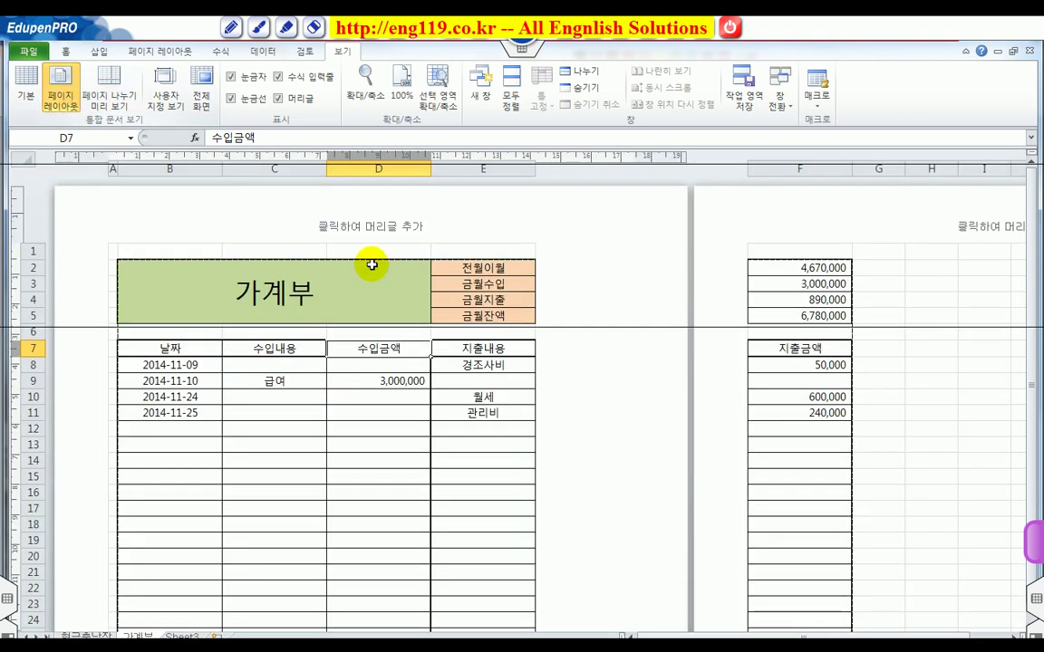
{"action": "scroll", "coordinate": [702, 353], "scroll_direction": "down", "scroll_amount": 2}
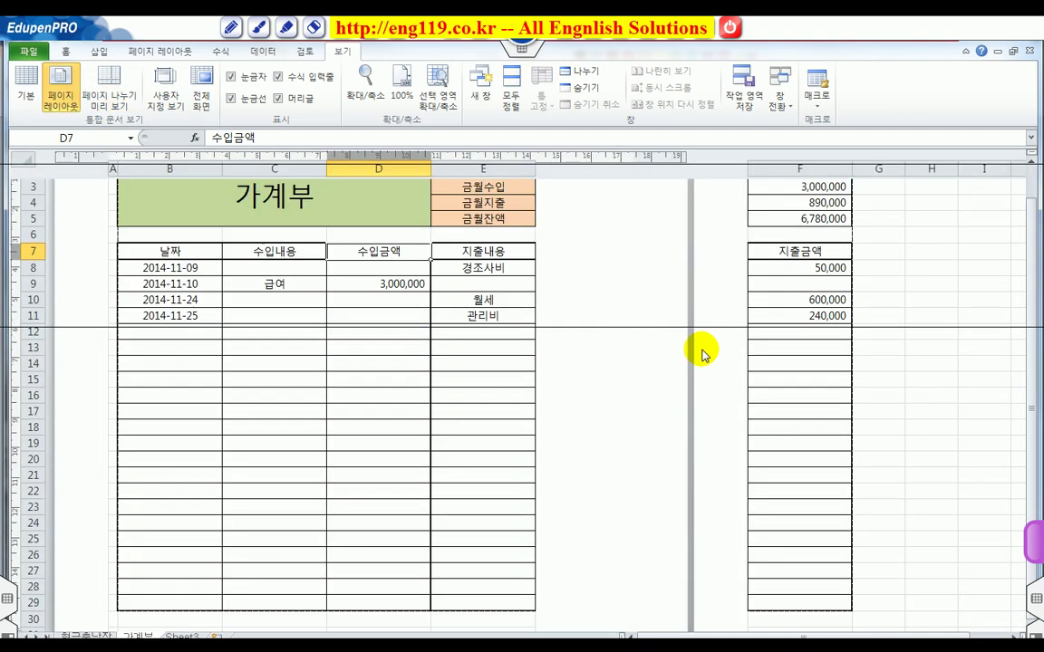
{"action": "scroll", "coordinate": [703, 354], "scroll_direction": "up", "scroll_amount": 2}
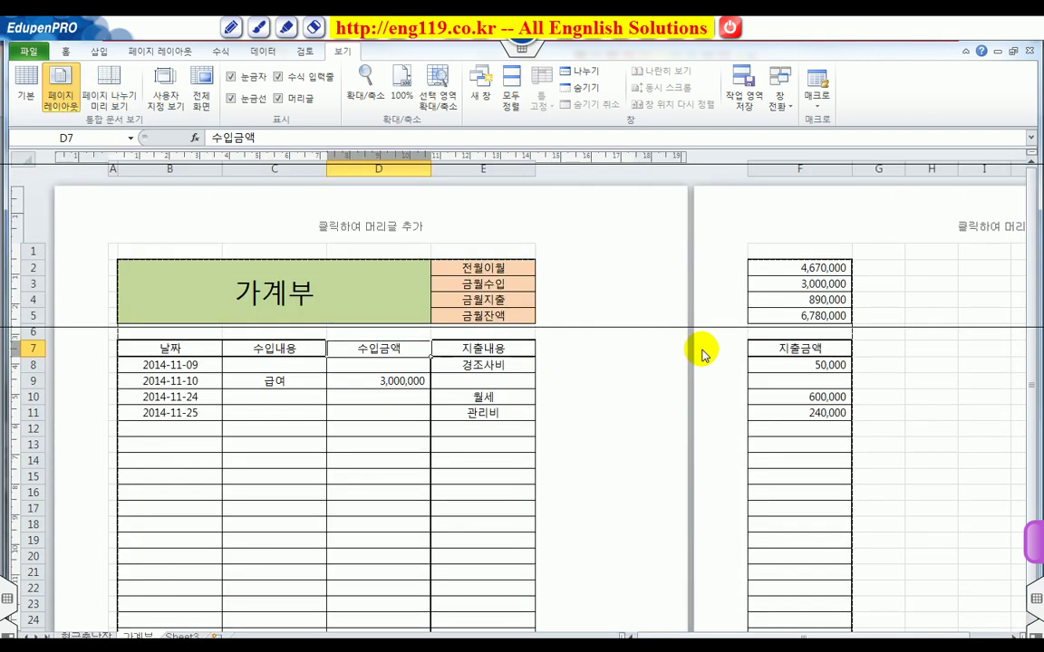
{"action": "scroll", "coordinate": [699, 353], "scroll_direction": "down", "scroll_amount": 2}
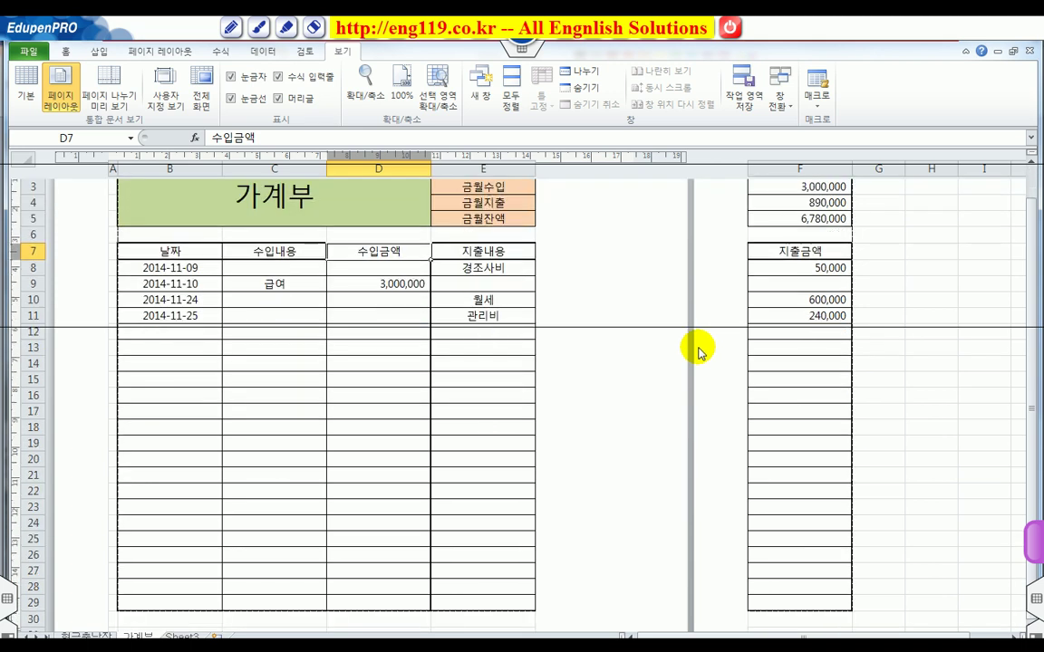
{"action": "scroll", "coordinate": [698, 353], "scroll_direction": "up", "scroll_amount": 2}
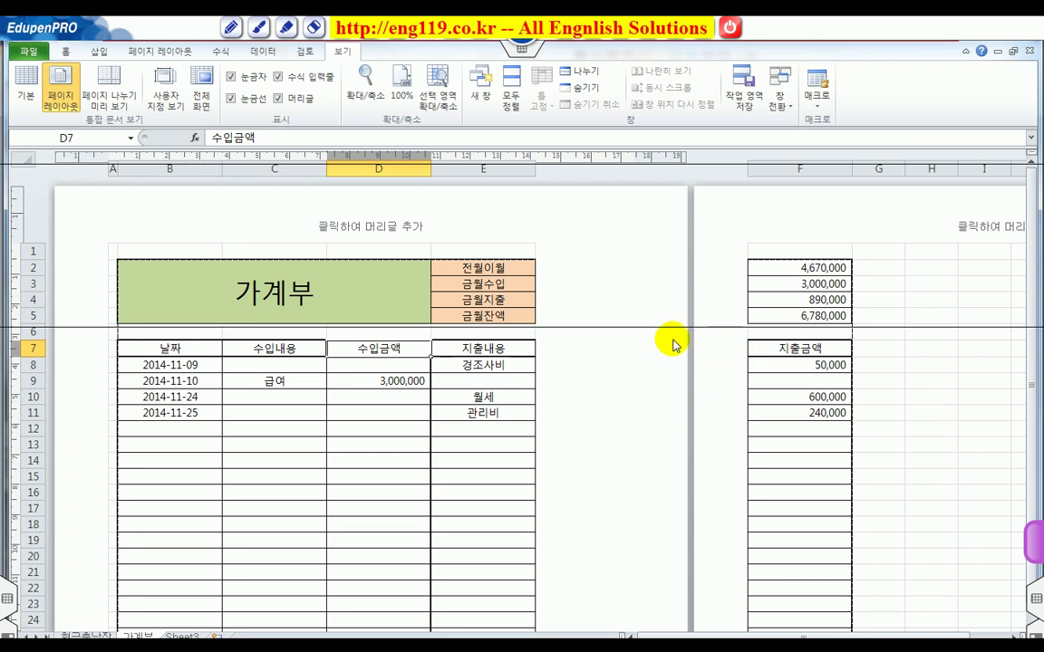
Step: Narrow columns C, D and E in Page Layout view so the table through column F fits on the first page
{"action": "left_click", "coordinate": [435, 210]}
{"action": "left_click", "coordinate": [342, 181]}
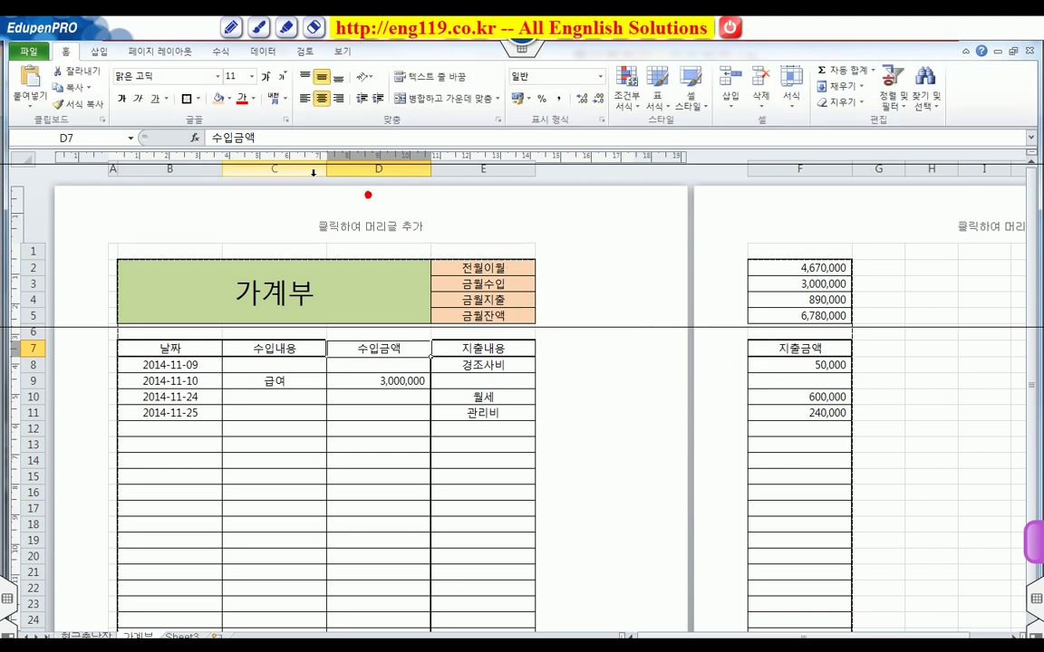
{"action": "left_click_drag", "start_coordinate": [323, 170], "coordinate": [308, 171]}
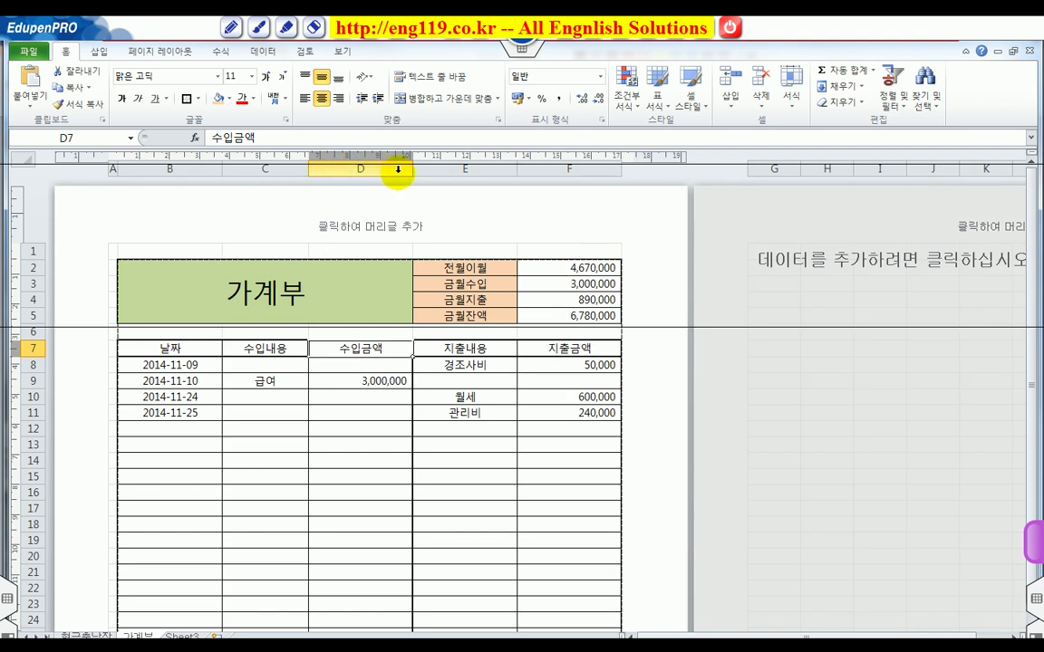
{"action": "left_click_drag", "start_coordinate": [409, 172], "coordinate": [401, 171]}
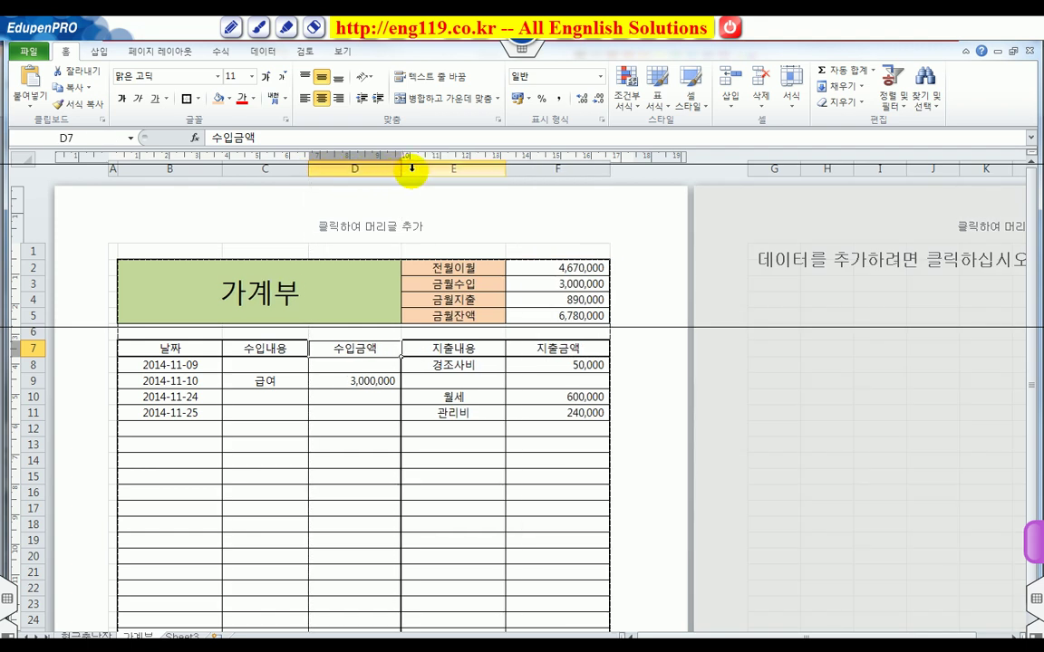
{"action": "left_click_drag", "start_coordinate": [499, 168], "coordinate": [498, 171]}
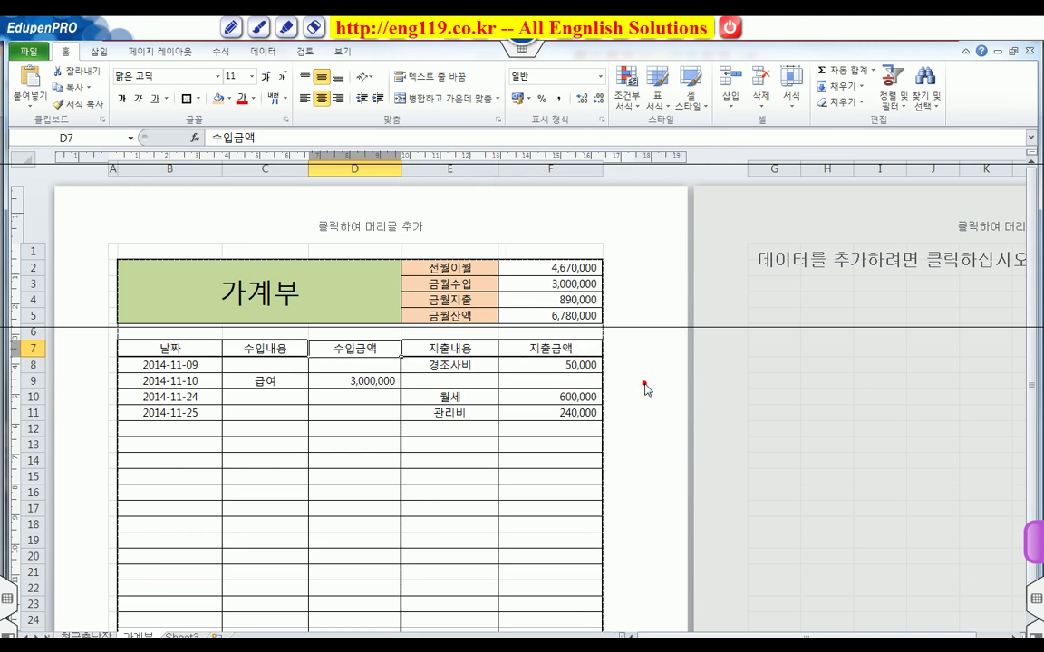
Step: Examine how much of the first page's height the table fills, including the area below row 29
{"action": "scroll", "coordinate": [644, 388], "scroll_direction": "down", "scroll_amount": 8}
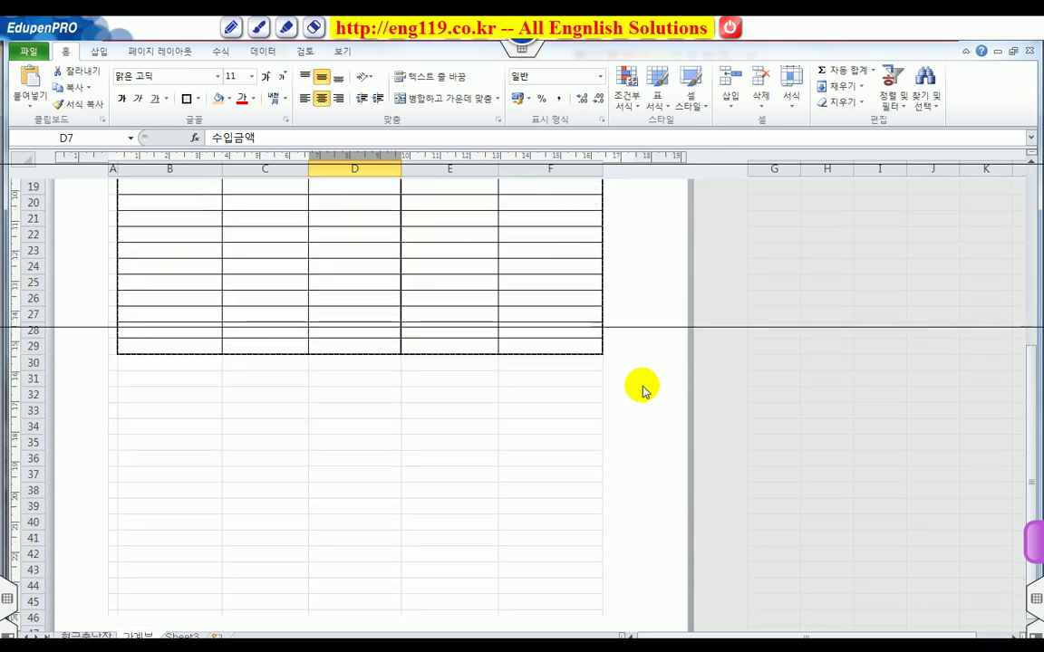
{"action": "scroll", "coordinate": [644, 392], "scroll_direction": "down", "scroll_amount": 1}
{"action": "scroll", "coordinate": [644, 391], "scroll_direction": "up", "scroll_amount": 3}
{"action": "scroll", "coordinate": [644, 391], "scroll_direction": "down", "scroll_amount": 1}
{"action": "scroll", "coordinate": [644, 390], "scroll_direction": "up", "scroll_amount": 5}
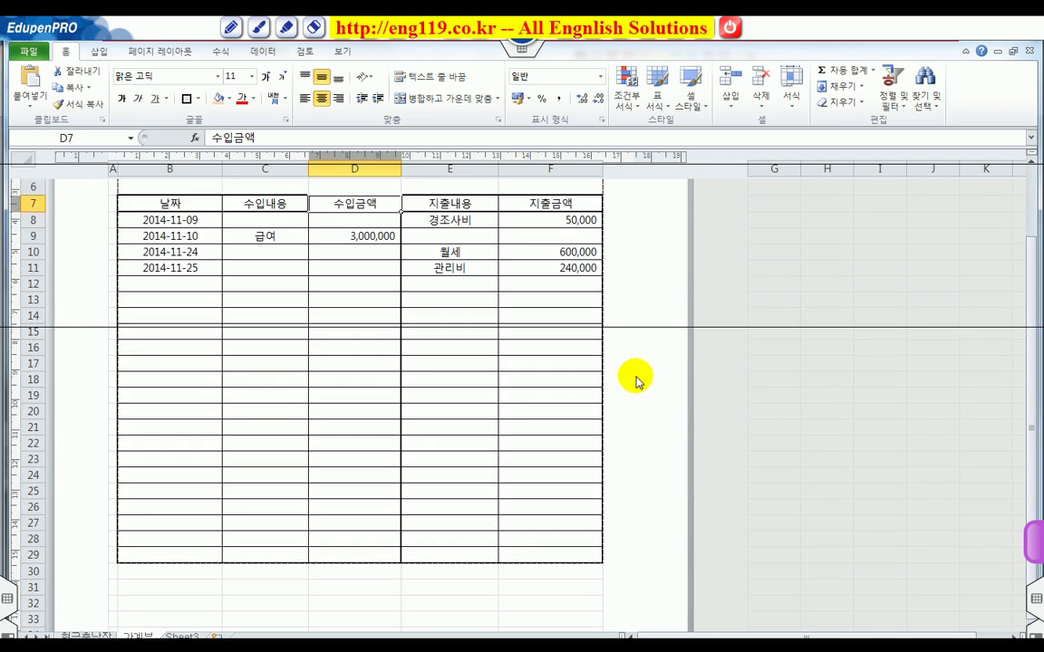
{"action": "scroll", "coordinate": [637, 380], "scroll_direction": "up", "scroll_amount": 1}
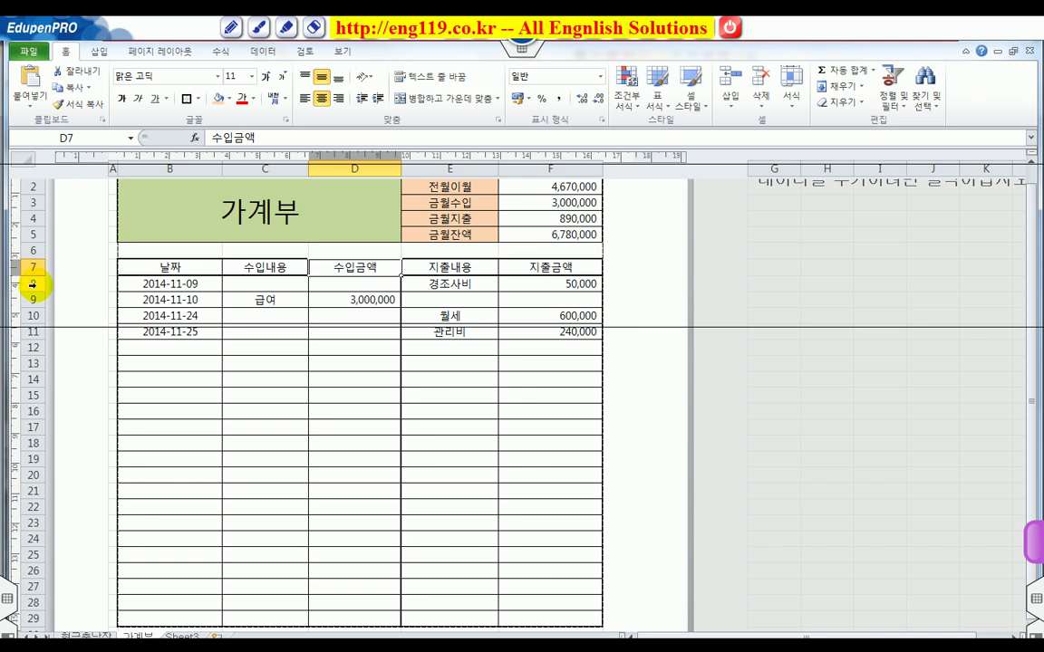
Step: Increase the height of rows 7 to 29 together in Page Layout view so the table fills most of the first page
{"action": "left_click_drag", "start_coordinate": [32, 267], "coordinate": [32, 618]}
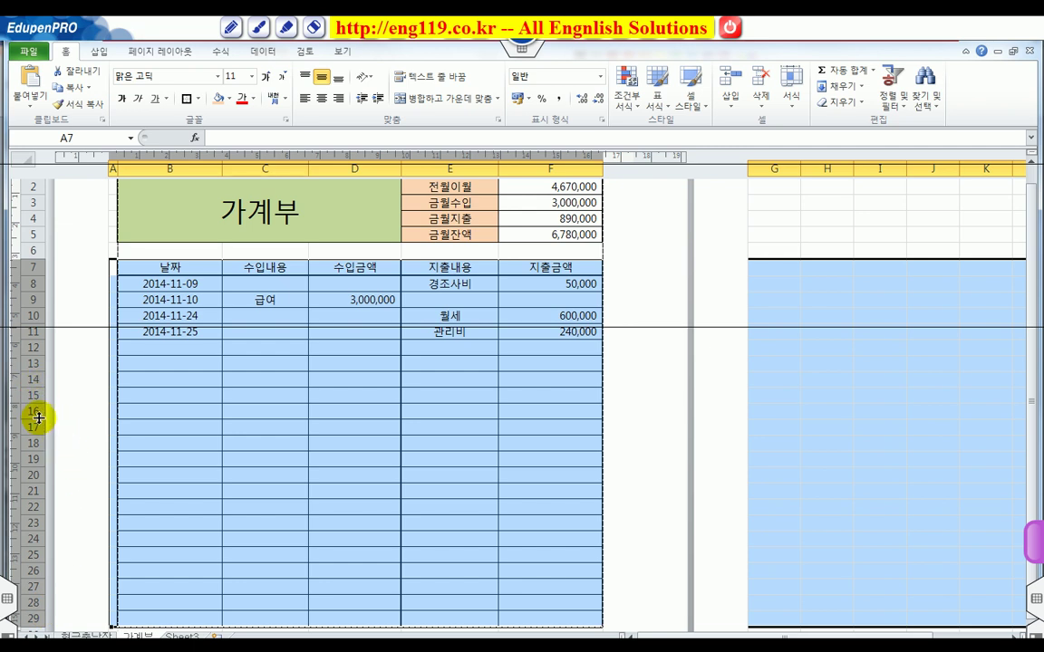
{"action": "left_click_drag", "start_coordinate": [39, 419], "coordinate": [37, 423]}
{"action": "scroll", "coordinate": [36, 427], "scroll_direction": "down", "scroll_amount": 6}
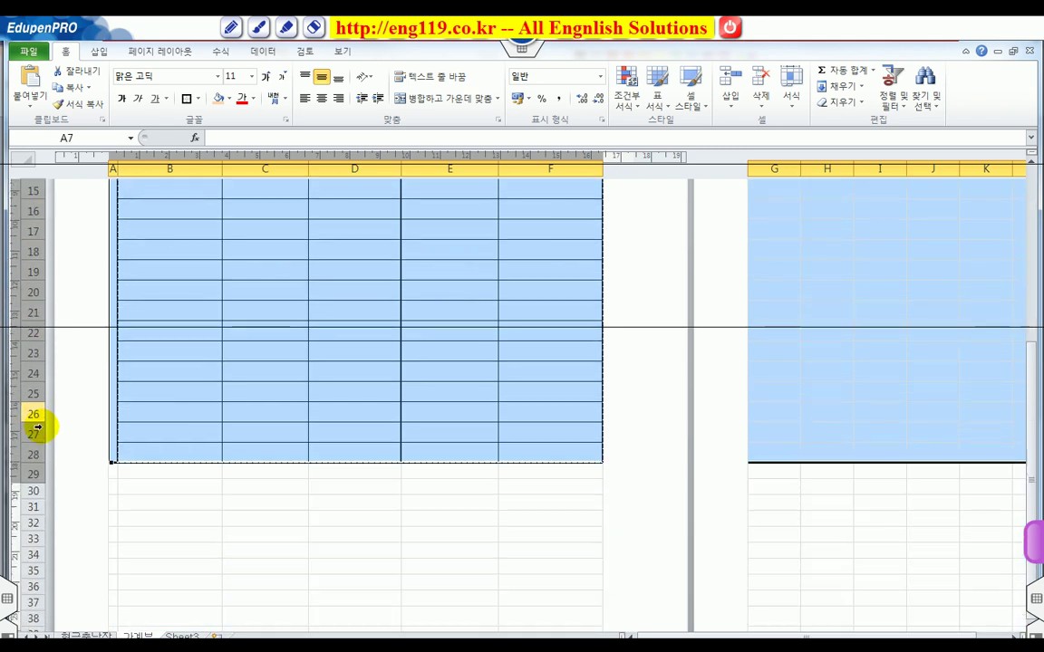
{"action": "scroll", "coordinate": [35, 423], "scroll_direction": "down", "scroll_amount": 1}
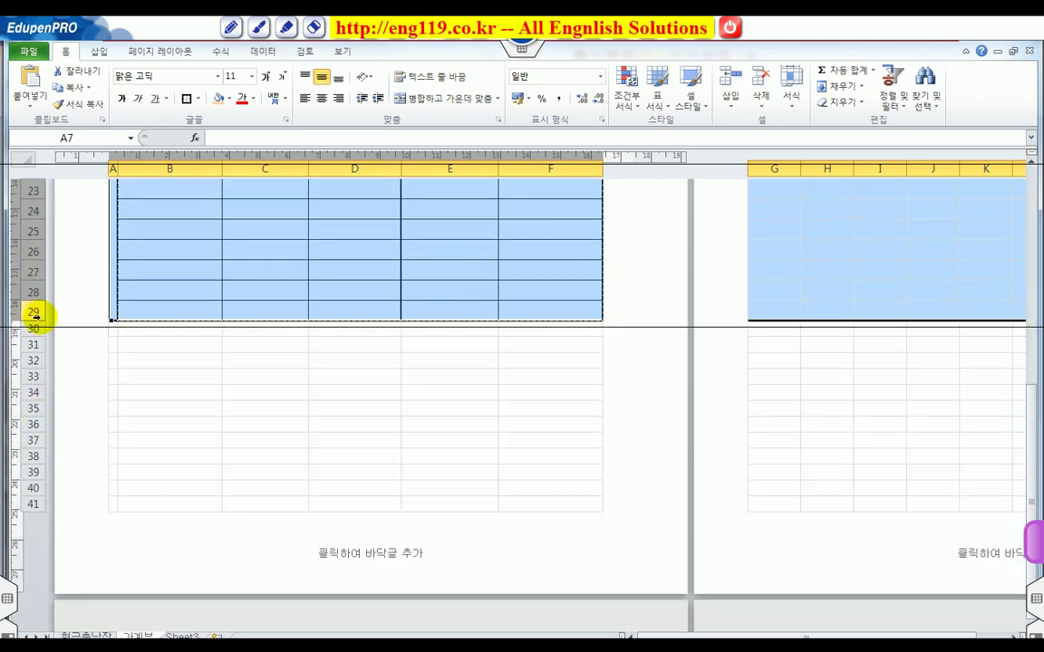
{"action": "left_click_drag", "start_coordinate": [41, 302], "coordinate": [41, 305]}
{"action": "scroll", "coordinate": [87, 401], "scroll_direction": "down", "scroll_amount": 2}
{"action": "scroll", "coordinate": [91, 403], "scroll_direction": "down", "scroll_amount": 2}
{"action": "scroll", "coordinate": [105, 426], "scroll_direction": "up", "scroll_amount": 6}
{"action": "scroll", "coordinate": [105, 424], "scroll_direction": "up", "scroll_amount": 3}
{"action": "scroll", "coordinate": [106, 422], "scroll_direction": "down", "scroll_amount": 5}
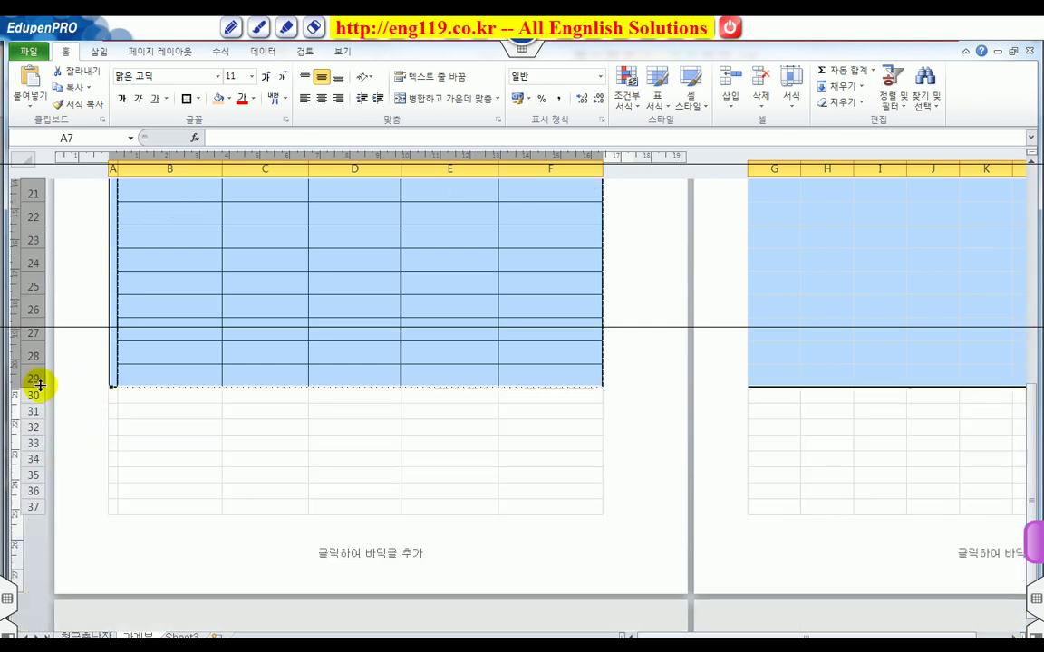
{"action": "left_click_drag", "start_coordinate": [39, 387], "coordinate": [38, 391]}
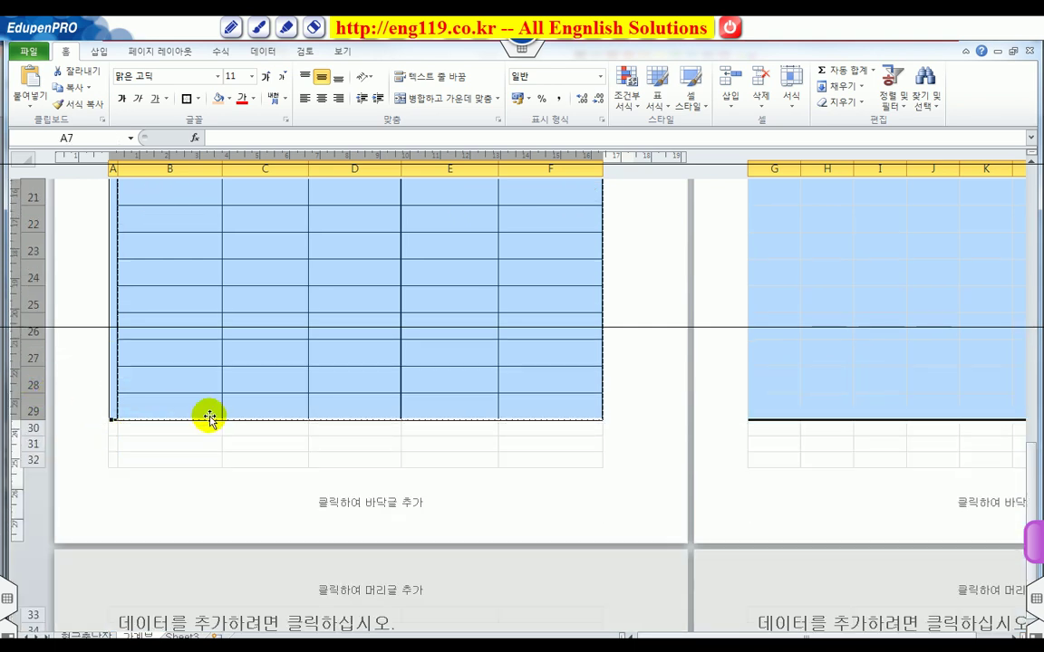
{"action": "left_click", "coordinate": [269, 440]}
{"action": "scroll", "coordinate": [396, 466], "scroll_direction": "up", "scroll_amount": 7}
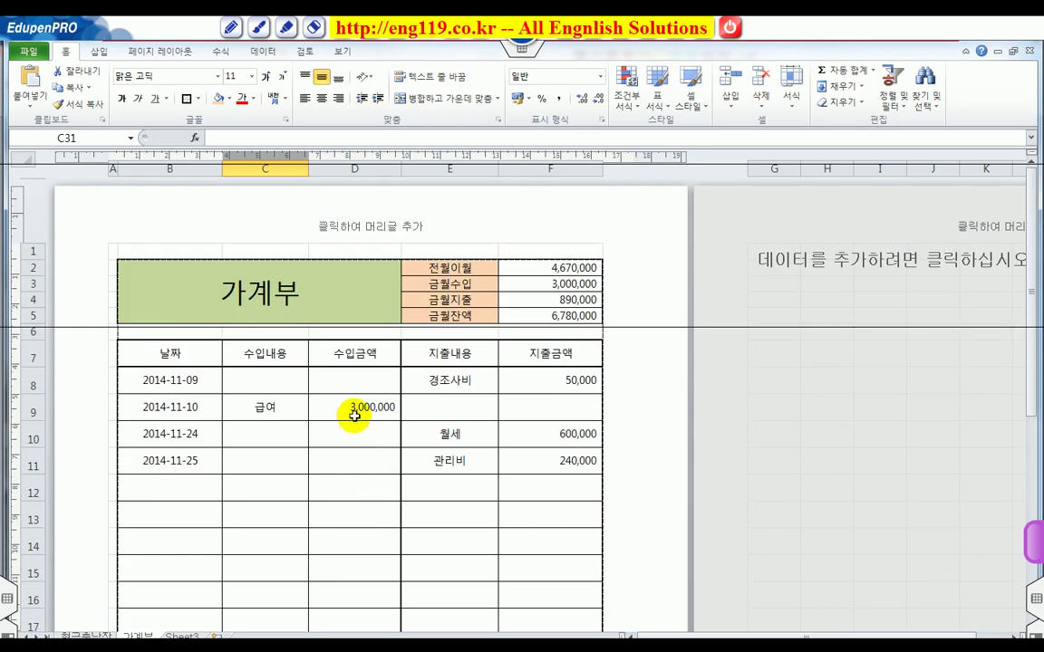
Step: Preview the account book's printout and set the print scaling to 현재 설정된 용지 (actual size)
{"action": "left_click", "coordinate": [150, 49]}
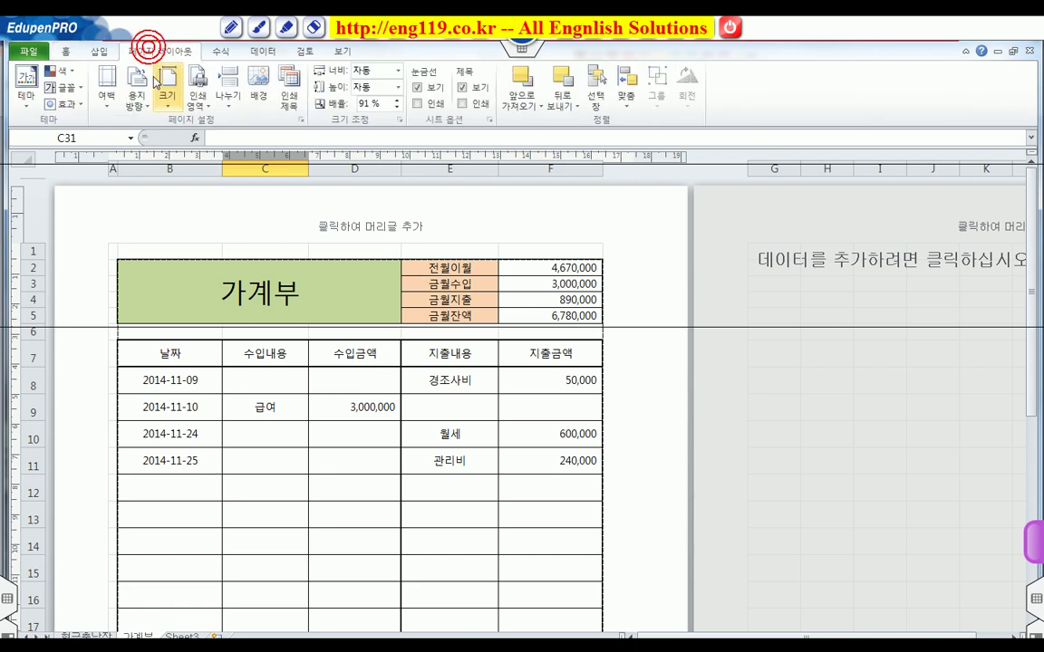
{"action": "left_click", "coordinate": [301, 120]}
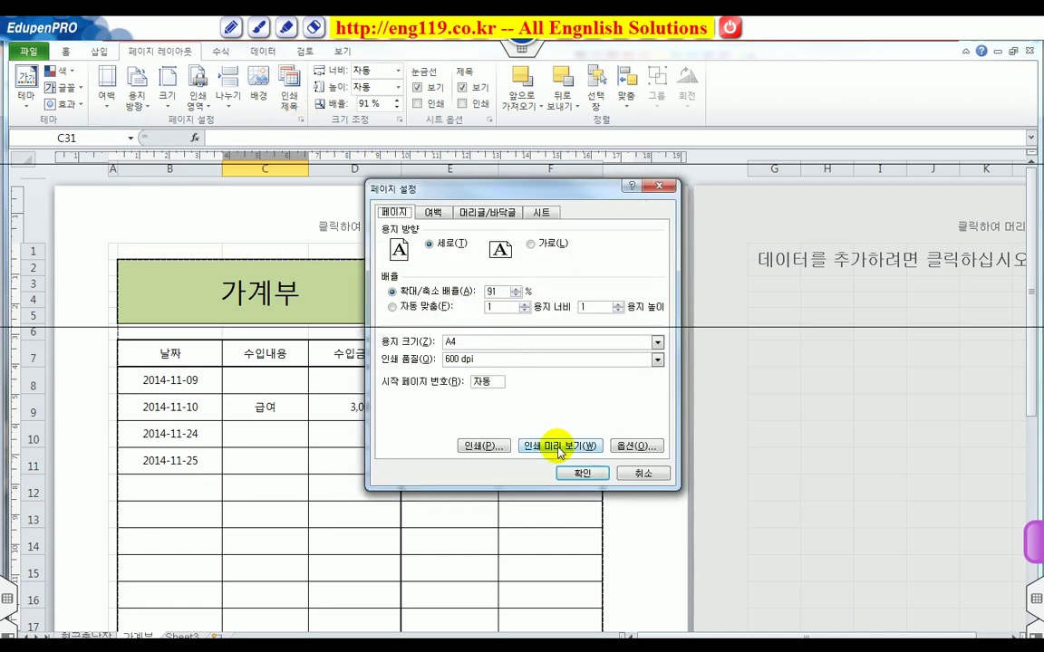
{"action": "left_click", "coordinate": [559, 447]}
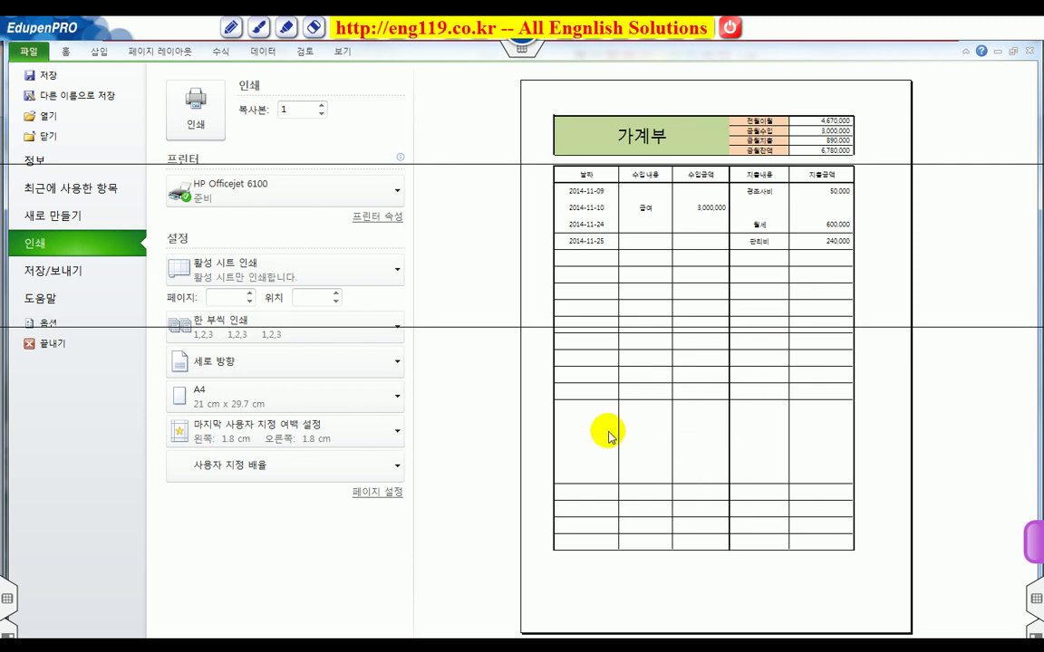
{"action": "left_click", "coordinate": [645, 418]}
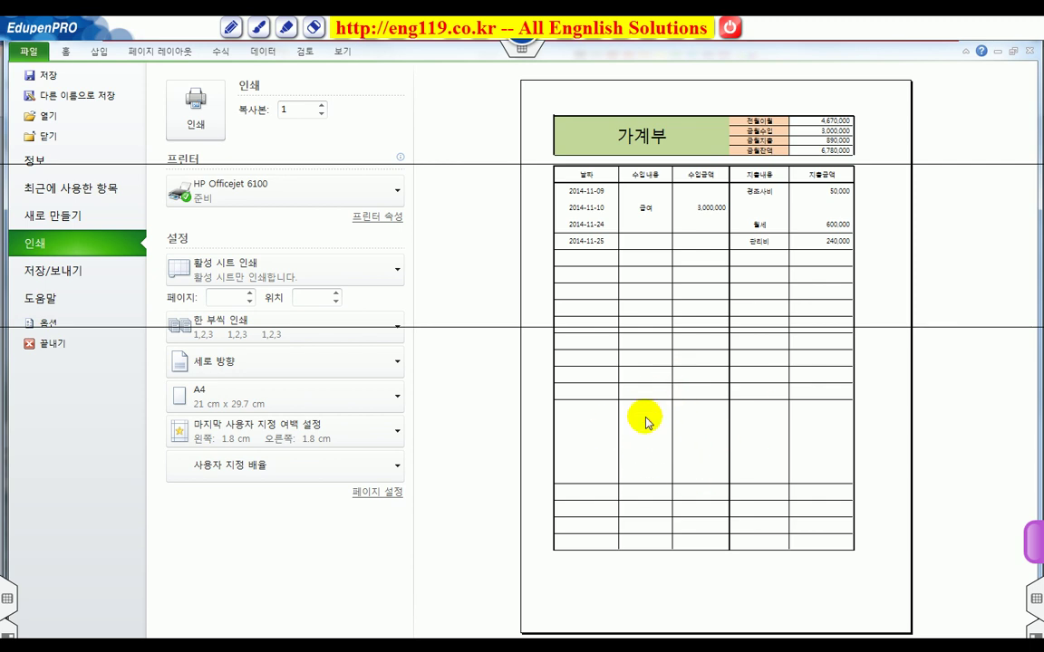
{"action": "left_click", "coordinate": [645, 419]}
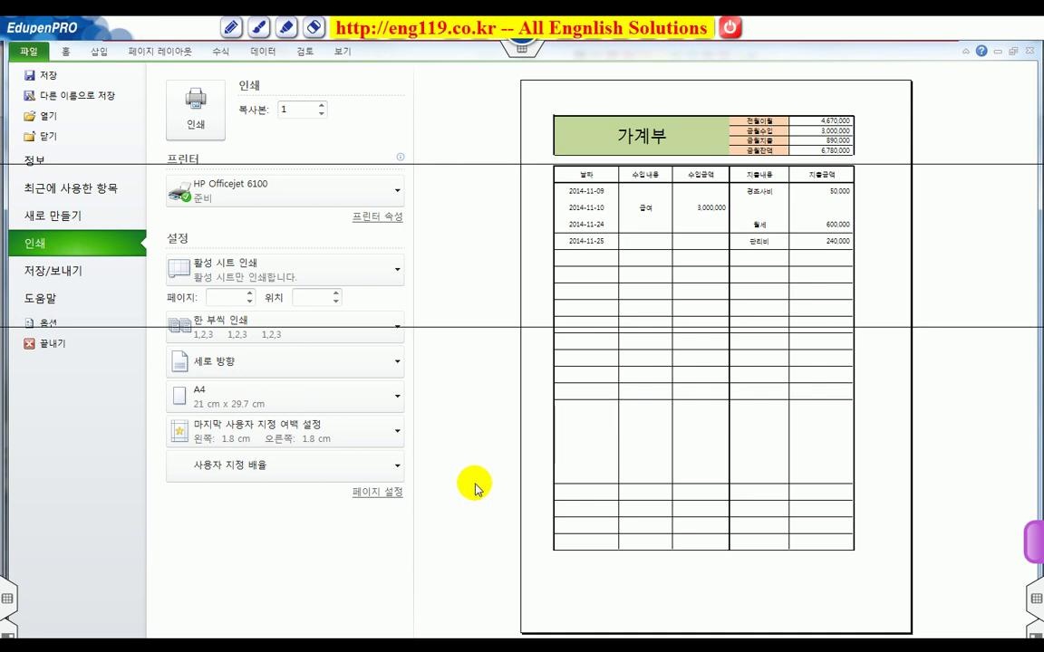
{"action": "left_click", "coordinate": [247, 467]}
{"action": "left_click", "coordinate": [263, 270]}
{"action": "left_click", "coordinate": [245, 460]}
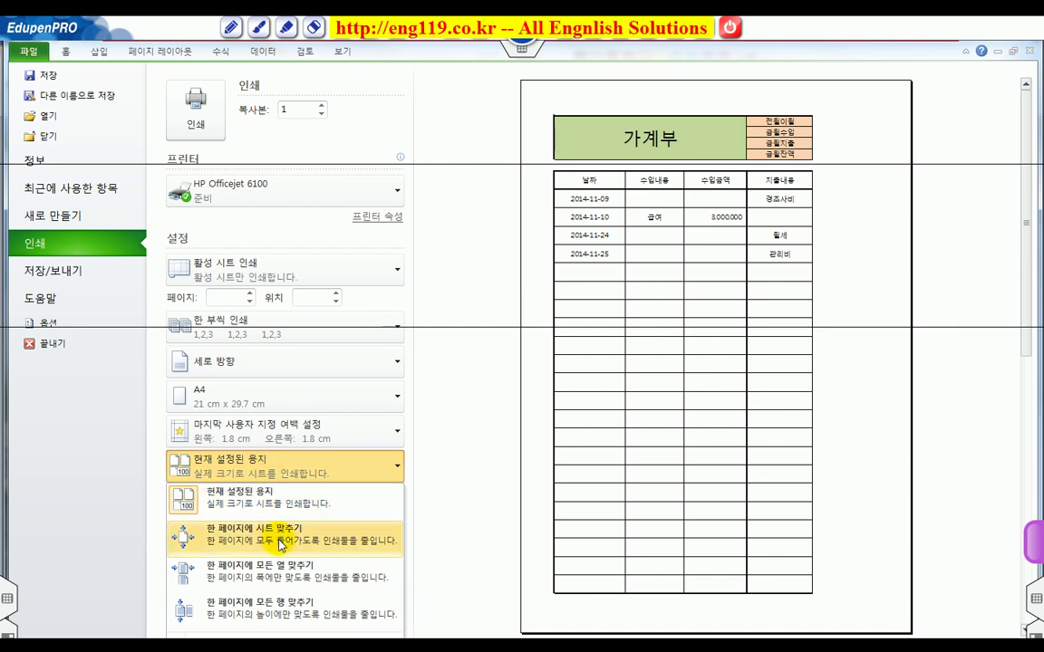
{"action": "left_click", "coordinate": [417, 351]}
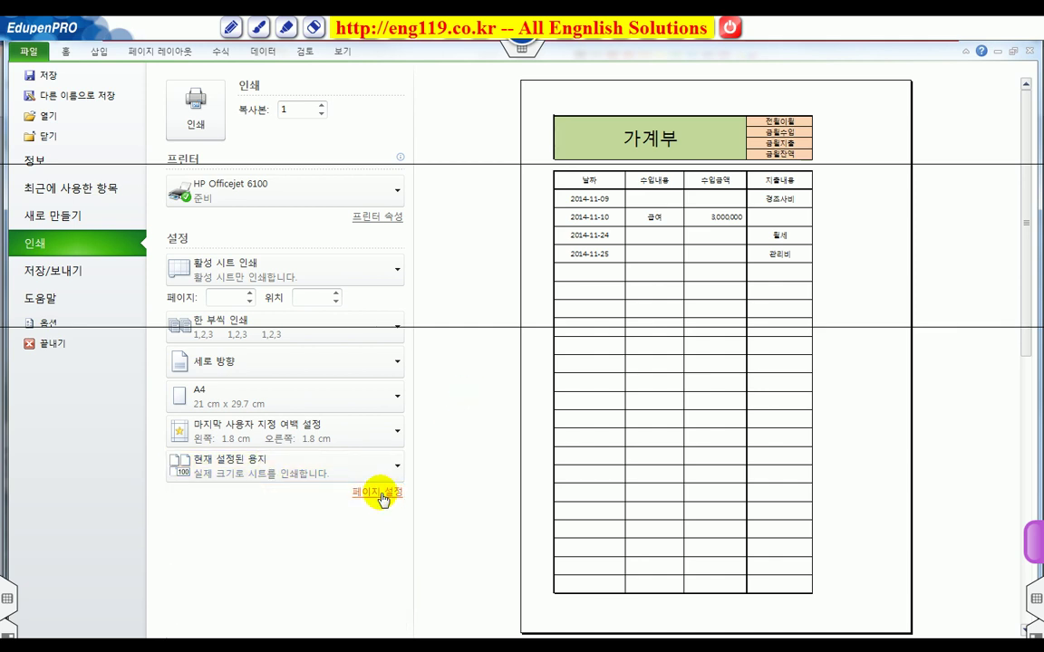
Step: Check the header/footer and sheet settings of the page setup, and centre the table on the page both horizontally and vertically
{"action": "left_click", "coordinate": [380, 494]}
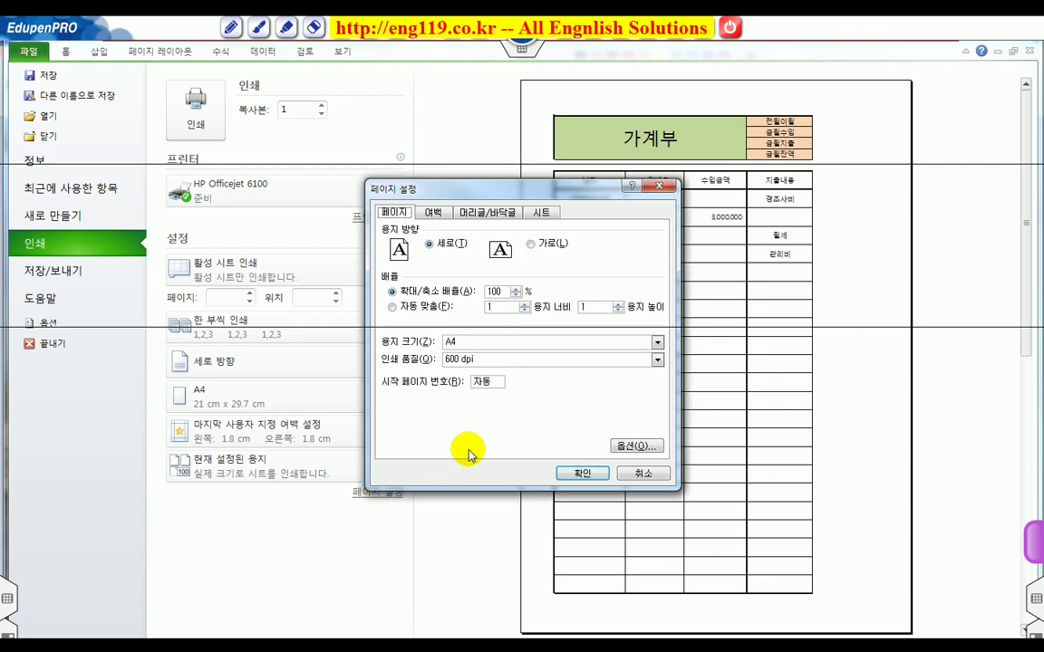
{"action": "left_click", "coordinate": [490, 214]}
{"action": "left_click", "coordinate": [543, 213]}
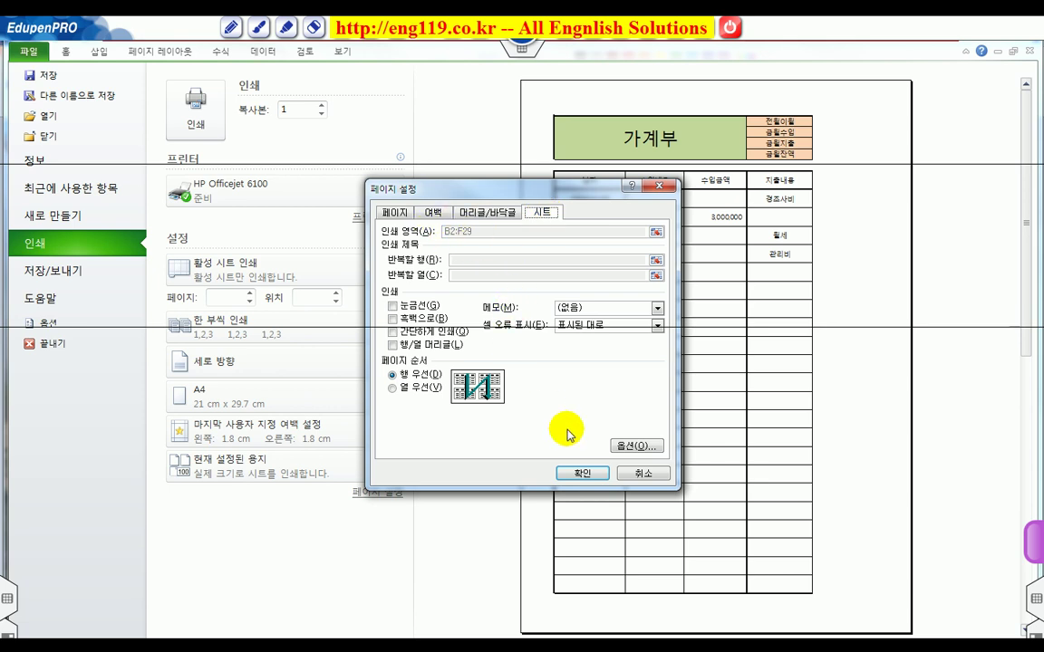
{"action": "left_click", "coordinate": [581, 474]}
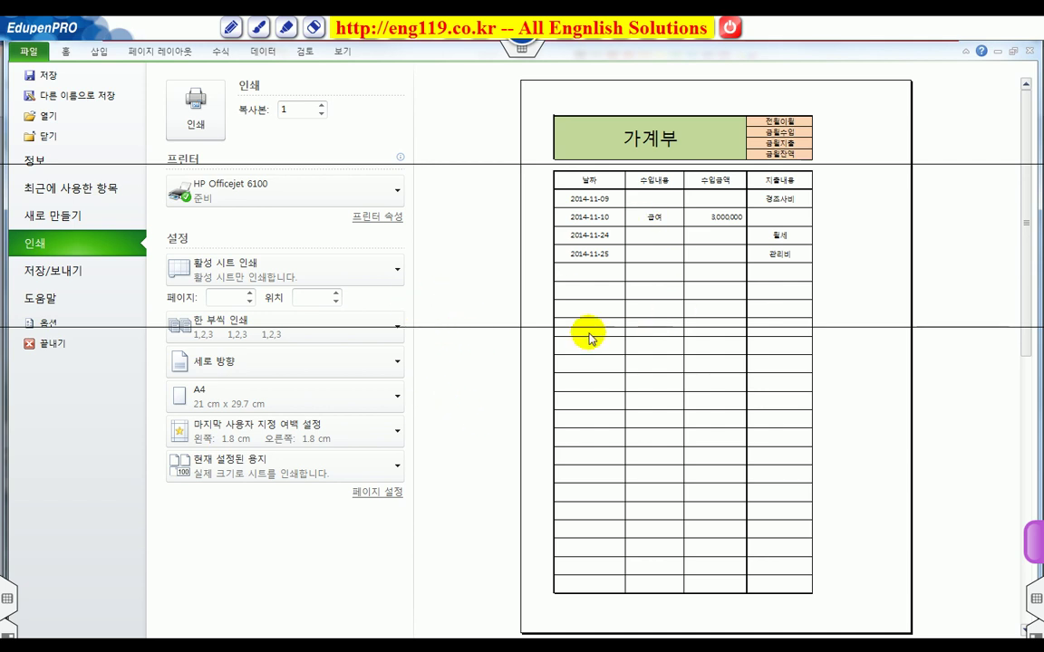
{"action": "left_click", "coordinate": [383, 496]}
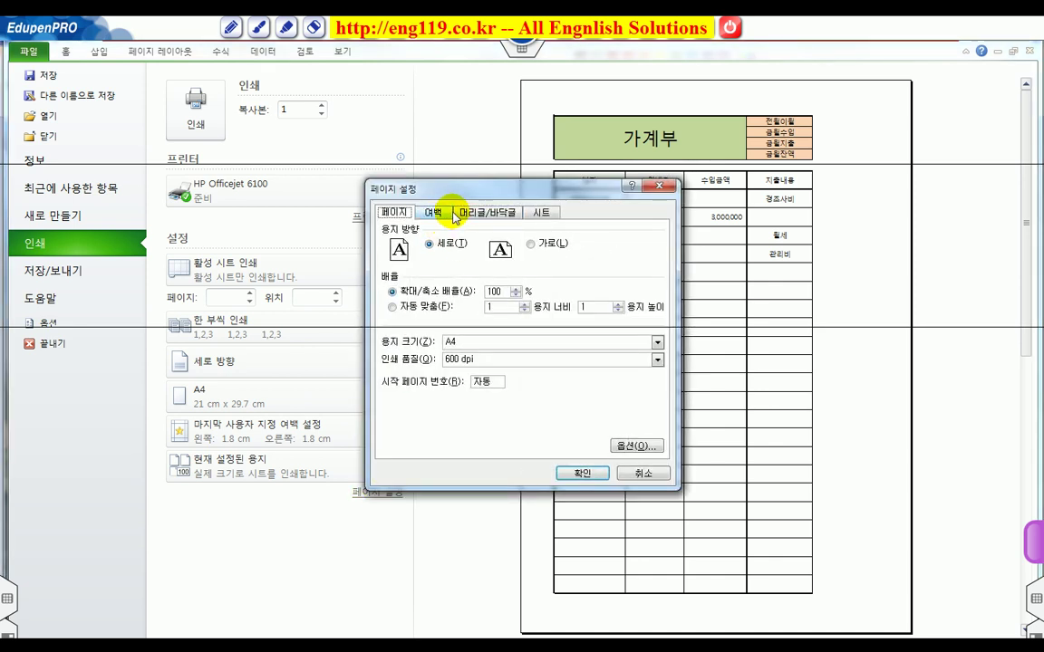
{"action": "left_click", "coordinate": [434, 213]}
{"action": "left_click", "coordinate": [394, 398]}
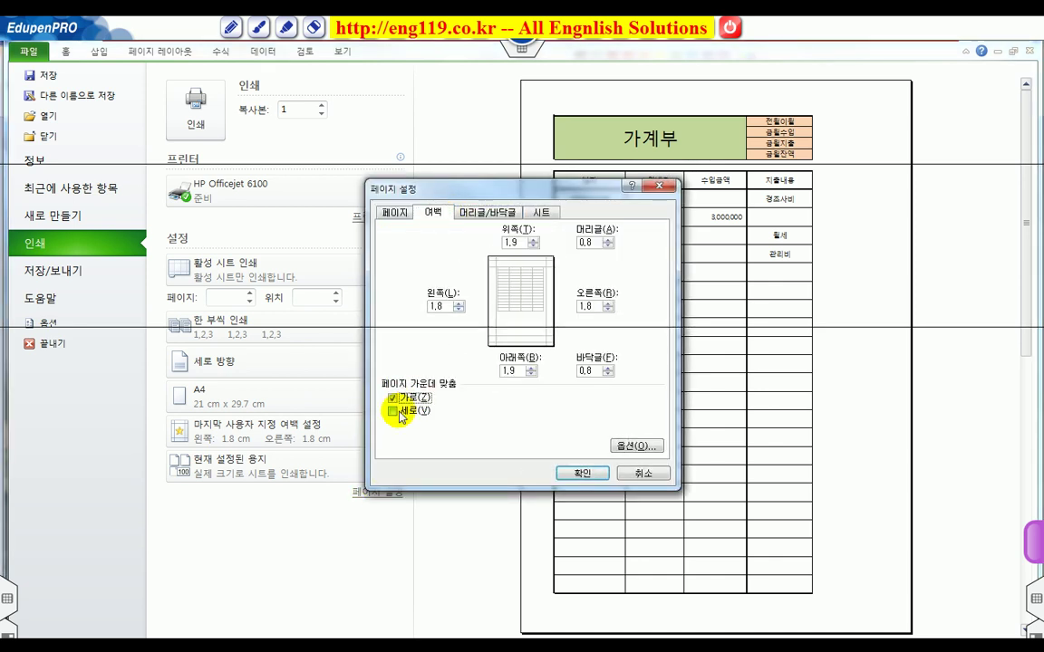
{"action": "left_click", "coordinate": [394, 410]}
{"action": "left_click", "coordinate": [583, 473]}
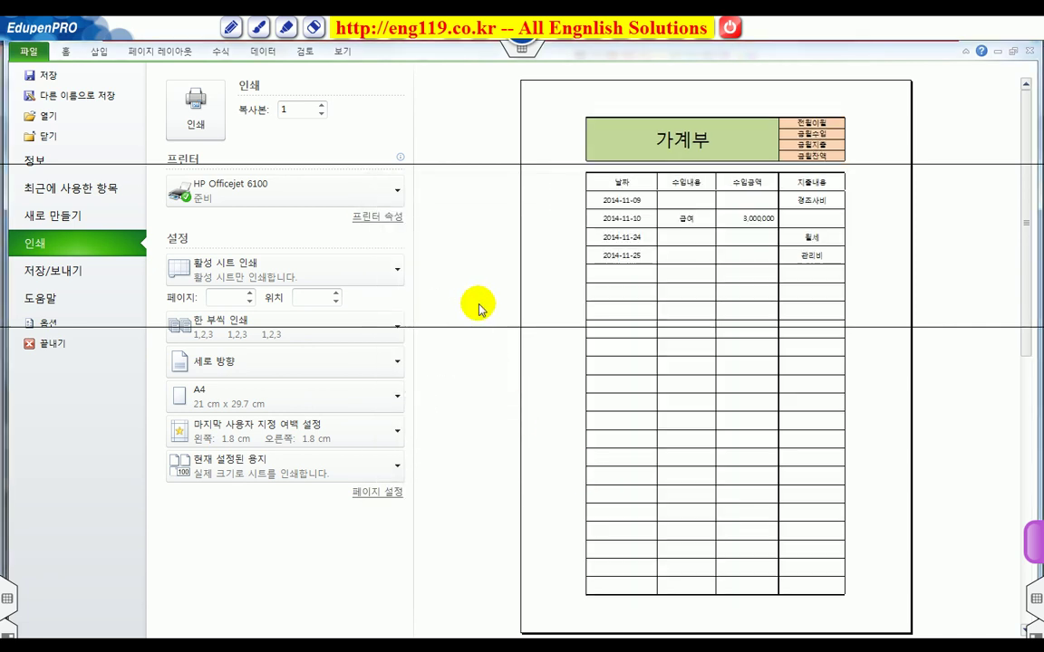
Step: Review the margin and header/footer settings, look at the second page of the print preview, and return to the sheet
{"action": "left_click", "coordinate": [379, 493]}
{"action": "left_click", "coordinate": [439, 216]}
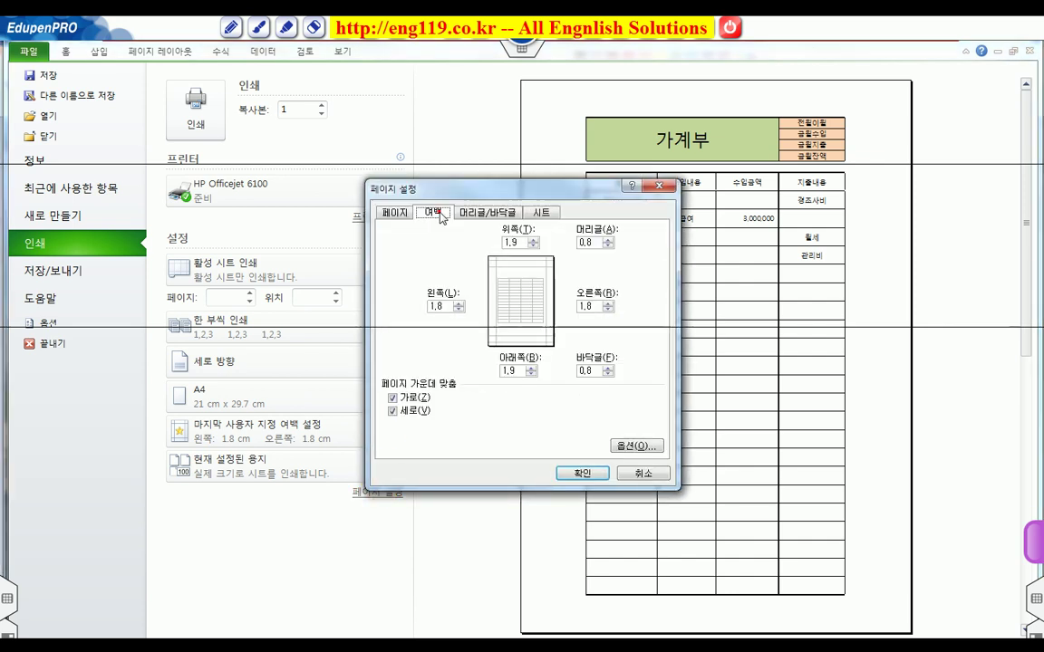
{"action": "left_click", "coordinate": [489, 211]}
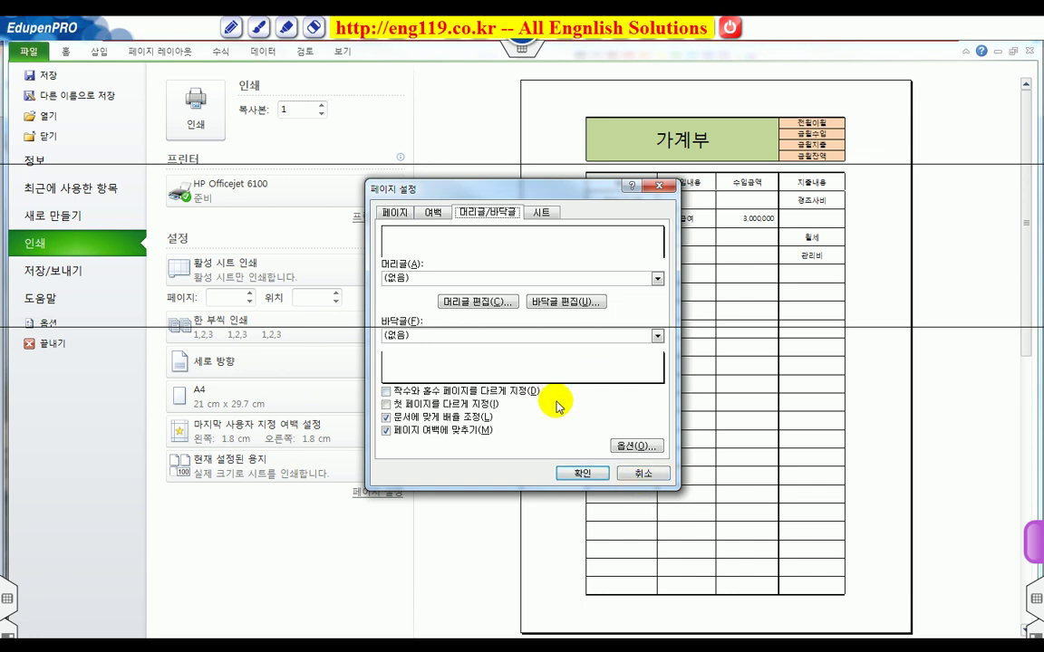
{"action": "left_click", "coordinate": [577, 474]}
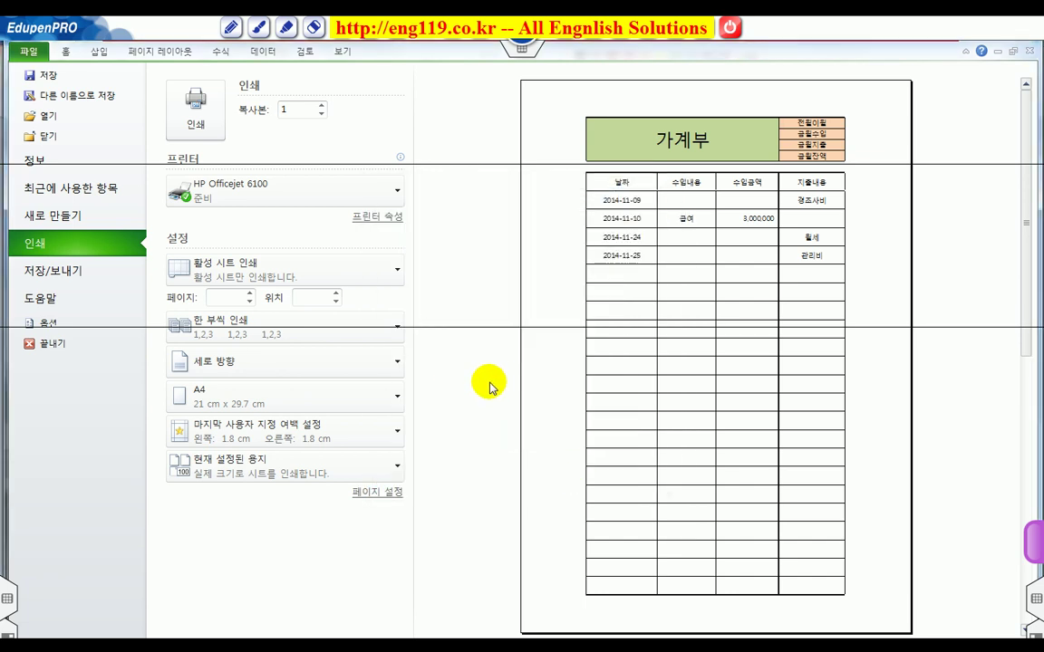
{"action": "key", "text": "ctrl+2"}
{"action": "left_click_drag", "start_coordinate": [477, 584], "coordinate": [453, 638]}
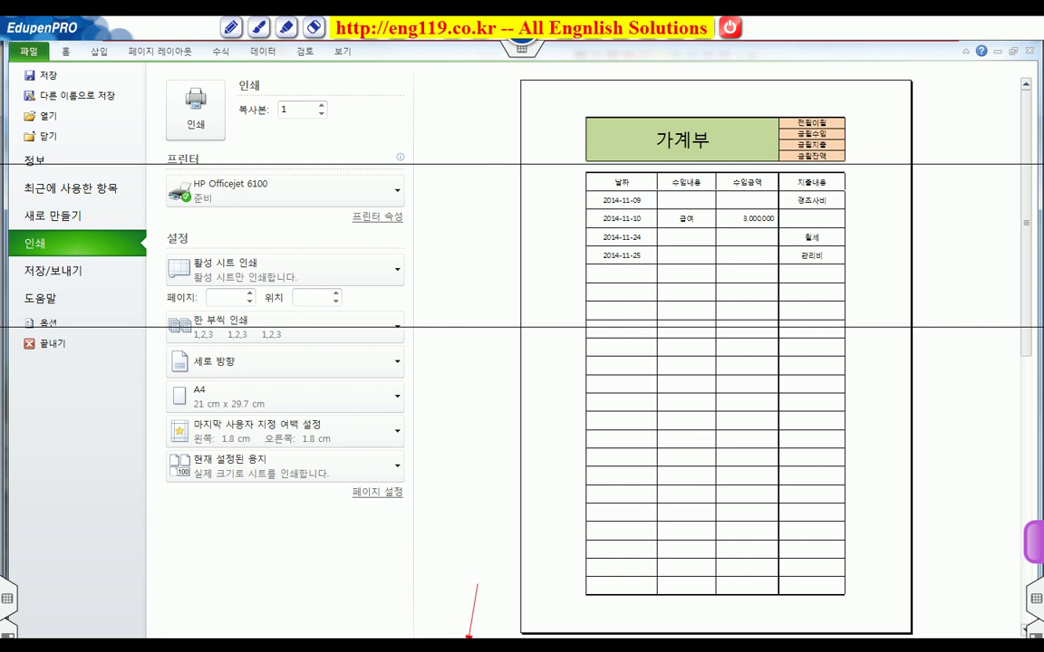
{"action": "key", "text": "Escape"}
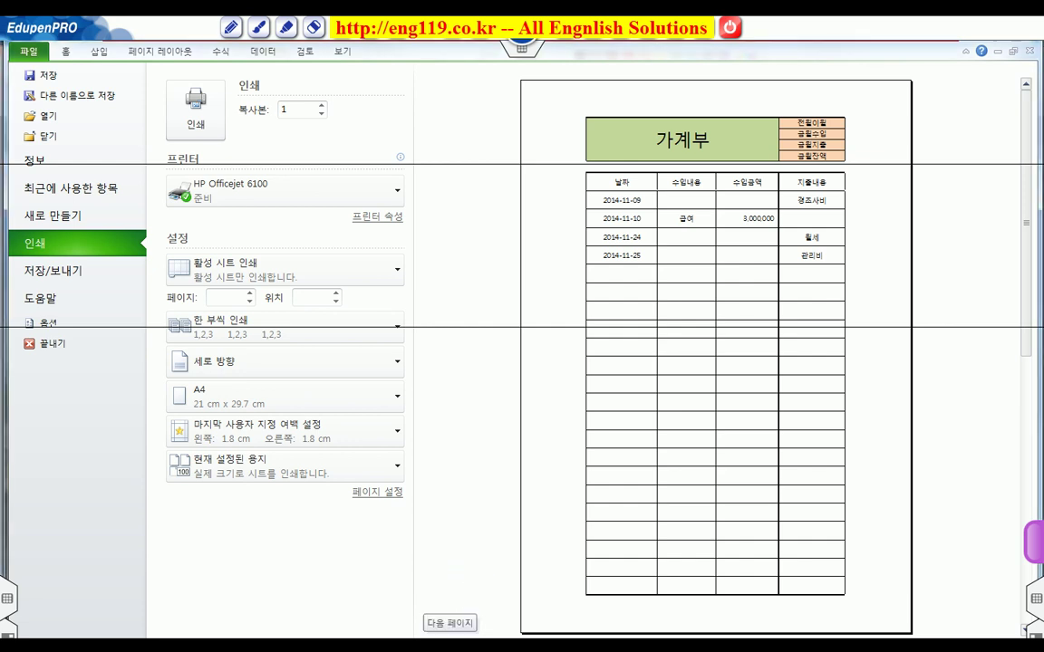
{"action": "left_click", "coordinate": [450, 638]}
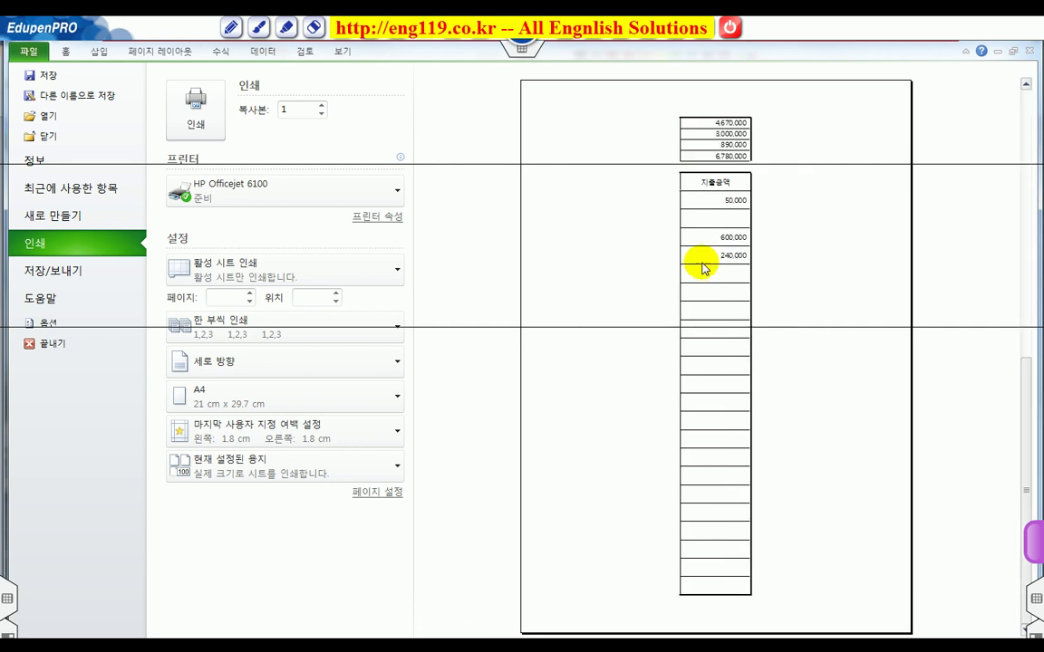
{"action": "key", "text": "Escape"}
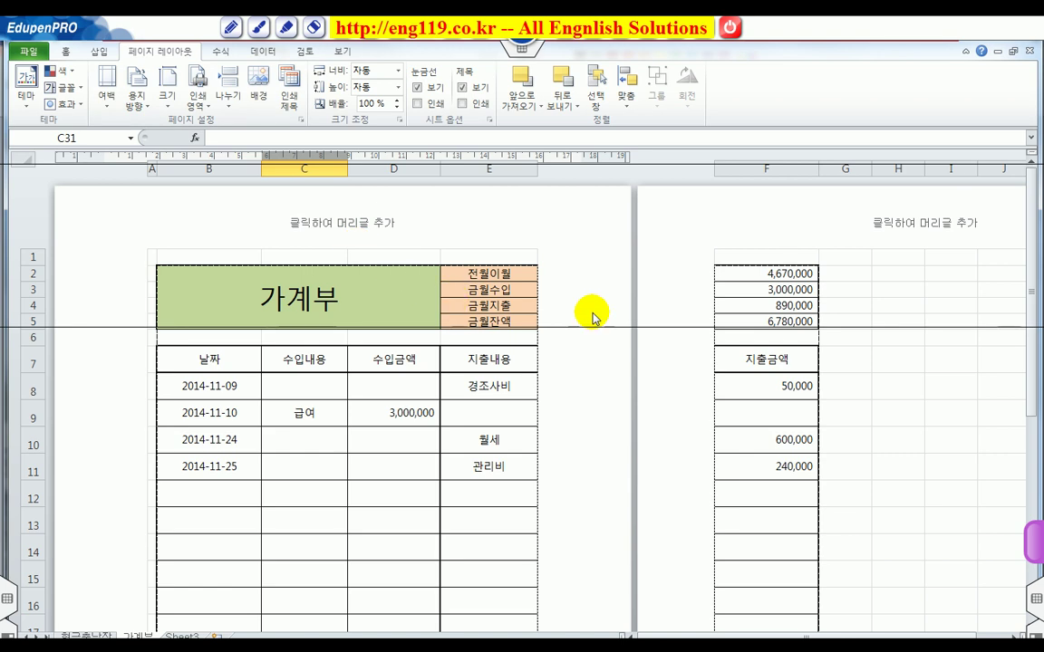
Step: Narrow columns C and D slightly and set the left and right page margins to 0.5 cm, checking the fit in the print preview
{"action": "left_click_drag", "start_coordinate": [440, 174], "coordinate": [431, 177]}
{"action": "mouse_move", "coordinate": [358, 171]}
{"action": "left_mouse_down"}
{"action": "mouse_move", "coordinate": [315, 170]}
{"action": "mouse_move", "coordinate": [344, 174]}
{"action": "left_mouse_up"}
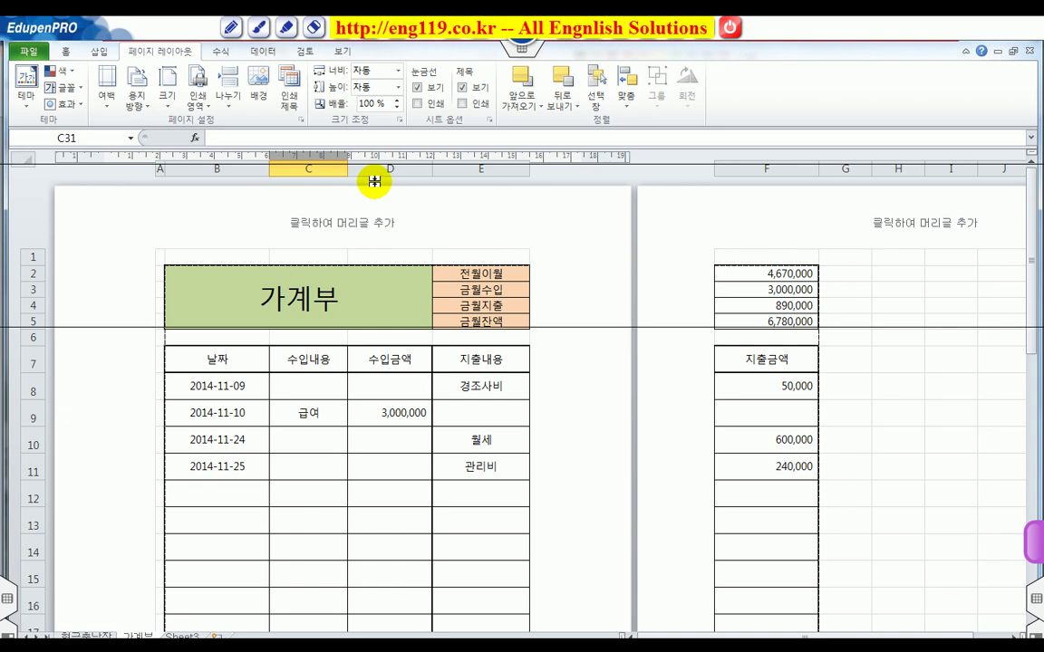
{"action": "left_click", "coordinate": [302, 121]}
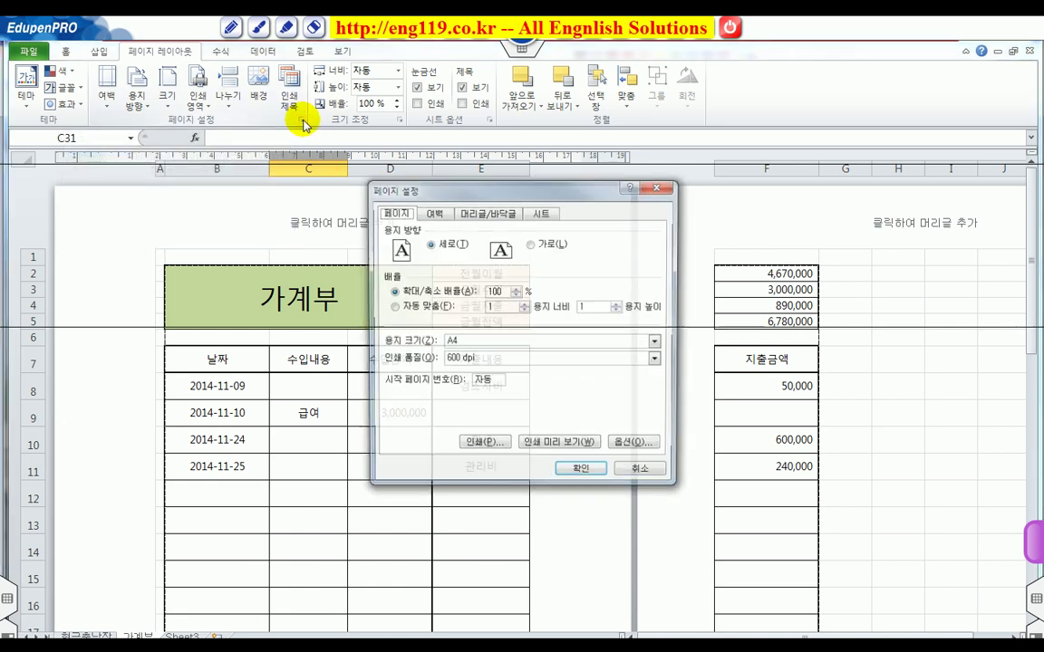
{"action": "left_click", "coordinate": [436, 211]}
{"action": "left_click_drag", "start_coordinate": [444, 305], "coordinate": [390, 315]}
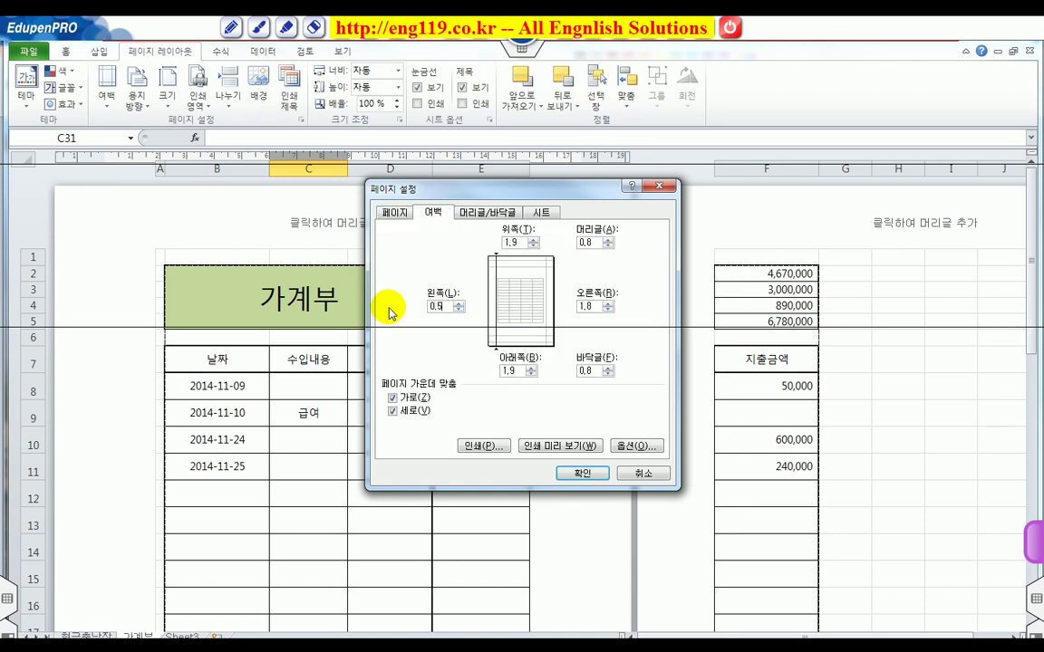
{"action": "double_click", "coordinate": [589, 306]}
{"action": "type", "text": "0.5"}
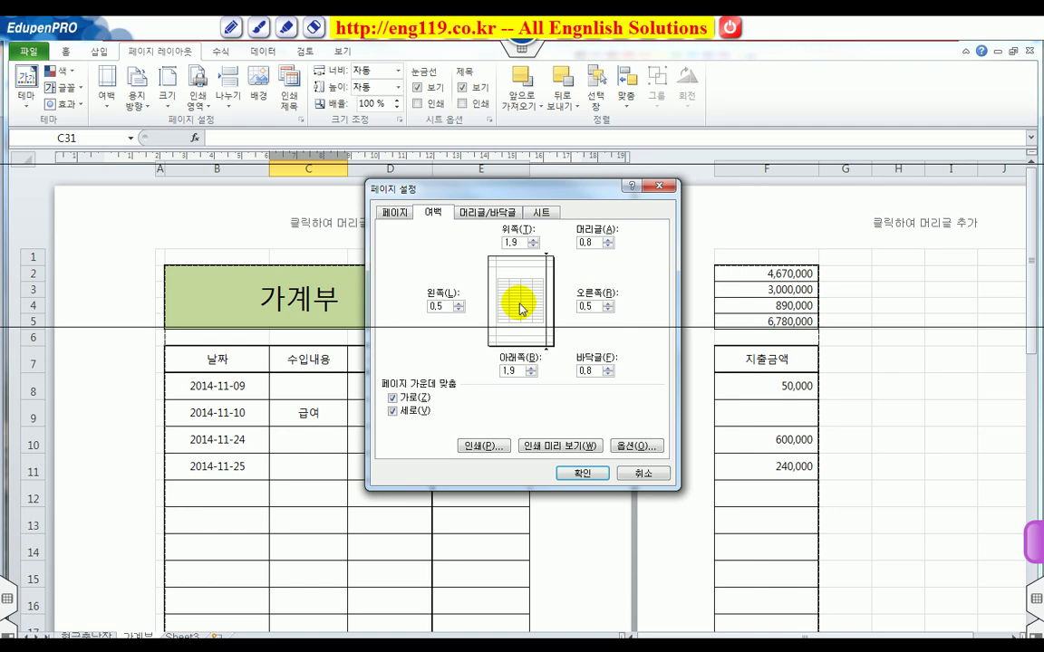
{"action": "left_click", "coordinate": [573, 446]}
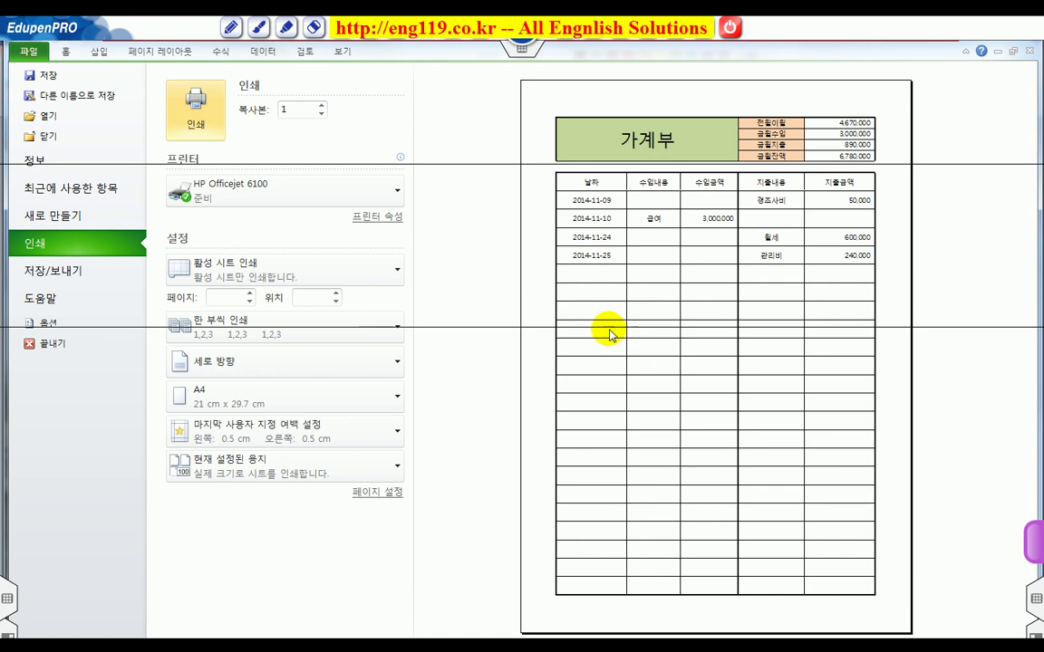
Step: Make the header cells B7:F7 bold and enlarge their font by one size
{"action": "left_click", "coordinate": [64, 52]}
{"action": "left_click", "coordinate": [125, 359]}
{"action": "left_click_drag", "start_coordinate": [125, 359], "coordinate": [501, 356]}
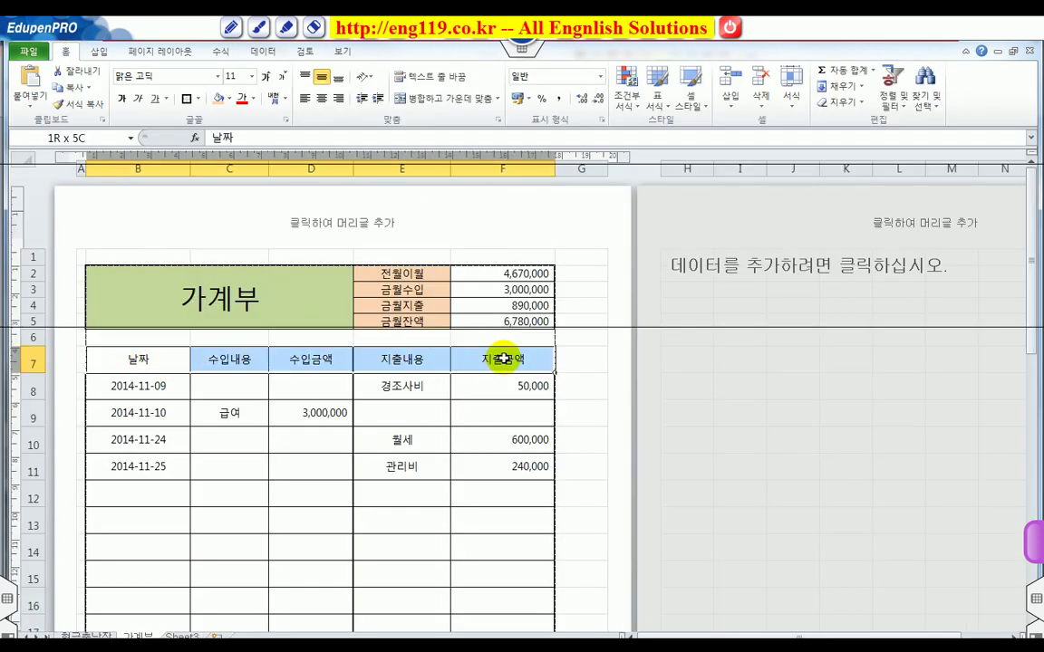
{"action": "left_click", "coordinate": [120, 98]}
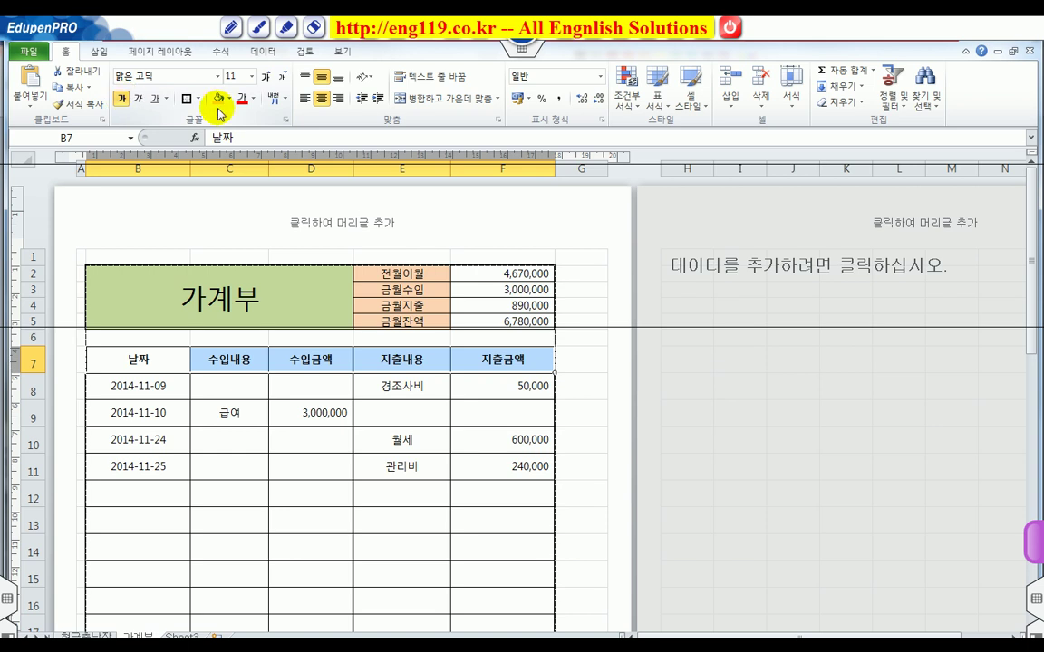
{"action": "left_click", "coordinate": [266, 77]}
{"action": "left_click", "coordinate": [591, 334]}
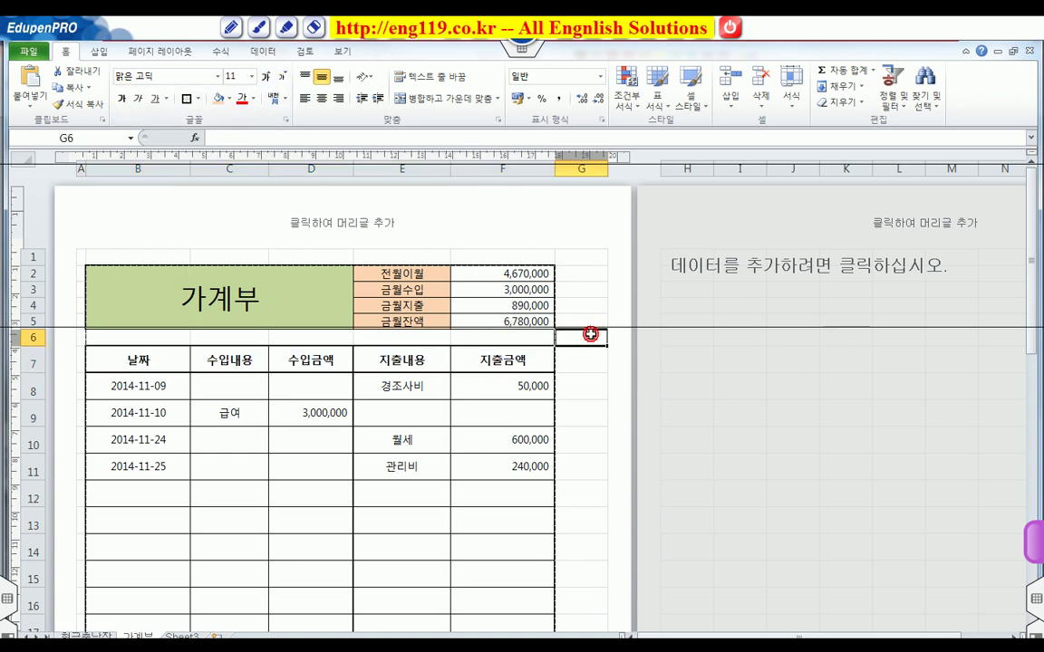
Step: Fill the header cells B7:F7 with a light aqua theme colour and check the look of the table
{"action": "left_click_drag", "start_coordinate": [133, 357], "coordinate": [480, 355]}
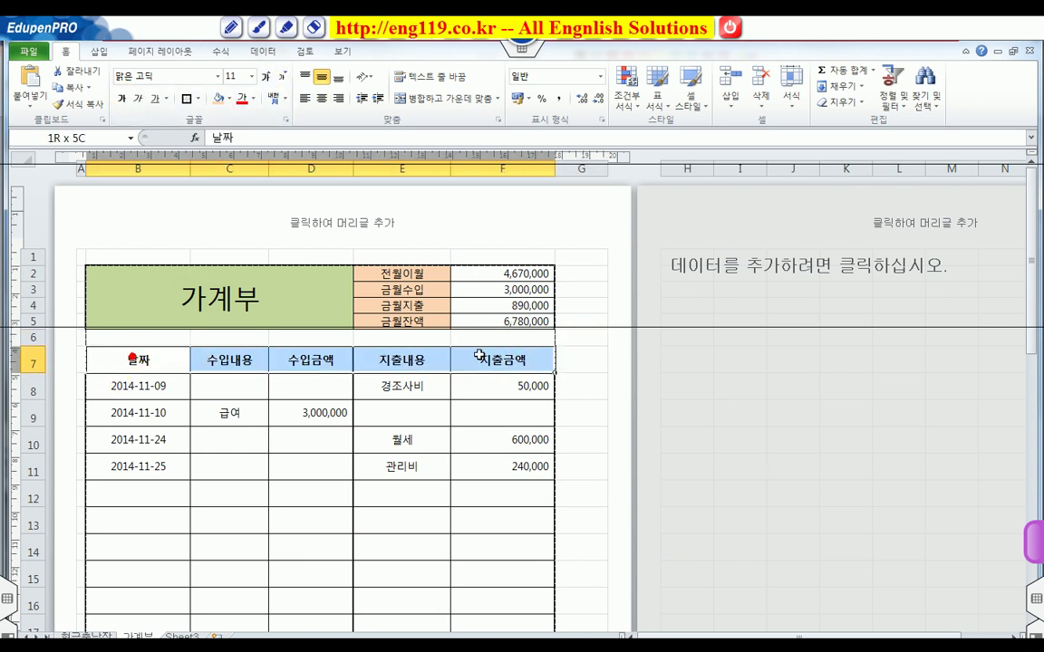
{"action": "left_click", "coordinate": [229, 98]}
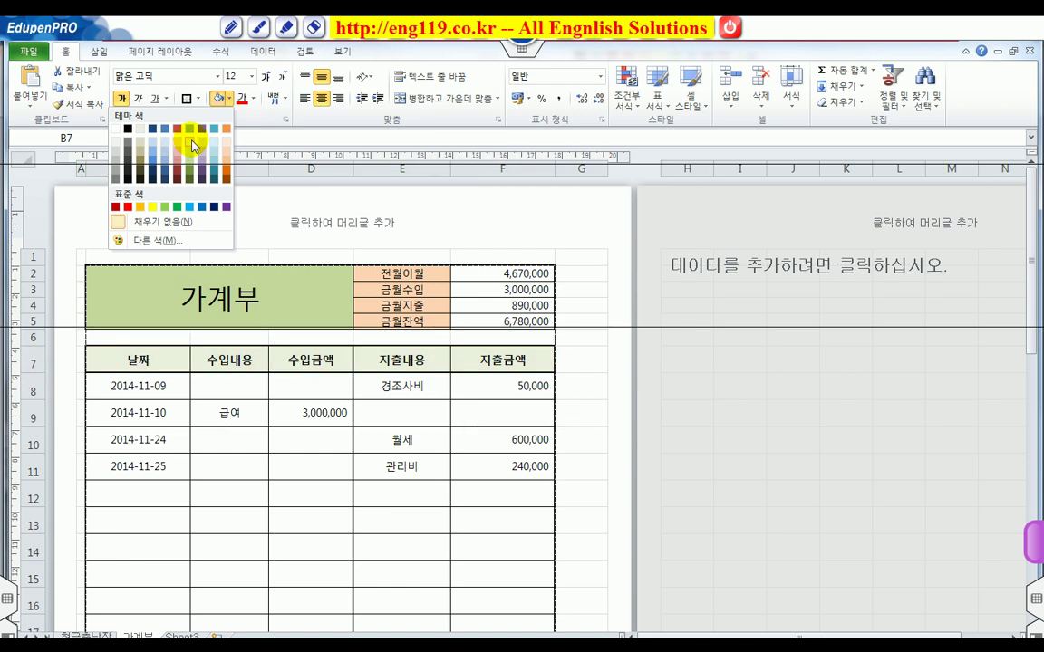
{"action": "left_click", "coordinate": [220, 145]}
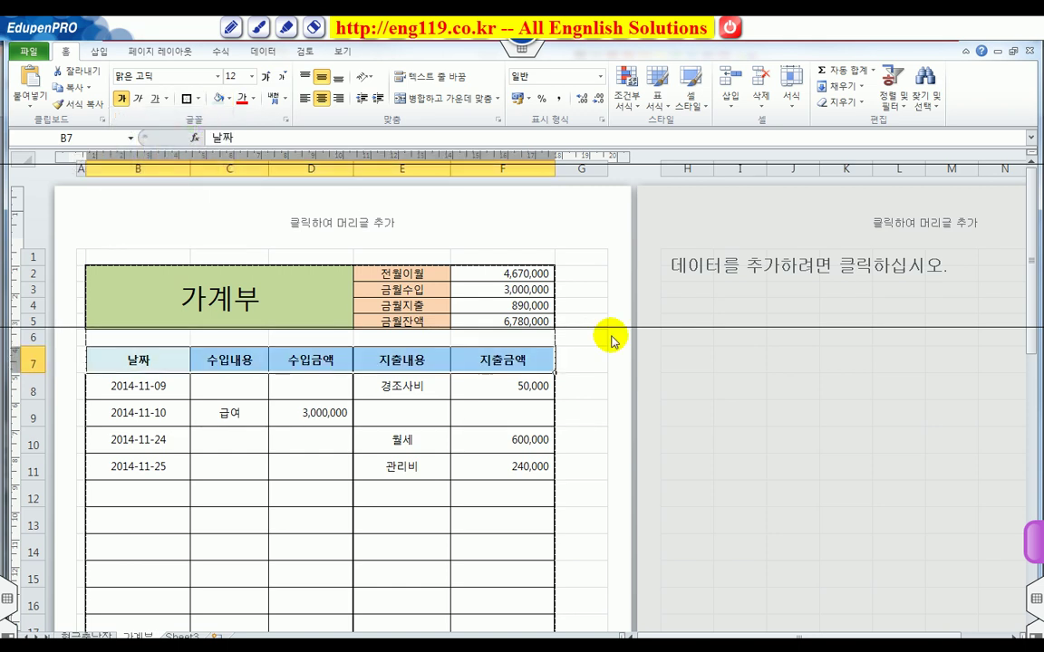
{"action": "left_click", "coordinate": [598, 334]}
{"action": "scroll", "coordinate": [611, 424], "scroll_direction": "down", "scroll_amount": 2}
{"action": "scroll", "coordinate": [609, 426], "scroll_direction": "down", "scroll_amount": 3}
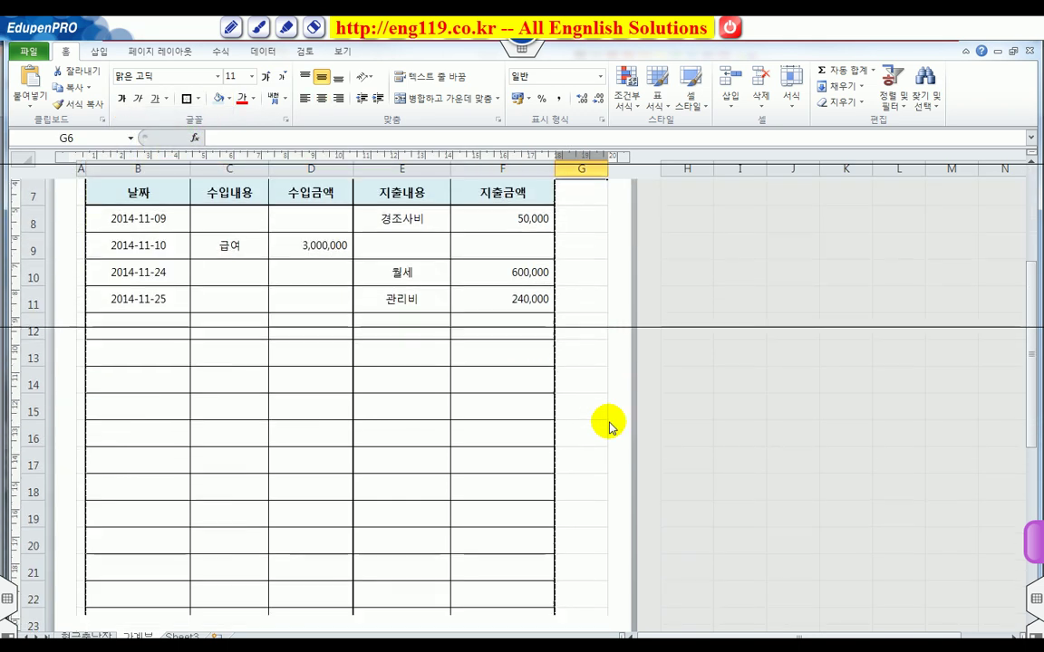
{"action": "scroll", "coordinate": [609, 426], "scroll_direction": "up", "scroll_amount": 2}
{"action": "scroll", "coordinate": [609, 426], "scroll_direction": "up", "scroll_amount": 3}
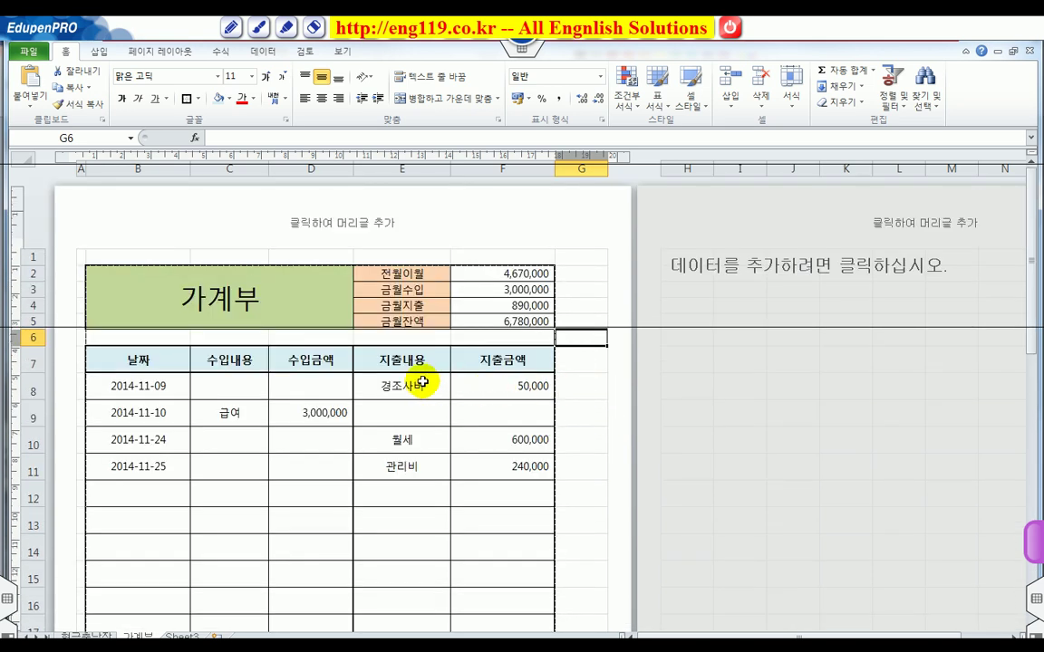
Step: Create a custom page header through the page setup, entering 우리집 in its left section
{"action": "left_click", "coordinate": [163, 50]}
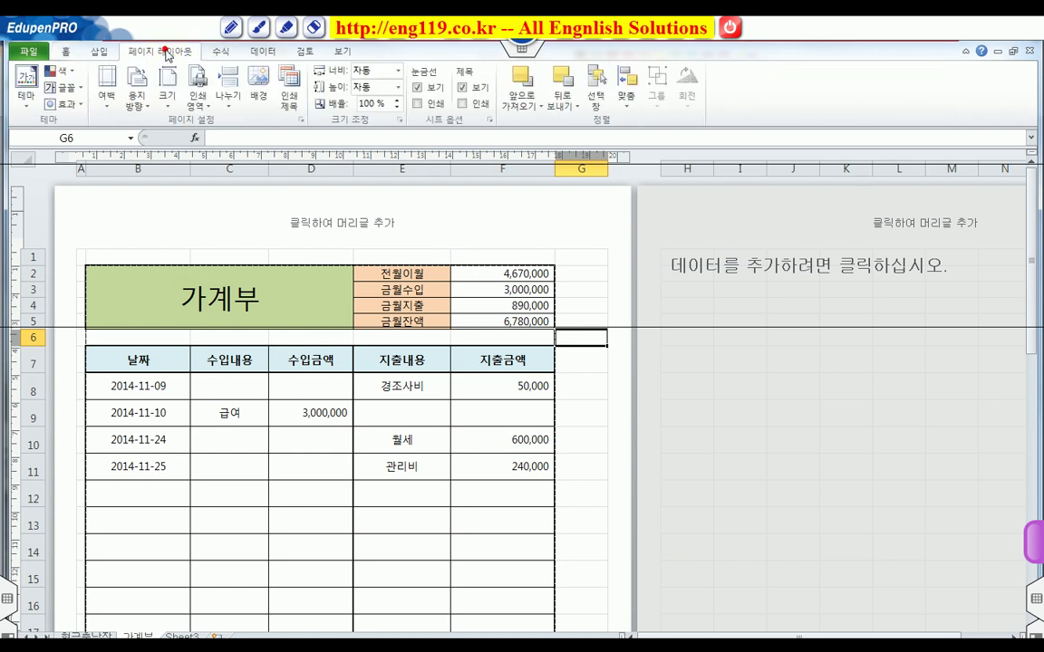
{"action": "left_click", "coordinate": [300, 119]}
{"action": "left_click", "coordinate": [480, 211]}
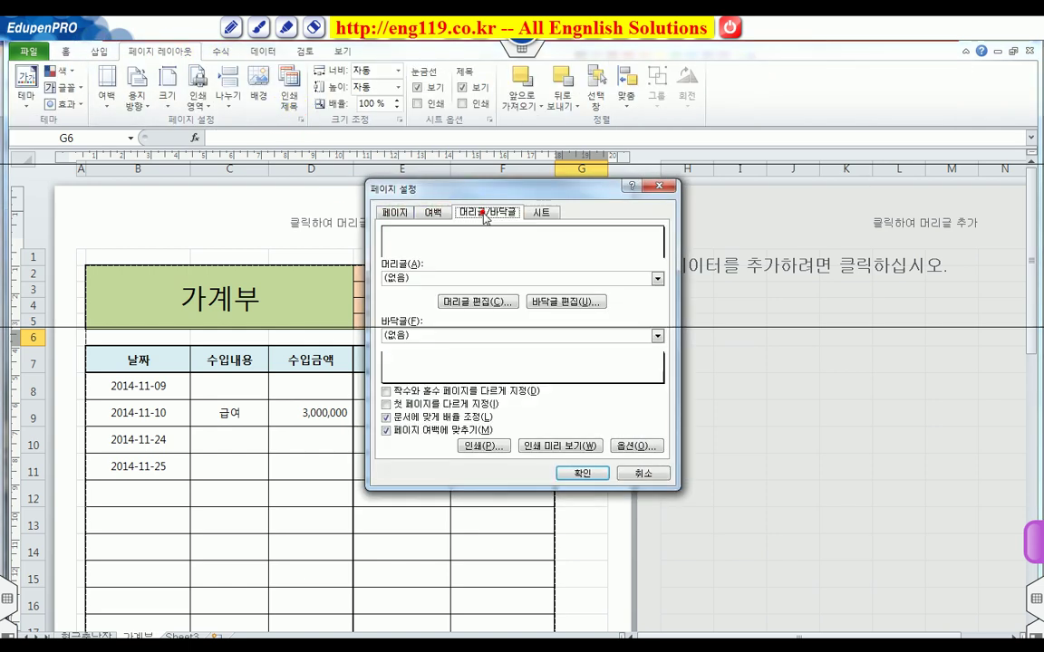
{"action": "left_click", "coordinate": [457, 300]}
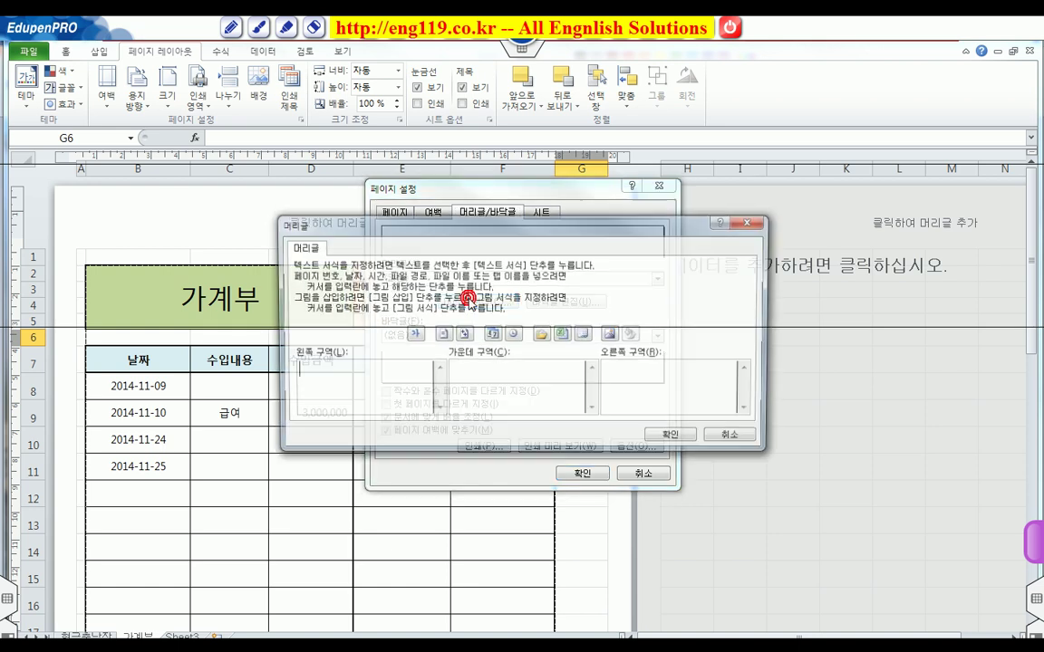
{"action": "left_click", "coordinate": [325, 381]}
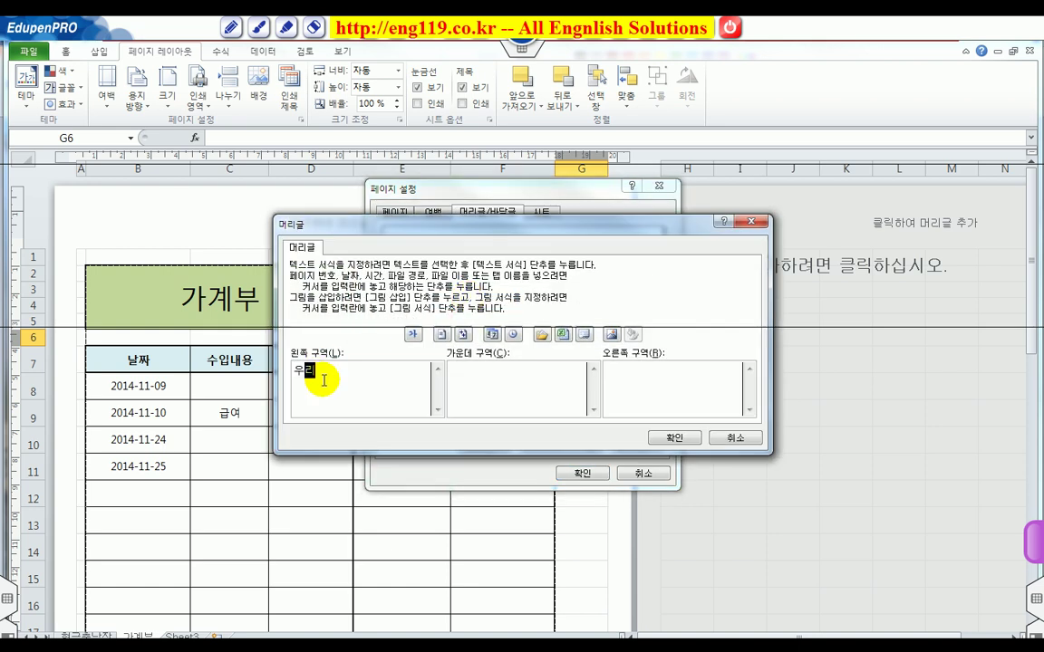
Step: Format the header text 우리집 as bold italic in blue, apply the page setup and check the sheet
{"action": "left_click_drag", "start_coordinate": [291, 371], "coordinate": [343, 369]}
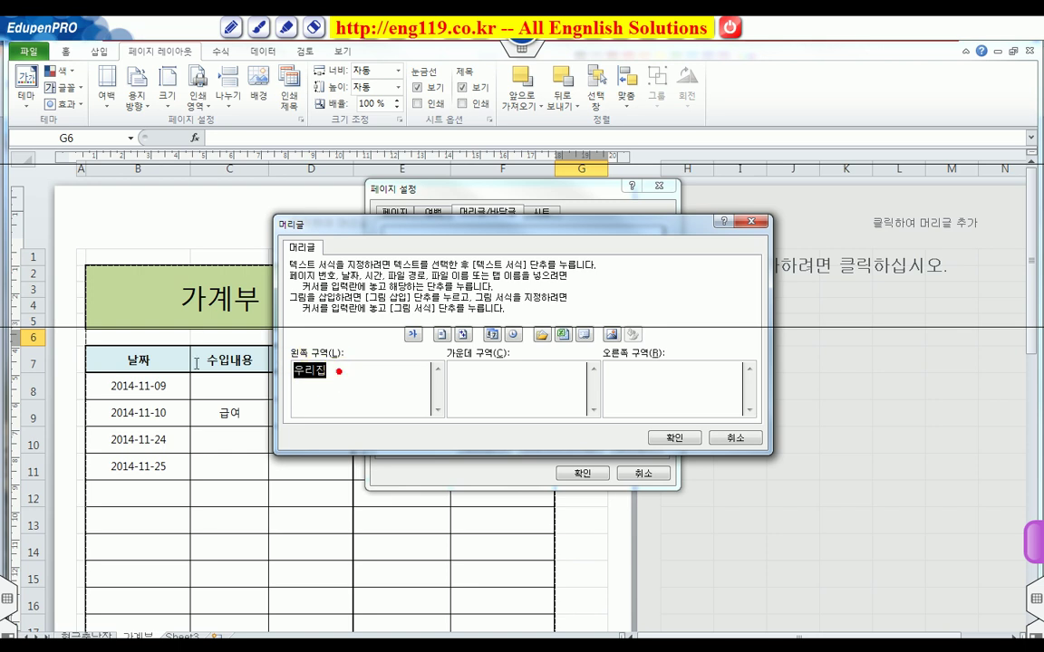
{"action": "left_click", "coordinate": [414, 334]}
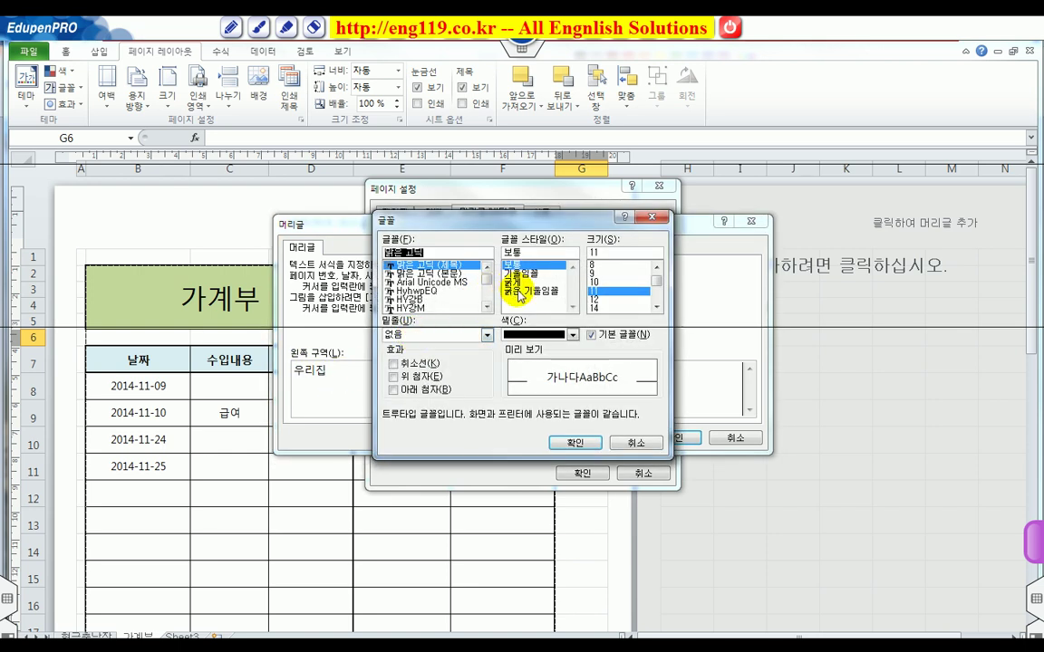
{"action": "left_click", "coordinate": [521, 291]}
{"action": "left_click", "coordinate": [571, 334]}
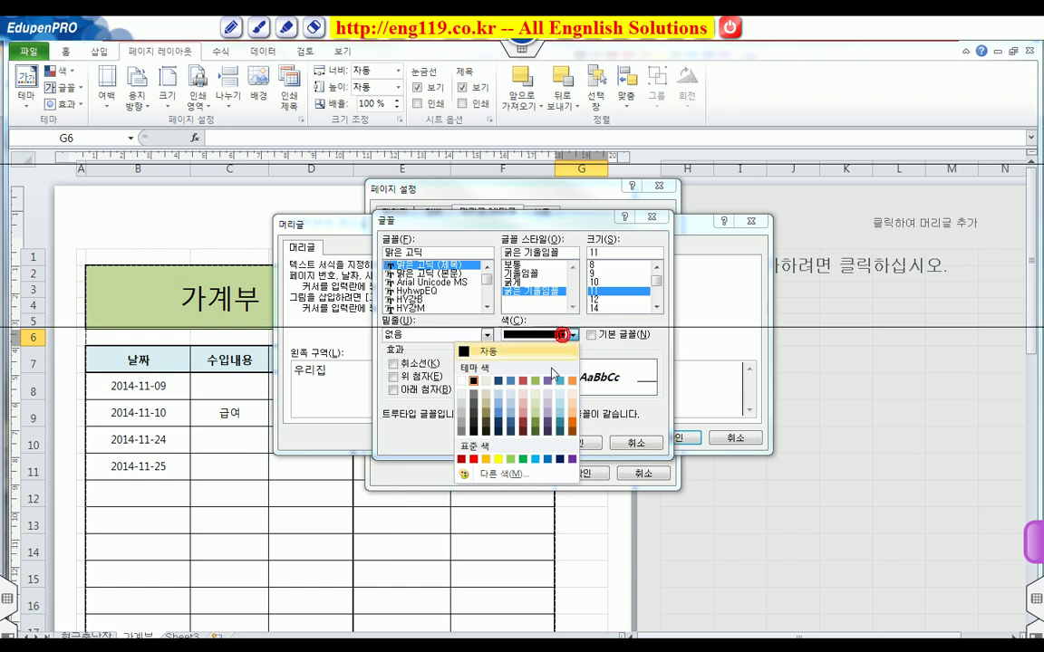
{"action": "left_click", "coordinate": [515, 405]}
{"action": "left_click", "coordinate": [589, 442]}
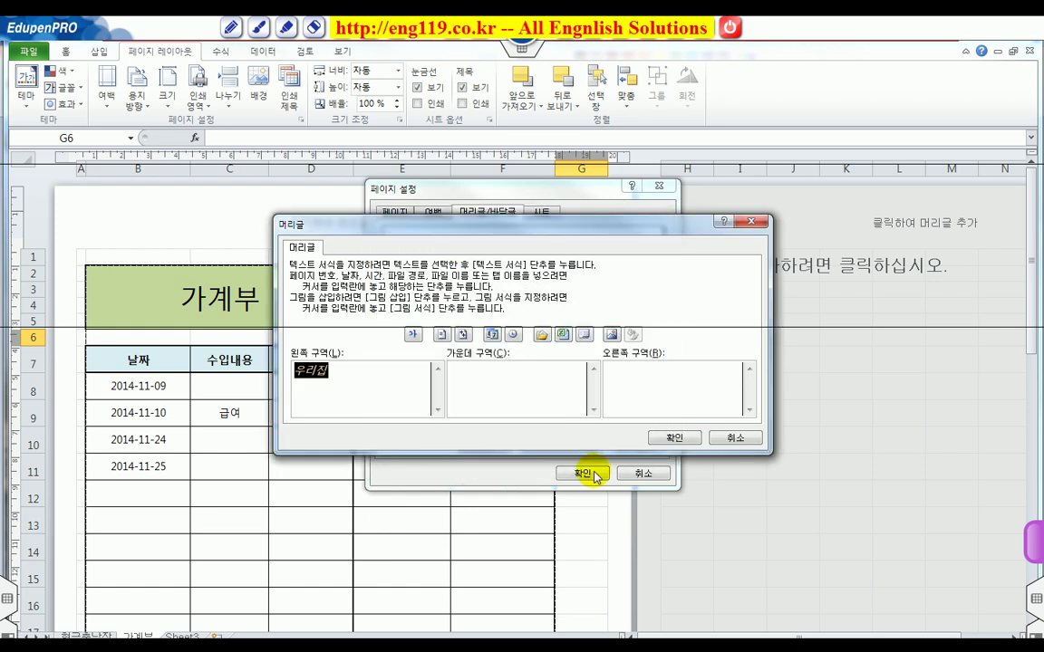
{"action": "left_click", "coordinate": [673, 439]}
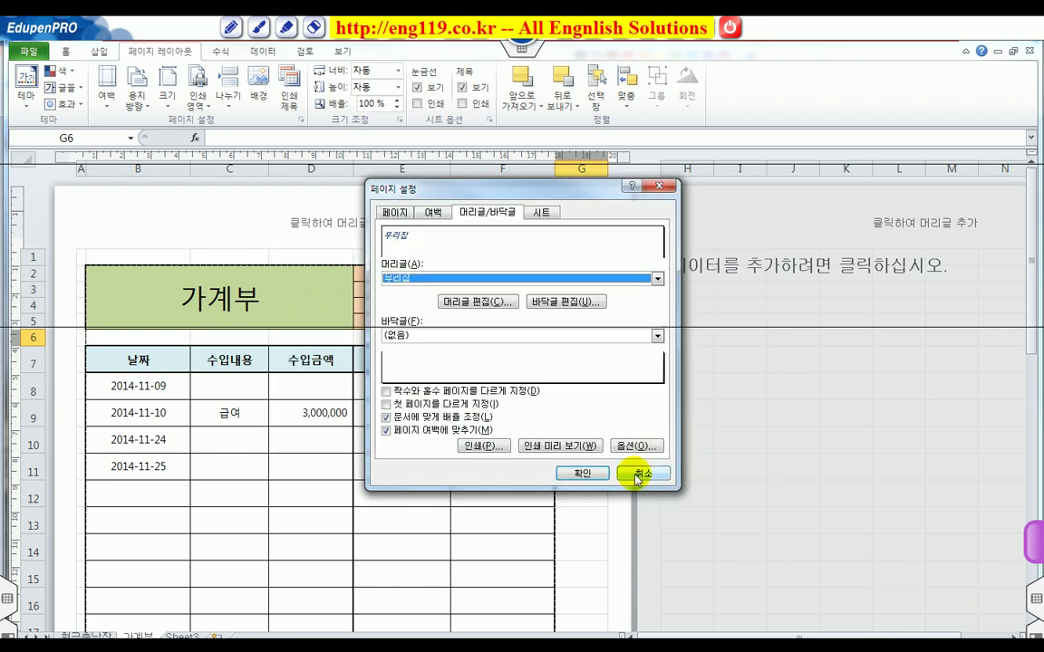
{"action": "left_click", "coordinate": [598, 474]}
{"action": "scroll", "coordinate": [357, 352], "scroll_direction": "down", "scroll_amount": 4}
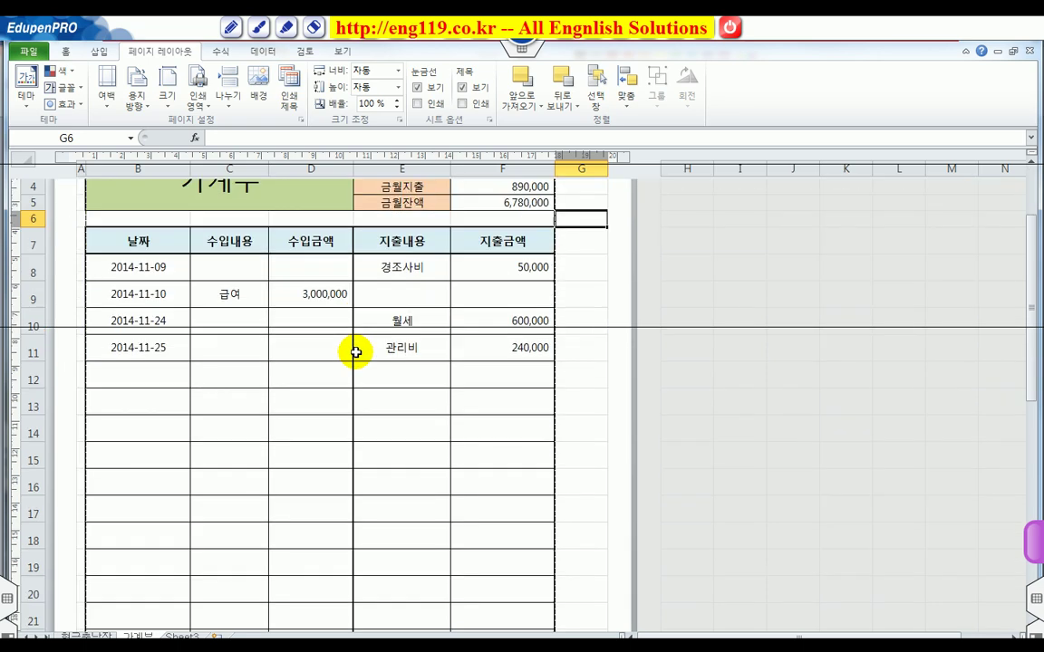
{"action": "scroll", "coordinate": [356, 353], "scroll_direction": "up", "scroll_amount": 4}
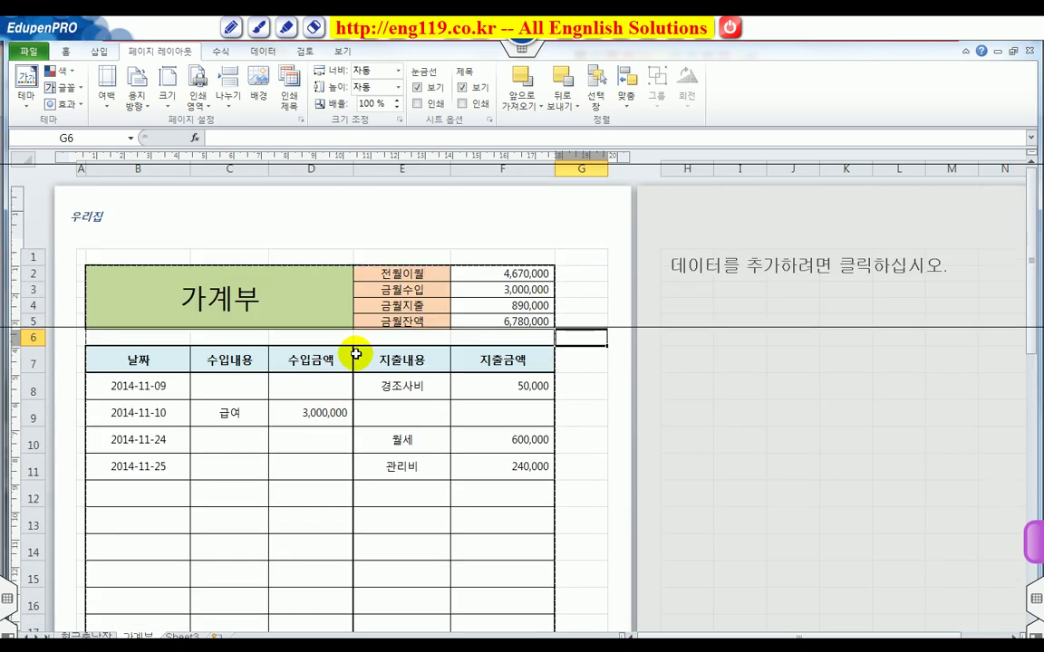